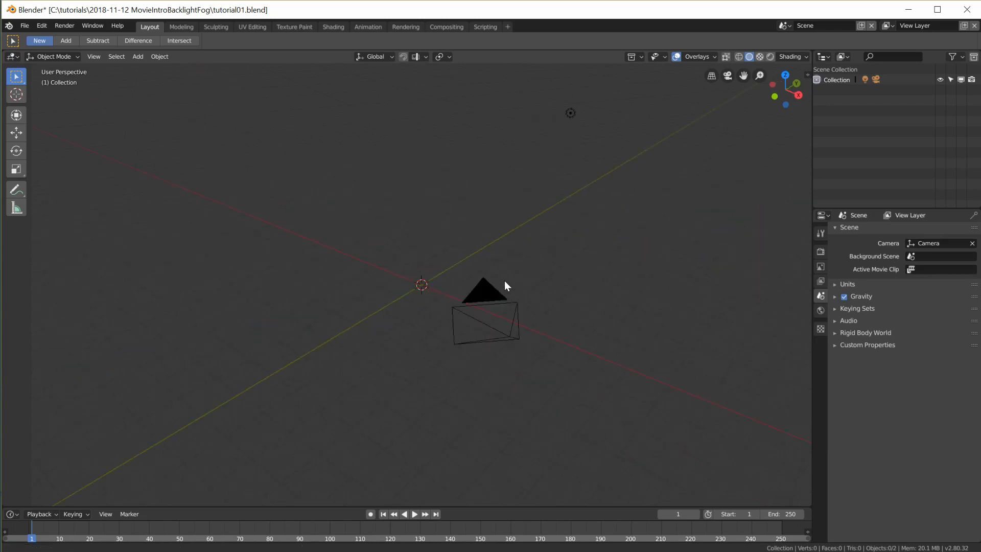
- Add a text object at the origin and replace its content with MY TEXT
key("shift+a")
mouse_move(484, 236)
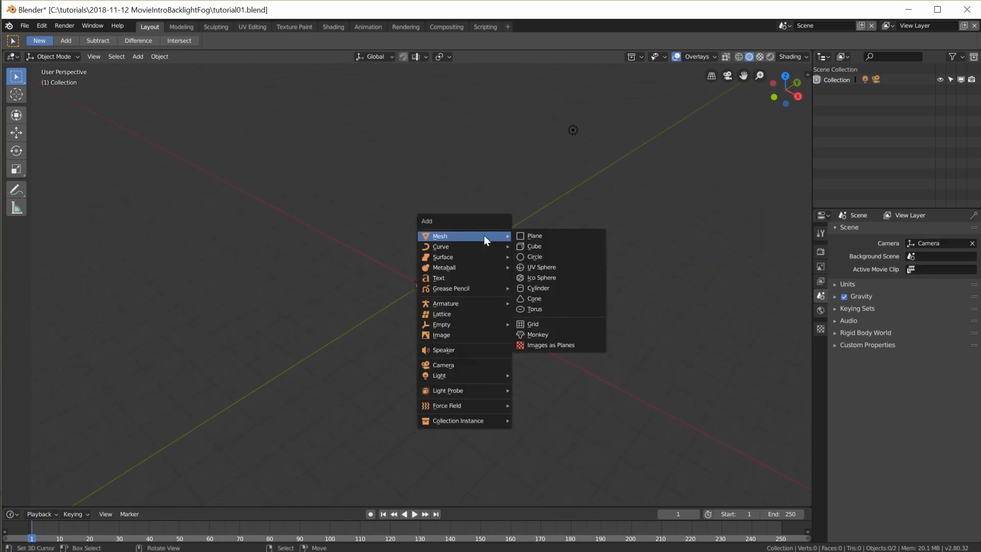
left_click(457, 281)
key("Tab")
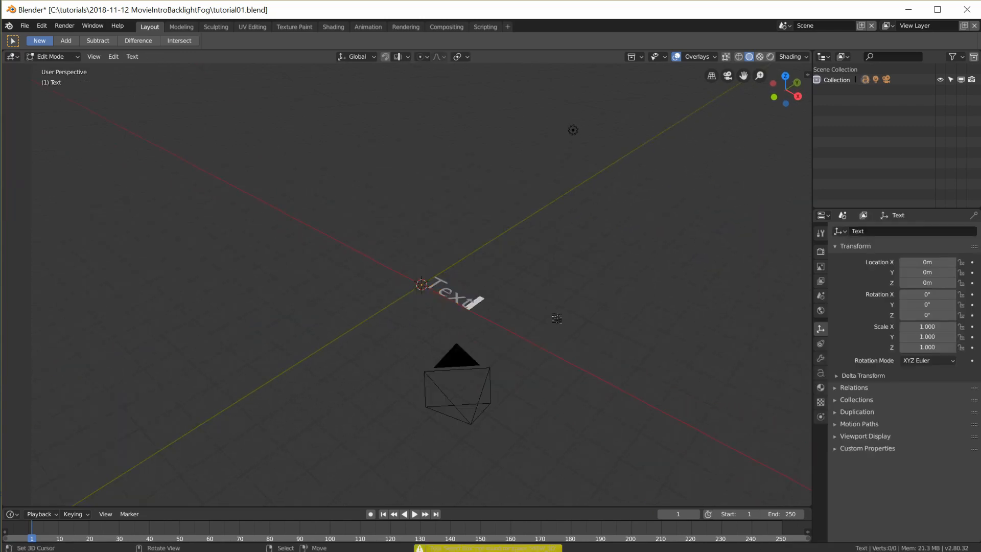
key("shift+Home")
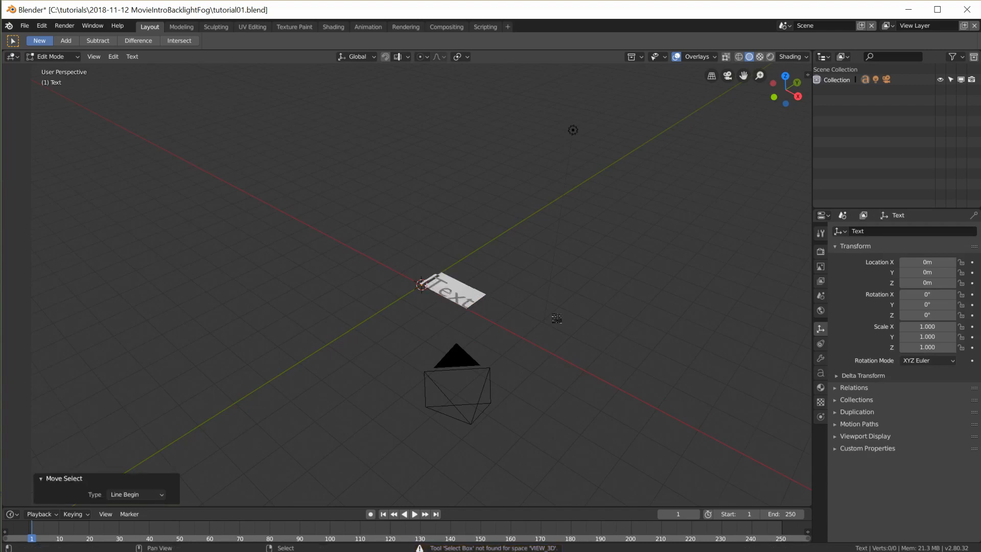
type("MY TEXT")
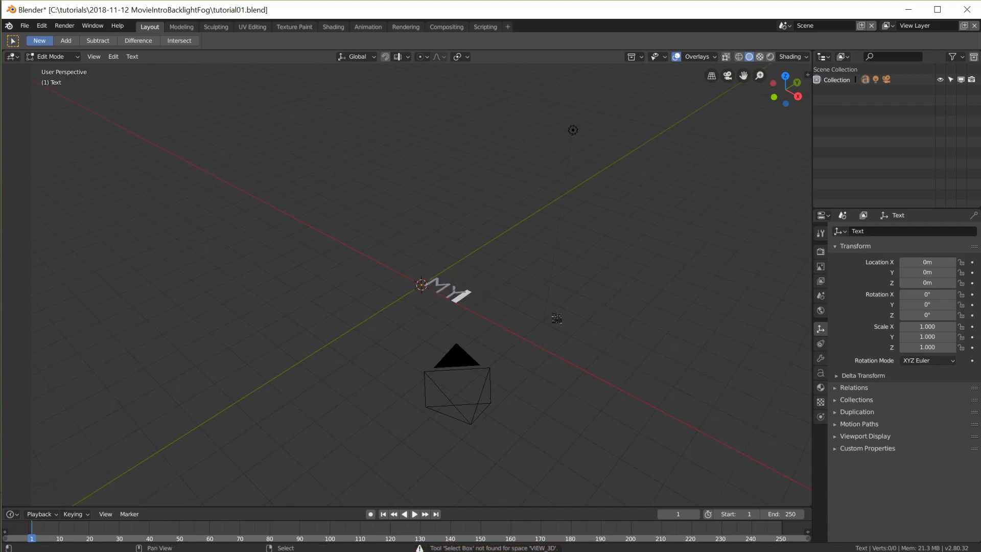
key("Tab")
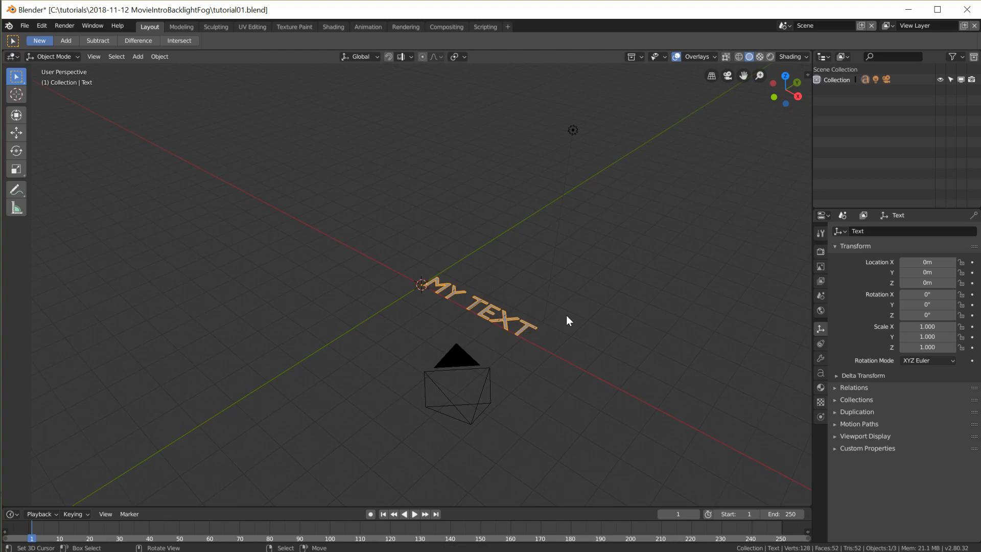
- Rotate the text object 90° about the X axis and delete it from the scene
type("rx90")
key("Return")
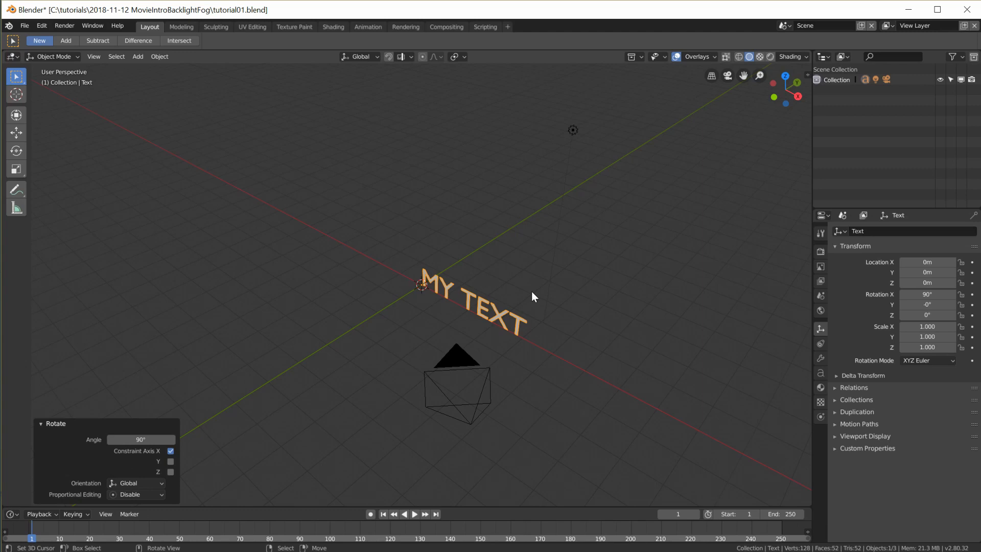
key("x")
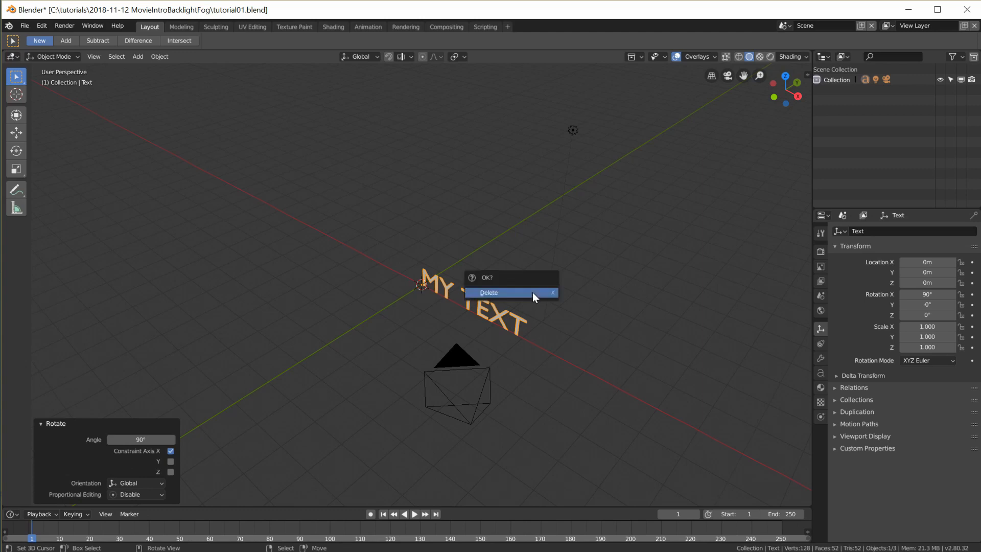
left_click(513, 294)
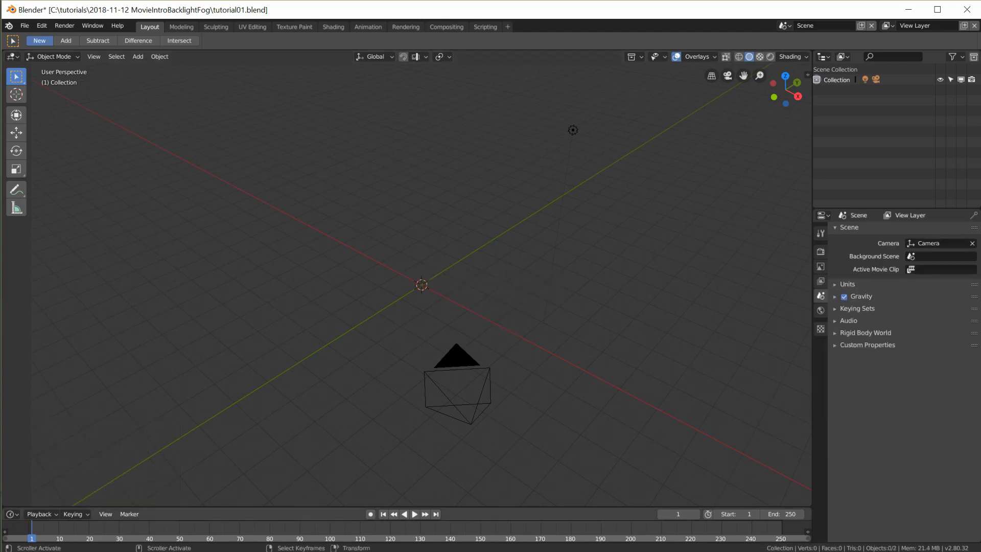
- Switch to File Explorer and extract blender-logos.svg from blender-plain.zip into the 2018-11-12 MovieIntroBacklightFog folder
key("alt+Tab")
mouse_move(363, 19)
left_mouse_down()
mouse_move(285, 21)
mouse_move(382, 19)
left_mouse_up()
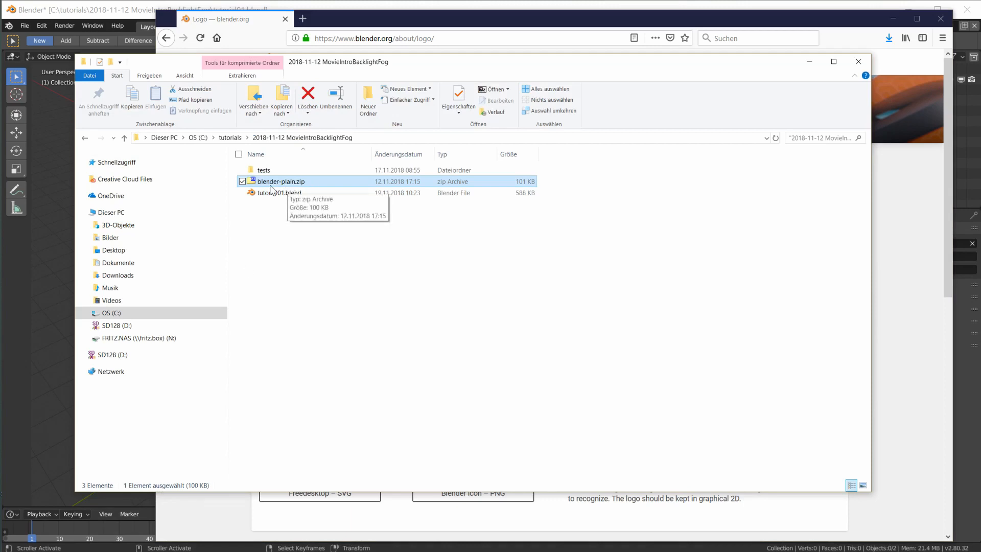
double_click(294, 184)
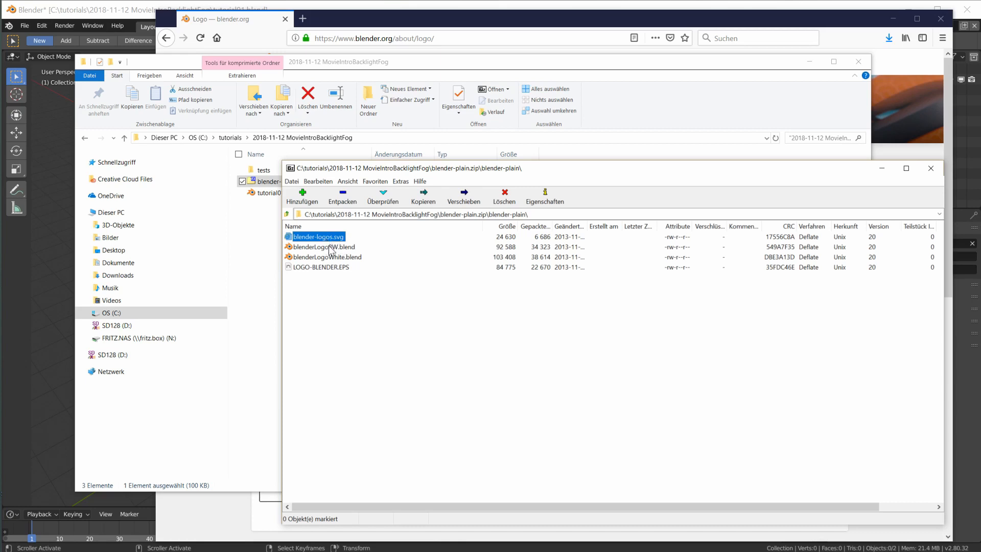
left_click_drag(330, 240, 258, 220)
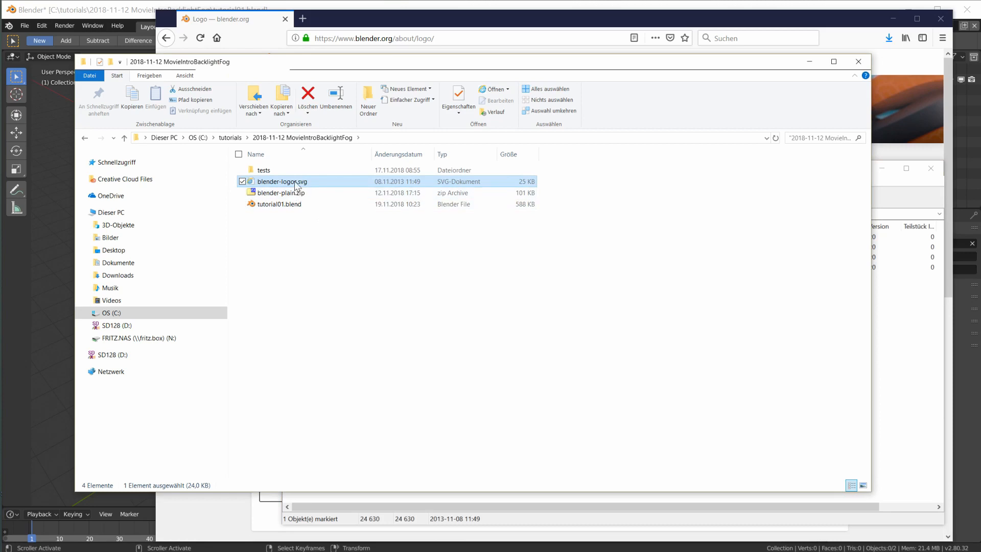
- Return to Blender and import blender-logos.svg from the project folder as Scalable Vector Graphics
left_click(255, 7)
left_click(24, 25)
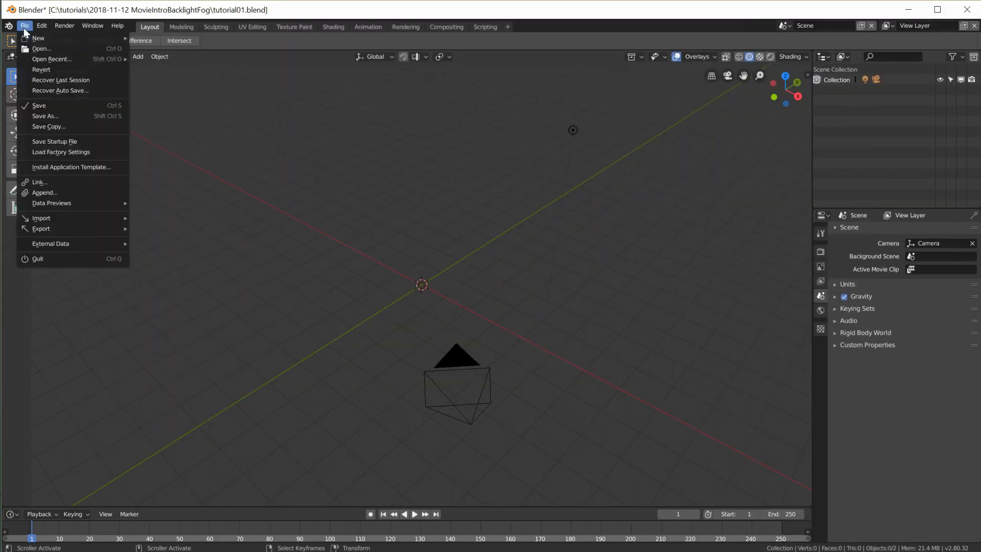
mouse_move(81, 217)
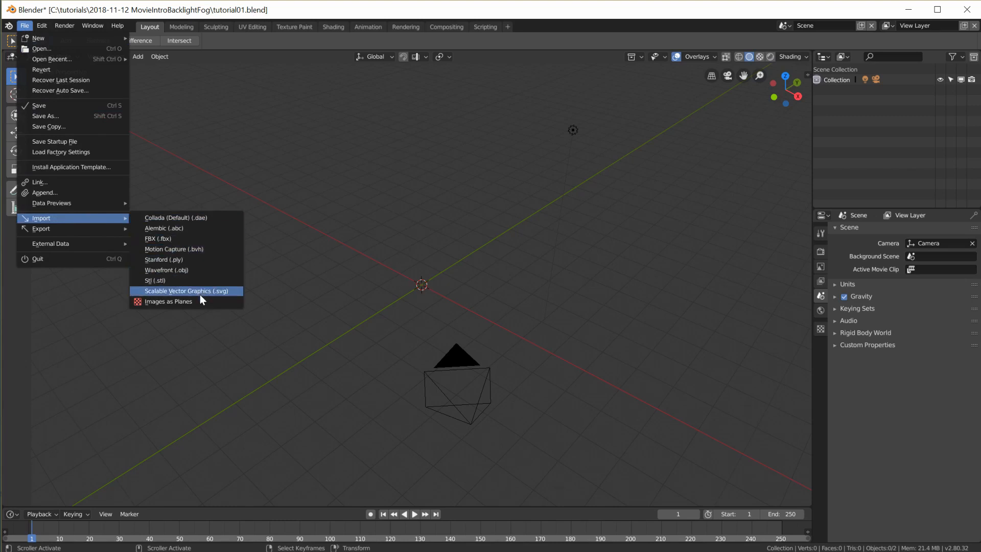
left_click(173, 294)
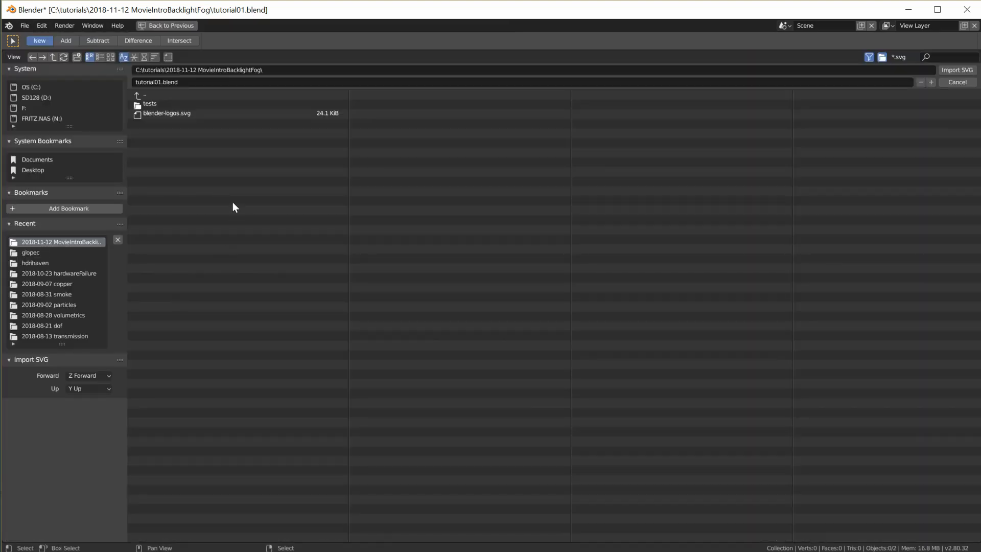
left_click(173, 112)
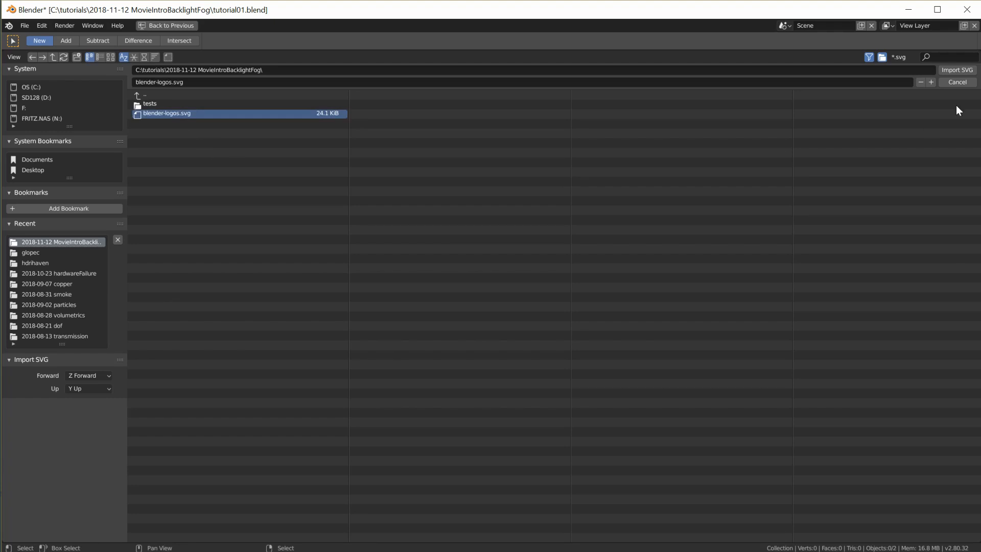
left_click(957, 70)
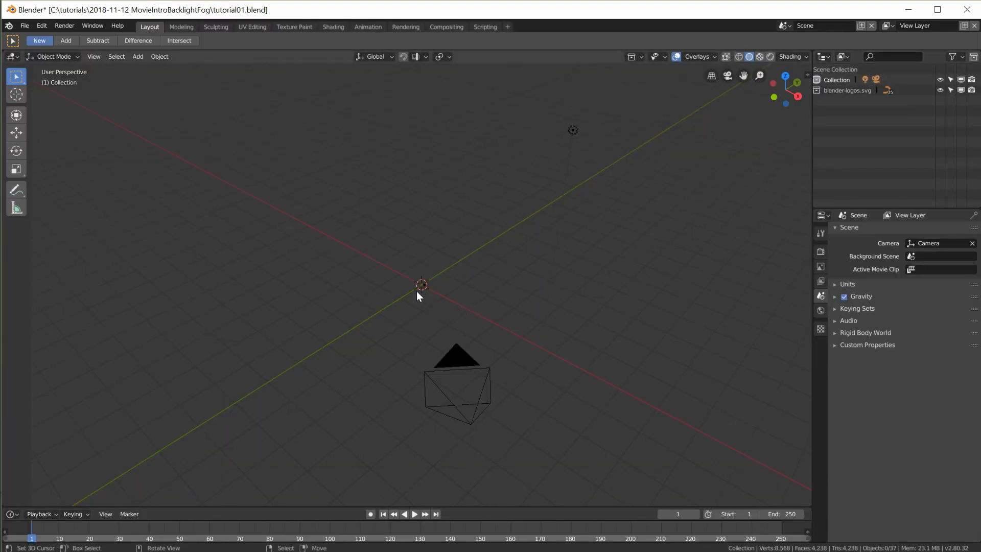
- Delete the rectangular background curves behind the uppermost and middle Blender logos
scroll(415, 293, "up", 5)
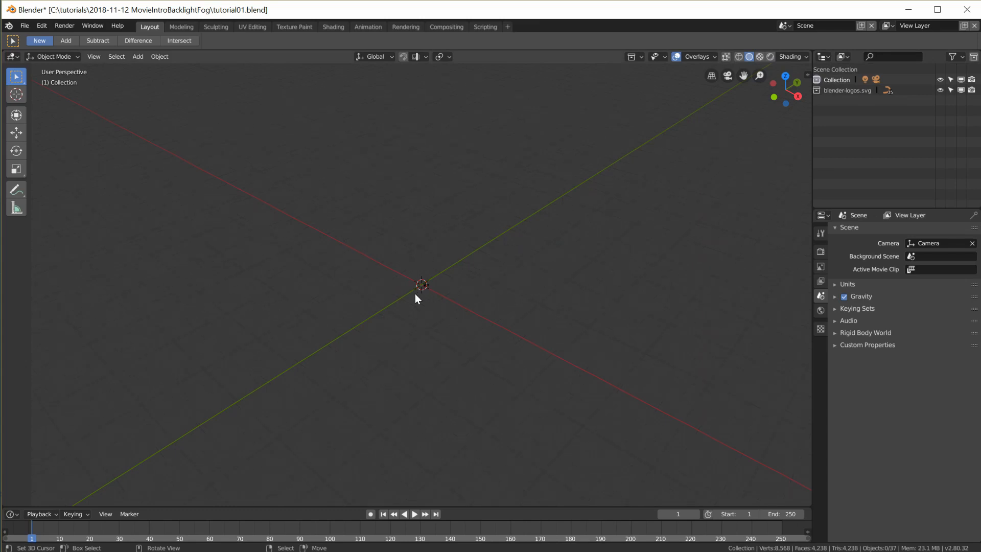
scroll(550, 298, "up", 5)
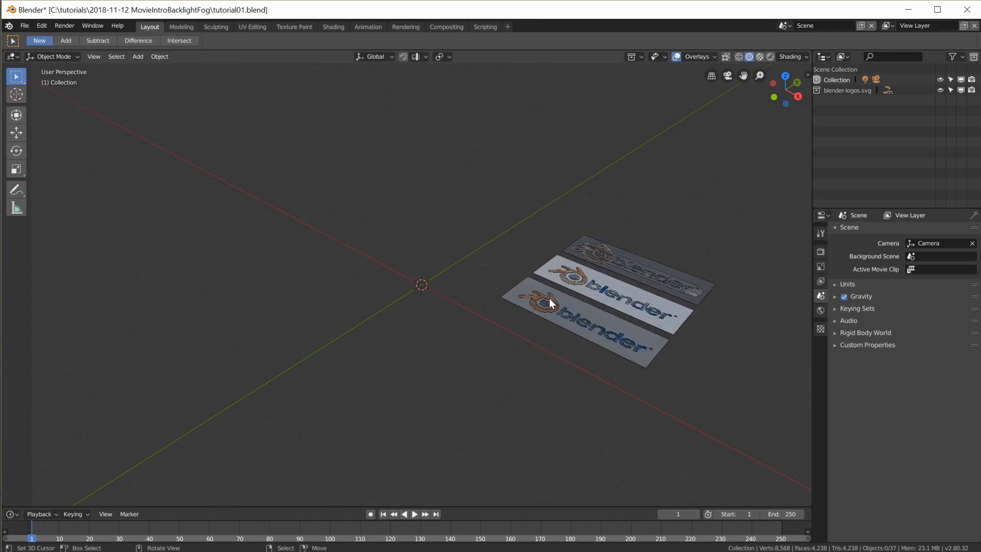
scroll(549, 300, "up", 6)
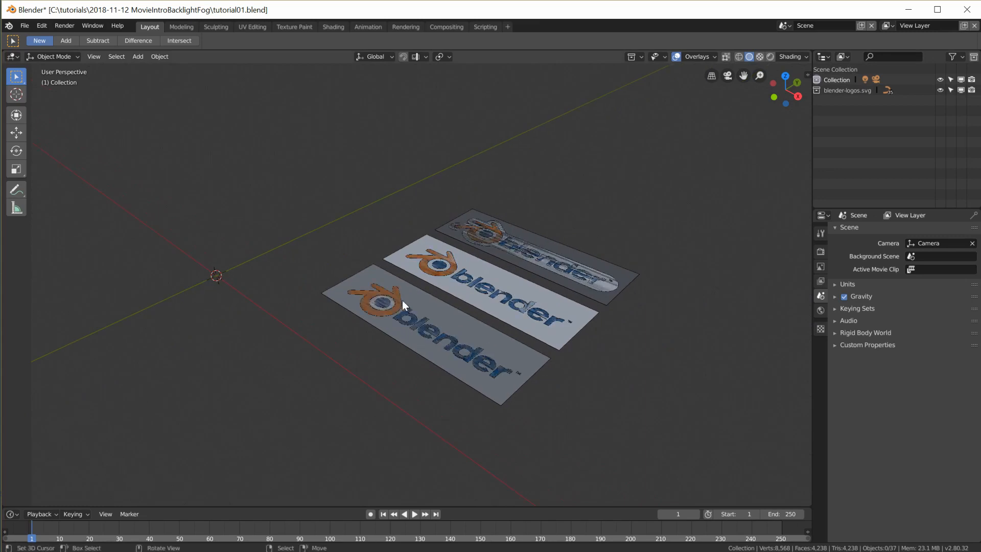
middle_click_drag(410, 303, 507, 307)
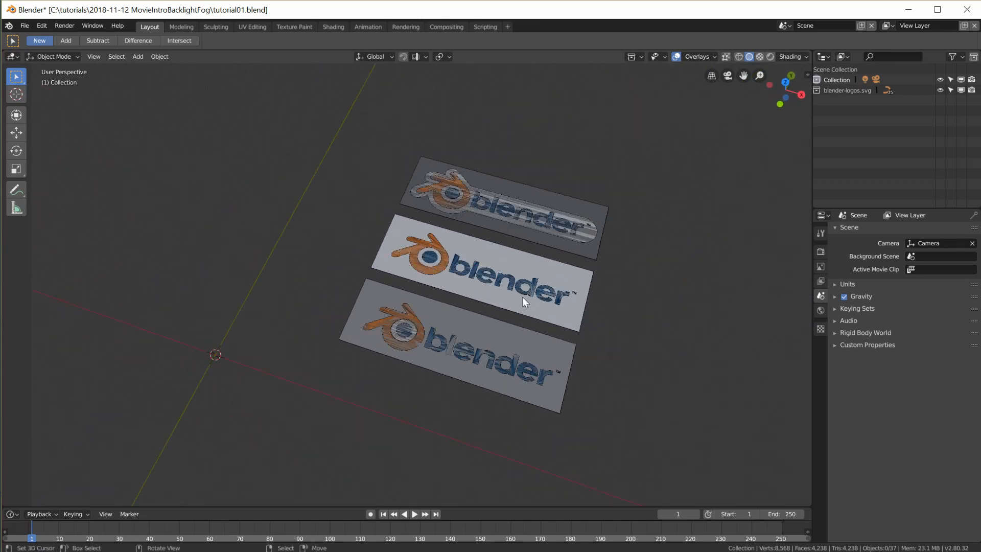
scroll(517, 268, "up", 3)
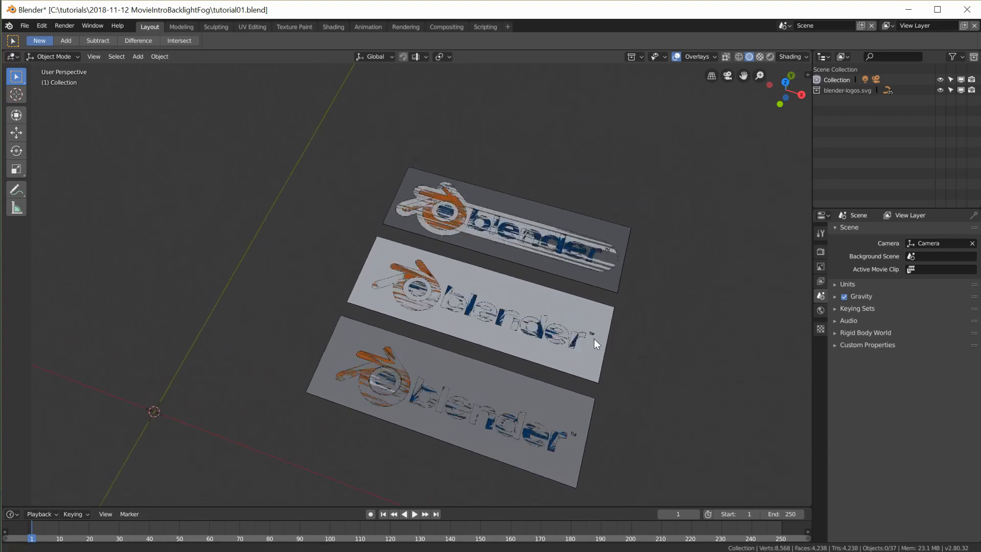
left_click(552, 273)
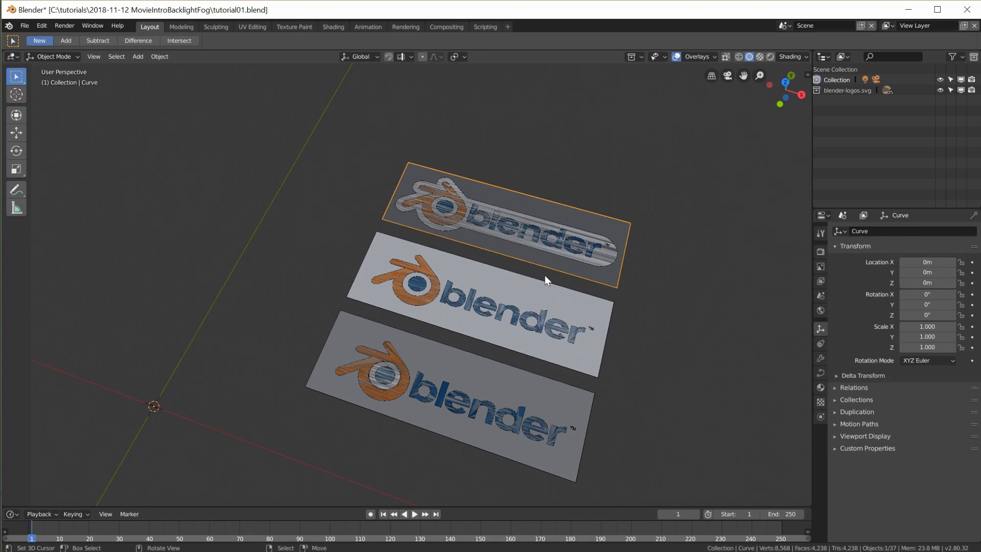
key("x")
left_click(535, 273)
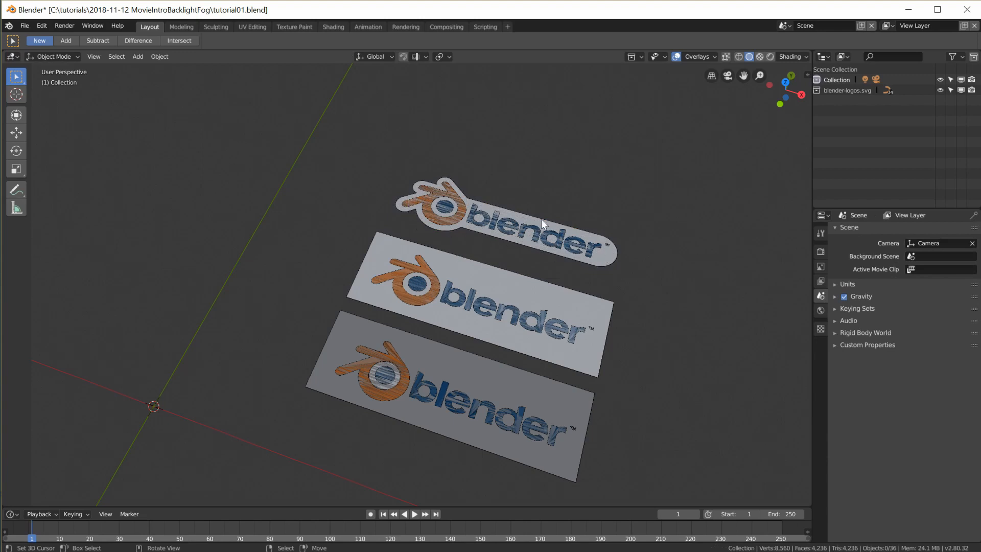
left_click(508, 278)
key("x")
left_click(496, 279)
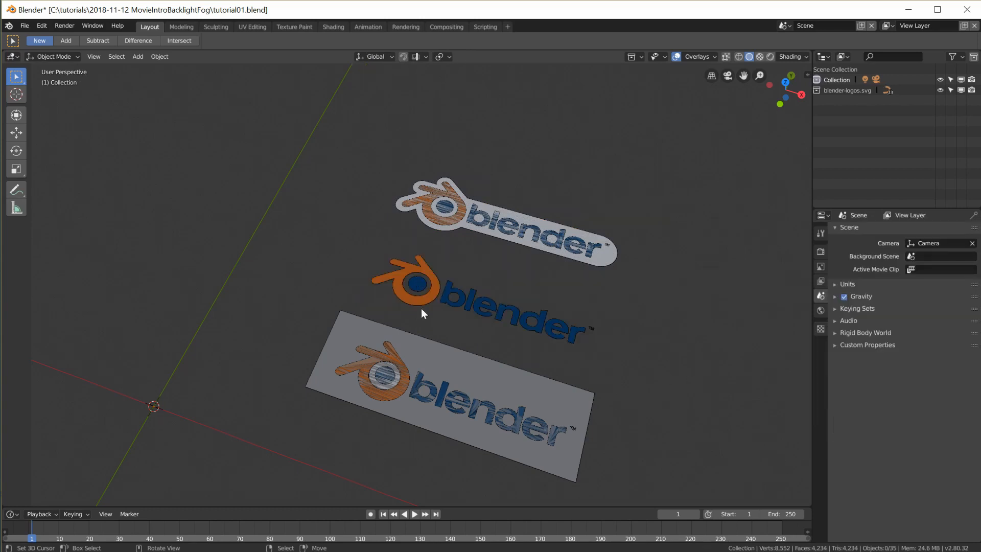
- From the top view, delete the uppermost and lowest logo variants, keeping only the middle one
key("KP_7")
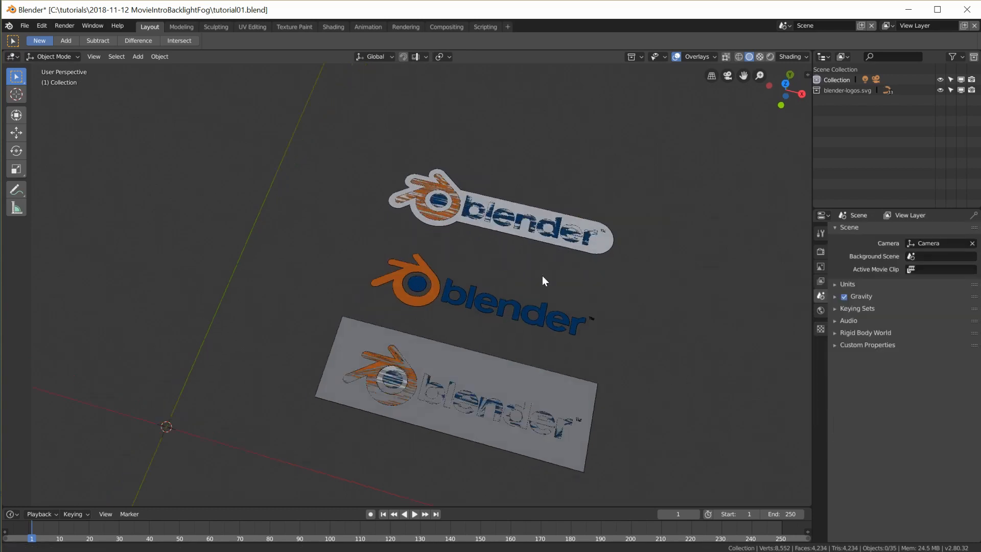
left_click_drag(338, 128, 751, 256)
key("x")
left_click(630, 243)
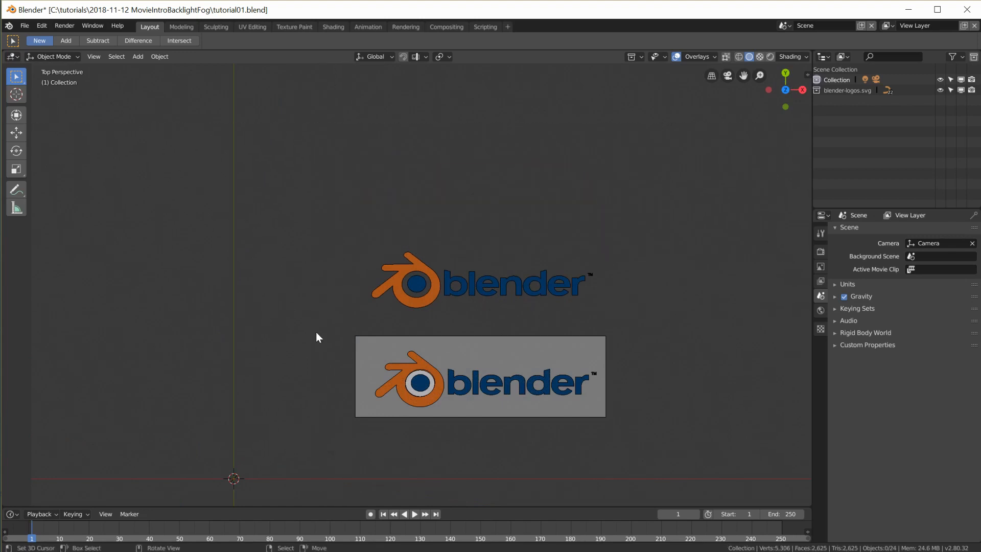
left_click_drag(316, 317, 725, 465)
key("x")
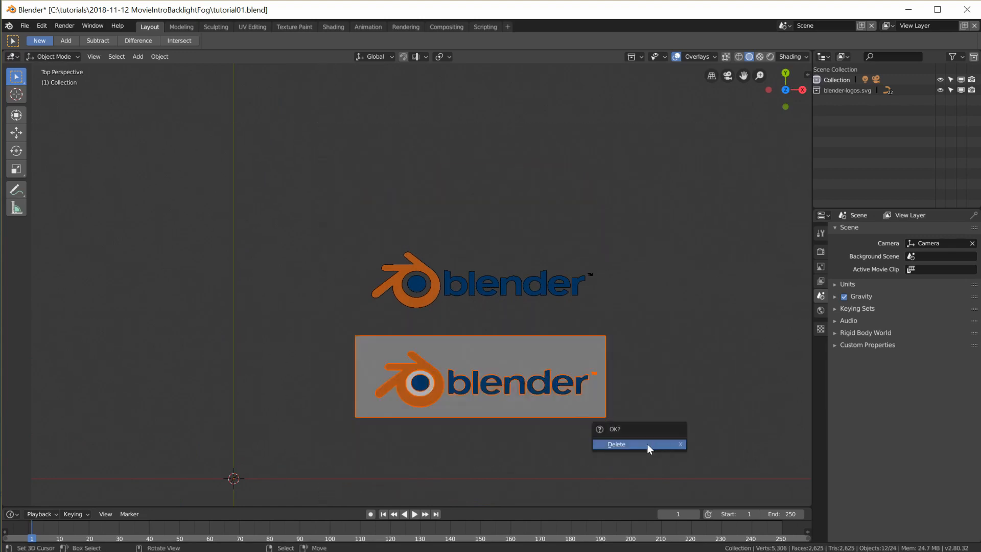
left_click(647, 445)
- Select all curves of the remaining Blender logo and join them into a single curve object
scroll(547, 306, "up", 1)
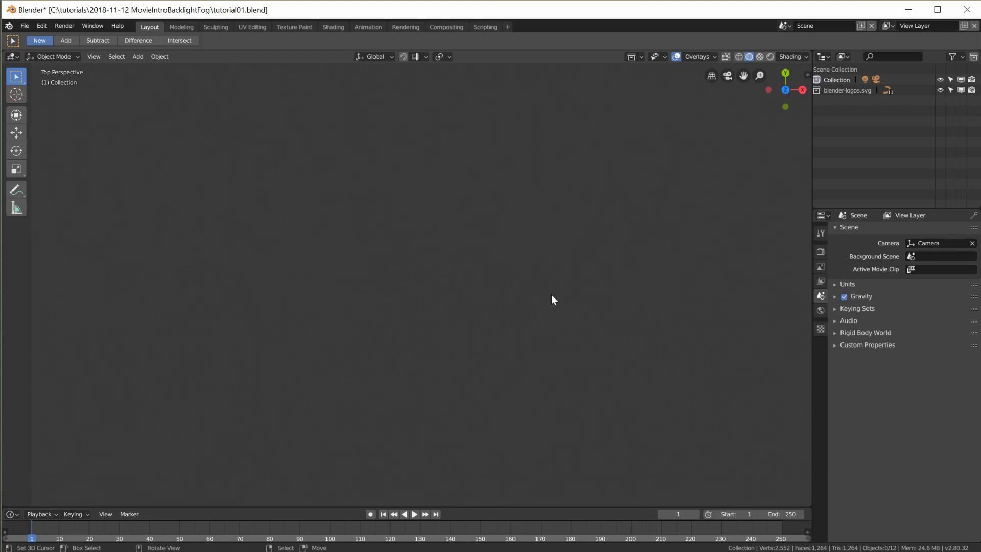
middle_click_drag(569, 335, 536, 340)
key("a")
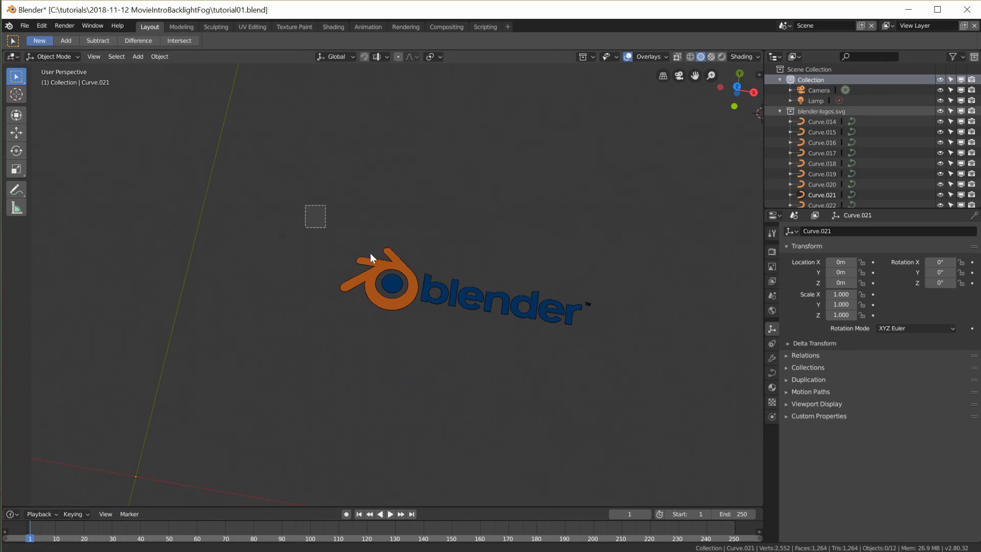
key("ctrl")
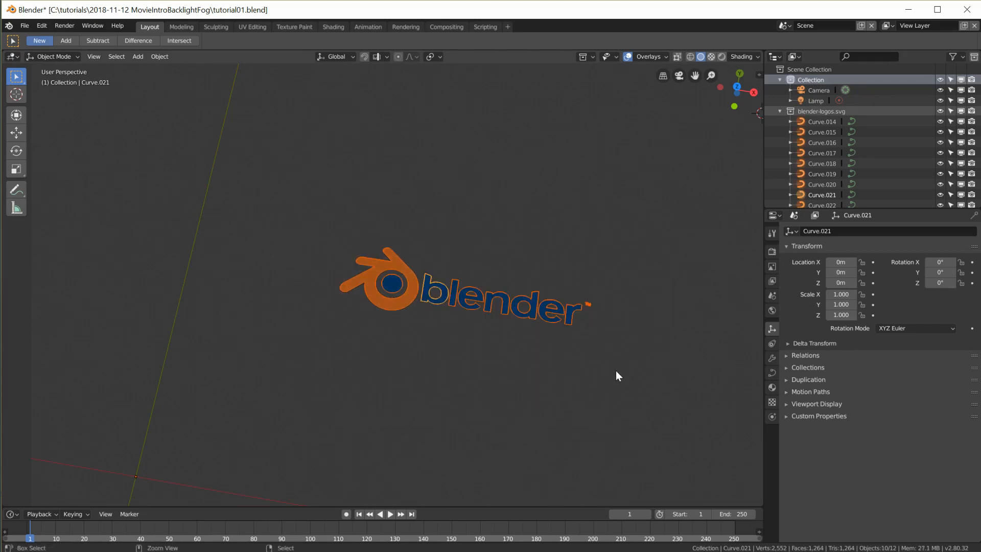
key("ctrl+j")
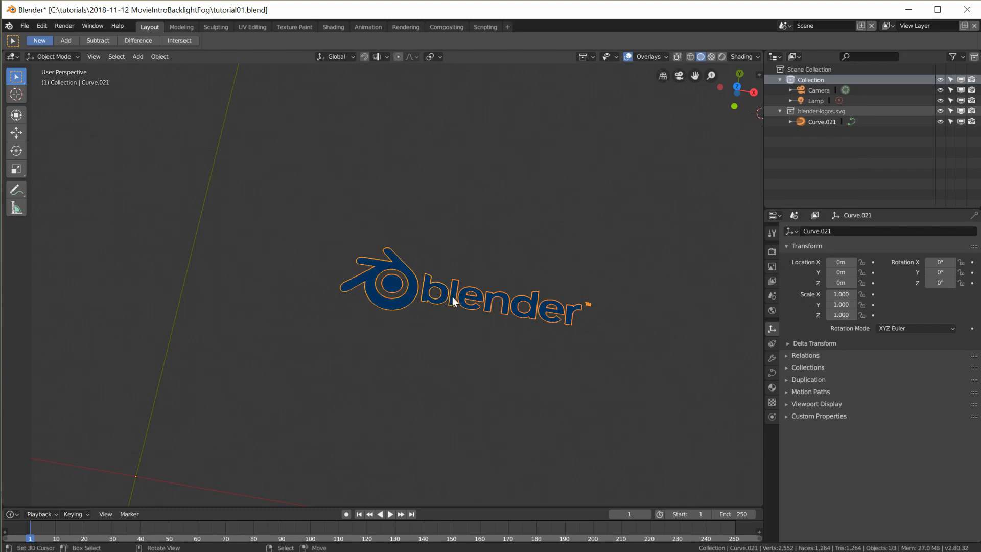
- In Edit Mode, scale all control points of the joined logo curve up by a factor of about 9.04
left_click(819, 121)
scroll(509, 309, "up", 1)
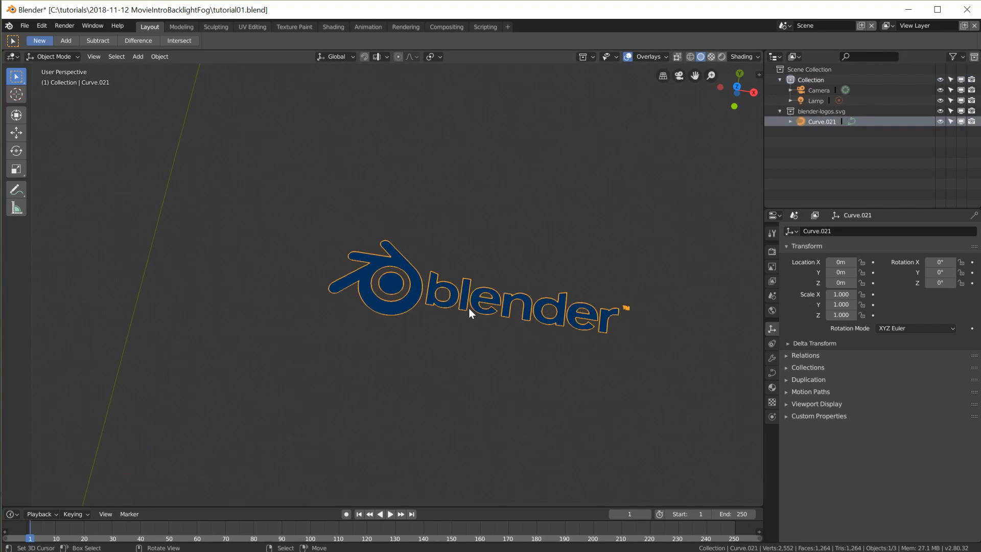
key("Tab")
scroll(518, 316, "down", 4)
scroll(518, 316, "down", 3)
key("a")
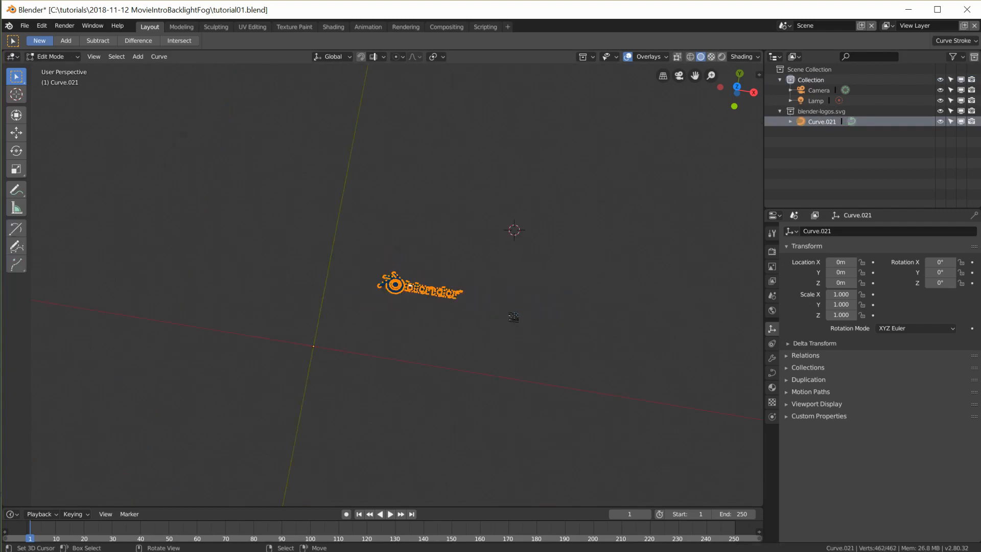
key("s")
left_click(505, 394)
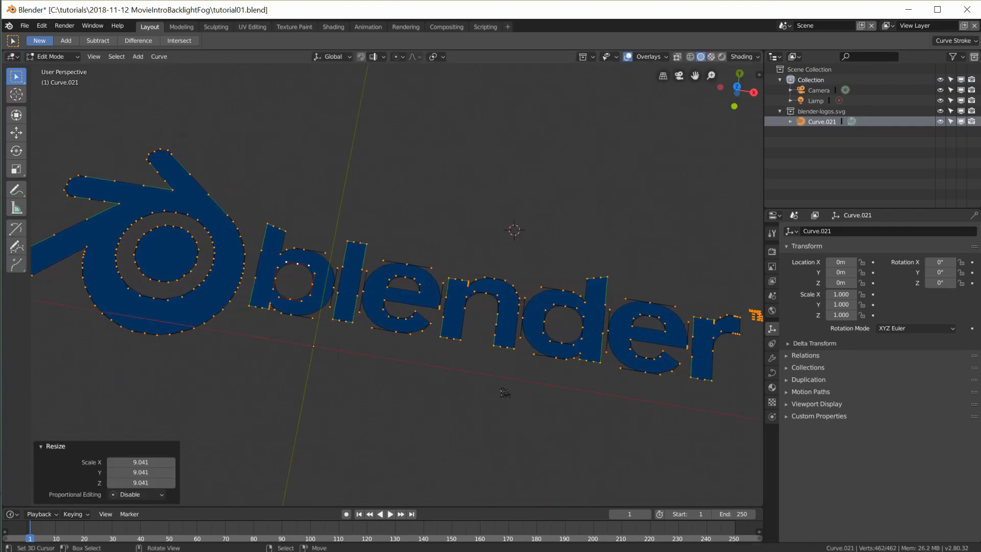
- Scale the logo curve's control points up by about 3.98 and shift them slightly to centre the logo near the origin
scroll(463, 361, "down", 4)
scroll(463, 360, "down", 6)
key("s")
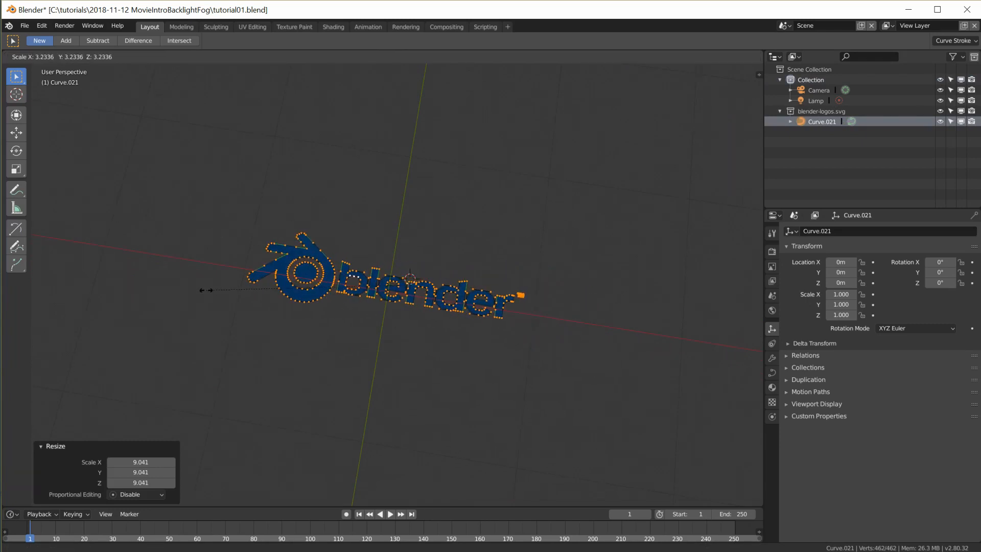
left_click(167, 294)
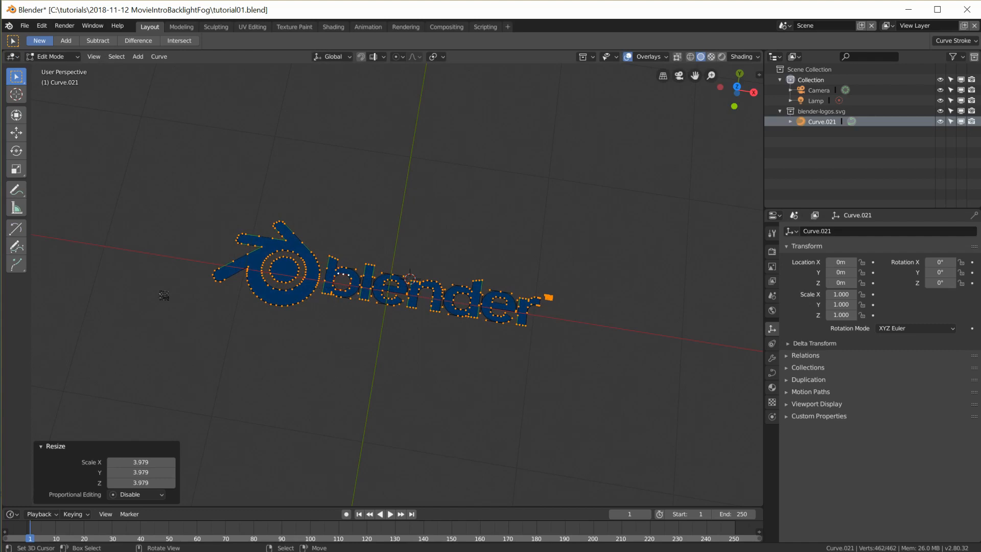
key("g")
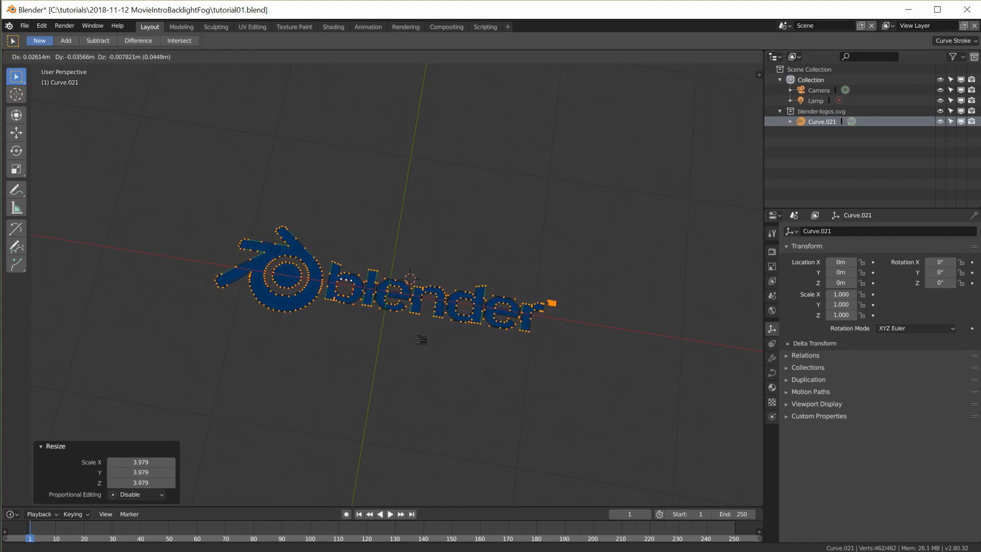
left_click(423, 341)
mouse_move(423, 341)
middle_mouse_down()
mouse_move(416, 372)
mouse_move(429, 368)
mouse_move(411, 309)
mouse_move(434, 342)
middle_mouse_up()
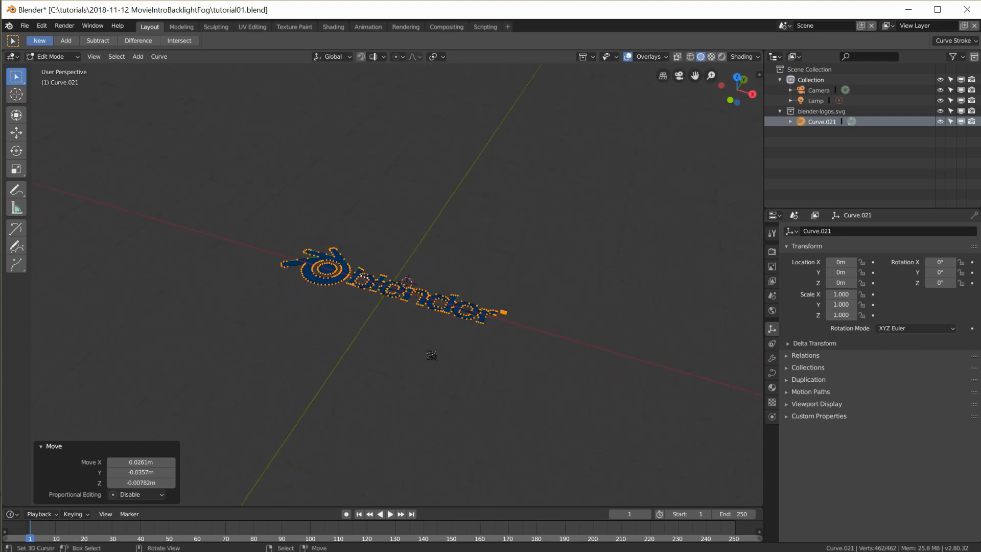
- Return to Object Mode and rotate the logo 90° about the X axis so it stands upright
key("Tab")
key("r")
key("x")
key("9")
key("0")
key("Return")
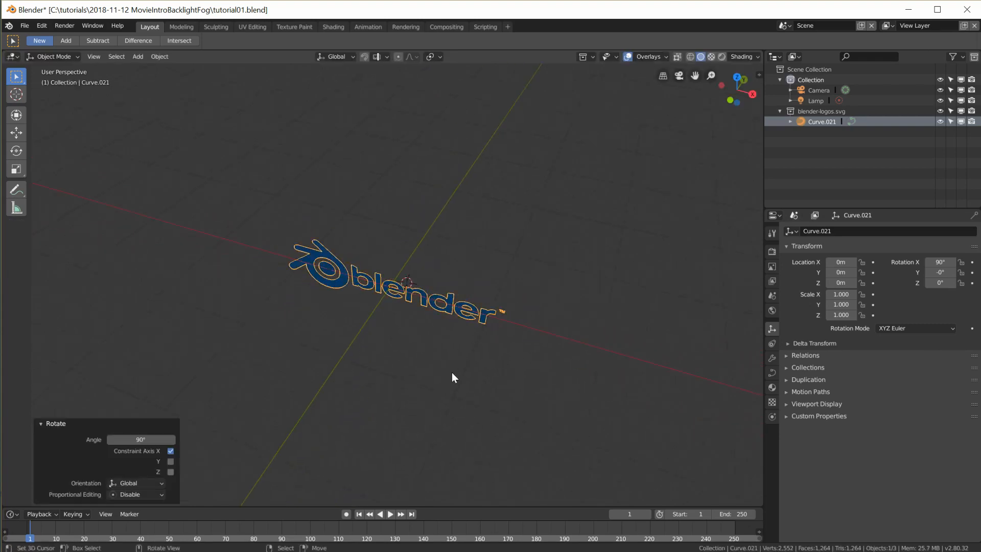
- Clear the camera's location and rotation, then rotate it by -90° in the right view so it faces along the Y axis
left_click(547, 360)
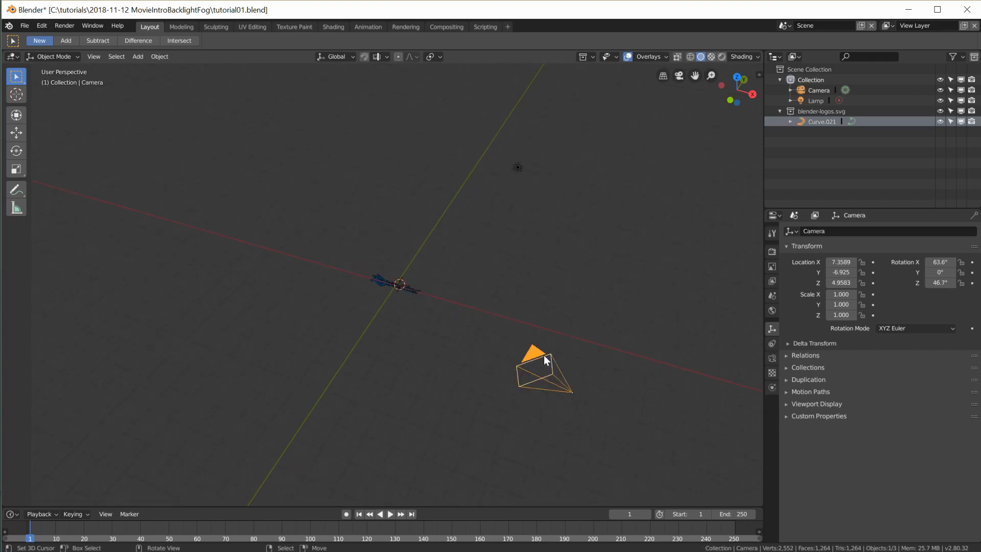
middle_click_drag(505, 393, 514, 366)
key("Escape")
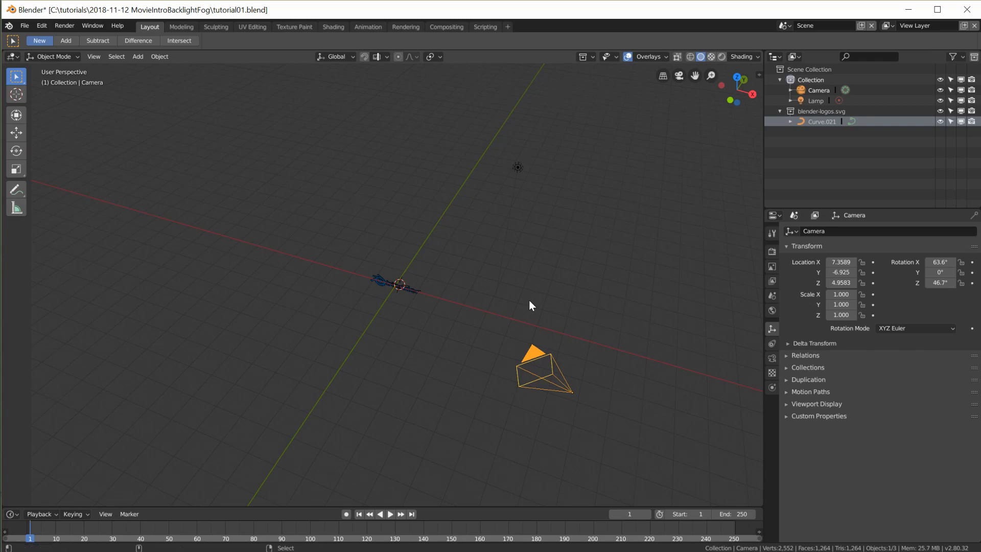
key("alt+g")
key("alt+r")
middle_click_drag(458, 321, 420, 351)
key("KP_3")
type("r90-")
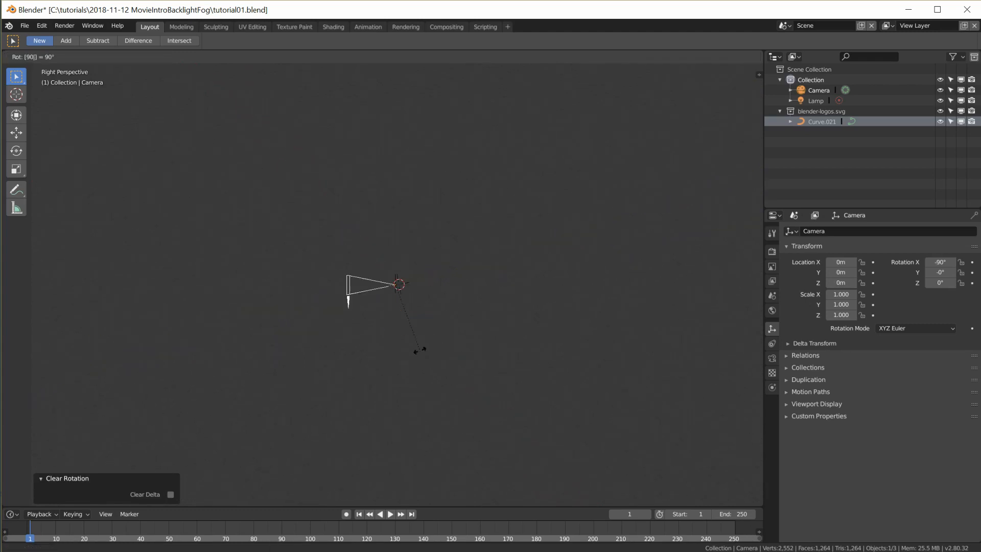
key("Return")
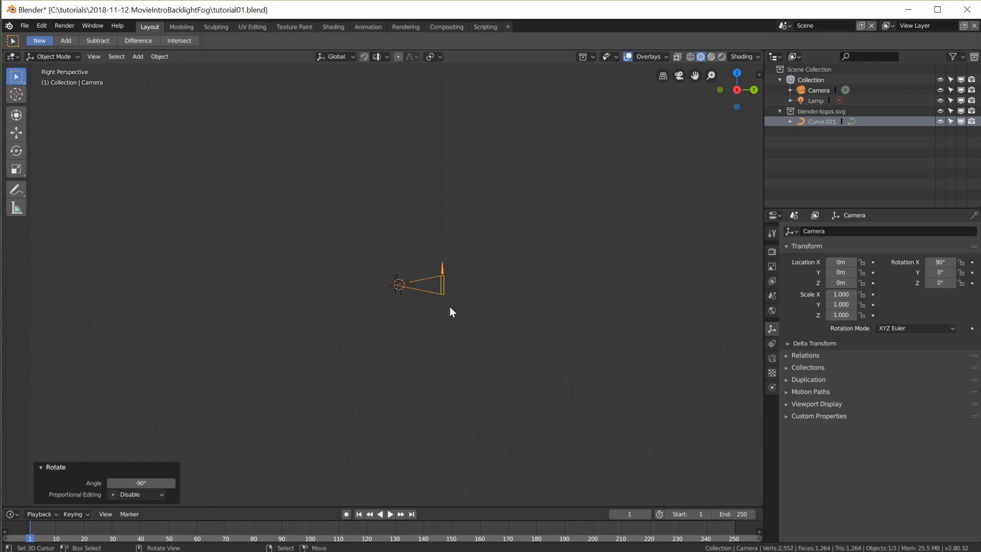
- Move the camera about -6.33 m along the global Y axis, in front of the logo
middle_click_drag(458, 312, 487, 336)
key("g")
key("y")
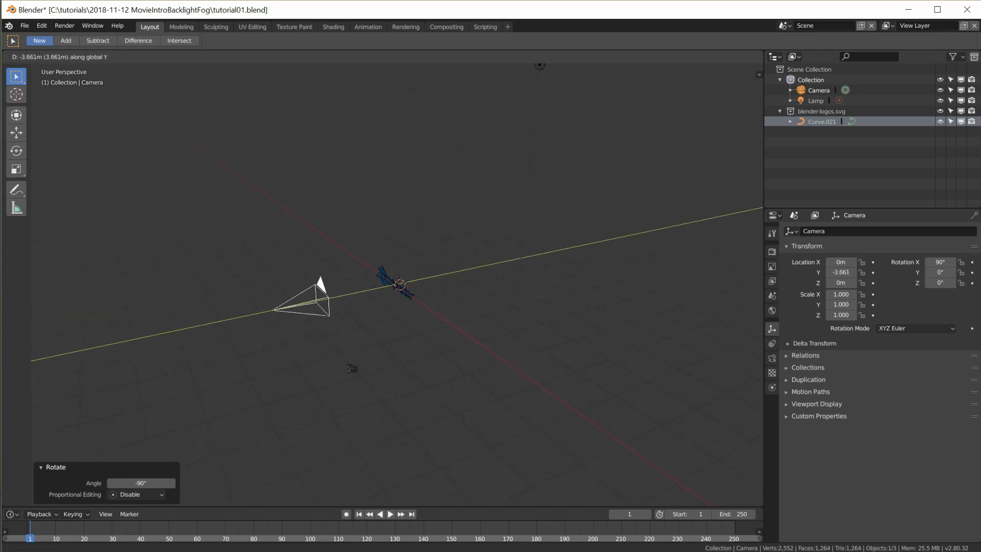
left_click(274, 394)
middle_click_drag(274, 394, 301, 397)
- Split the 3D viewport into two side-by-side views and show the camera view in the narrower one
left_click_drag(763, 54, 334, 153)
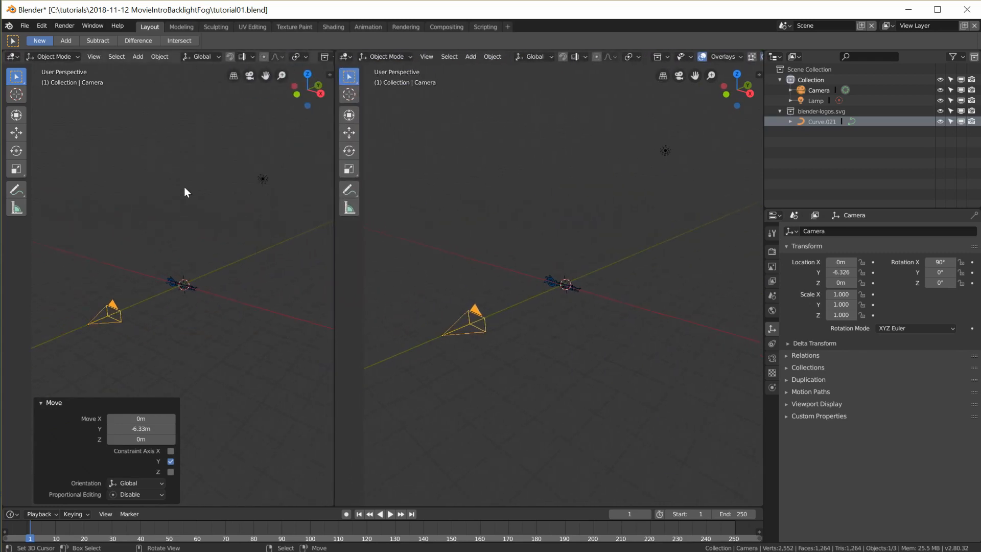
key("KP_0")
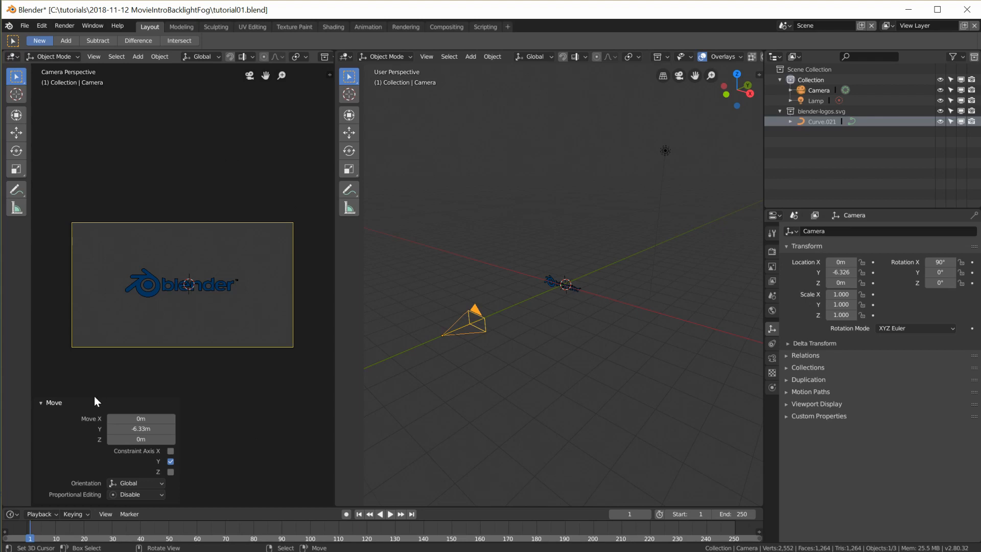
left_click(41, 403)
key("Home")
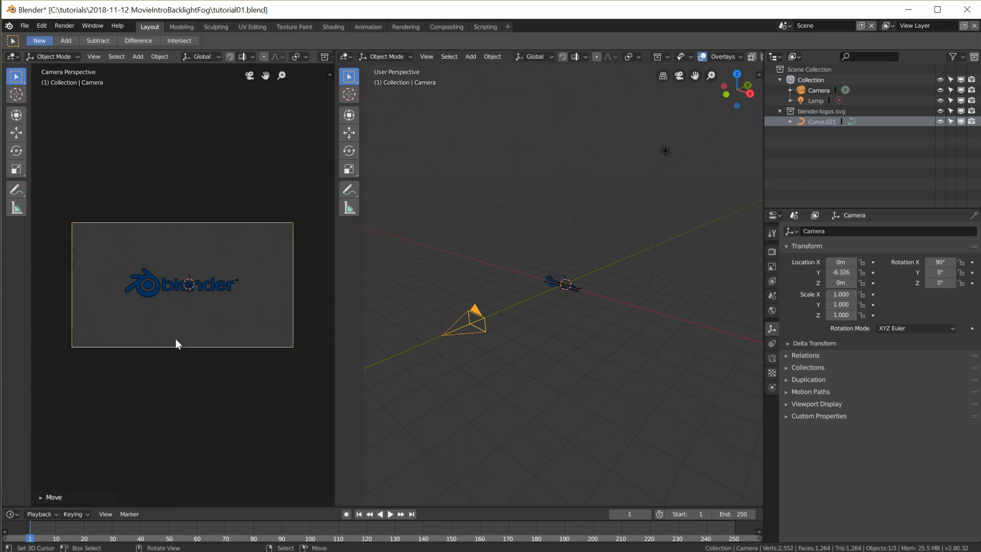
scroll(191, 343, "down", 2)
- Move the camera about 1.07 m along Y towards the logo so it fills more of the frame
left_click(471, 315)
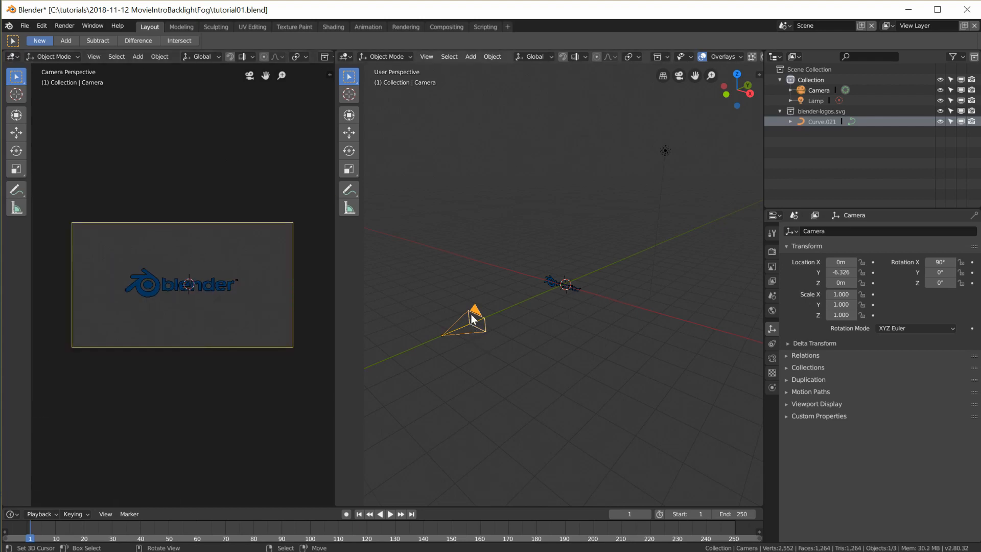
key("g")
key("y")
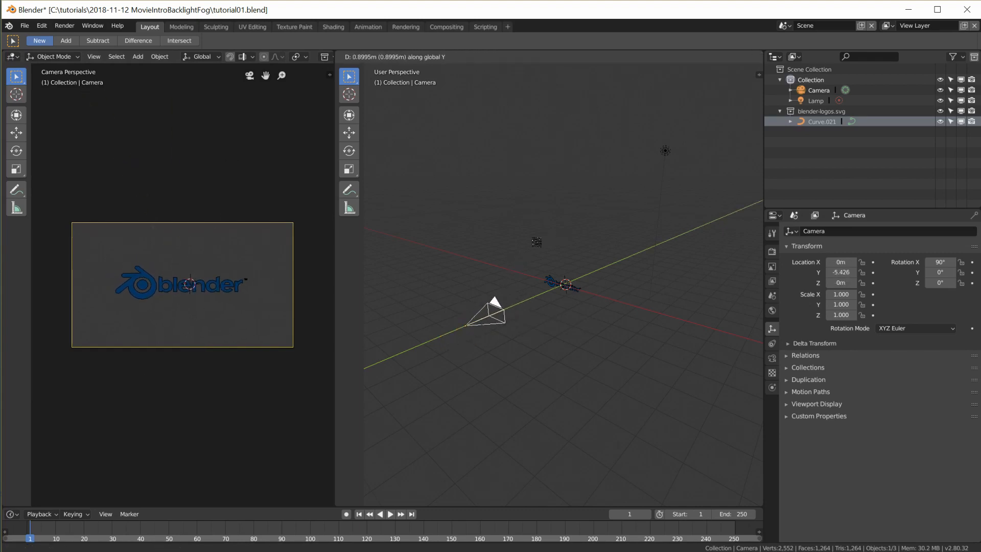
left_click(543, 246)
middle_click_drag(542, 246, 549, 292)
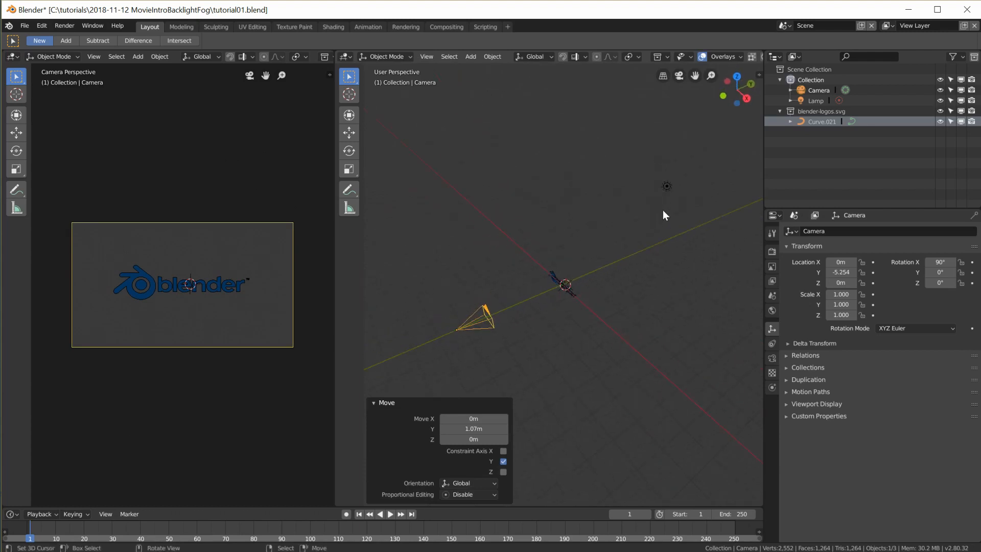
- Change the lamp's light type from Point to Spot
left_click(666, 187)
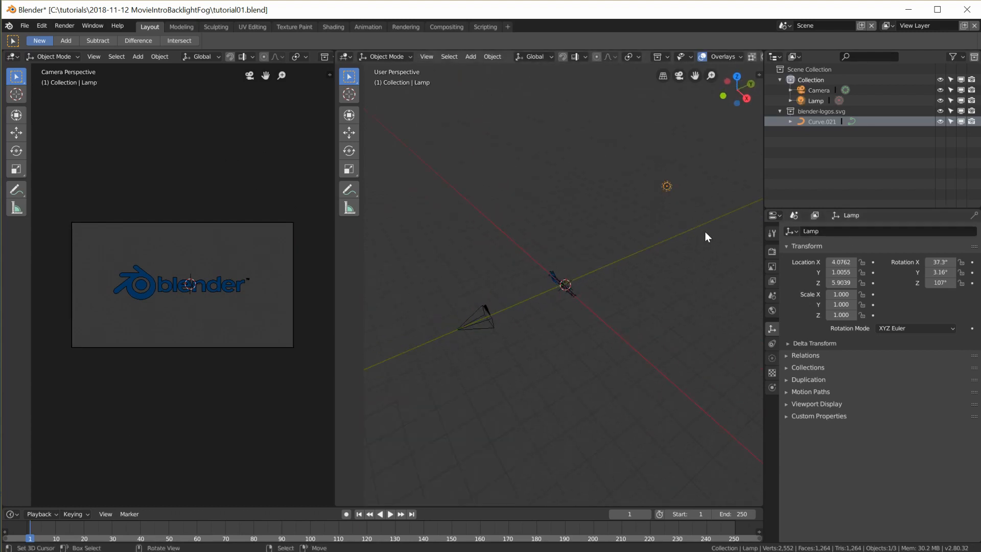
left_click(772, 358)
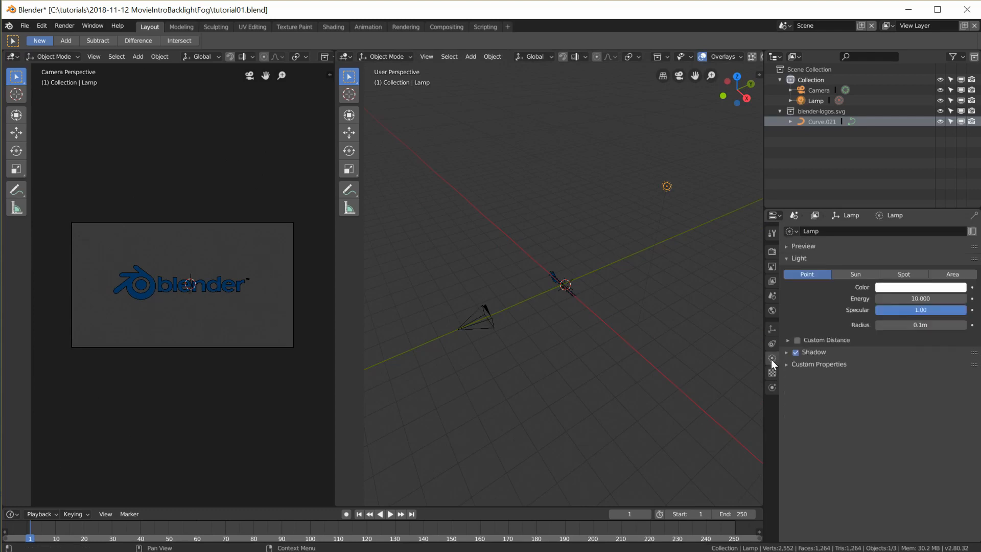
left_click(914, 280)
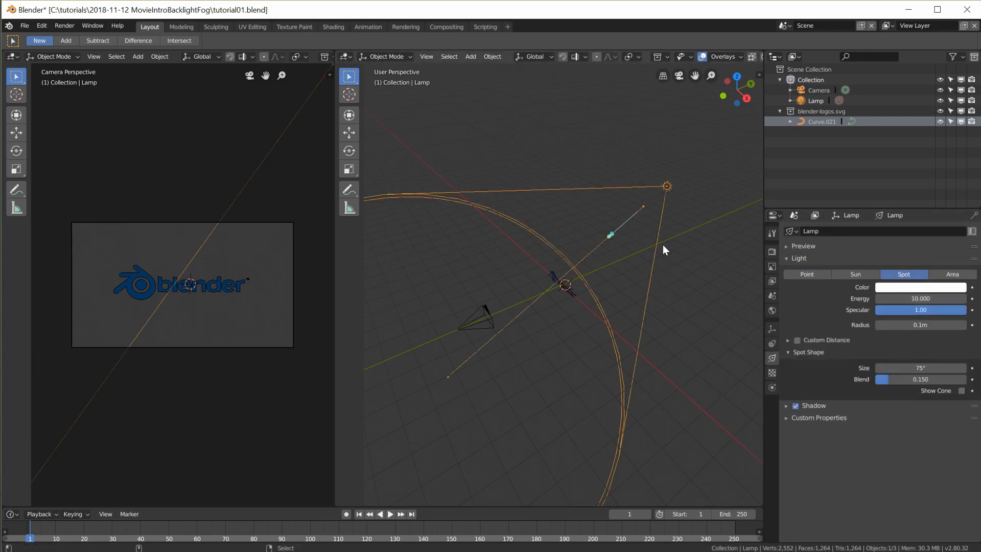
- Clear the spot lamp's location and rotation and rotate it 90° in the right view so it points at the camera
key("alt+r")
key("KP_3")
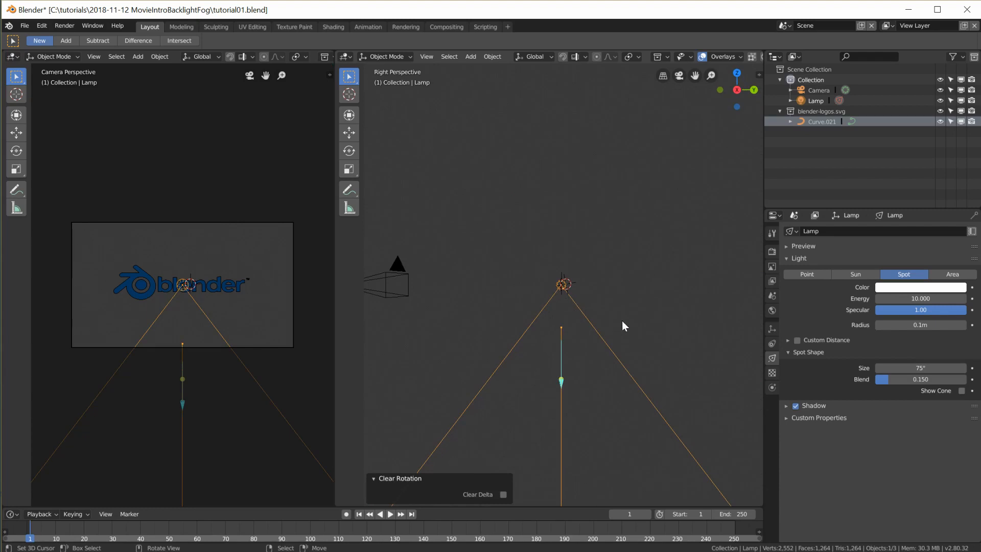
type("r90")
key("Return")
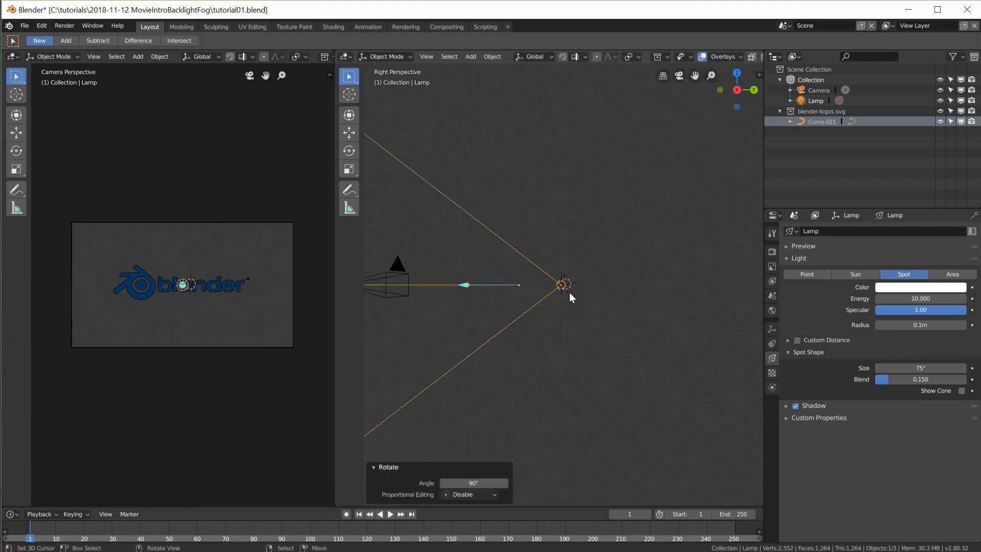
- Move the spot lamp along the Y axis to a position behind the logo
key("g")
key("y")
left_click(657, 296)
middle_click_drag(657, 297, 640, 314)
- Give the logo curve thickness by setting its geometry Extrude to 0.05 m
scroll(643, 320, "up", 6)
left_click(587, 301)
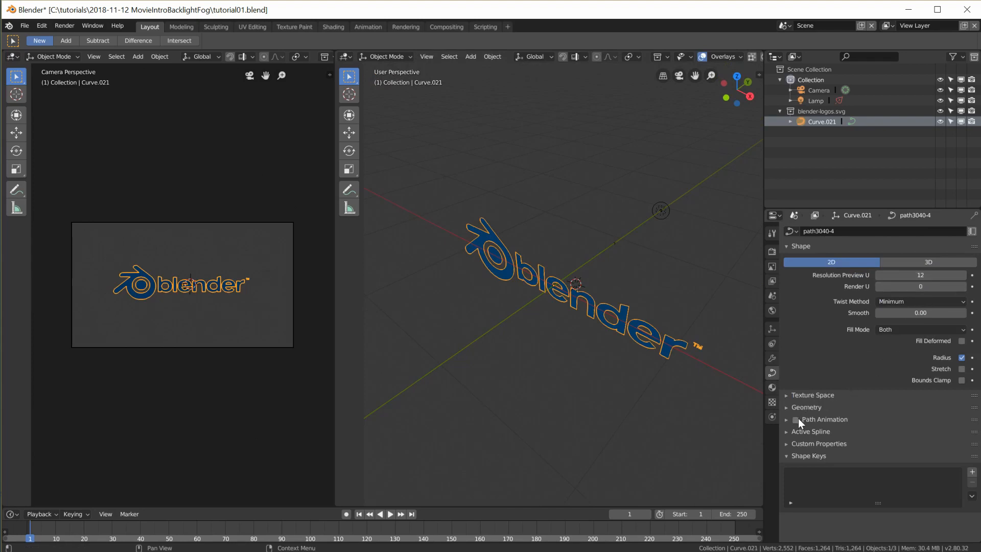
left_click(789, 406)
scroll(924, 451, "down", 2)
left_click_drag(920, 401, 935, 401)
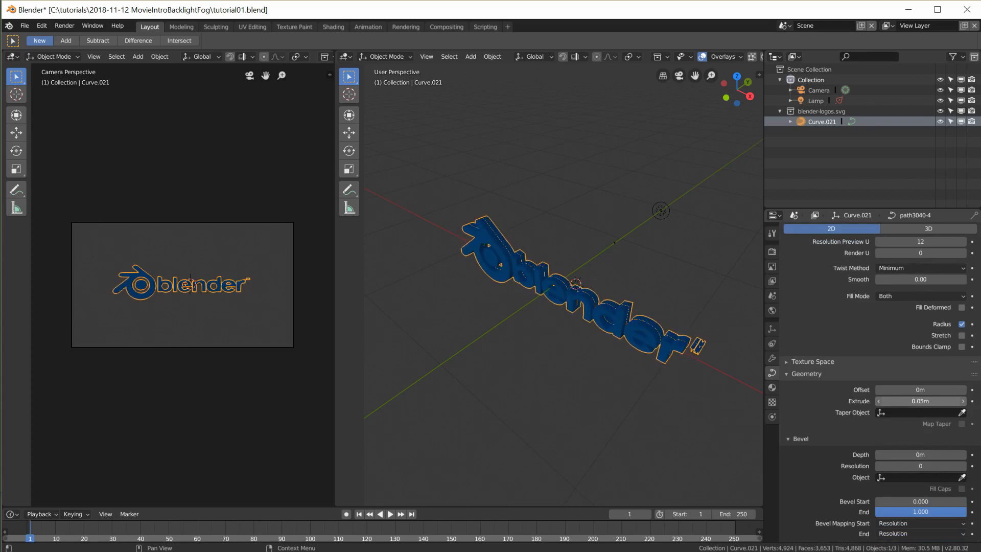
middle_click_drag(667, 311, 661, 284)
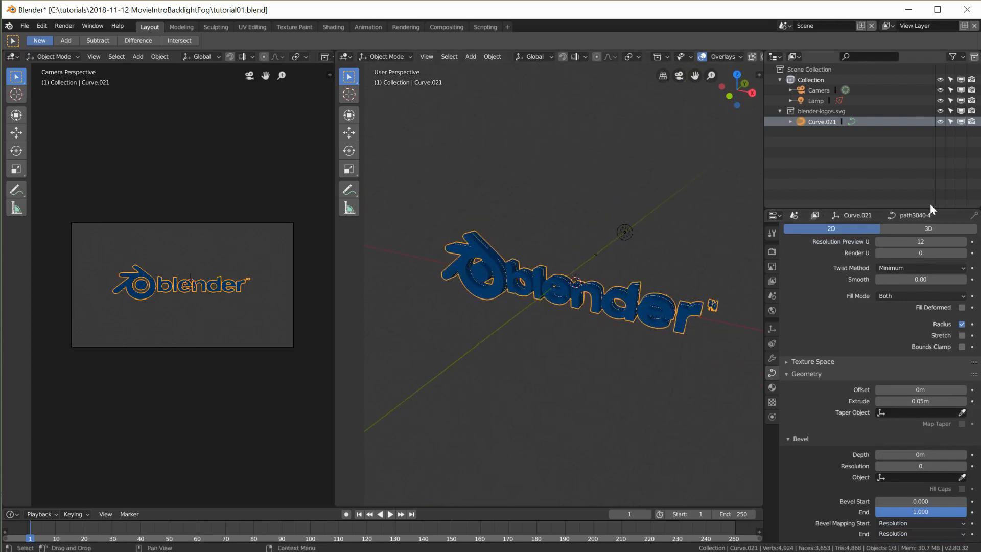
- Remove the logo's imported SVG material and create a new Principled BSDF material with a near-black base color
left_click(774, 388)
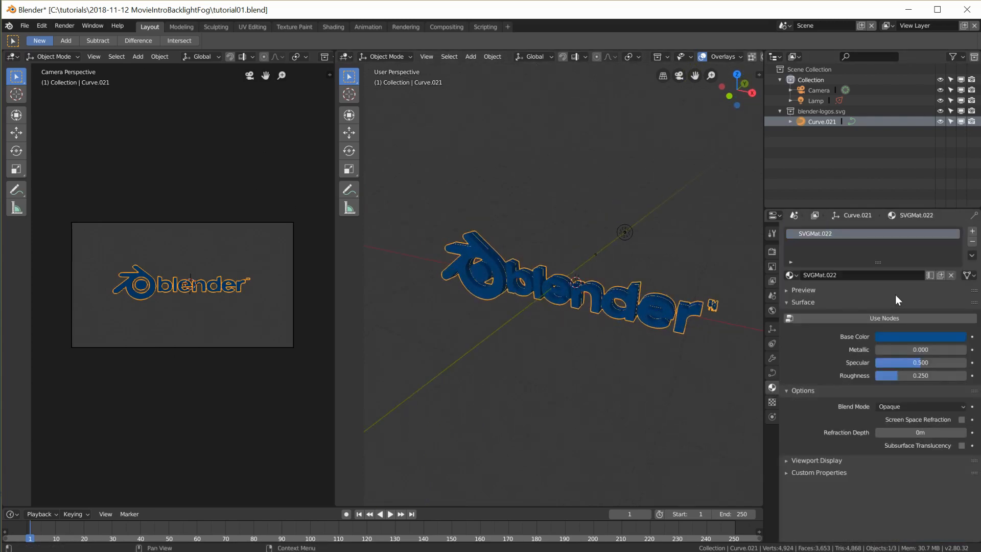
left_click(973, 242)
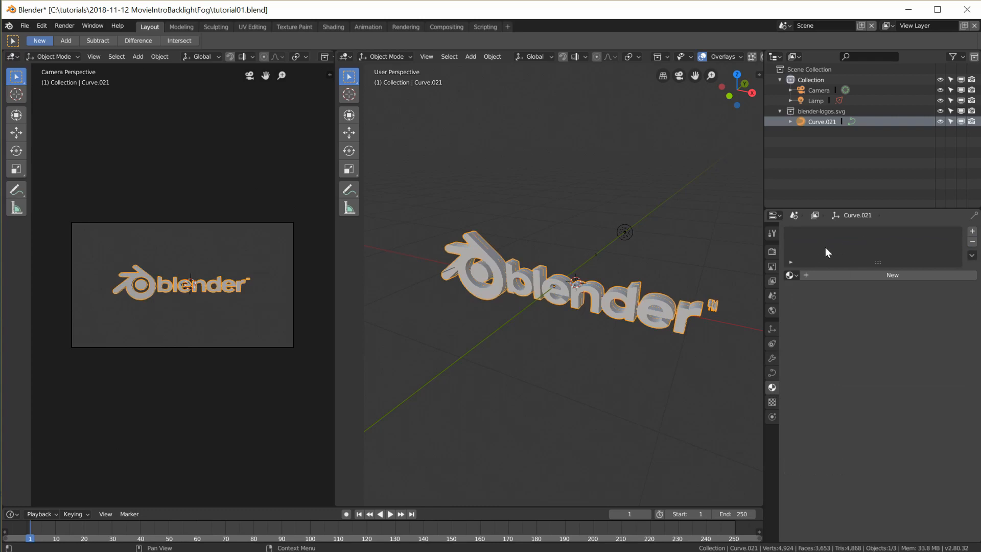
left_click(858, 276)
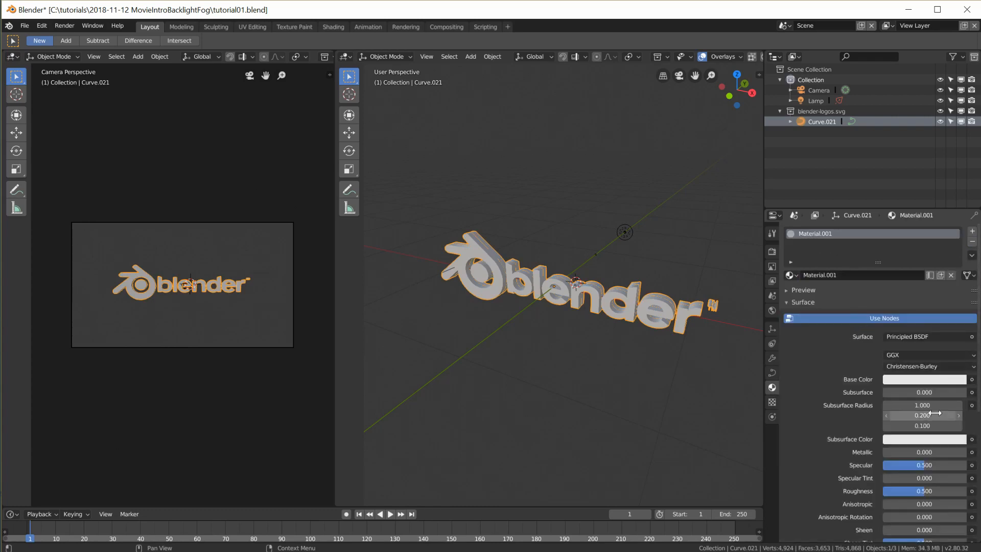
left_click(912, 380)
left_click_drag(957, 260, 958, 302)
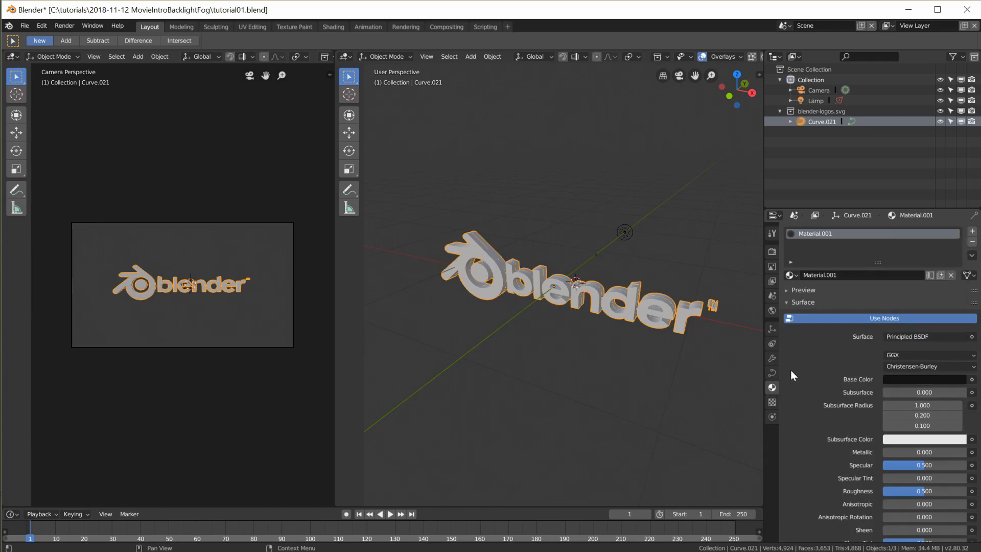
- In the top view, move the spot lamp about -1.12 m along Y, closer to the back of the logo
left_click(625, 231)
middle_click_drag(663, 226, 615, 284)
key("KP_7")
scroll(572, 260, "up", 4)
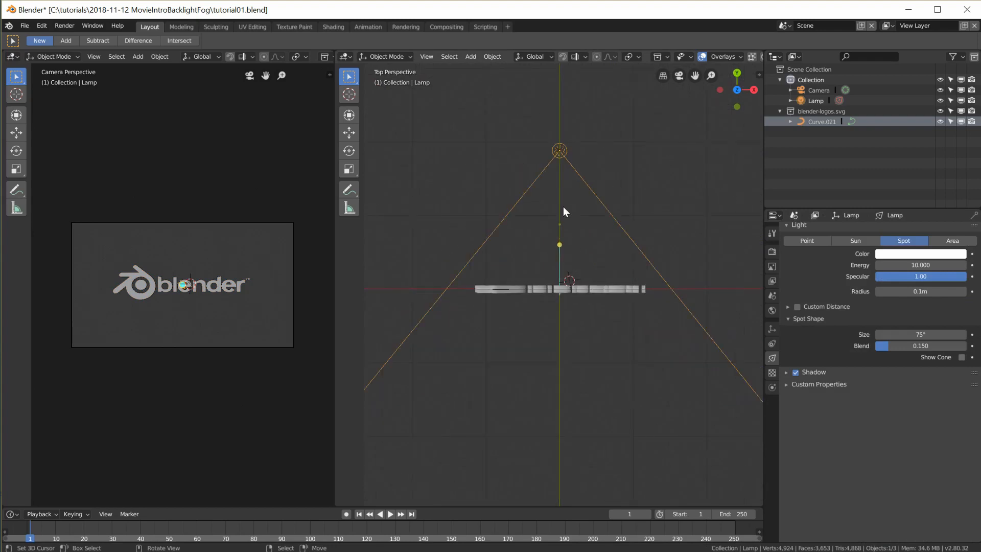
key("g")
key("y")
left_click(680, 315)
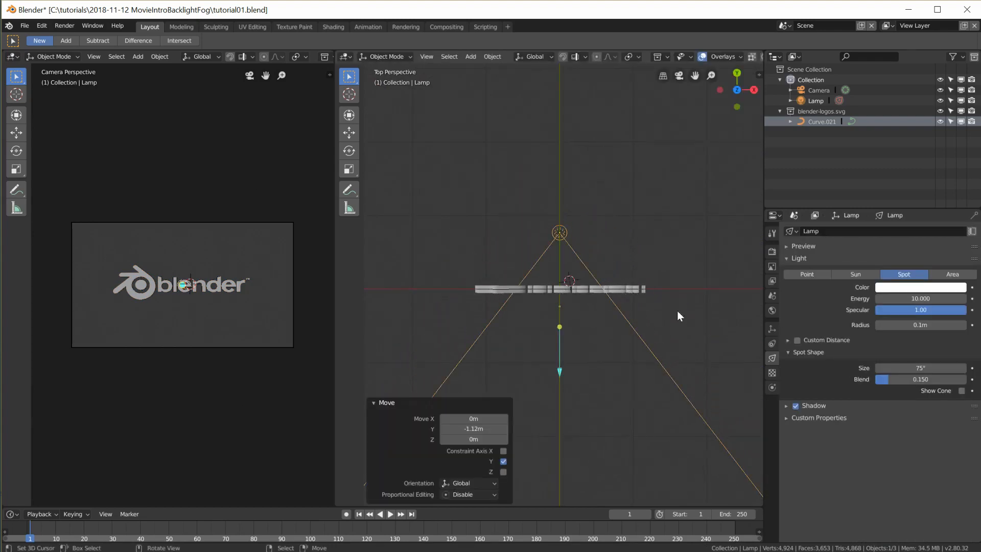
- Widen the lamp's spot size to 119° and scale the lamp object down by about 0.358
left_click_drag(875, 368, 901, 369)
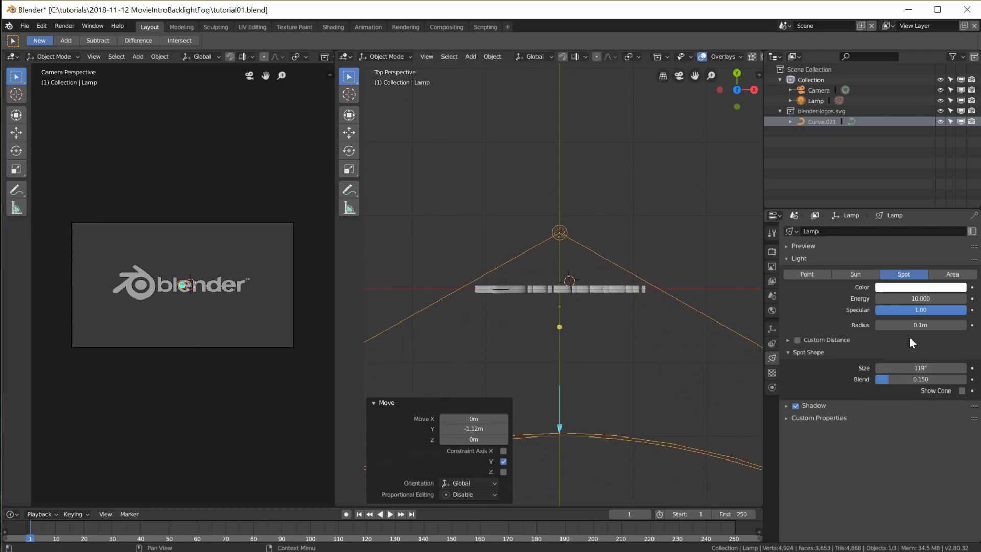
key("s")
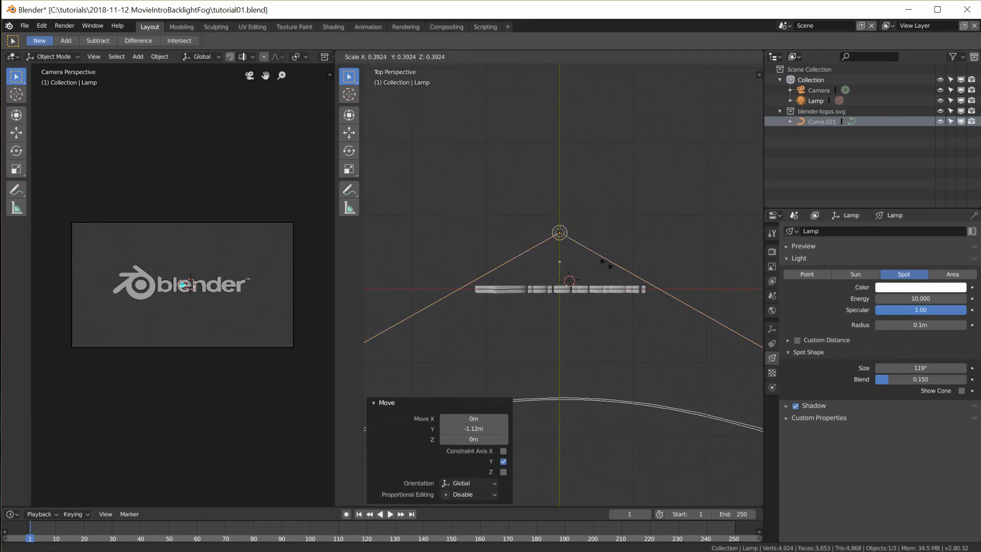
left_click(559, 284)
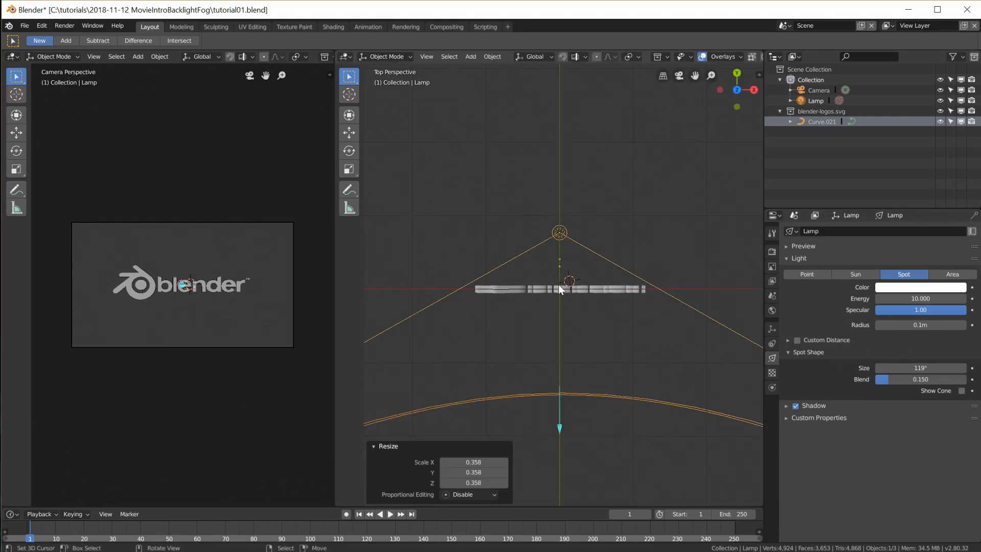
- Switch the camera-view viewport to rendered shading to preview the backlit logo
scroll(642, 375, "down", 4)
middle_click_drag(641, 375, 581, 329)
scroll(157, 349, "up", 1)
right_click(302, 54)
middle_click_drag(285, 56, 125, 60)
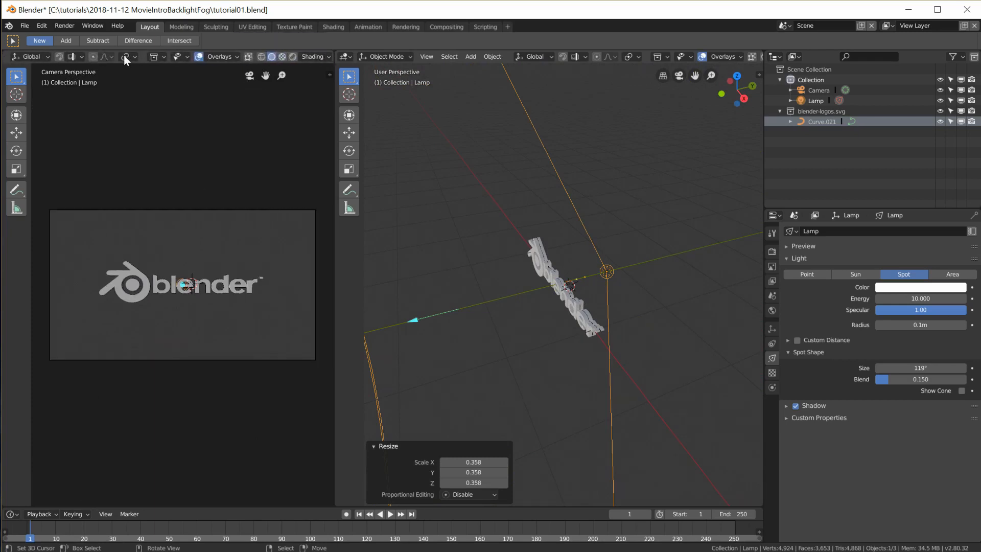
left_click(292, 57)
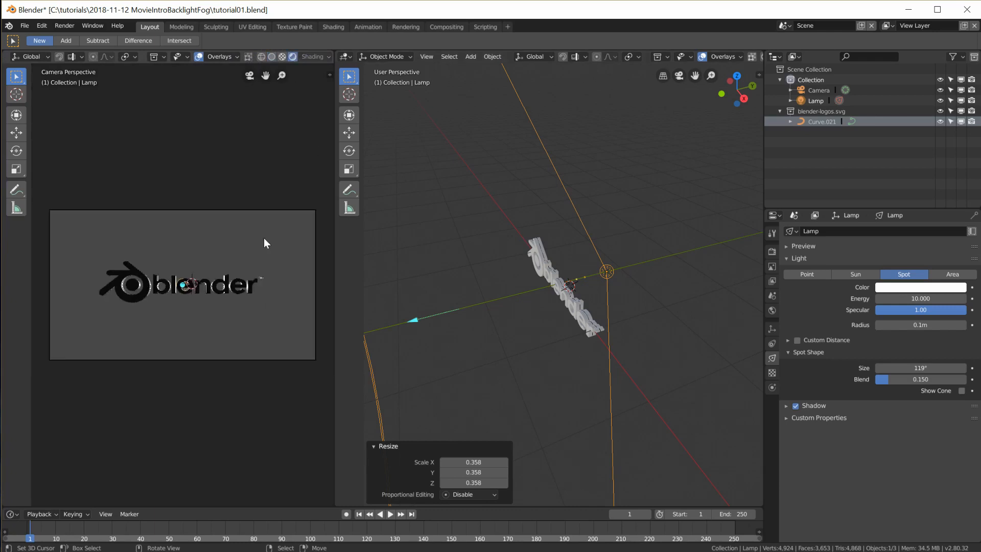
- Inspect the lit edges of the logo up close, hide the overlays in the rendered viewport and return it to the camera view
left_click(772, 252)
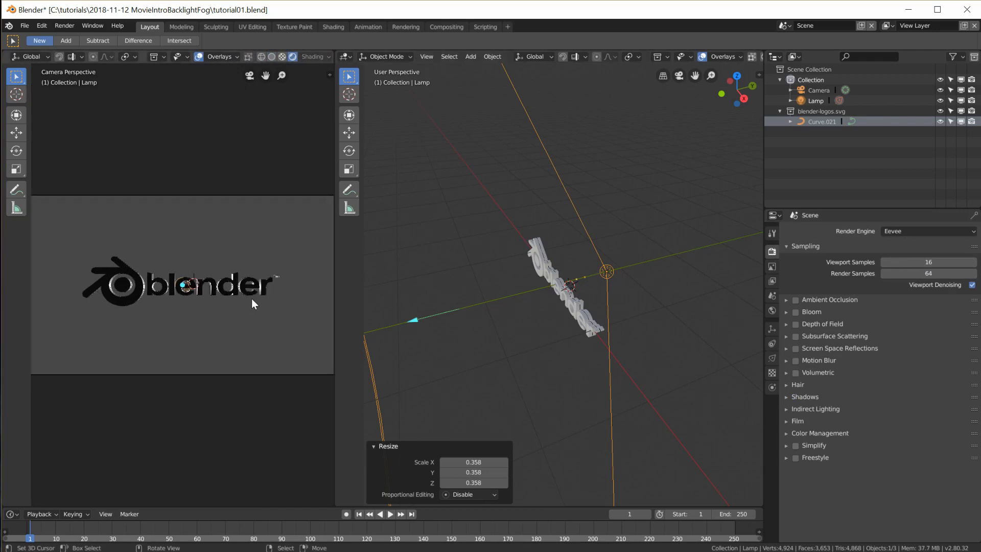
scroll(251, 299, "up", 5)
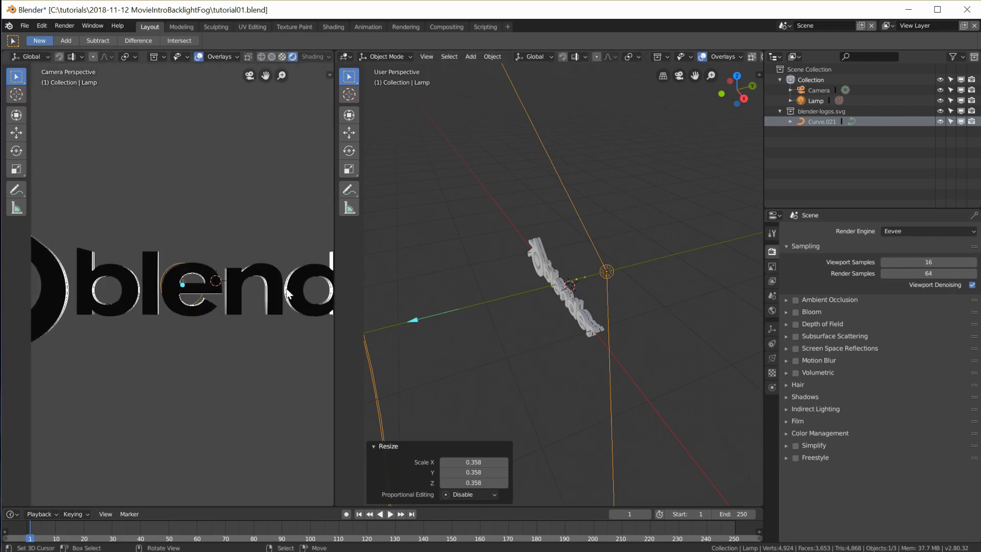
scroll(568, 319, "up", 7)
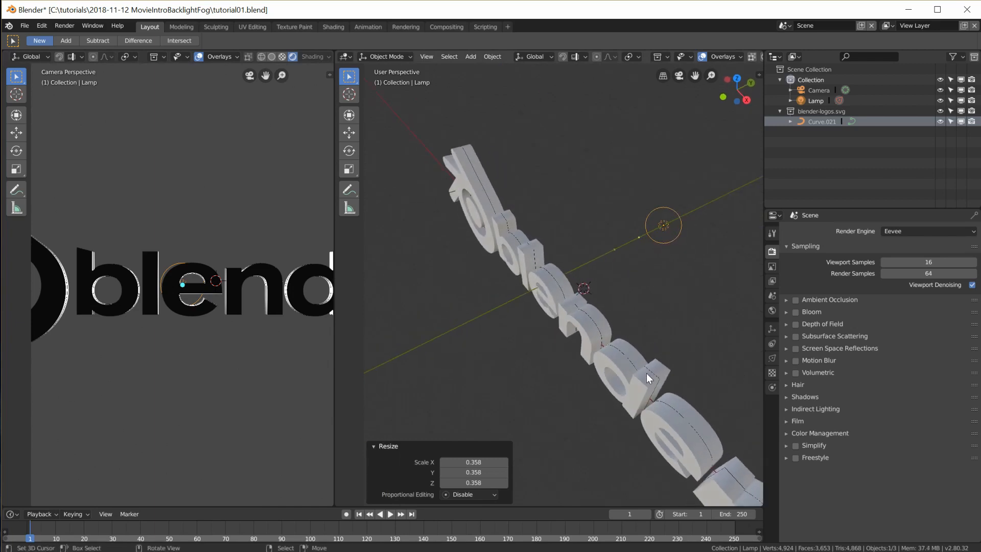
left_click(646, 373)
middle_click_drag(251, 299, 184, 286)
scroll(225, 280, "up", 5)
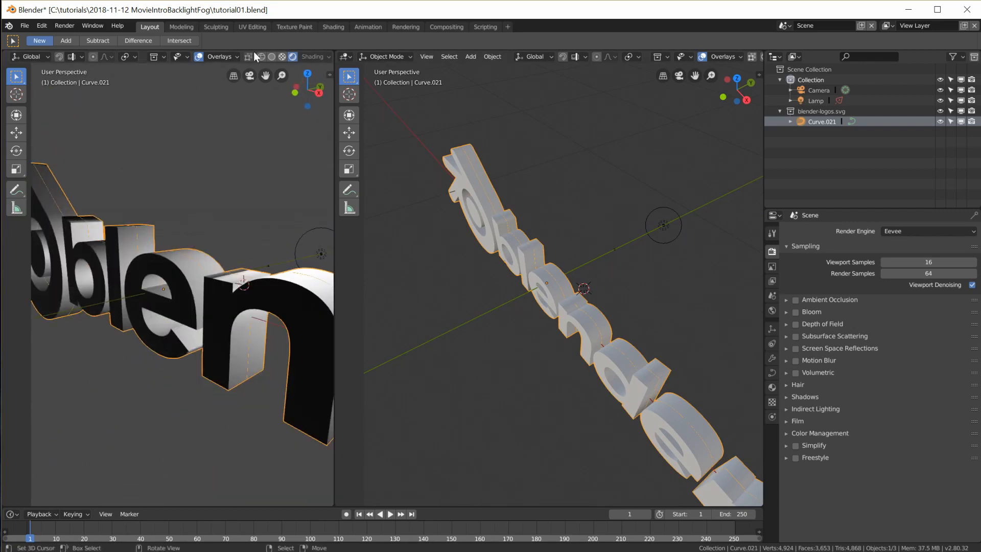
left_click(199, 56)
middle_click_drag(200, 75, 184, 228)
scroll(183, 215, "down", 3)
scroll(185, 231, "up", 5)
key("KP_0")
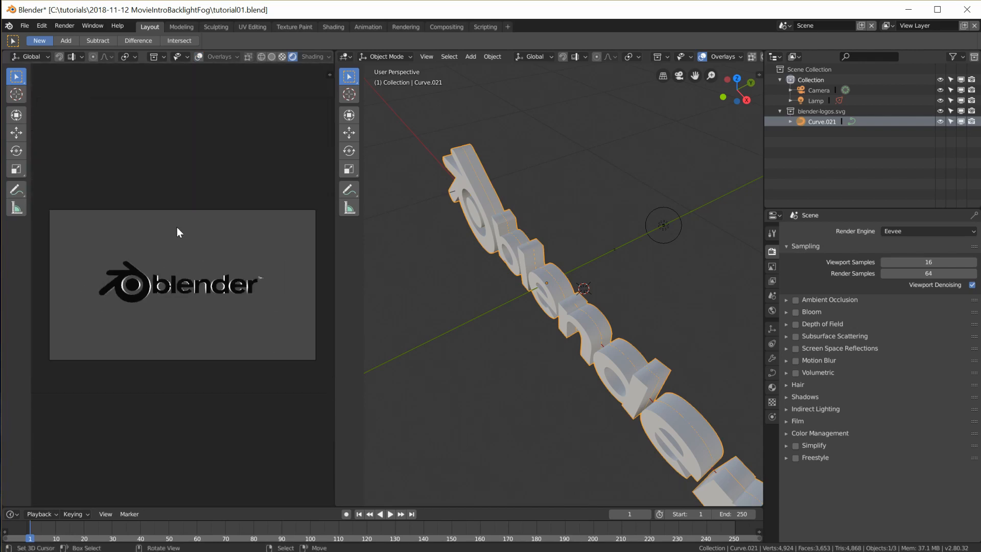
- Add a 2 m mesh cube at the 3D cursor, around the logo
middle_click_drag(569, 274, 617, 270)
scroll(614, 305, "down", 5)
middle_click_drag(615, 305, 571, 320)
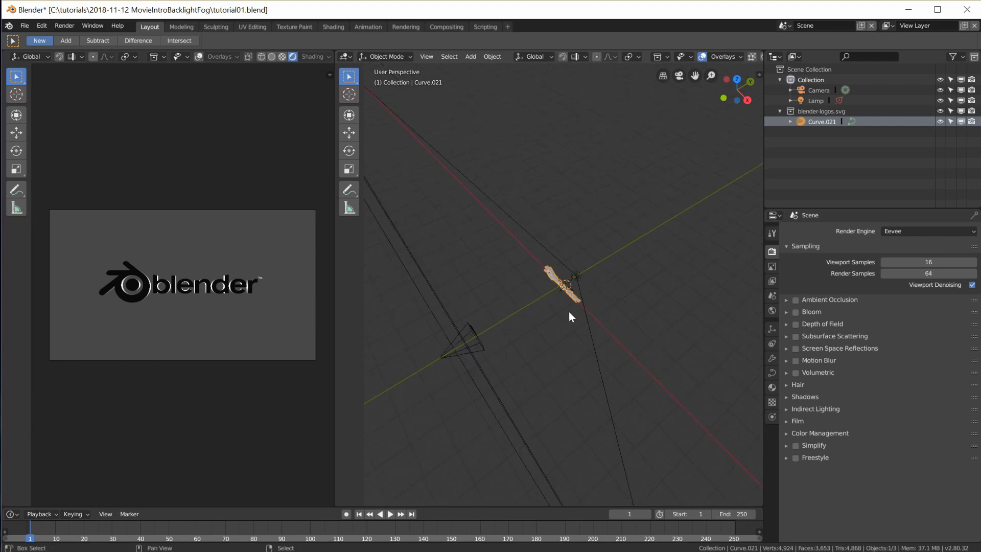
key("shift+a")
mouse_move(538, 281)
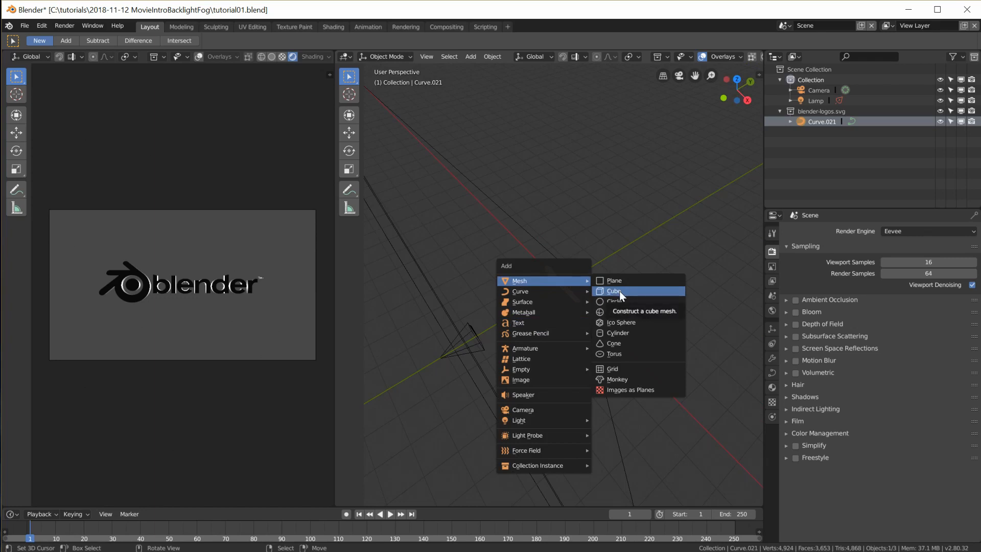
left_click(621, 292)
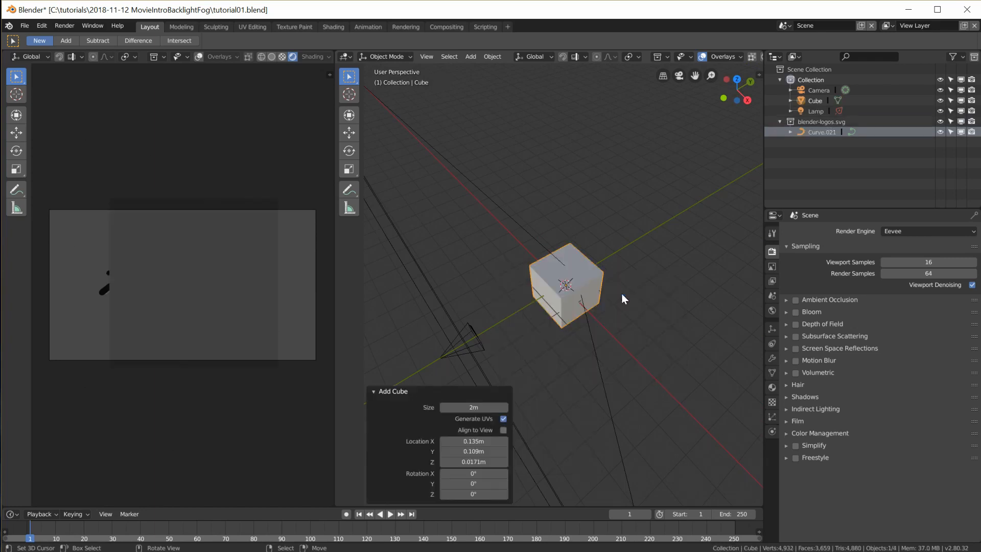
- Scale the cube up uniformly to about 3.657 so it encloses the logo and the lamp
middle_click_drag(614, 314, 520, 370)
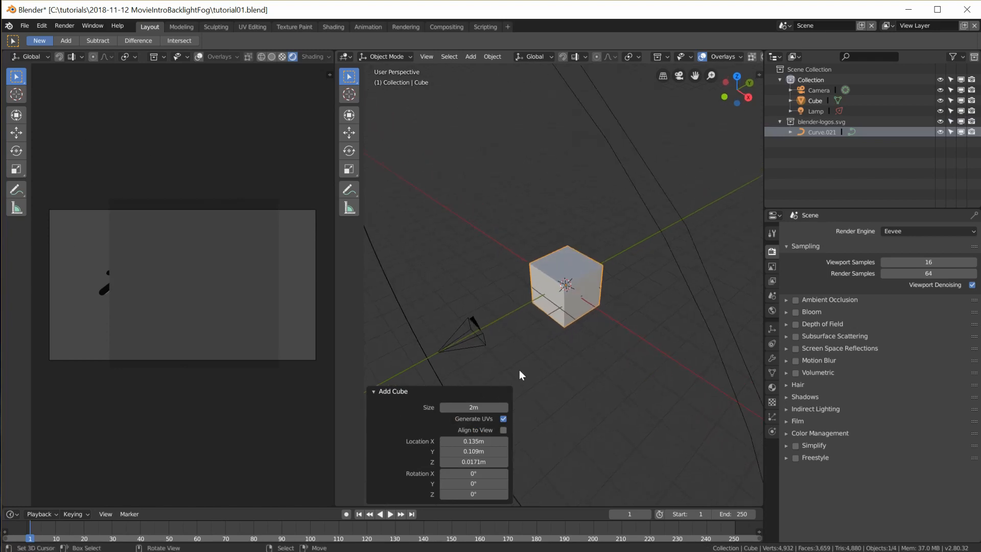
left_click(371, 391)
middle_click_drag(627, 324, 663, 319)
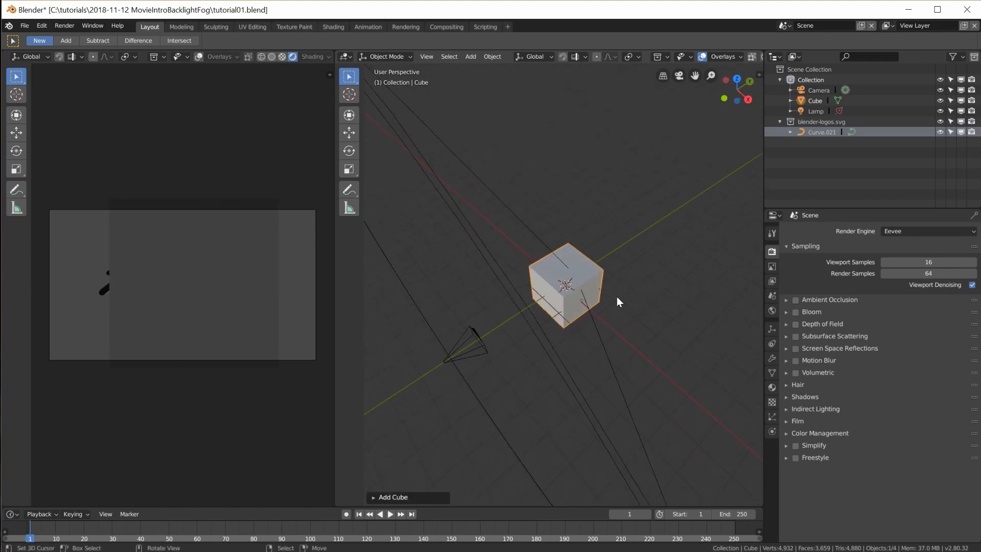
key("s")
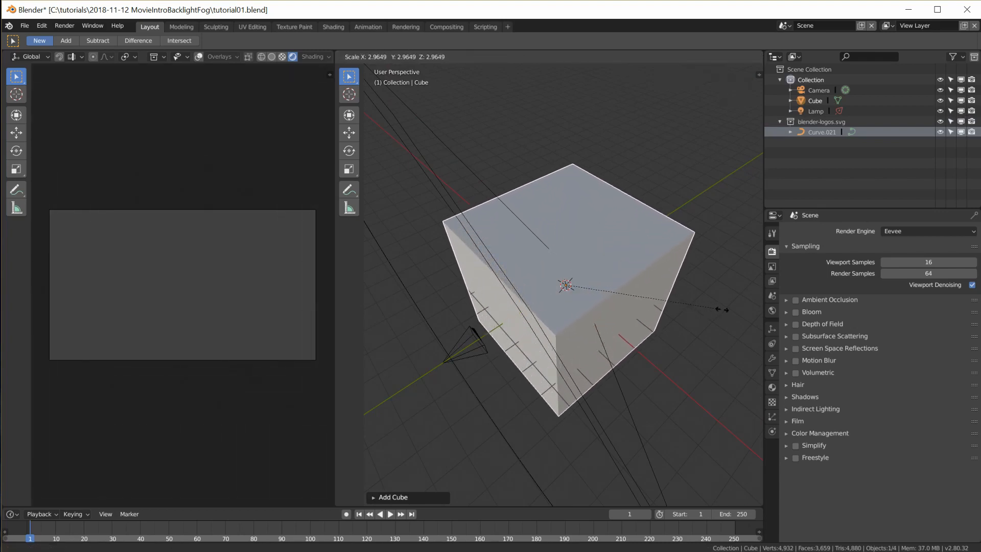
left_click(753, 314)
middle_click_drag(758, 315, 479, 389)
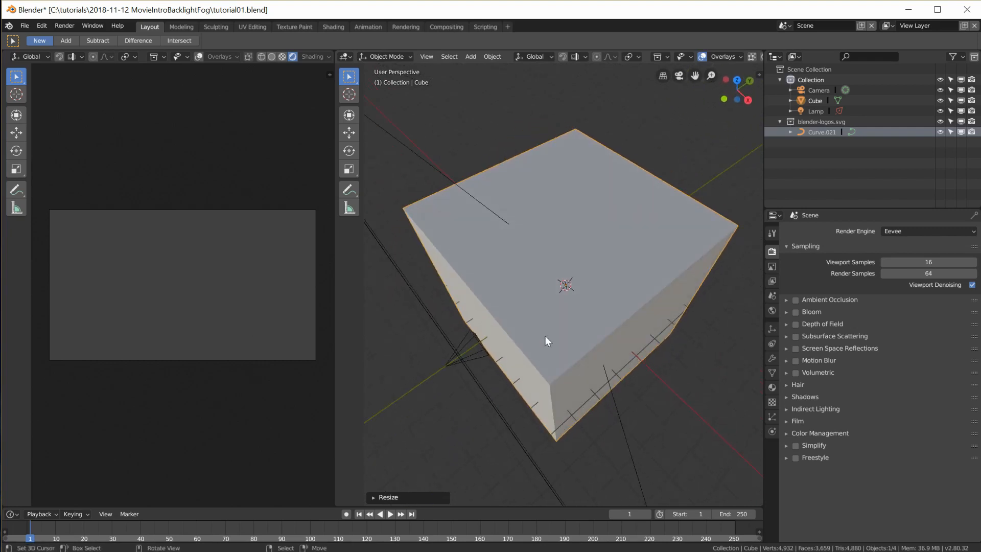
- Set the cube's viewport display to Wire so the logo inside can be seen
left_click(772, 329)
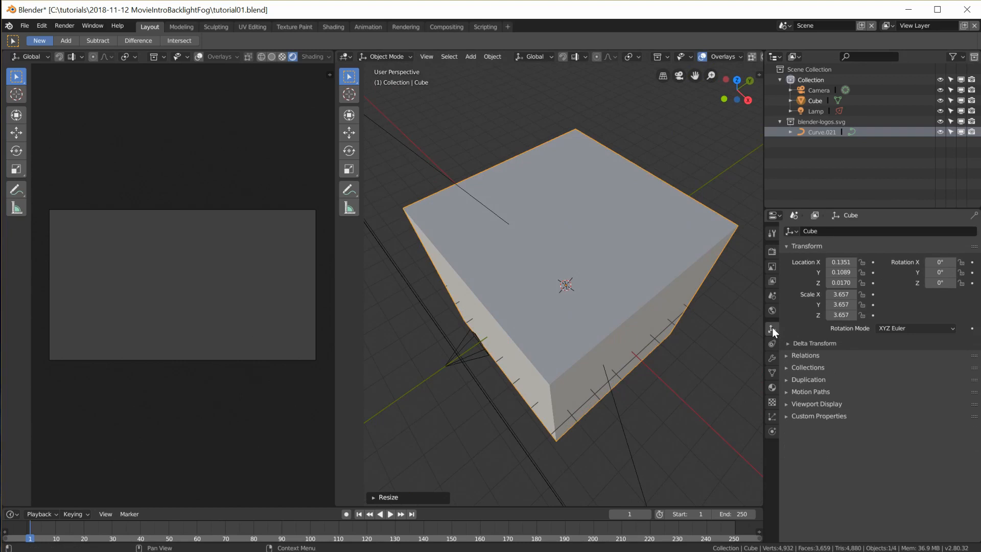
left_click(785, 404)
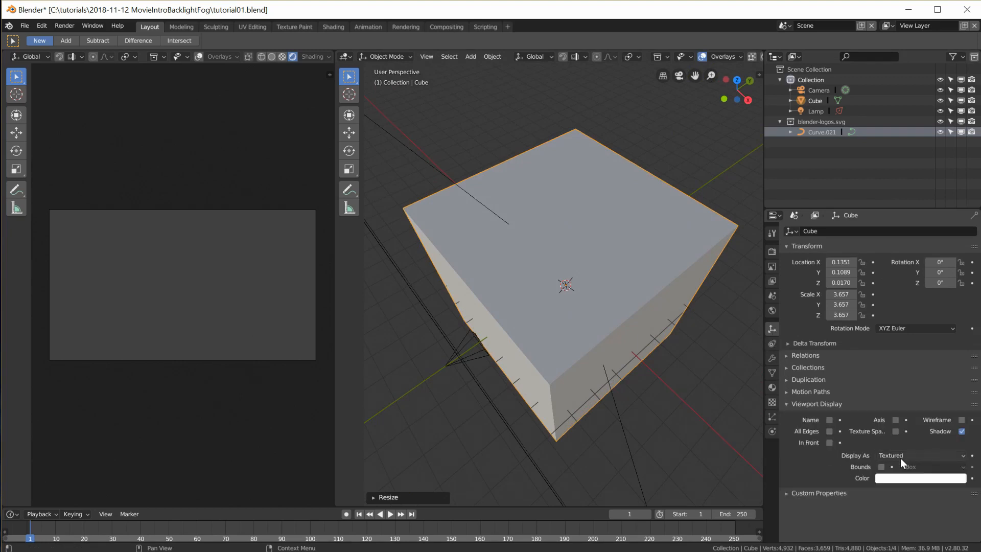
left_click(951, 457)
left_click(918, 432)
middle_click_drag(704, 323, 572, 228)
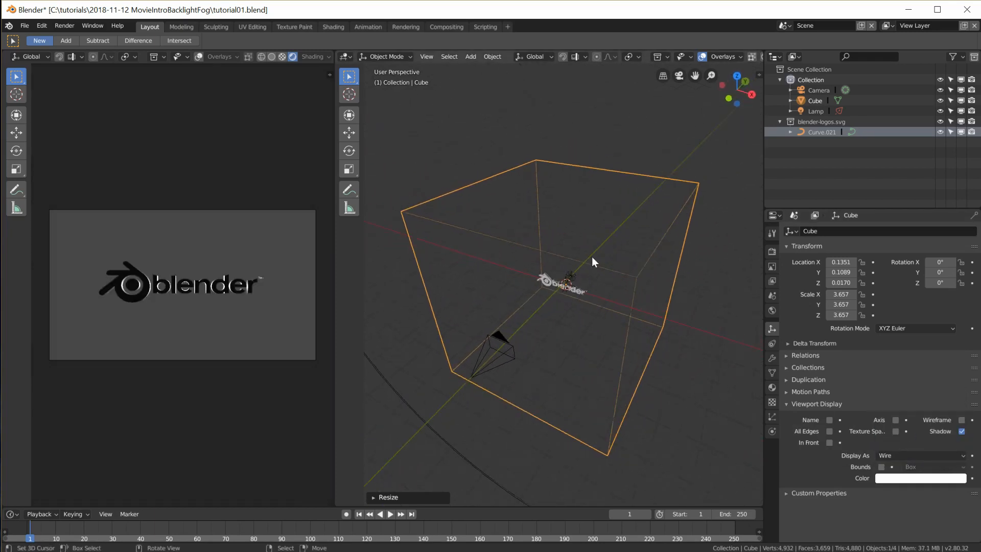
scroll(639, 361, "up", 3)
mouse_move(639, 360)
middle_mouse_down()
mouse_move(633, 370)
mouse_move(638, 351)
middle_mouse_up()
scroll(633, 370, "down", 4)
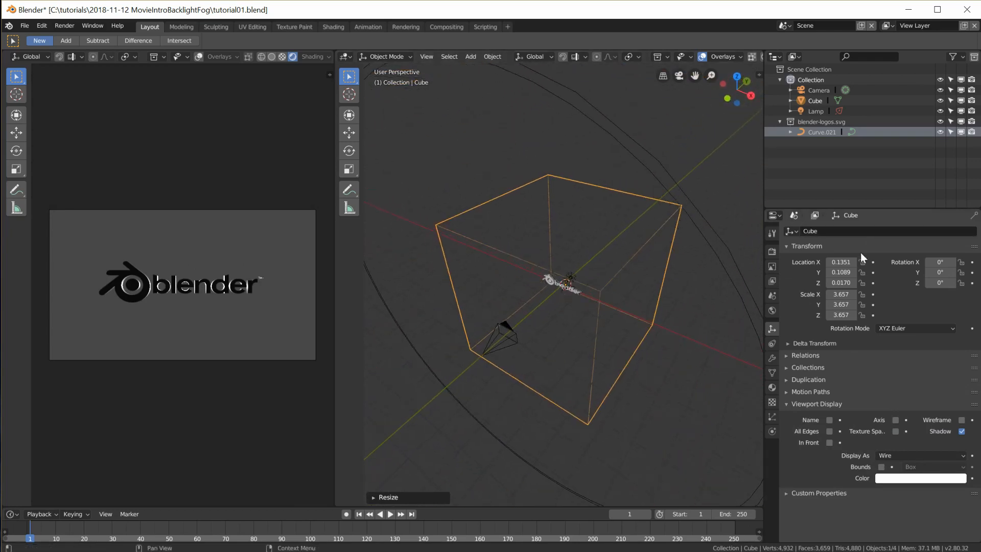
- Give the cube a new material, split the camera-view area in two and turn the new area into a Shader Editor without its sidebar
left_click(772, 388)
left_click(875, 275)
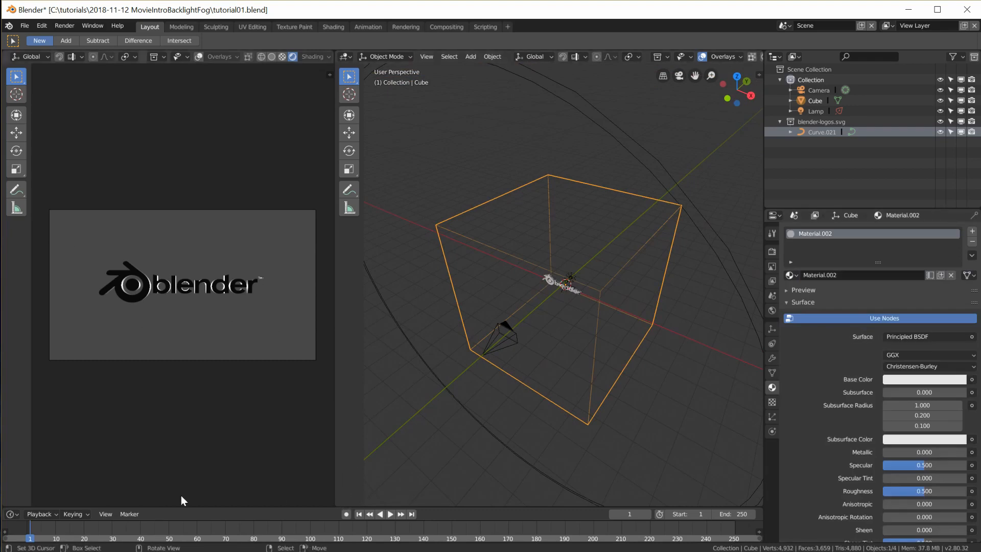
left_click_drag(6, 506, 4, 247)
scroll(174, 148, "up", 2)
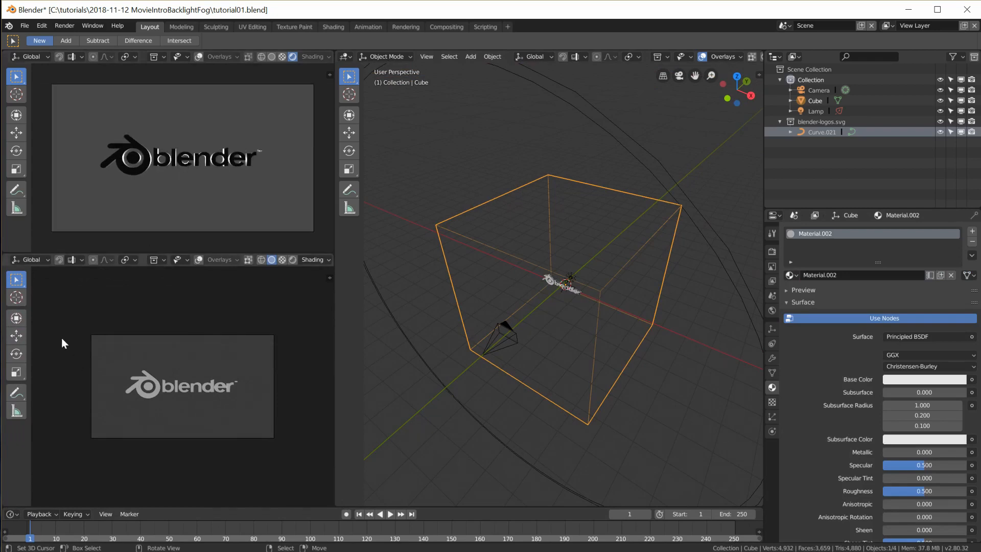
left_click(41, 260)
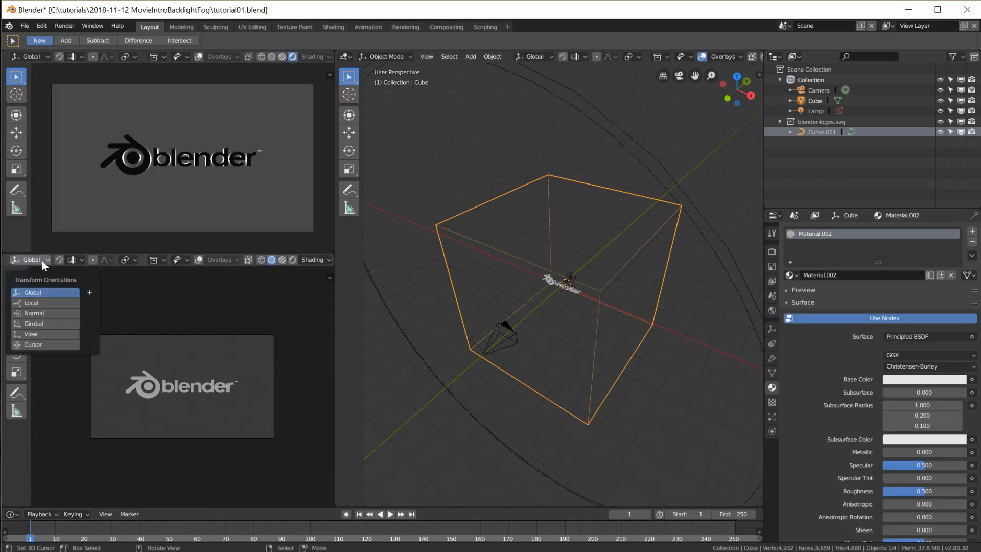
left_click(41, 261)
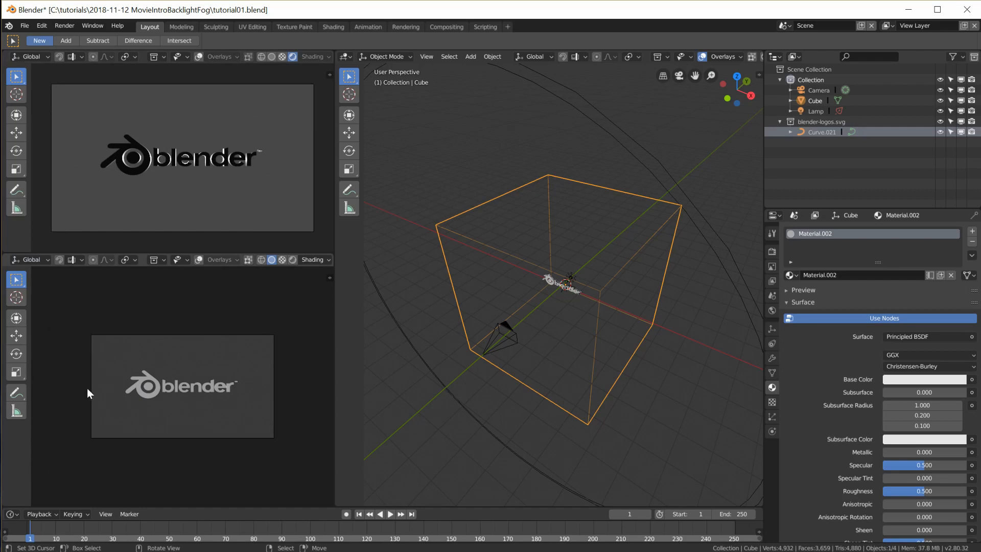
scroll(78, 262, "up", 3)
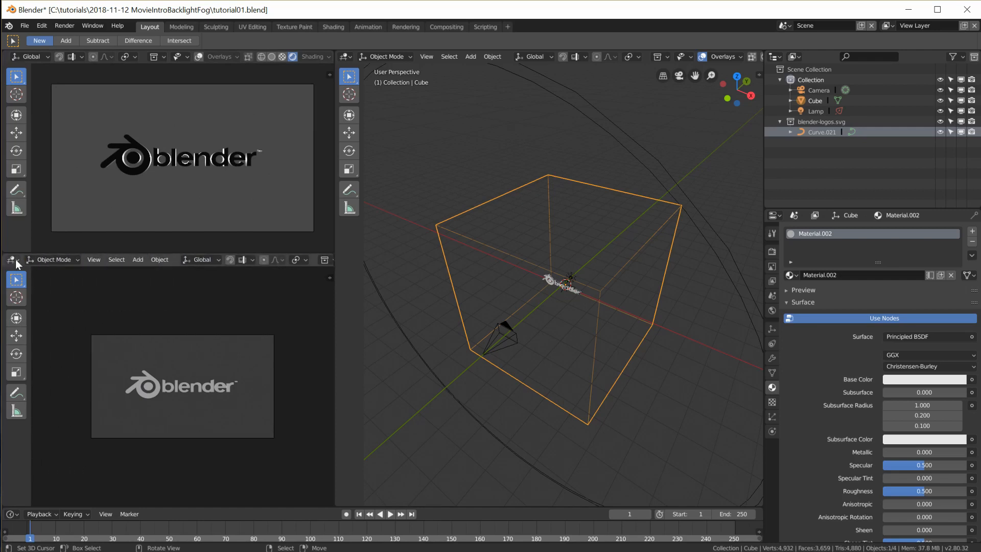
left_click(15, 261)
left_click(57, 203)
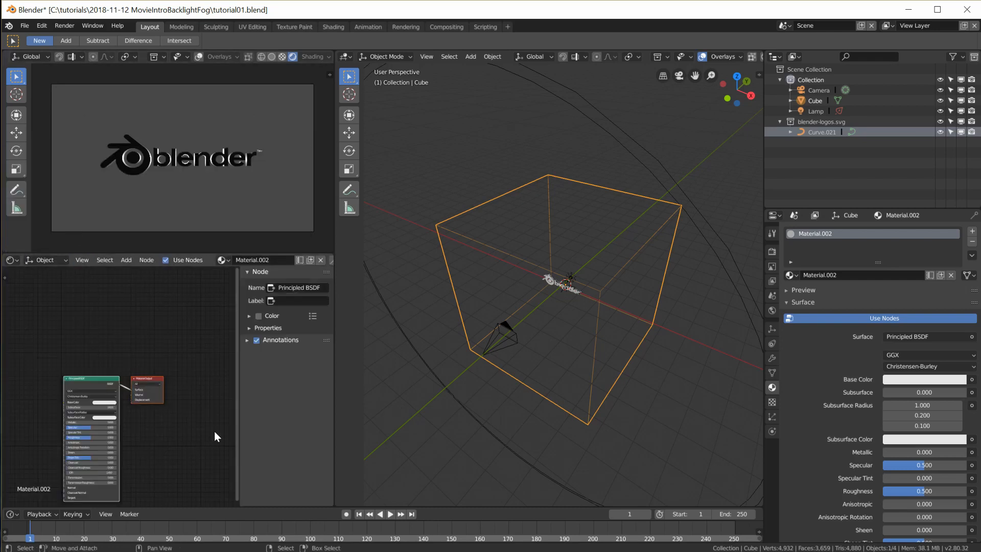
key("n")
scroll(202, 405, "up", 4)
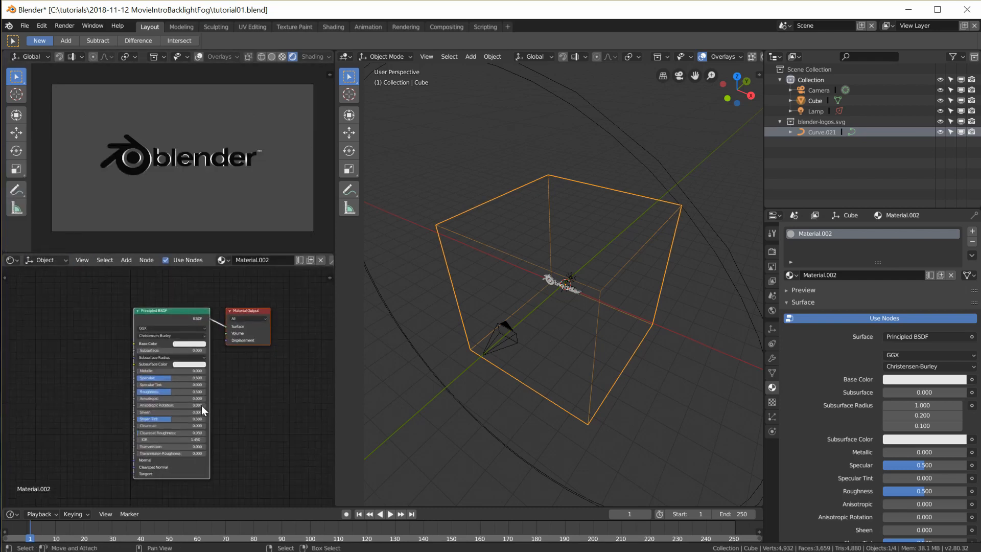
- Replace the cube material's Principled BSDF with a Volume Scatter node connected to the Volume input of the Material Output
left_click_drag(172, 293, 106, 288)
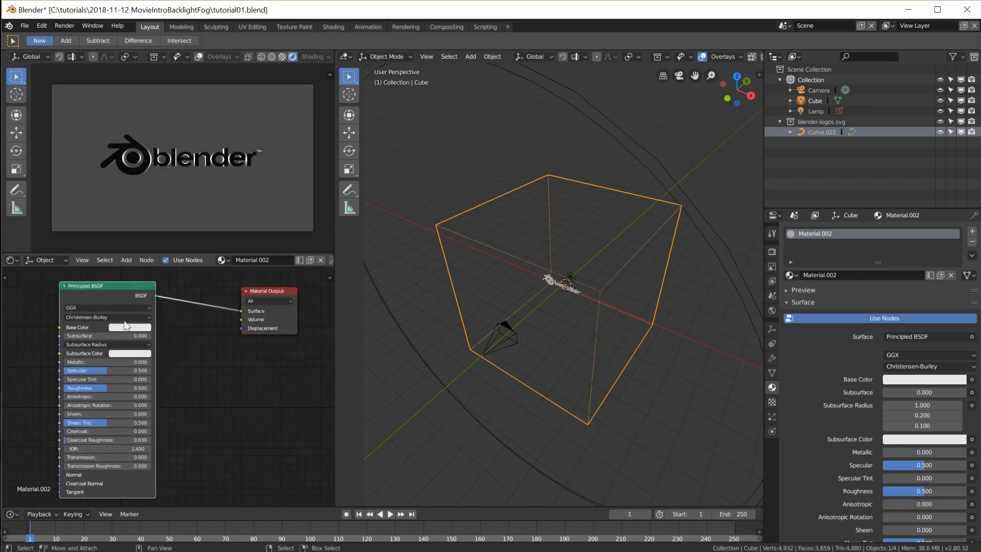
key("x")
key("shift+a")
mouse_move(143, 387)
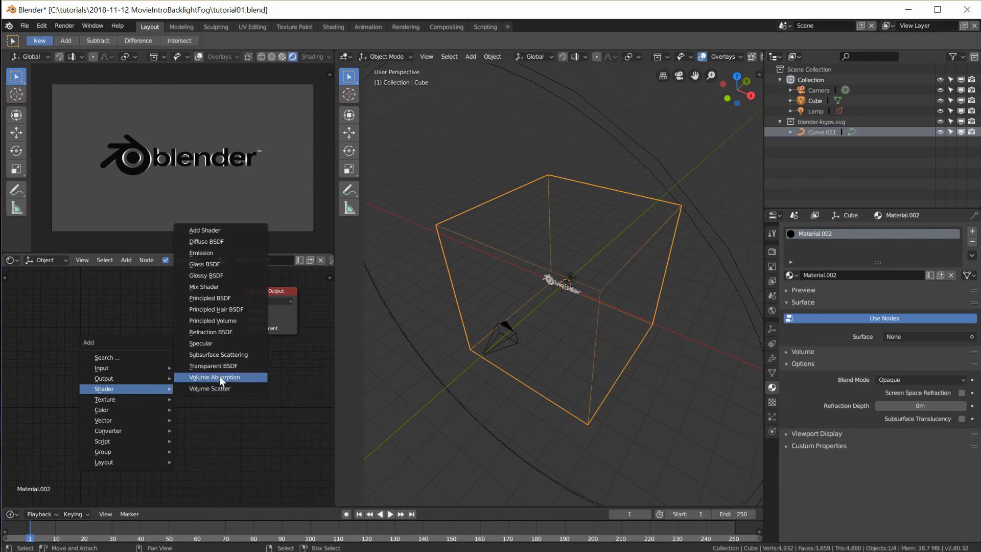
left_click(229, 388)
left_click(145, 303)
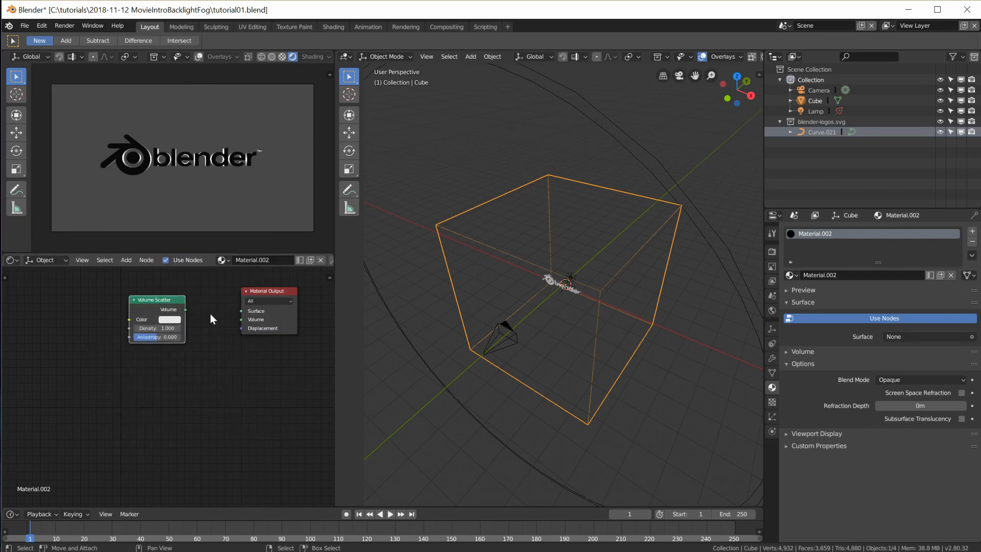
left_click_drag(186, 310, 243, 320)
key("Home")
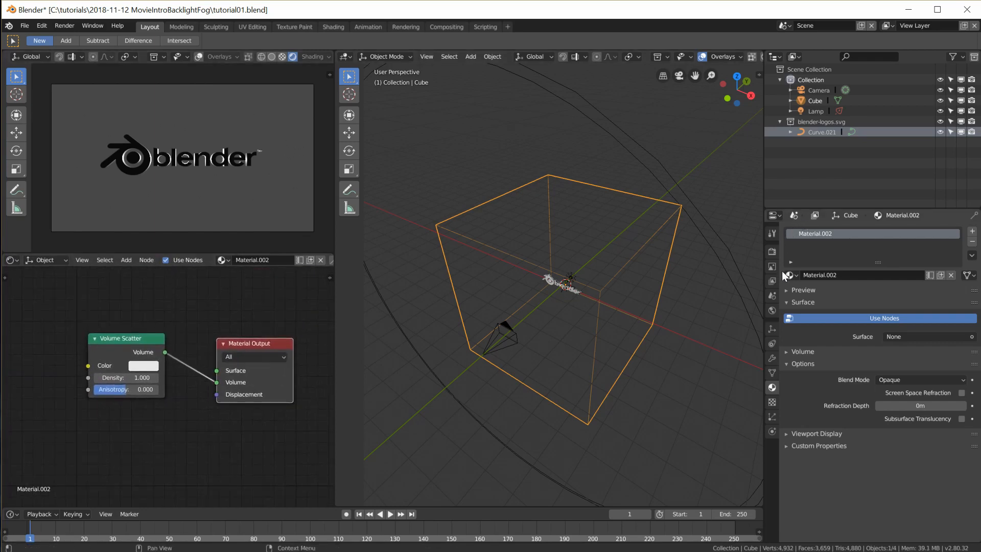
- Enable Volumetric in the Eevee render settings, review its options and return to the cube's material settings
left_click(772, 252)
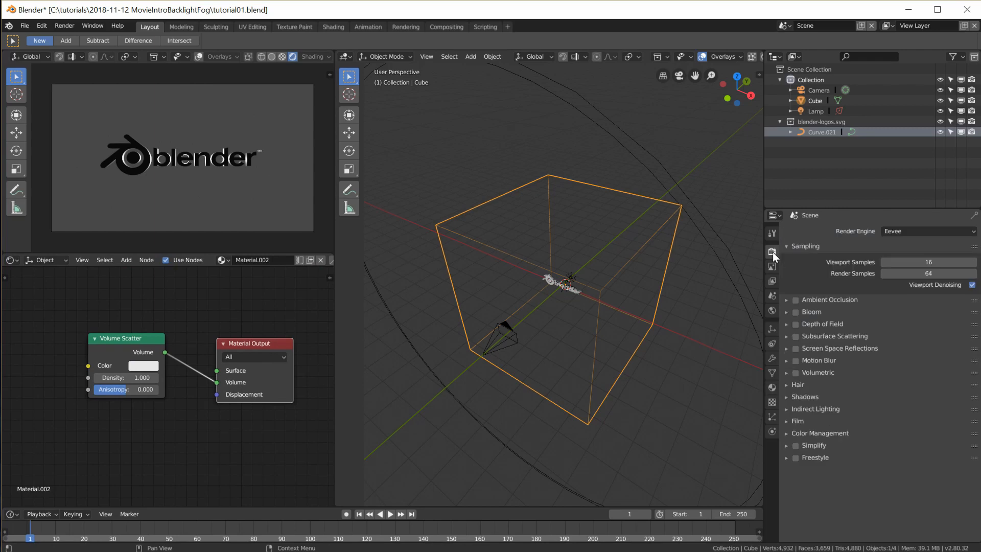
left_click(796, 373)
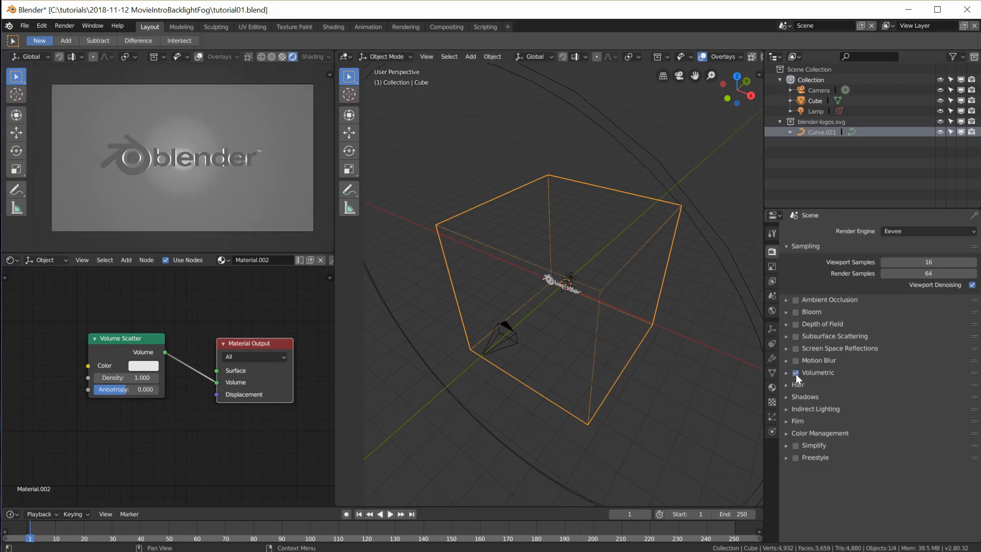
left_click(787, 372)
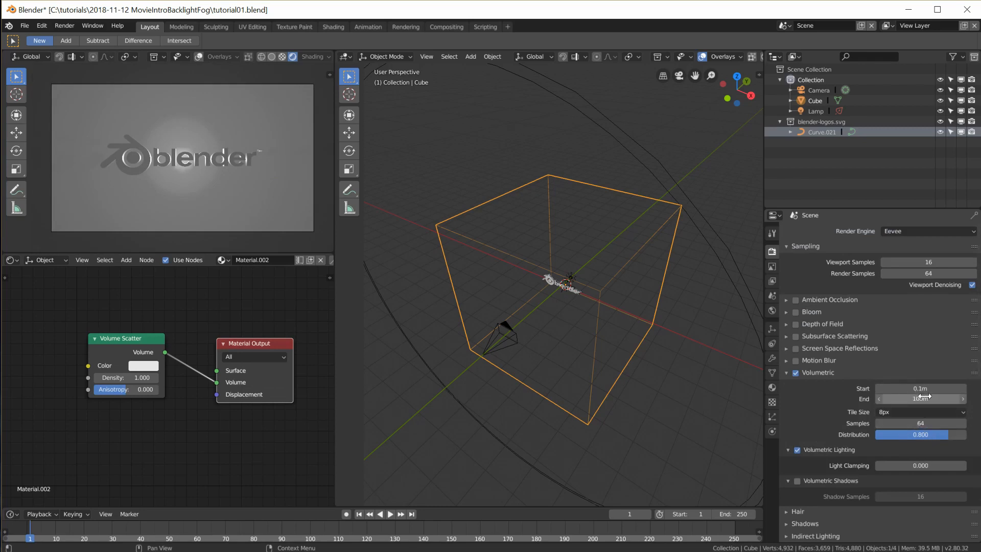
left_click(787, 373)
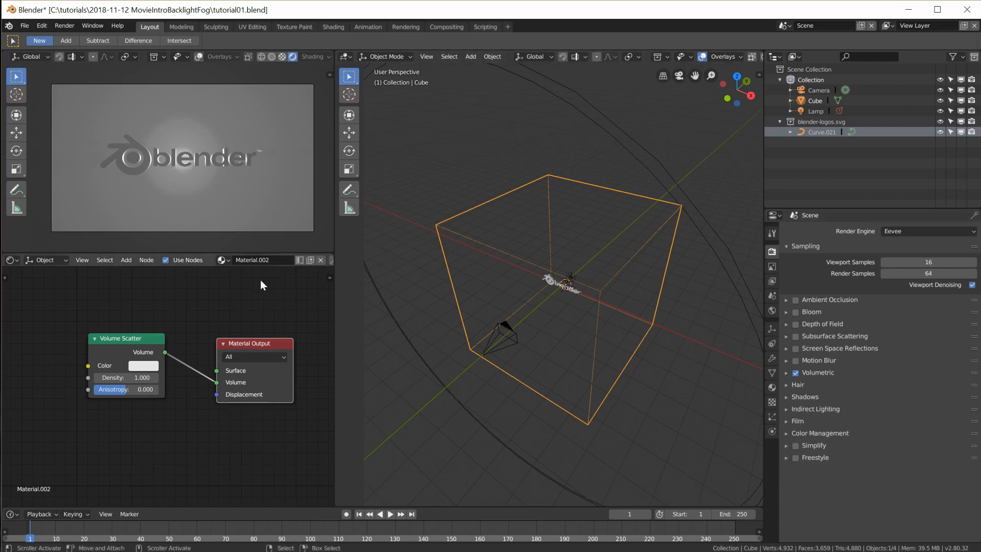
left_click(772, 387)
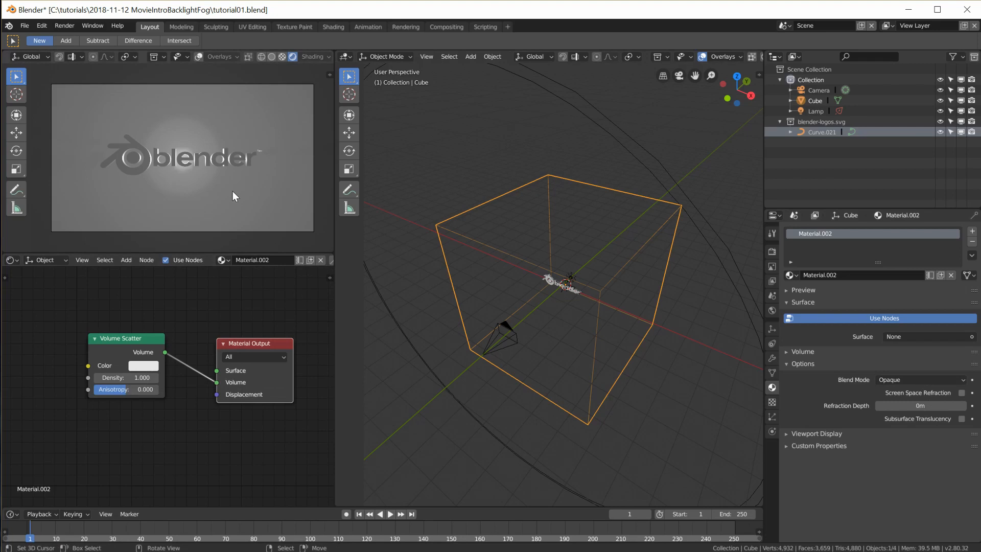
- Try moving the spot lamp along X behind the logo to test its light in the fog, and reselect the cube
left_click(572, 277)
key("g")
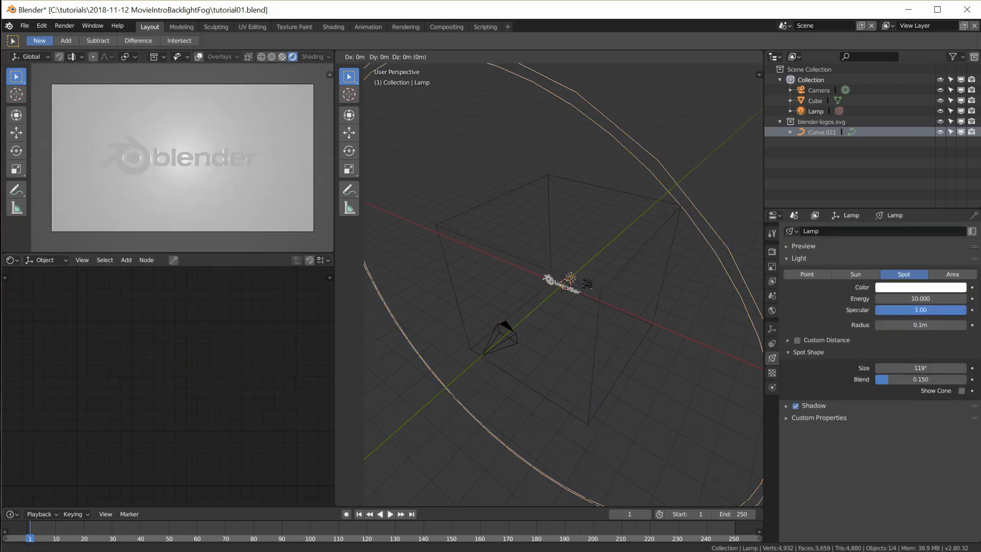
key("x")
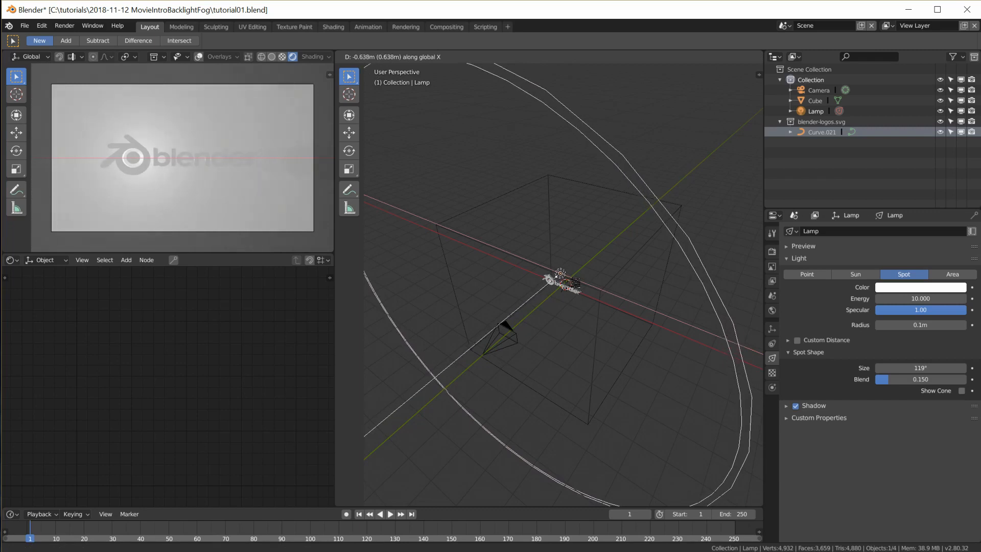
left_click(525, 203)
left_click(508, 193)
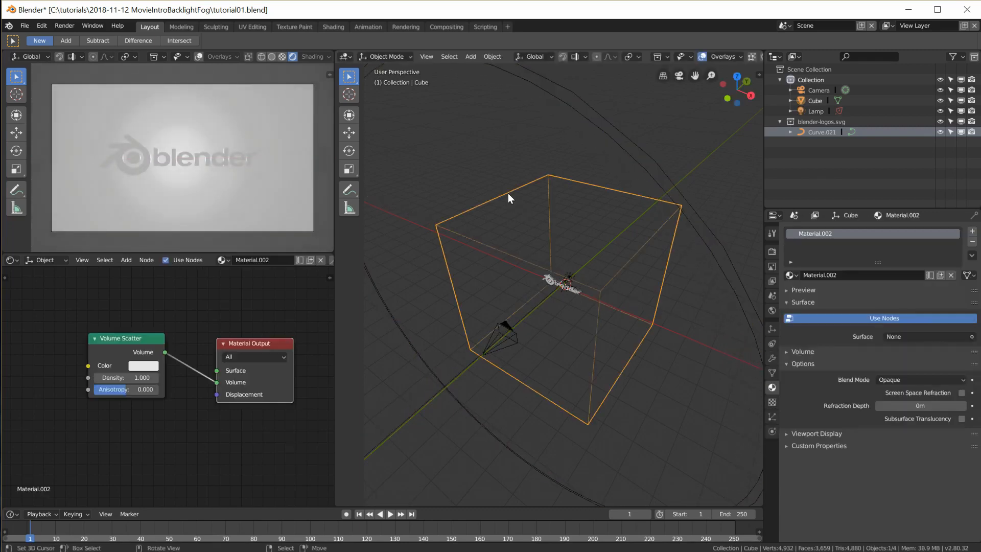
- Try a density of 0.3 on the fog cube's Volume Scatter node and settle on 0.1
left_click(138, 378)
key("BackSpace")
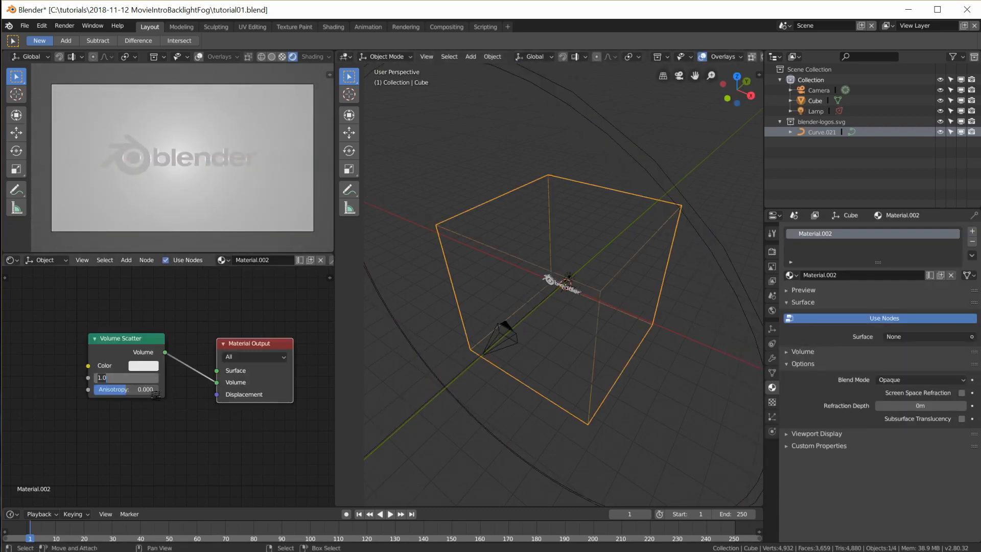
key("Return")
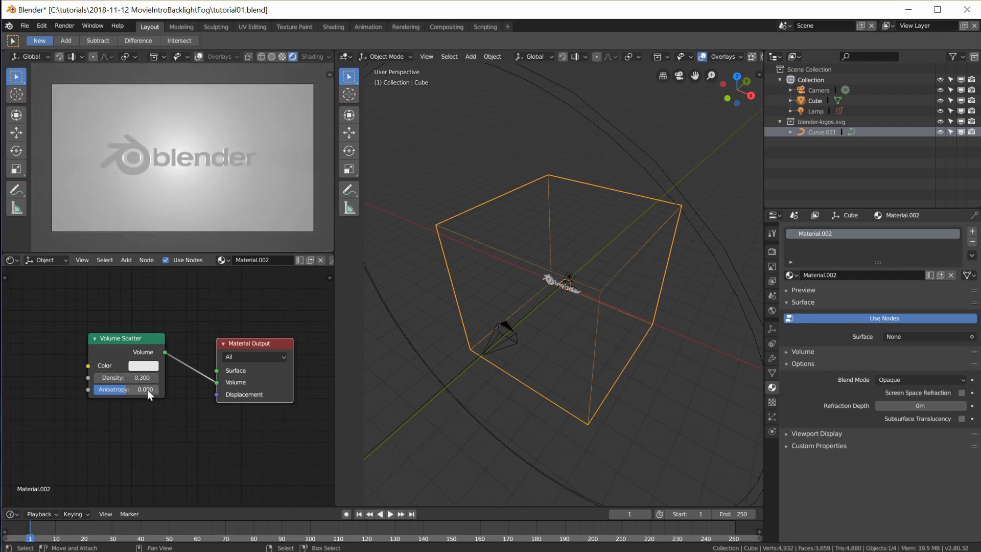
left_click(138, 378)
type(".1")
key("Return")
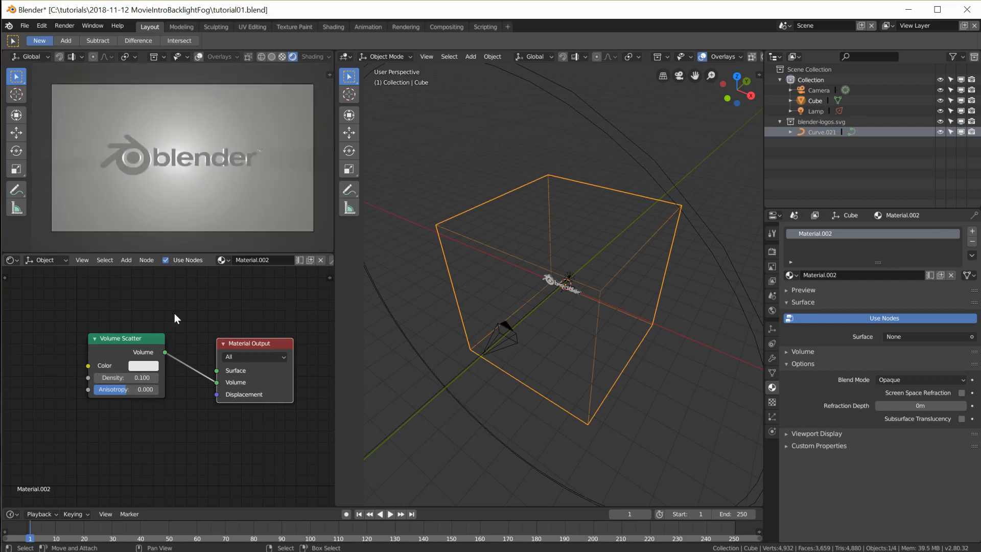
- Try shifting the spot lamp along X and bringing it along Y close behind the logo
left_click(570, 274)
key("g")
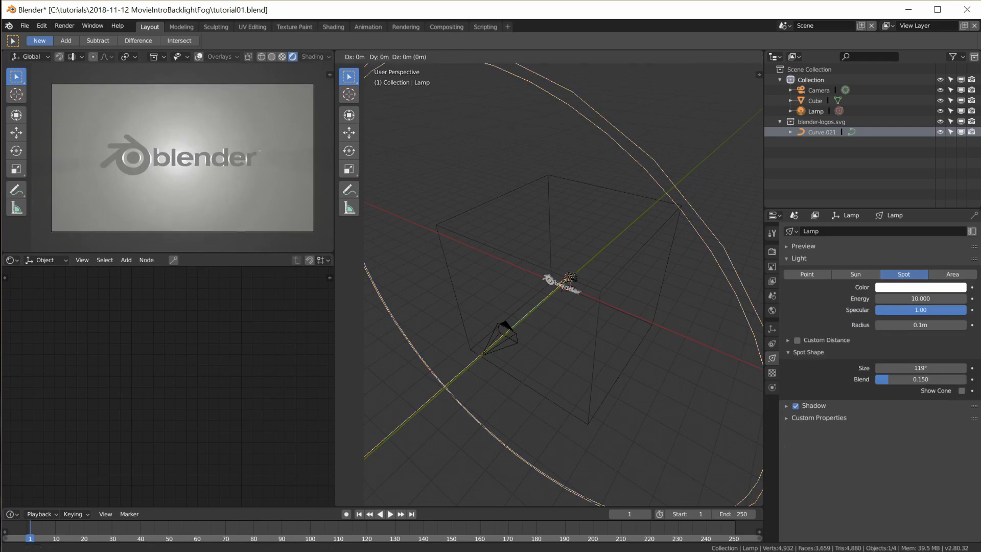
key("x")
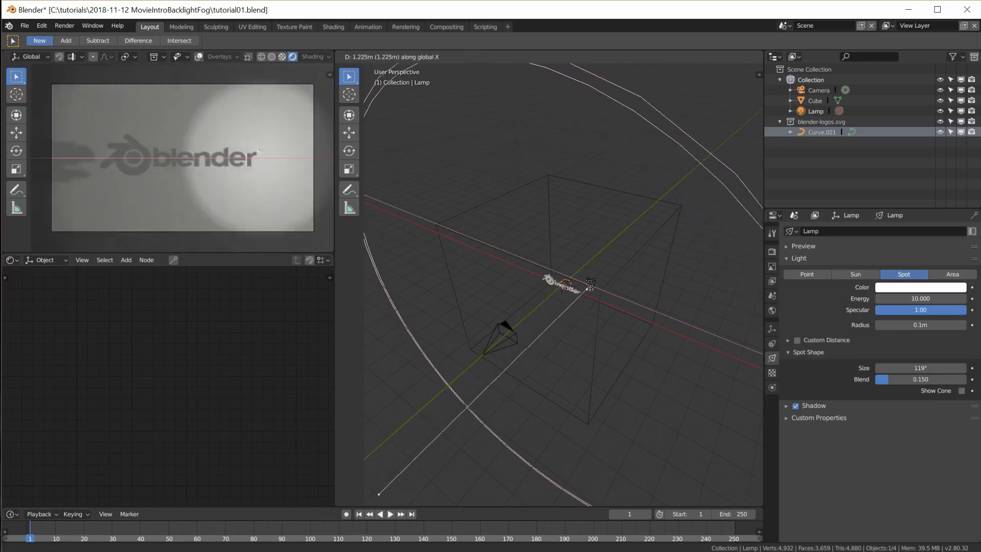
left_click(599, 281)
key("KP_7")
scroll(572, 286, "up", 4)
key("g")
key("y")
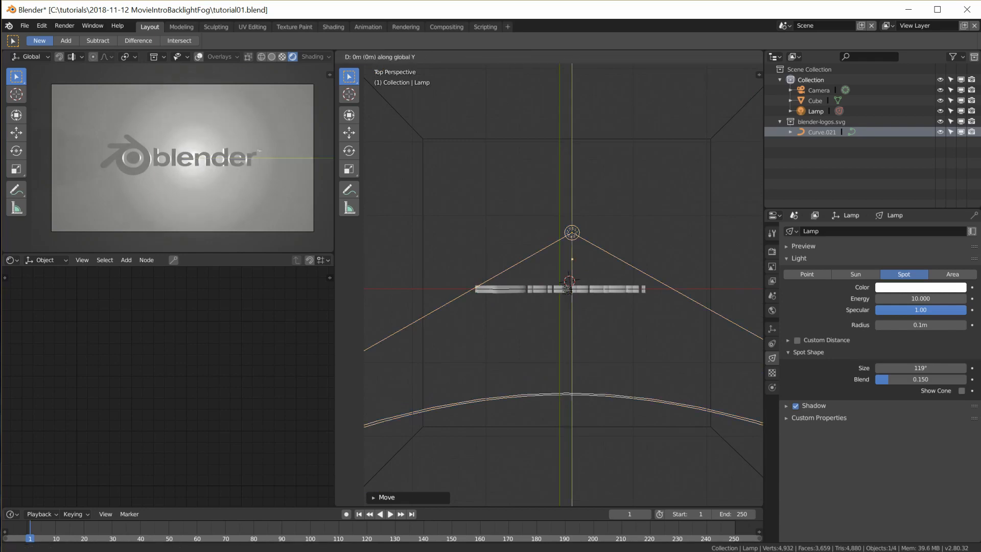
left_click(571, 325)
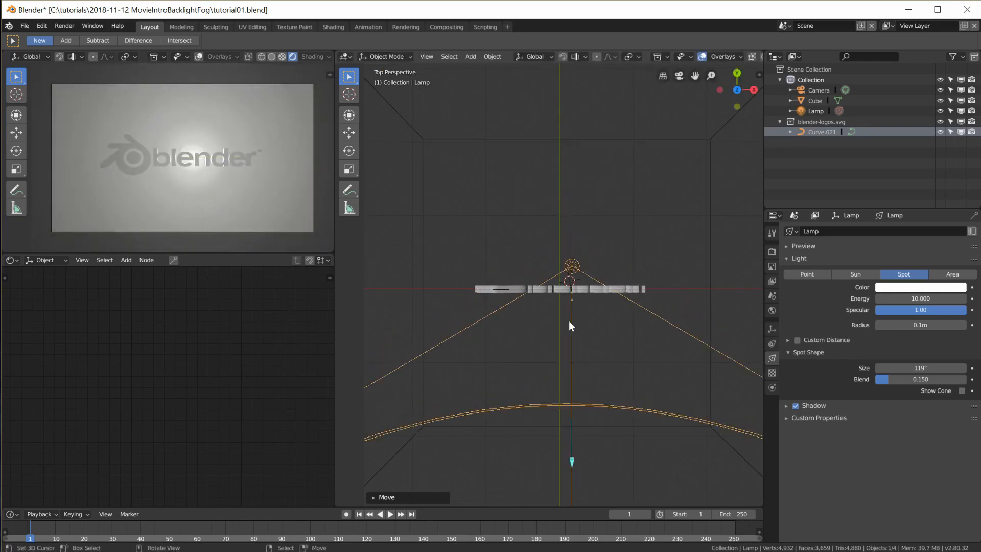
- Move the spot lamp along X and Y to a centred position farther behind the logo
key("g")
key("x")
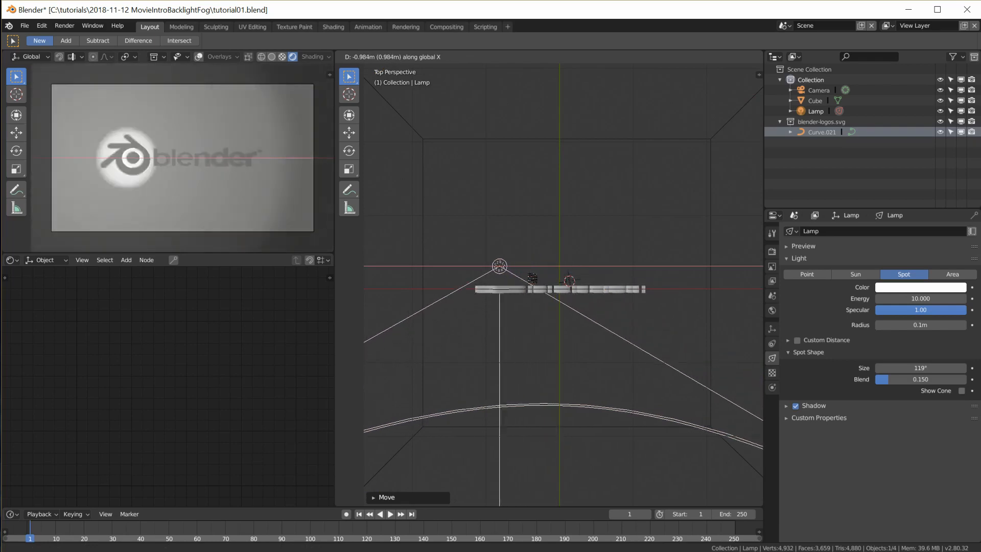
key("y")
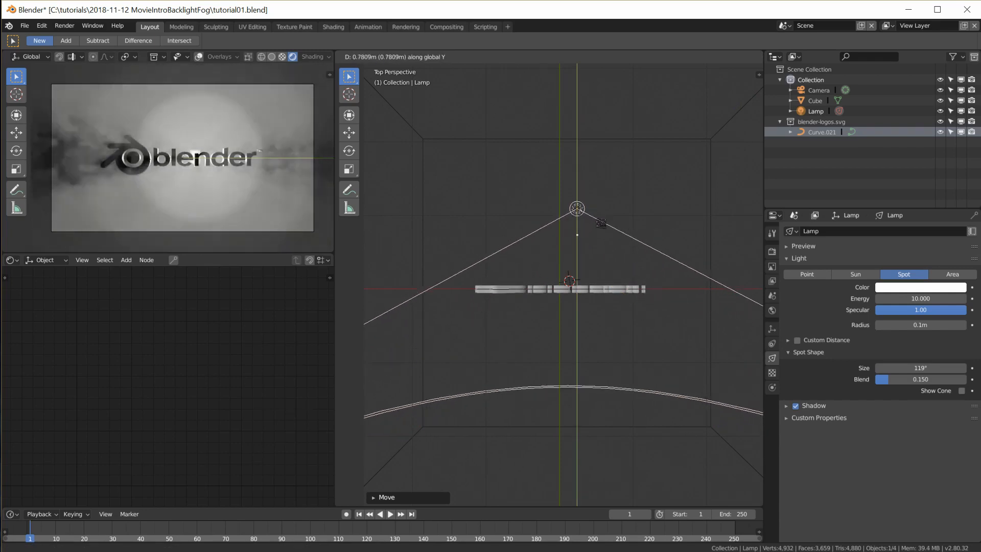
left_click(598, 206)
key("g")
key("x")
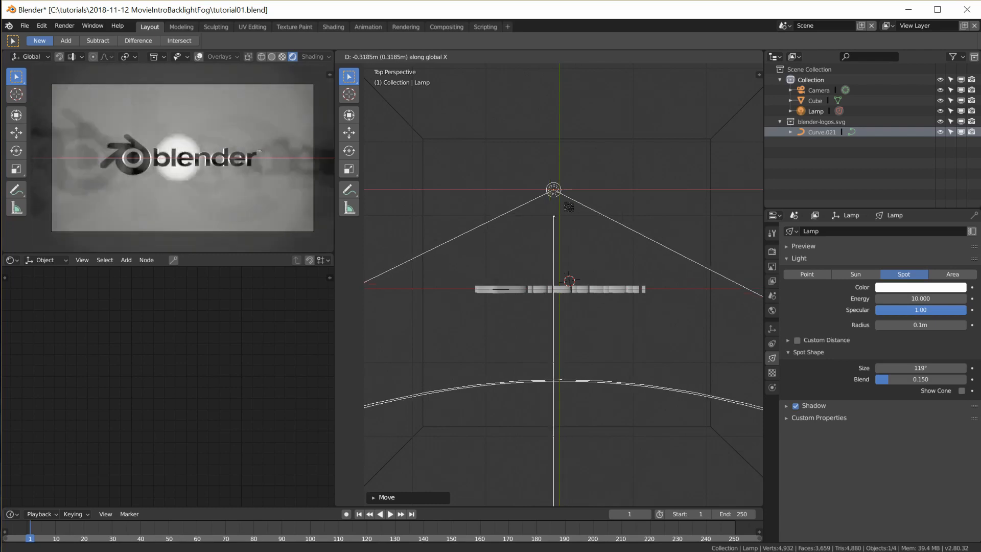
left_click(559, 208)
- Reselect the fog cube and widen the camera-view and Shader Editor areas
middle_click_drag(558, 215, 535, 330)
scroll(540, 329, "down", 5)
left_click(515, 262)
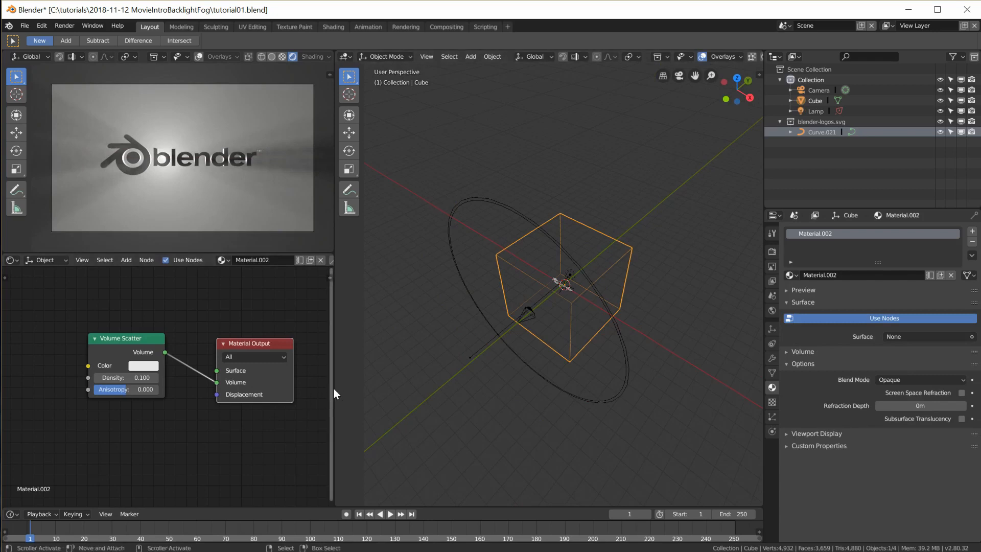
left_click_drag(335, 389, 418, 394)
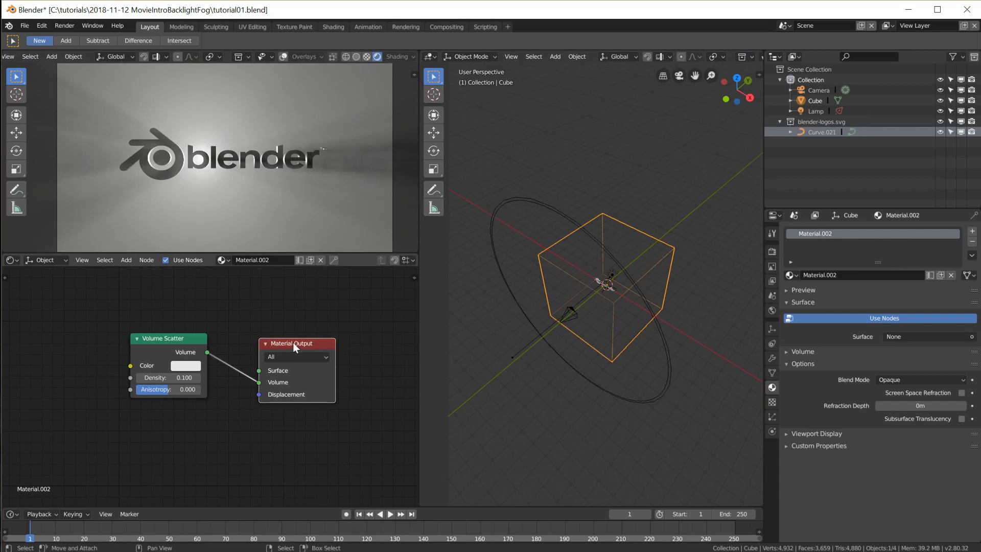
scroll(232, 407, "up", 1)
scroll(250, 362, "down", 2)
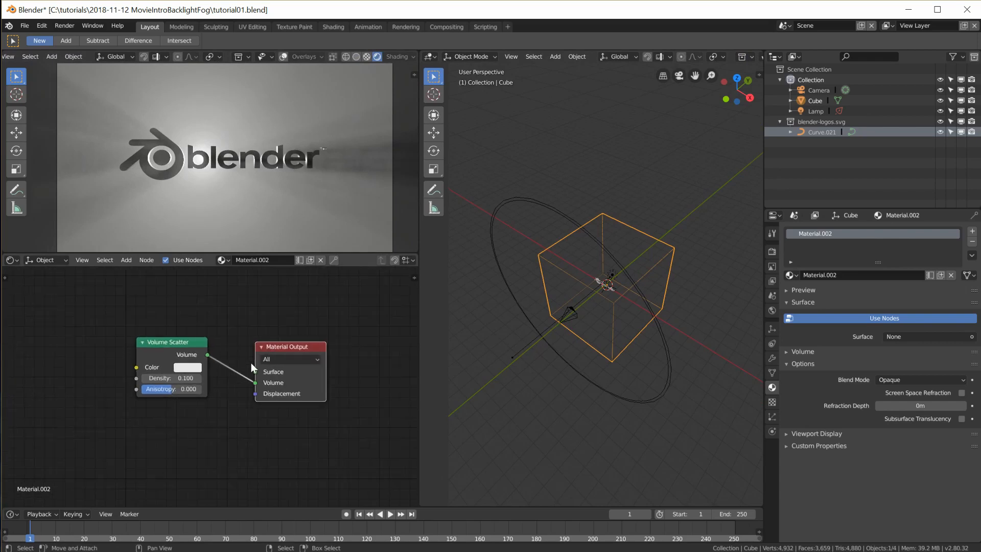
- Add a Noise Texture node before the Volume Scatter and connect its Fac output to the Density input
left_click_drag(199, 341, 194, 342)
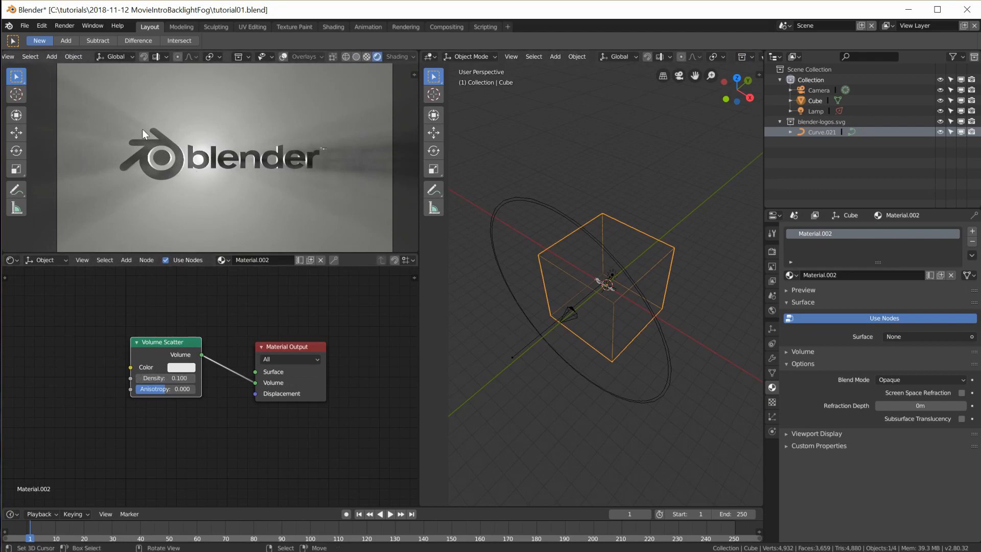
middle_click_drag(48, 367, 121, 391)
key("shift+a")
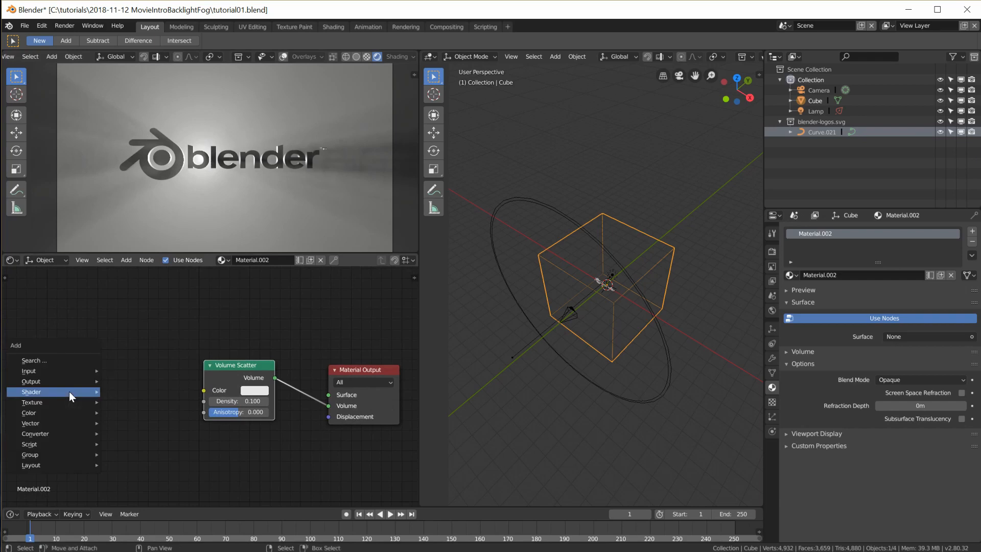
mouse_move(63, 400)
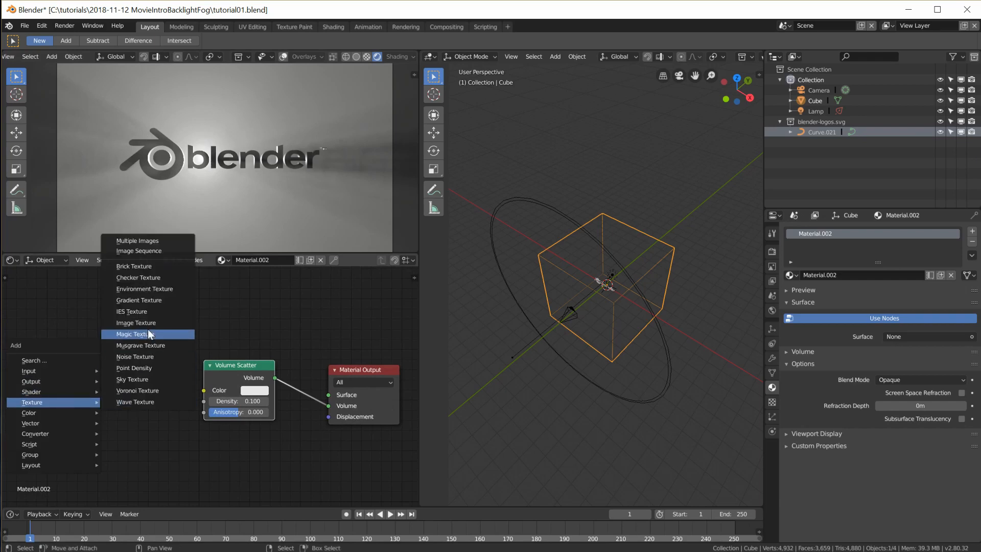
left_click(145, 358)
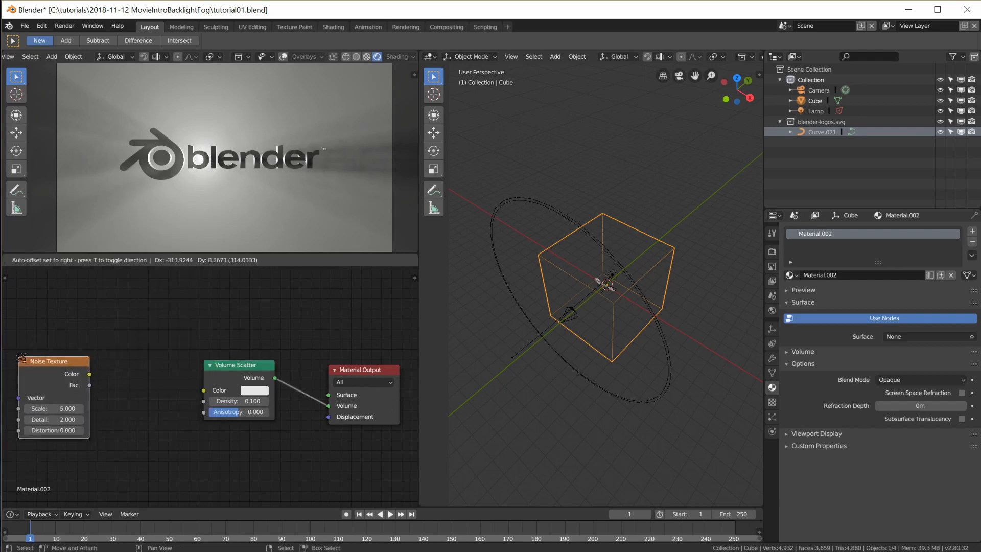
left_click(32, 354)
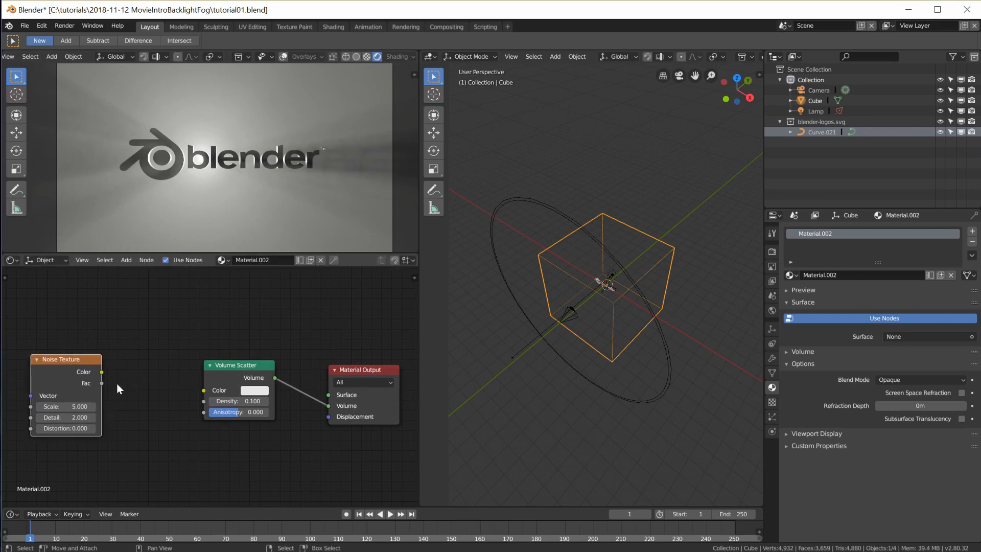
left_click_drag(101, 382, 207, 401)
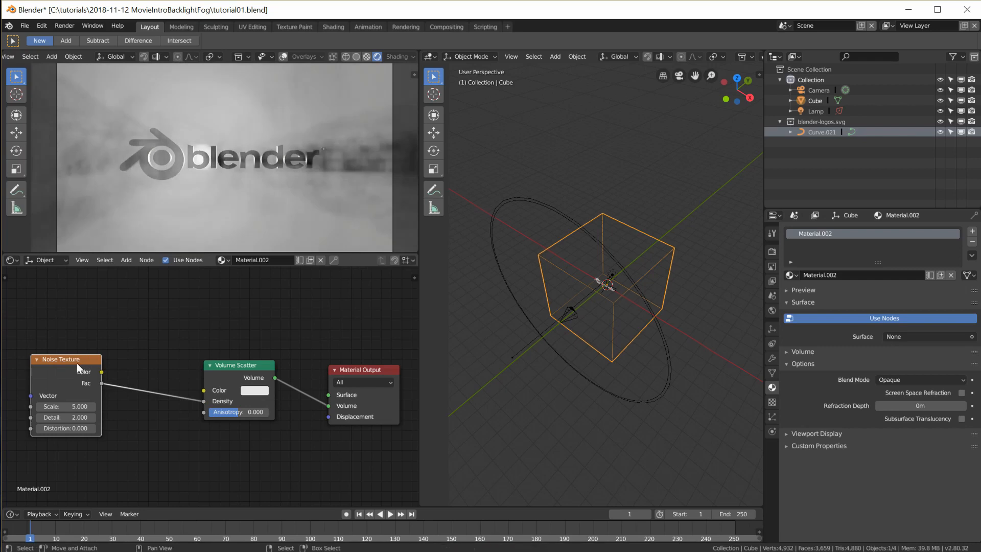
- Space out the nodes and insert a ColorRamp between the Noise Texture's Fac and the Volume Scatter's Density
left_click_drag(251, 370, 266, 375)
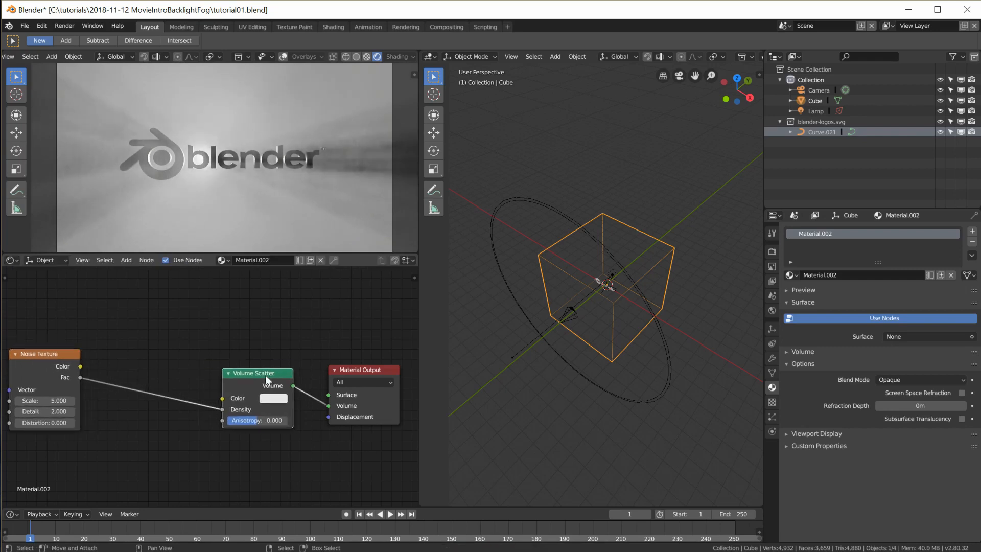
scroll(161, 393, "down", 2)
key("shift+a")
mouse_move(158, 415)
mouse_move(152, 441)
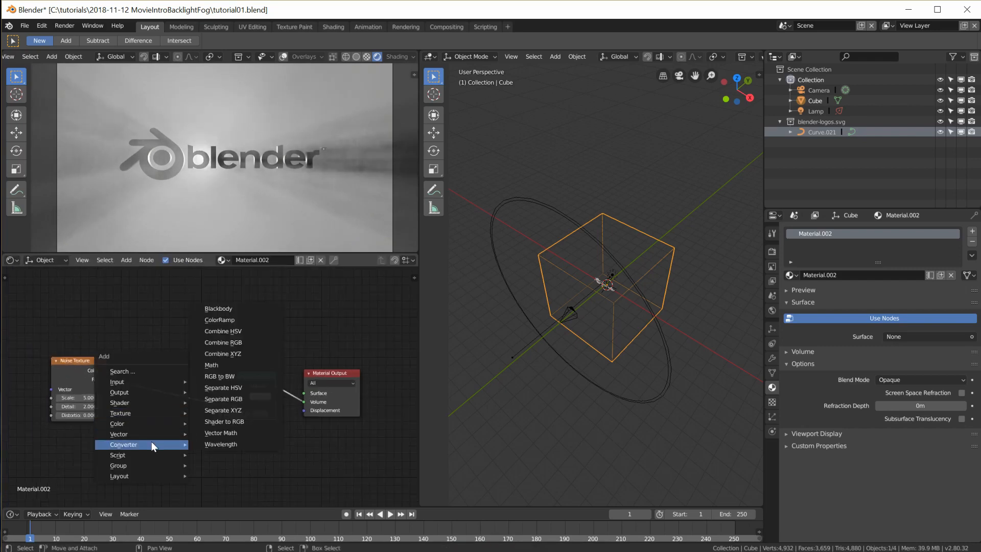
left_click(221, 325)
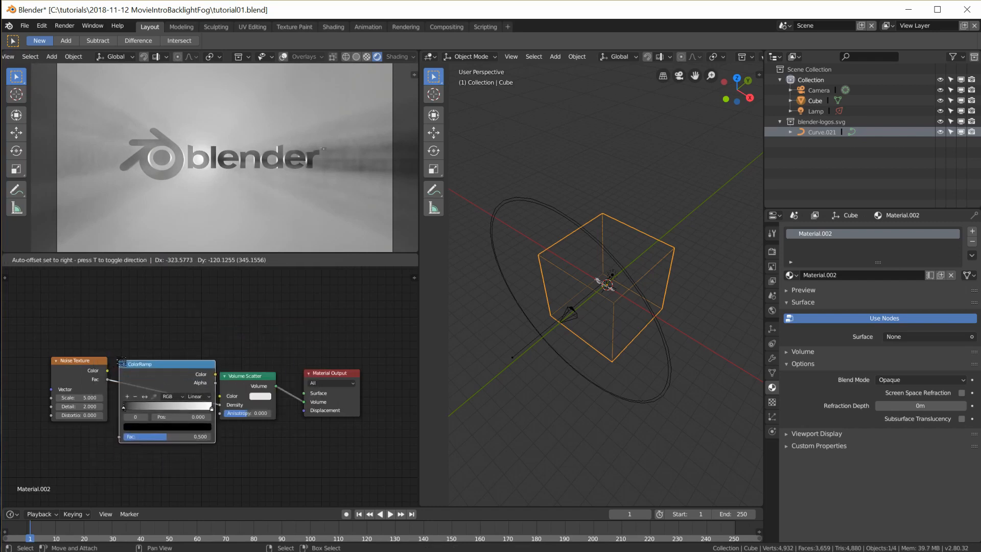
left_click(121, 363)
scroll(158, 398, "up", 1)
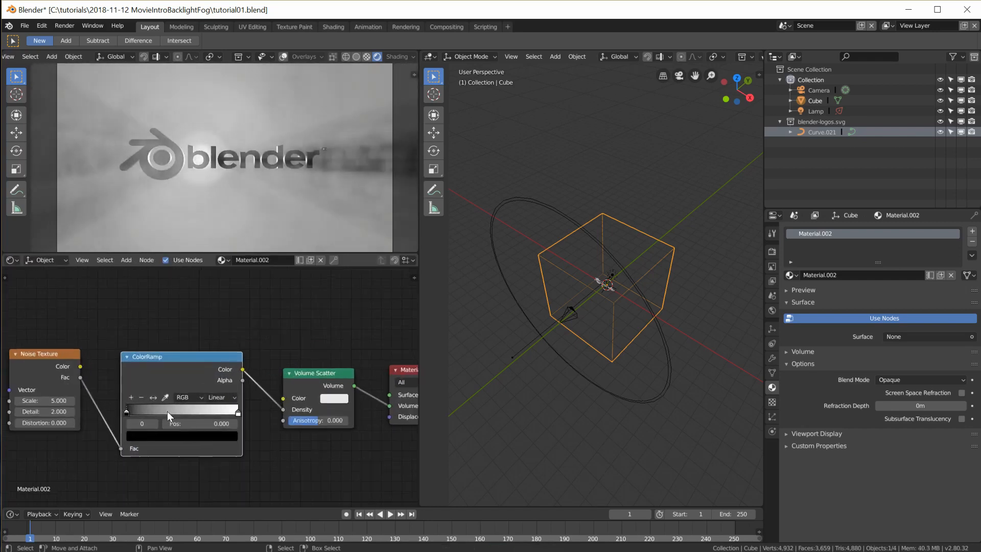
- Set the ColorRamp's black stop to about 0.388 and white stop to about 0.743, previewing the ramp through a temporary Viewer node
left_click_drag(127, 412, 171, 413)
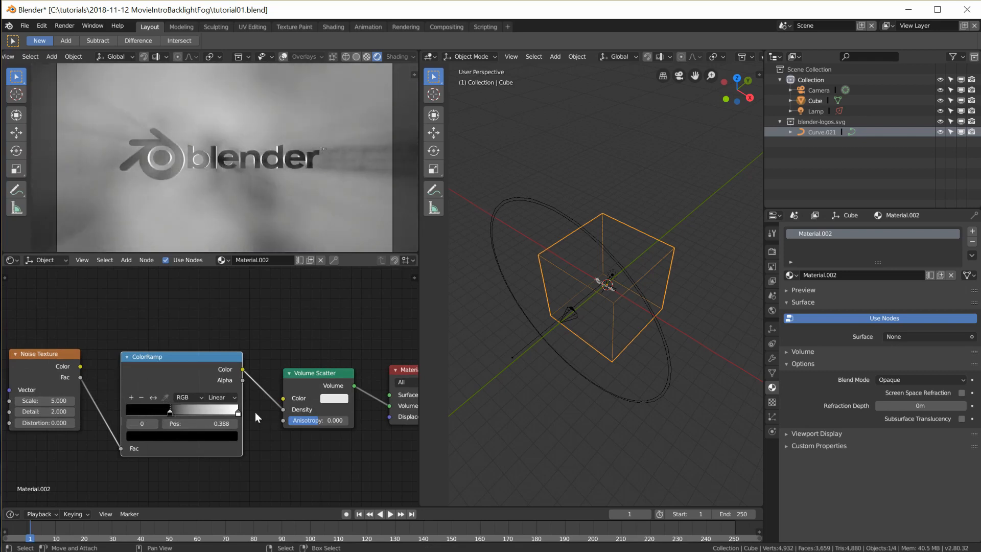
left_click_drag(236, 414, 208, 414)
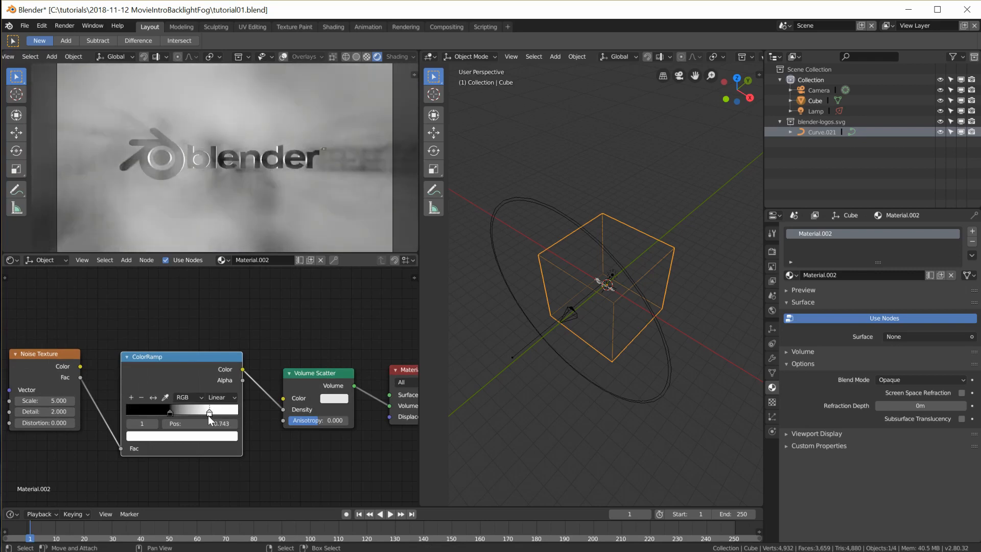
left_click(175, 371, "ctrl+shift")
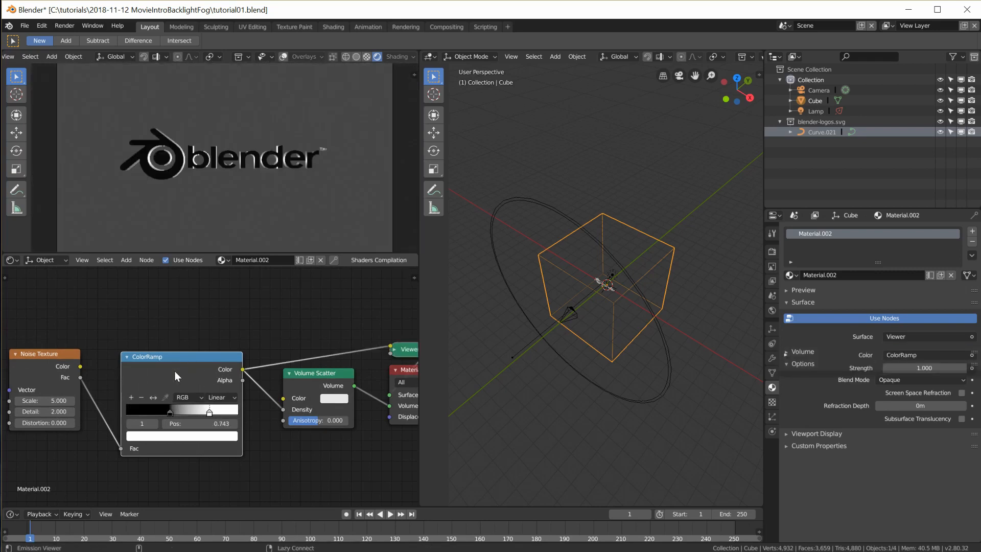
key("x")
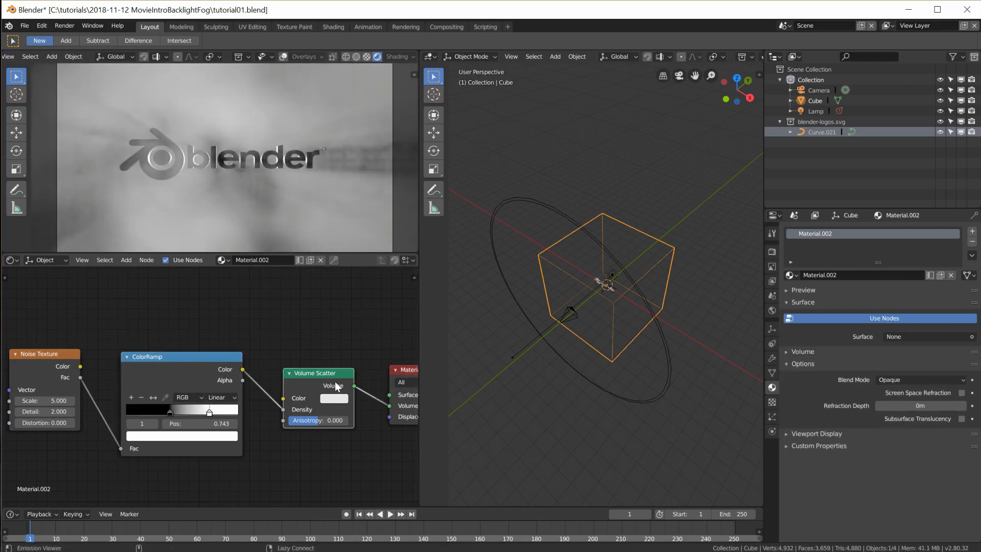
- Set the Noise Texture scale to 10, inspect the fog from outside the cube and return to the camera view
left_click(56, 401)
type("10")
key("Return")
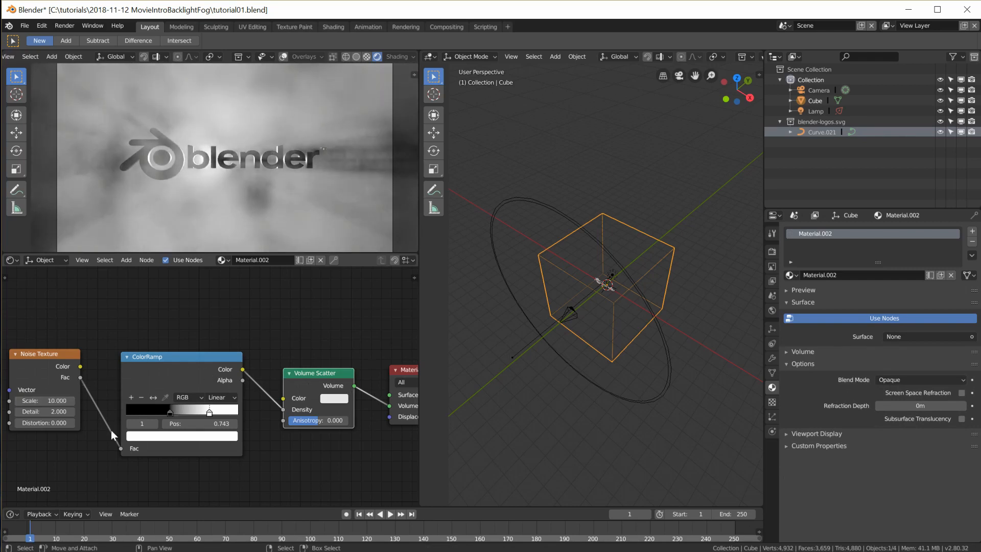
middle_click_drag(251, 165, 240, 205)
middle_click_drag(331, 166, 271, 178)
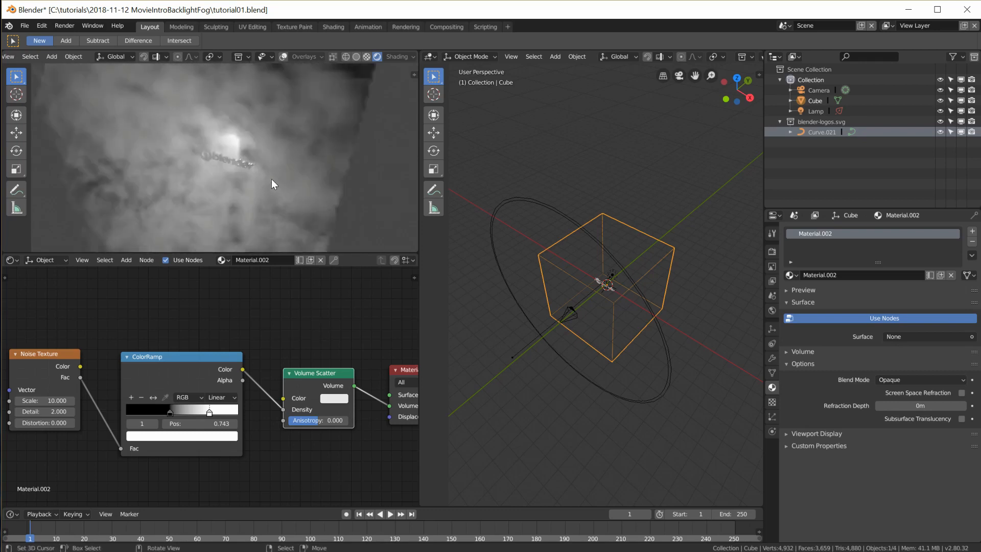
key("KP_0")
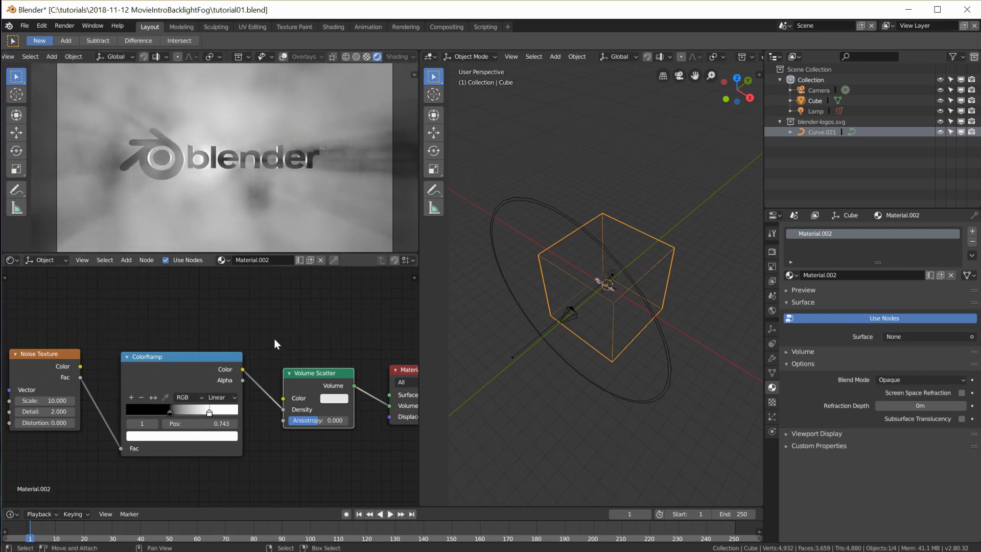
- Rearrange the ColorRamp, Volume Scatter and Material Output nodes, and place a duplicate of the Noise Texture above the original
left_click_drag(180, 364, 179, 349)
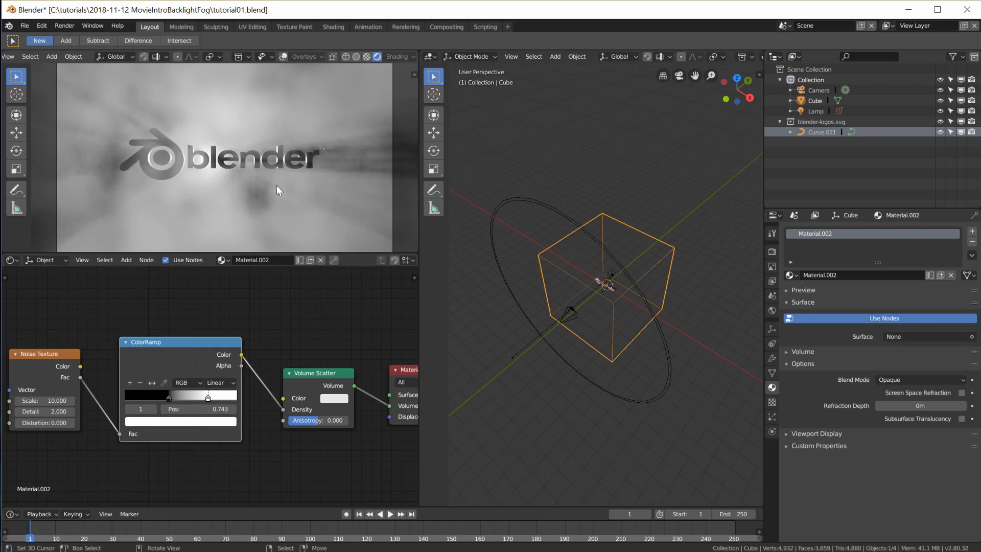
scroll(258, 329, "down", 1)
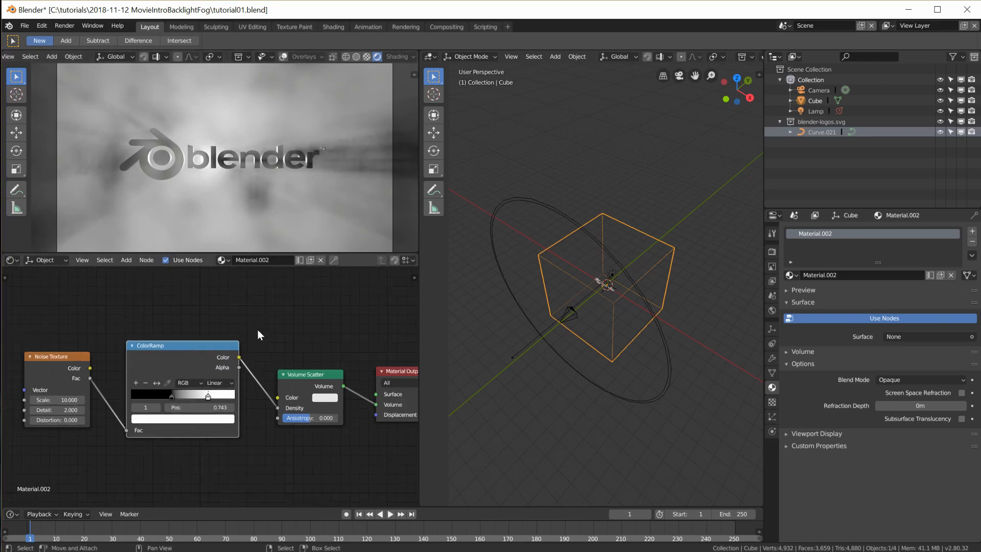
scroll(313, 333, "down", 1)
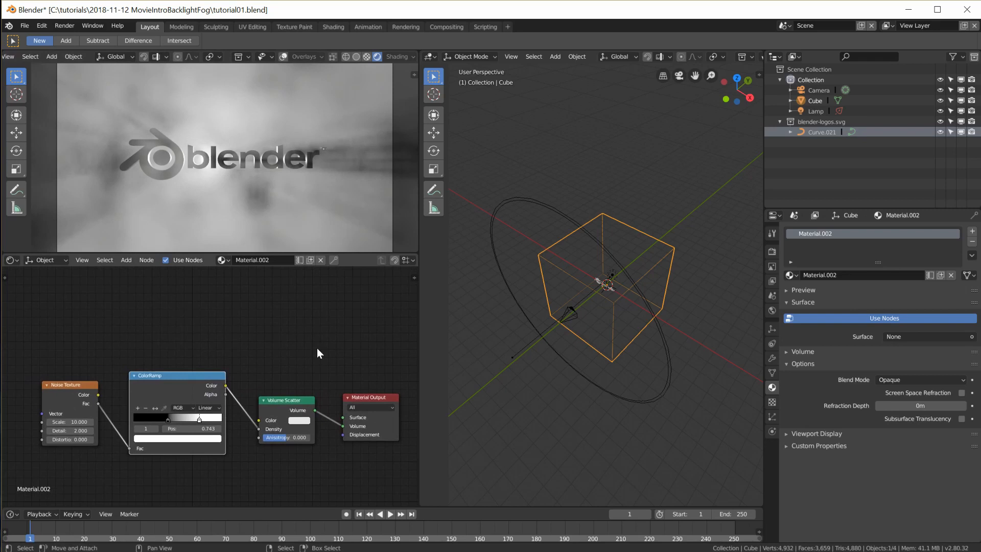
left_click_drag(374, 405, 376, 382)
left_click_drag(284, 400, 287, 339)
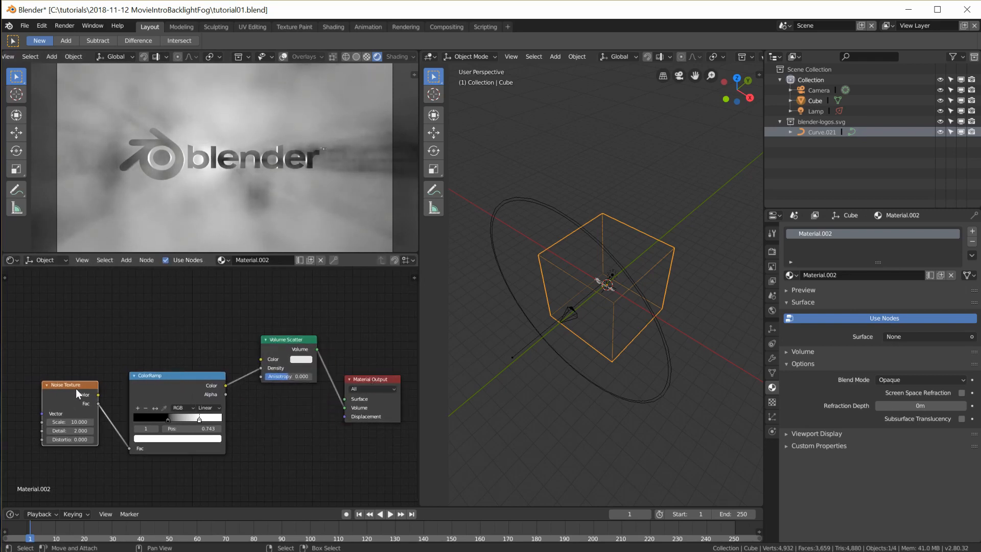
key("shift+d")
left_click(74, 295)
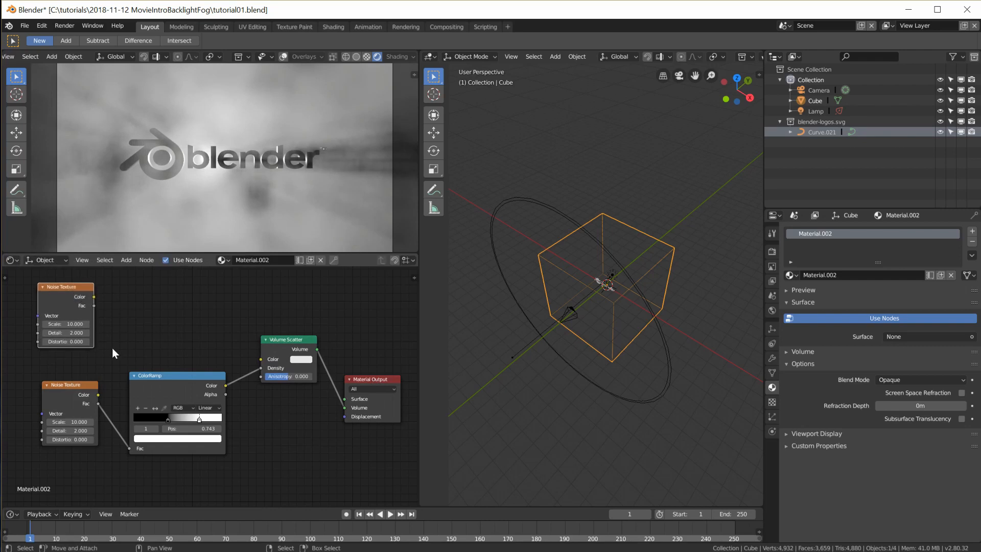
- Set the upper Noise Texture's scale to 7 and place a duplicate of the ColorRamp beside it
double_click(61, 324)
type("7")
key("Return")
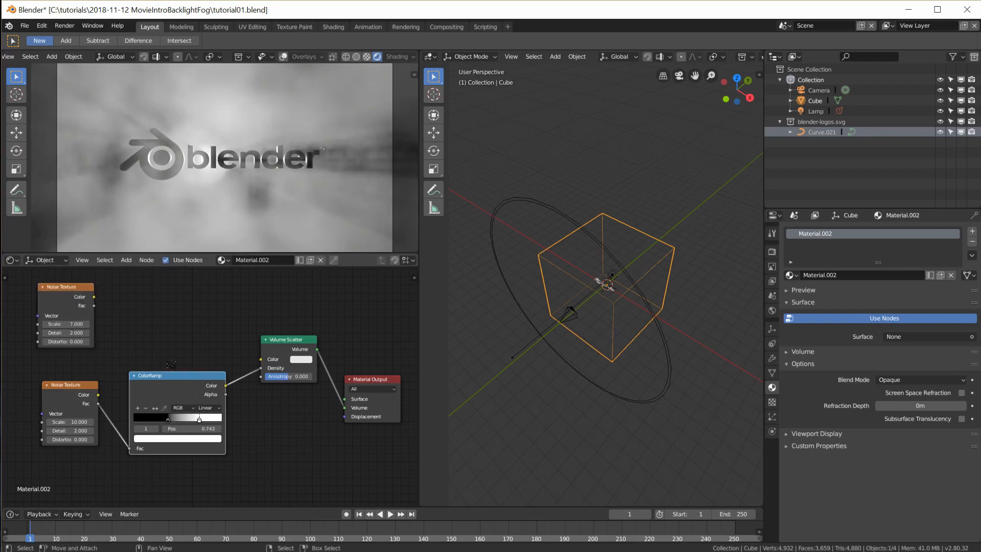
key("shift+d")
left_click(173, 306)
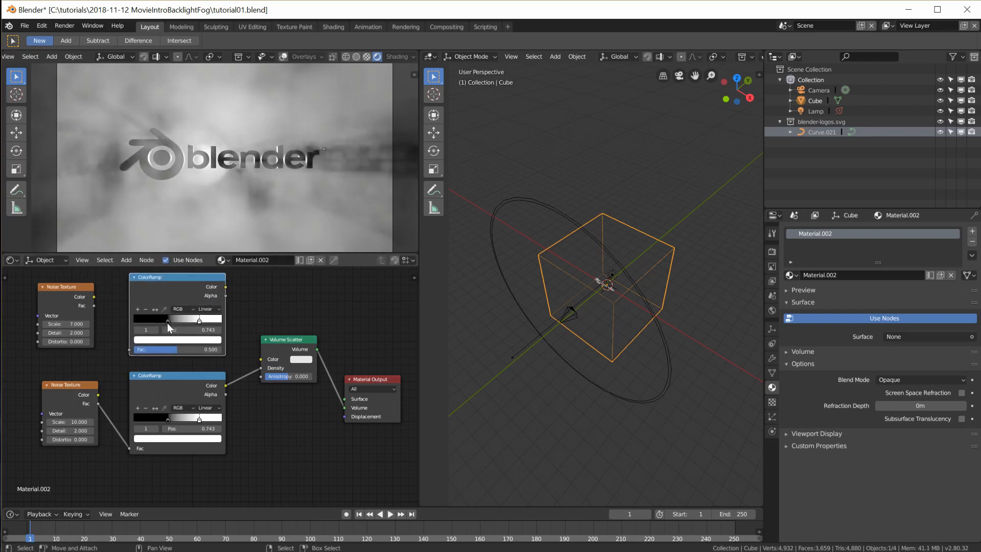
key("g")
left_click(153, 343)
- Color the upper ColorRamp's first stop green and second stop blue, moving the green stop lower and the blue one to about 0.790
left_click(138, 334)
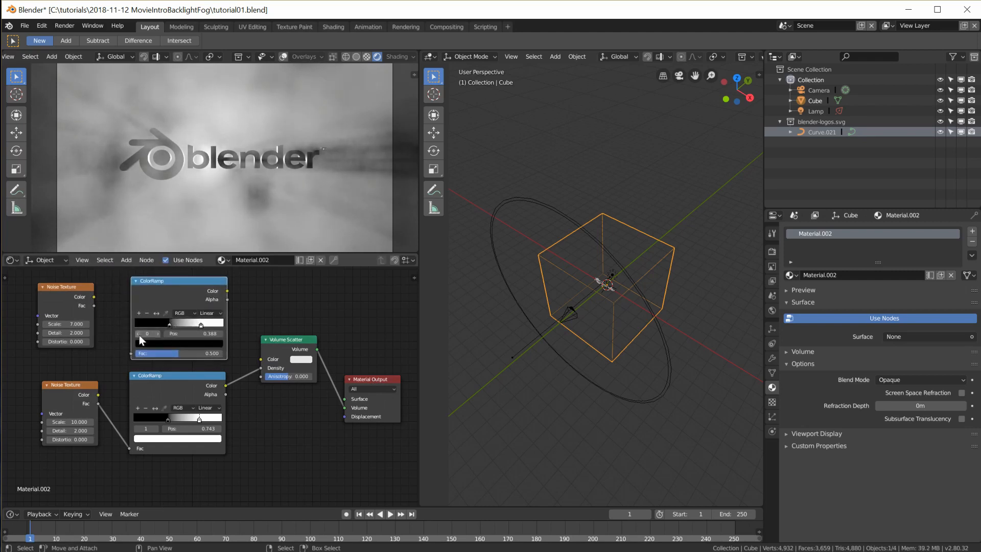
left_click(156, 343)
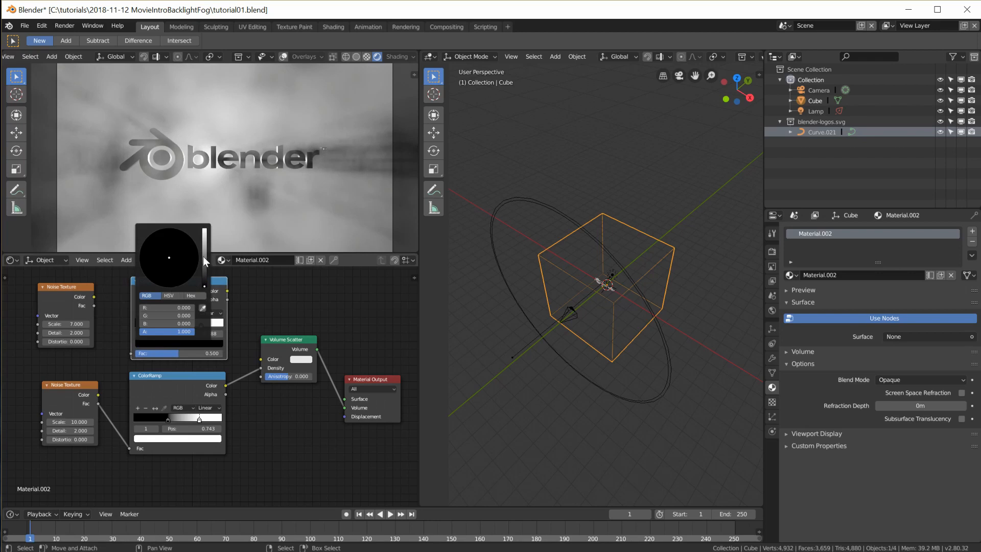
left_click_drag(203, 257, 205, 230)
left_click(147, 237)
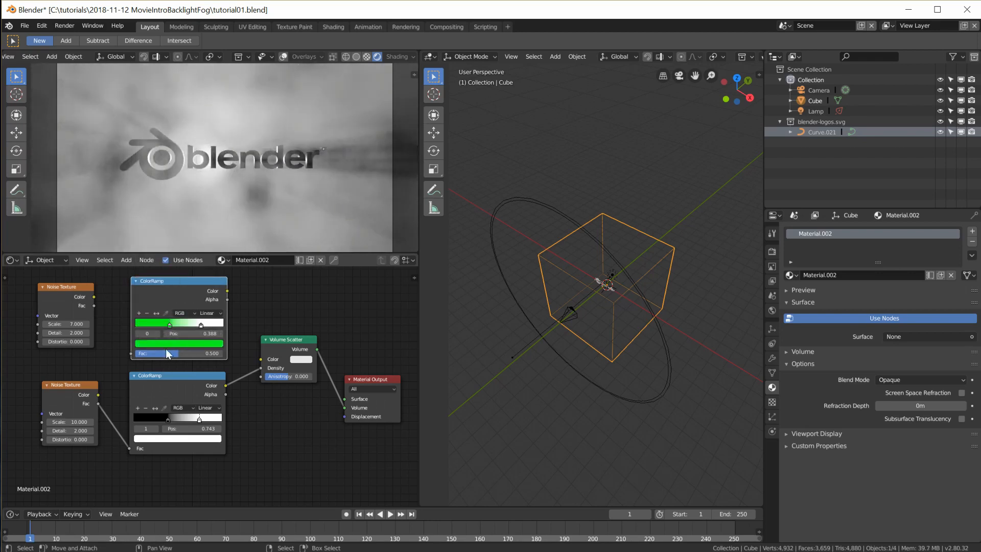
left_click_drag(157, 327, 205, 326)
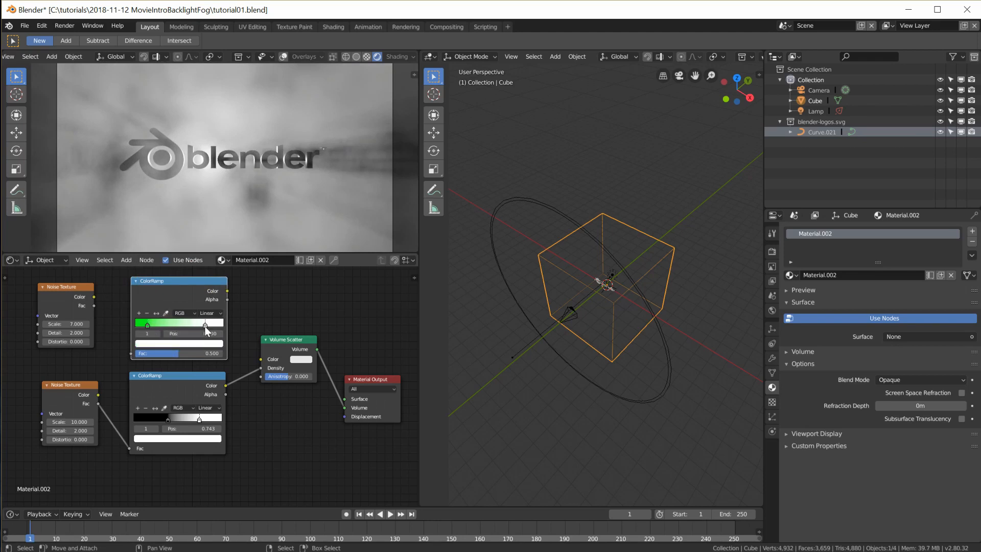
left_click(176, 343)
left_click(186, 233)
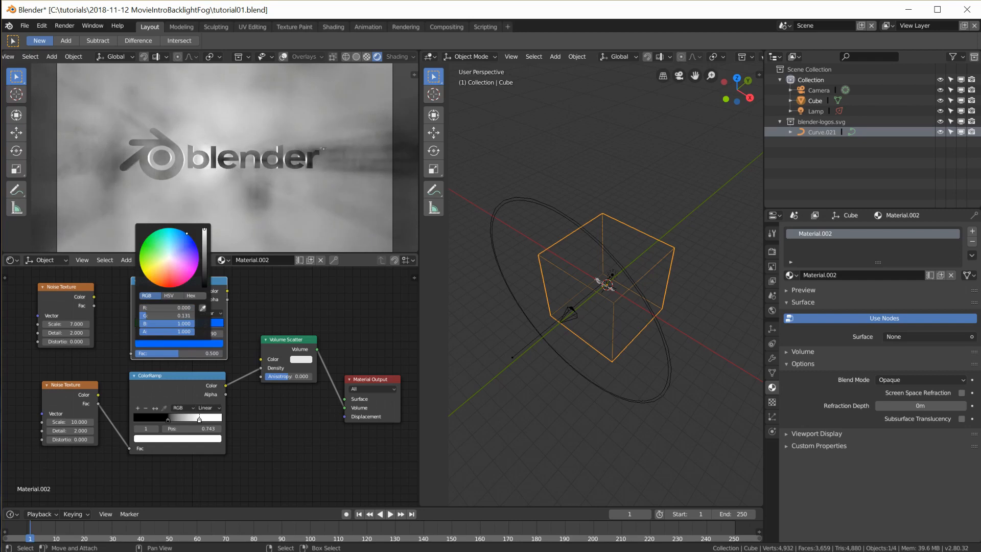
- Connect the upper Noise Texture's Fac to the green-blue ColorRamp and the ramp's Color output to the Volume Scatter's Color
left_click_drag(160, 279, 157, 276)
left_click_drag(93, 306, 130, 350)
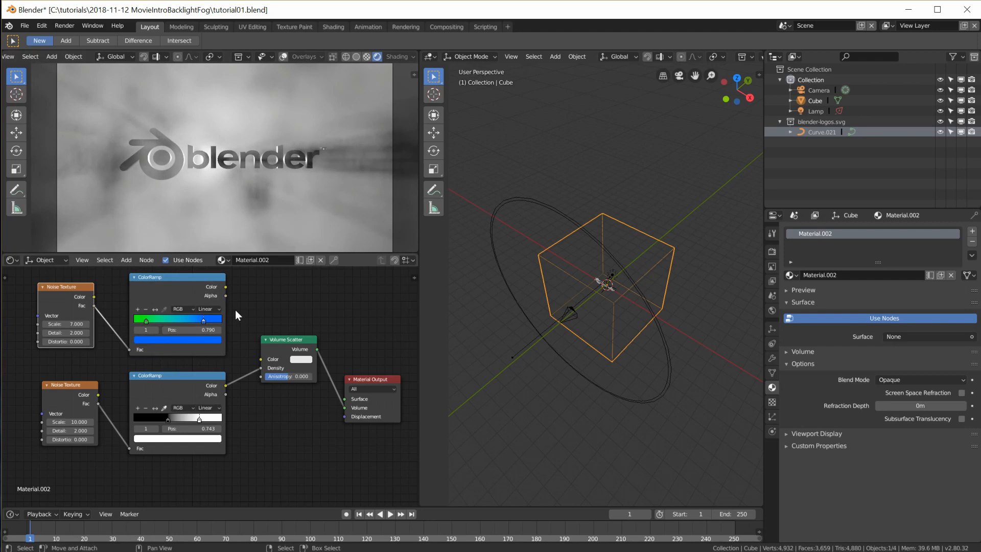
left_click_drag(230, 296, 260, 361)
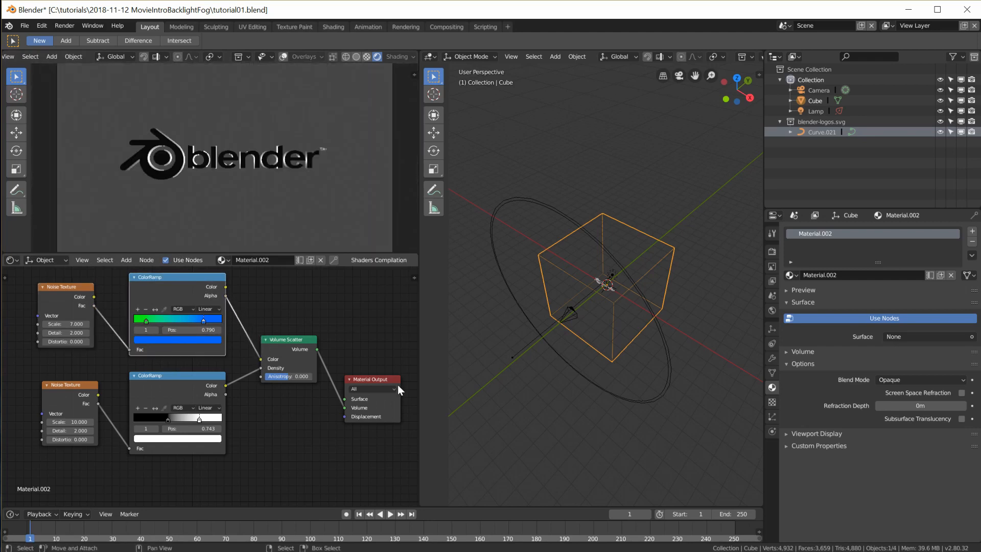
scroll(256, 161, "down", 1)
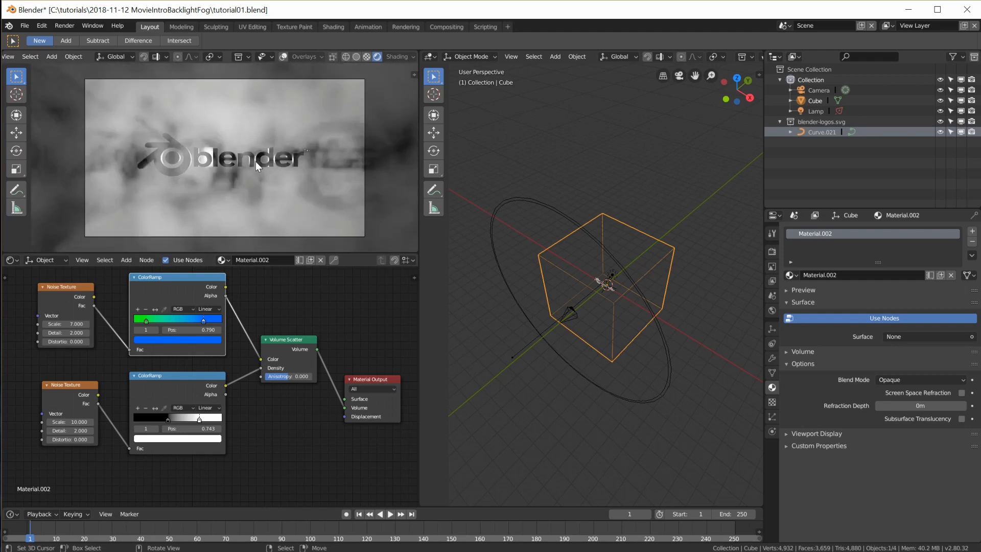
left_click_drag(225, 286, 259, 358)
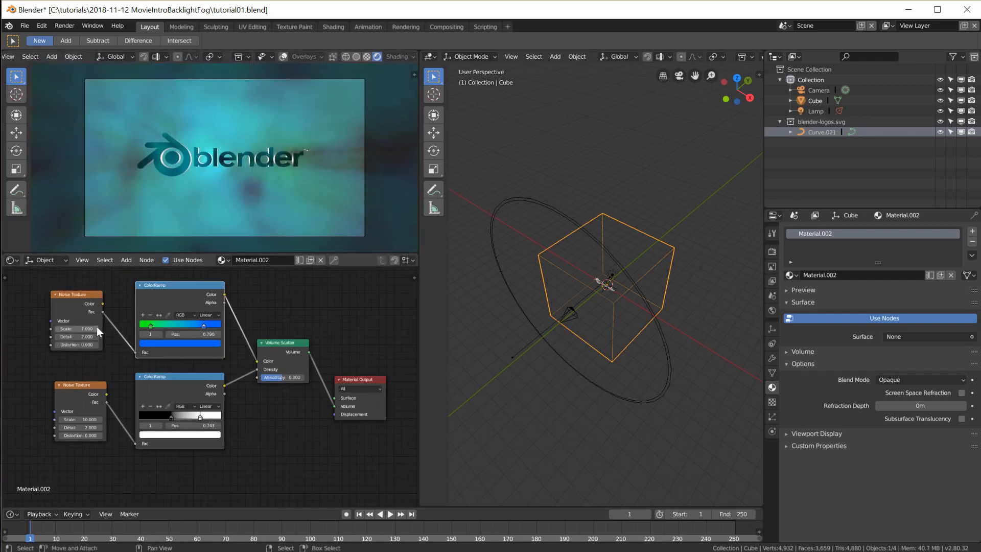
- Set the upper Noise Texture's scale to 4 and inspect the colored fog from outside the cube and close to the logo
left_click(80, 330)
type("7.0")
key("Return")
scroll(209, 204, "up", 1)
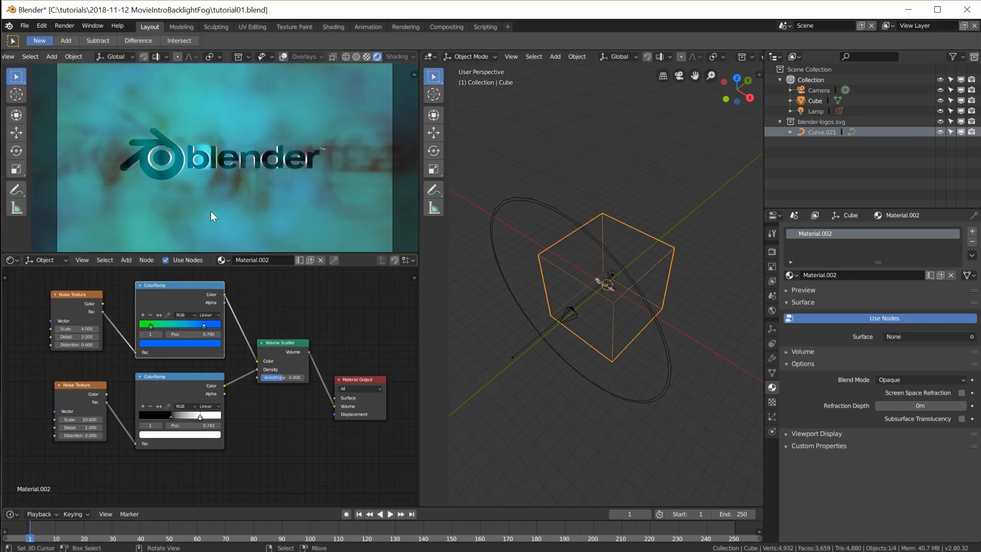
scroll(211, 212, "down", 1)
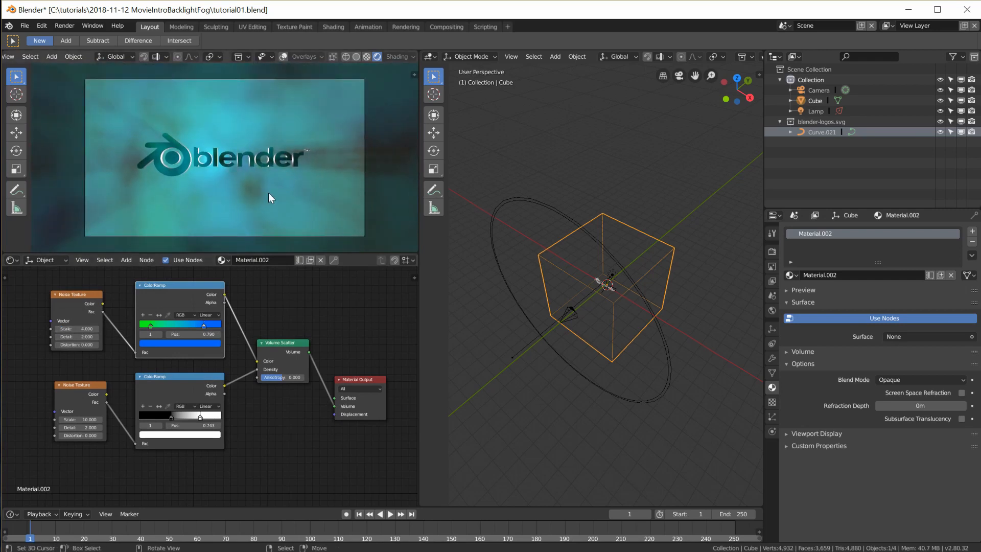
middle_click_drag(268, 192, 237, 207)
middle_click_drag(253, 136, 250, 163)
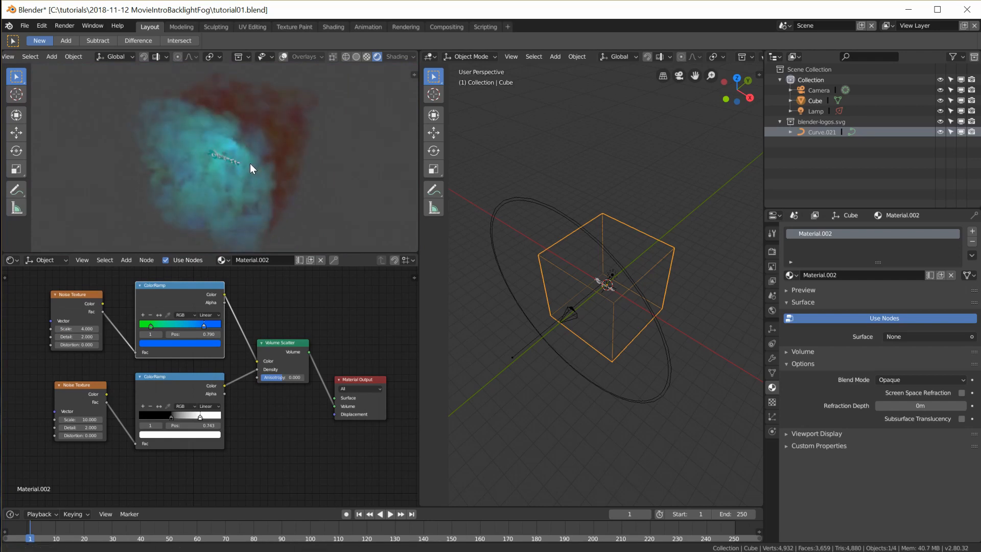
scroll(239, 168, "up", 4)
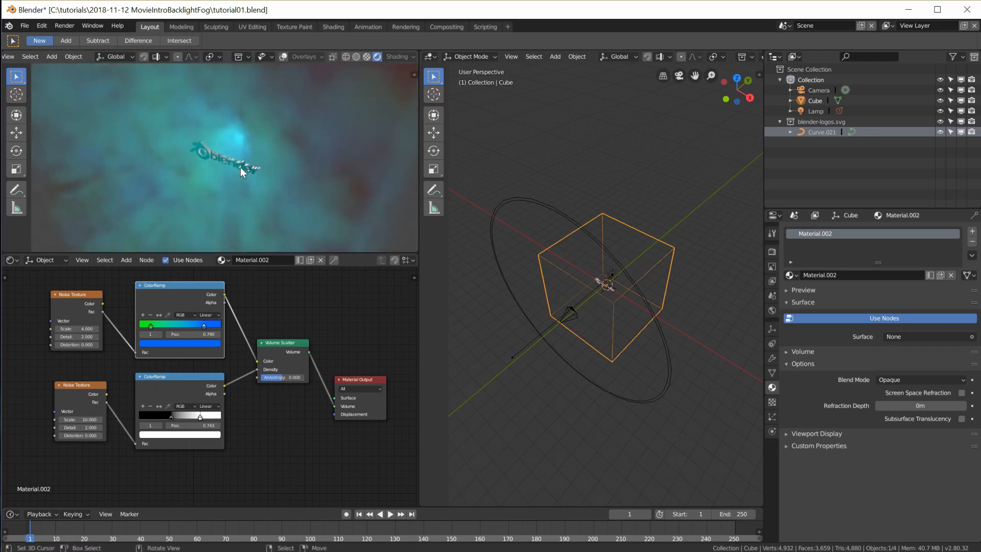
middle_click_drag(302, 170, 322, 149)
- Set the upper Noise Texture's scale to 3 and return to the camera view
left_click(91, 330)
type("3")
key("Return")
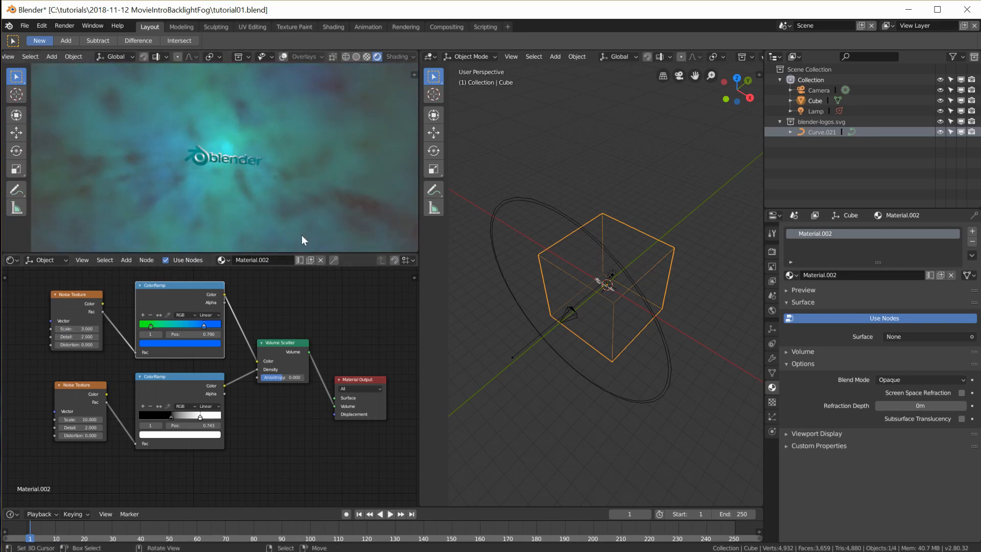
scroll(250, 356, "up", 1)
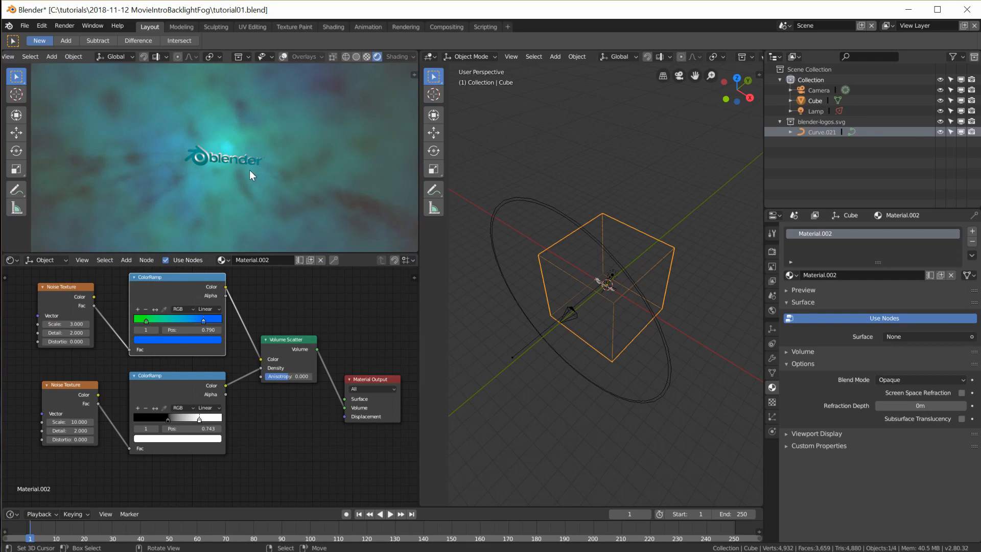
key("KP_0")
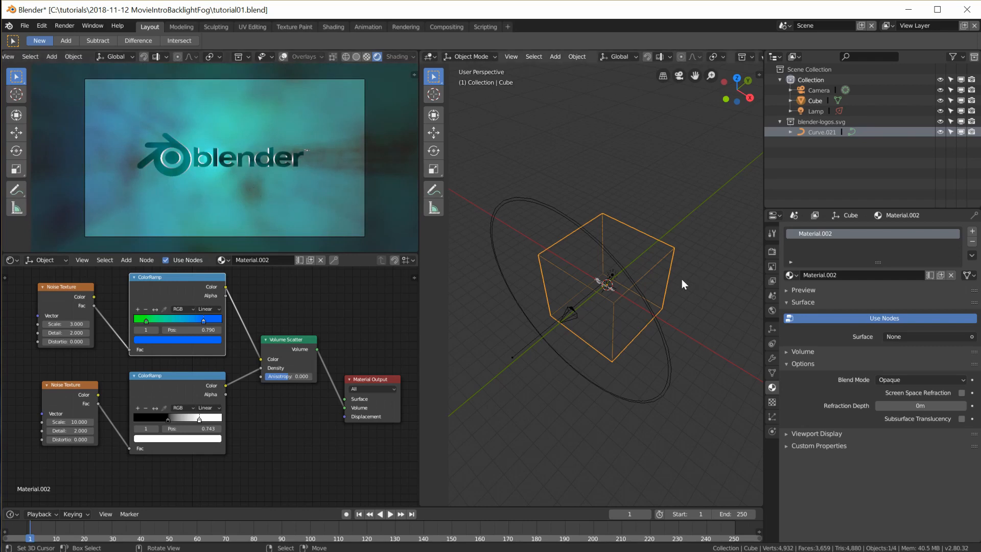
- Move the spot lamp slightly along the global X axis and set its spot blend to 0
left_click(614, 272)
key("g")
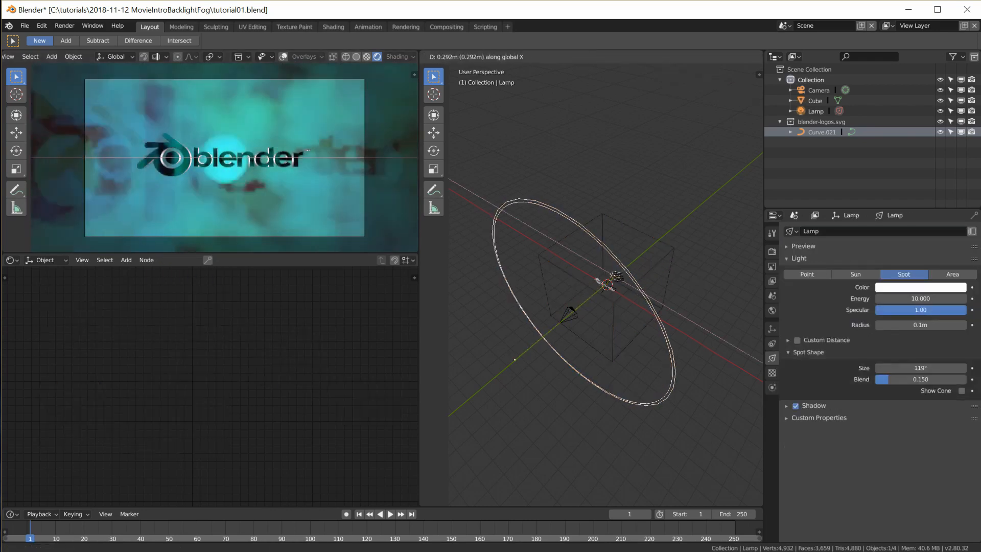
key("x")
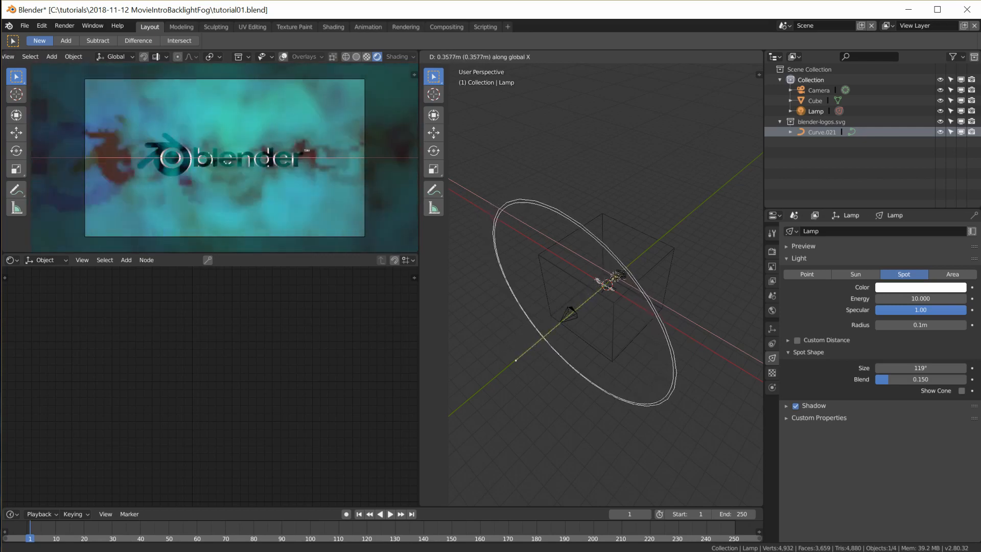
left_click(620, 276)
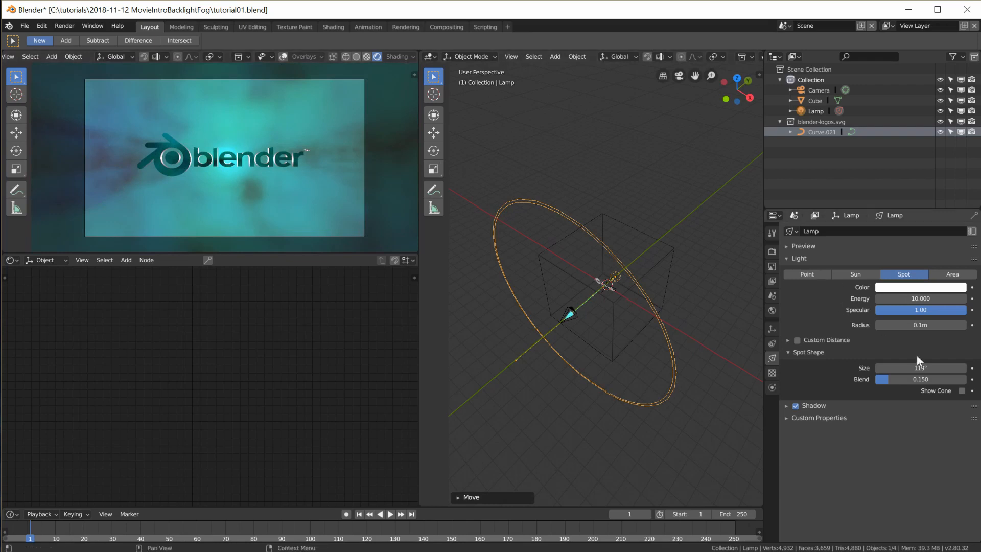
left_click_drag(888, 381, 878, 385)
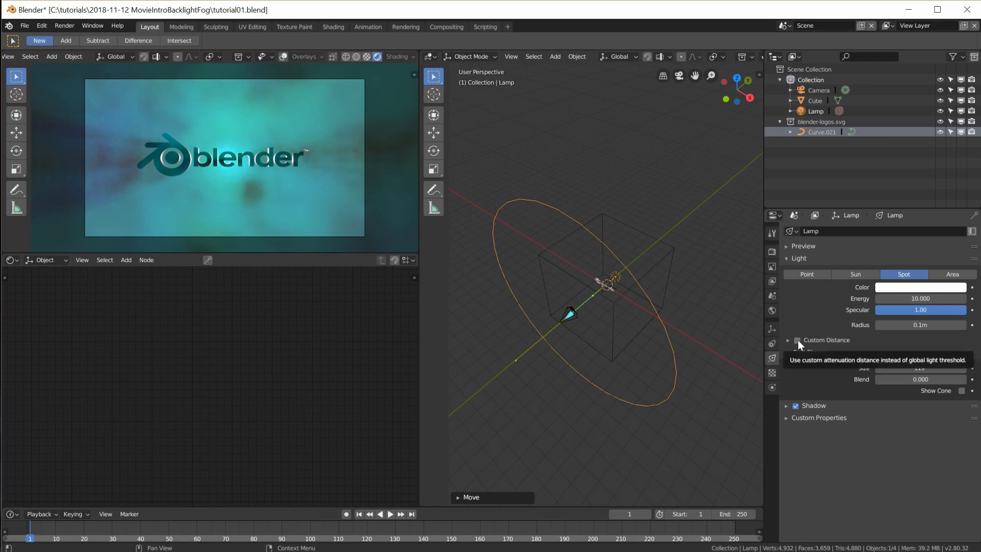
- Shift the spot lamp about 0.24 m further along the global X axis
key("g")
key("x")
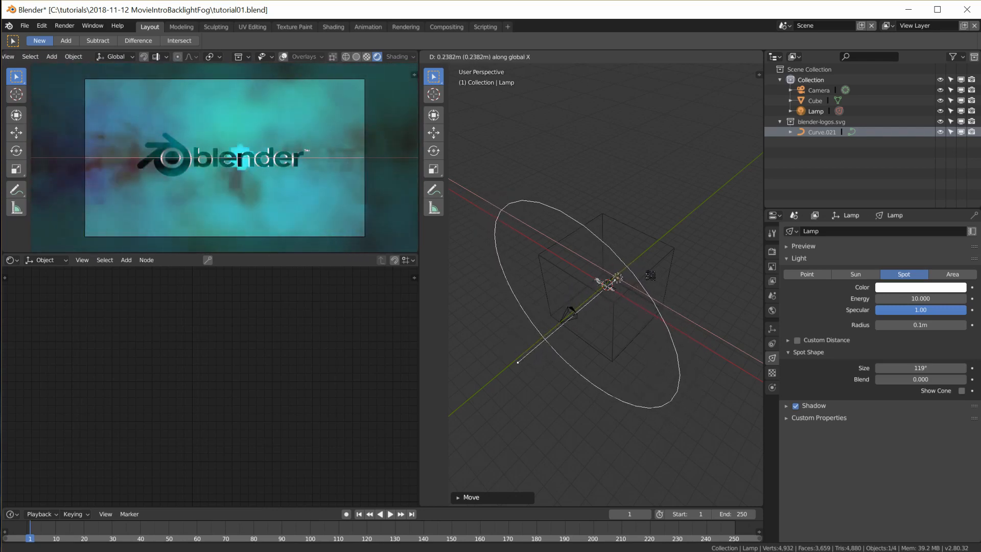
left_click(648, 278)
- Lower the black stop of the fog cube's density ColorRamp to about 0.308
left_click(605, 217)
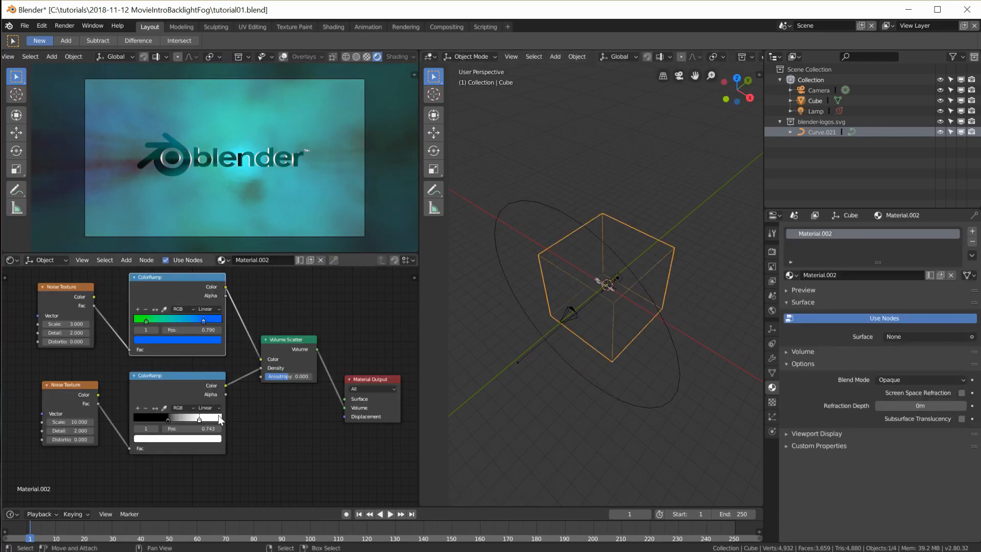
left_click(166, 420)
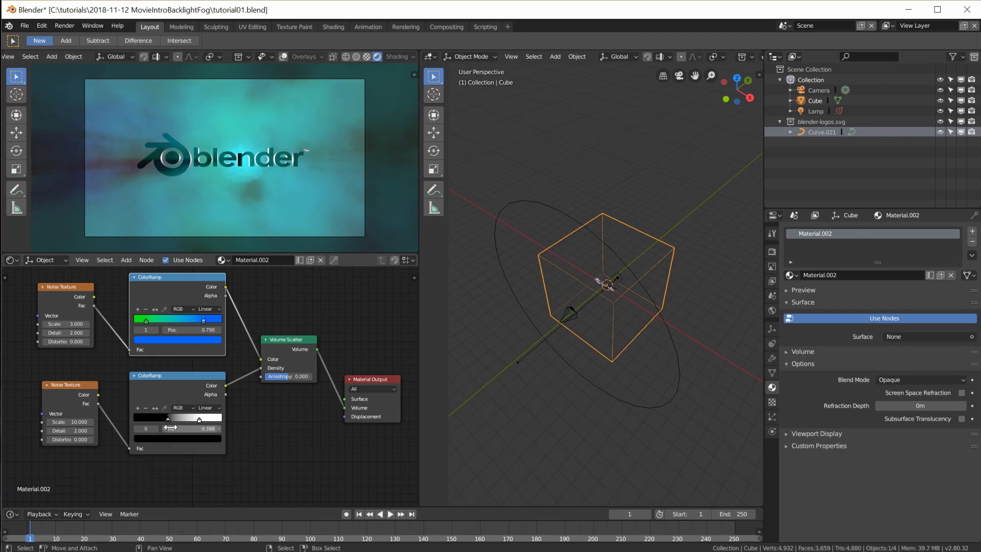
mouse_move(169, 418)
left_mouse_down()
mouse_move(152, 421)
mouse_move(200, 420)
mouse_move(161, 419)
left_mouse_up()
- Move the camera a little closer to the logo along the global Y axis
middle_click_drag(628, 244, 571, 317)
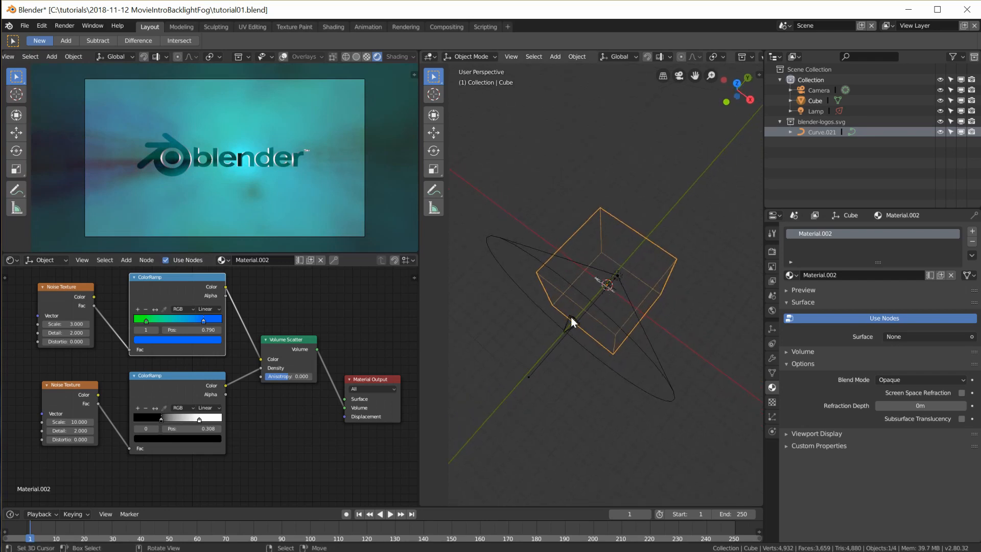
left_click(572, 321)
key("g")
key("y")
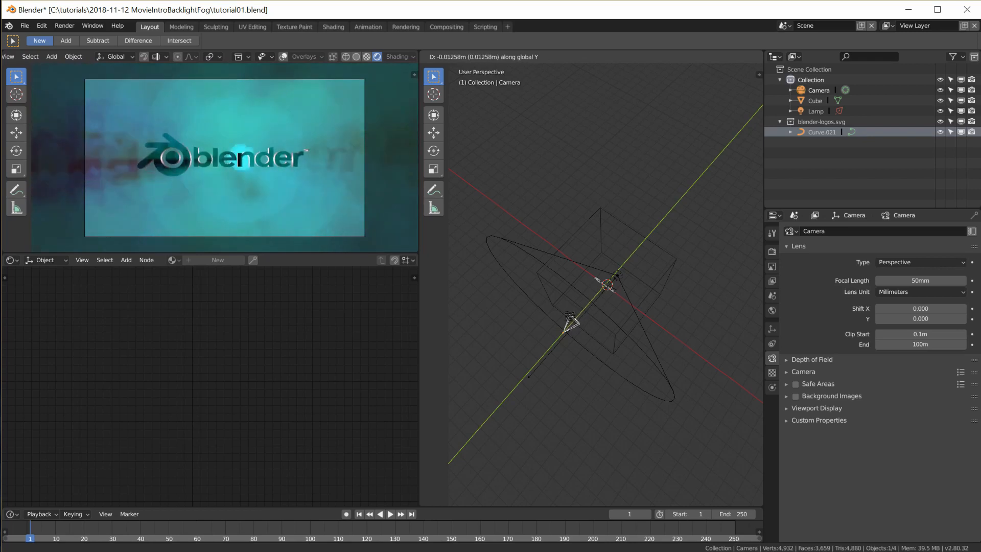
left_click(575, 310)
mouse_move(633, 289)
middle_mouse_down()
mouse_move(636, 263)
mouse_move(618, 285)
middle_mouse_up()
scroll(615, 287, "up", 2)
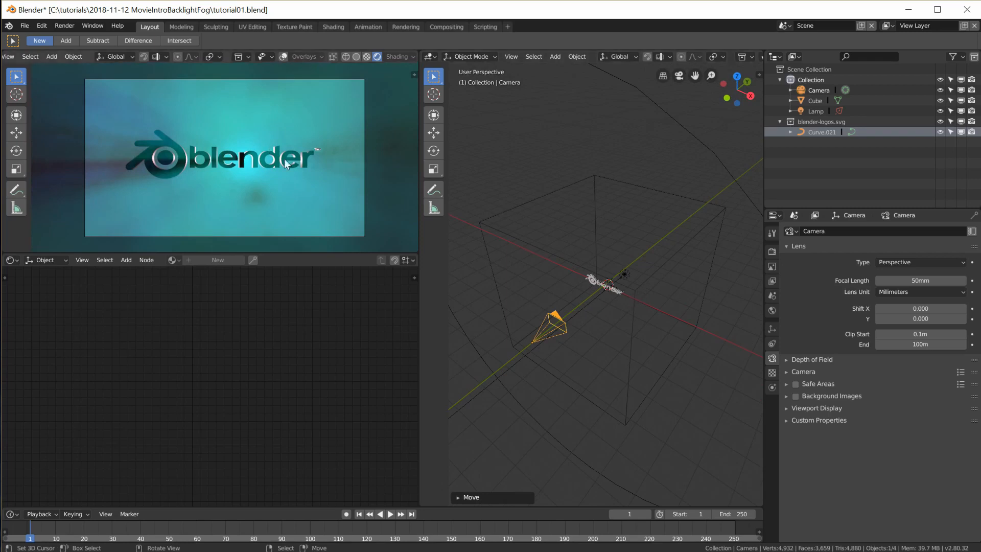
- Raise the density ColorRamp's black stop, set its white stop to about 0.670 and switch its interpolation to Ease
left_click(629, 287)
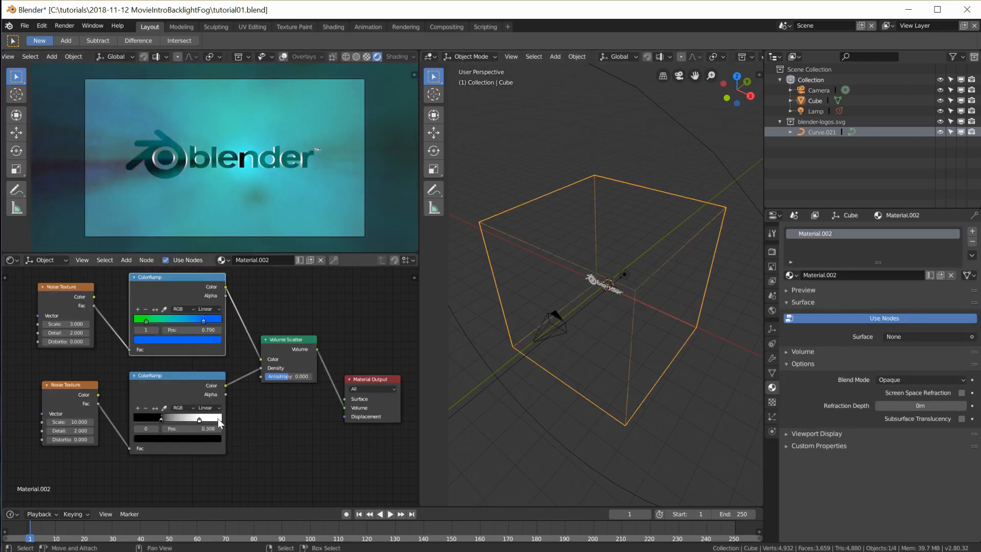
left_click_drag(161, 419, 192, 419)
left_click(200, 419)
left_click(211, 407)
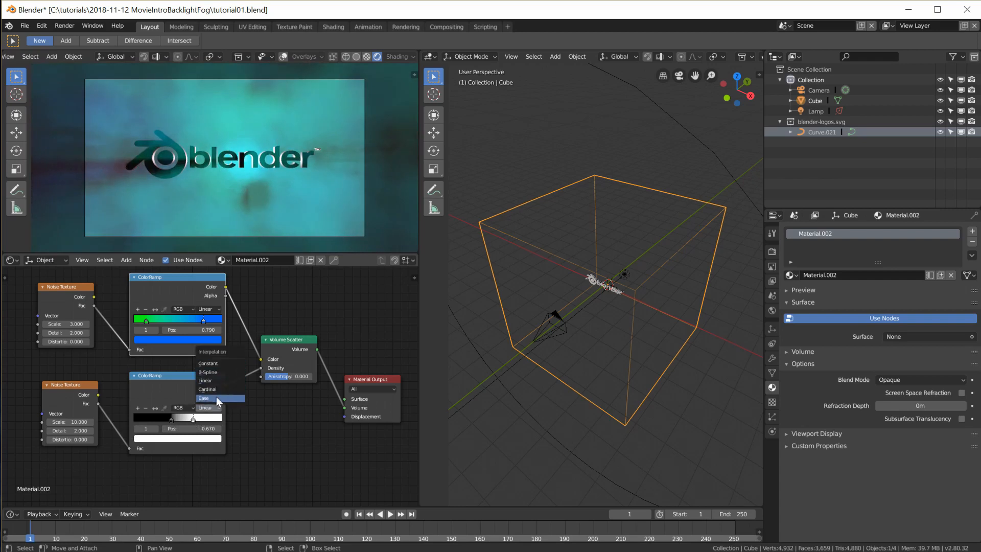
left_click(216, 398)
scroll(299, 110, "down", 2)
scroll(298, 149, "up", 2)
scroll(297, 149, "down", 2)
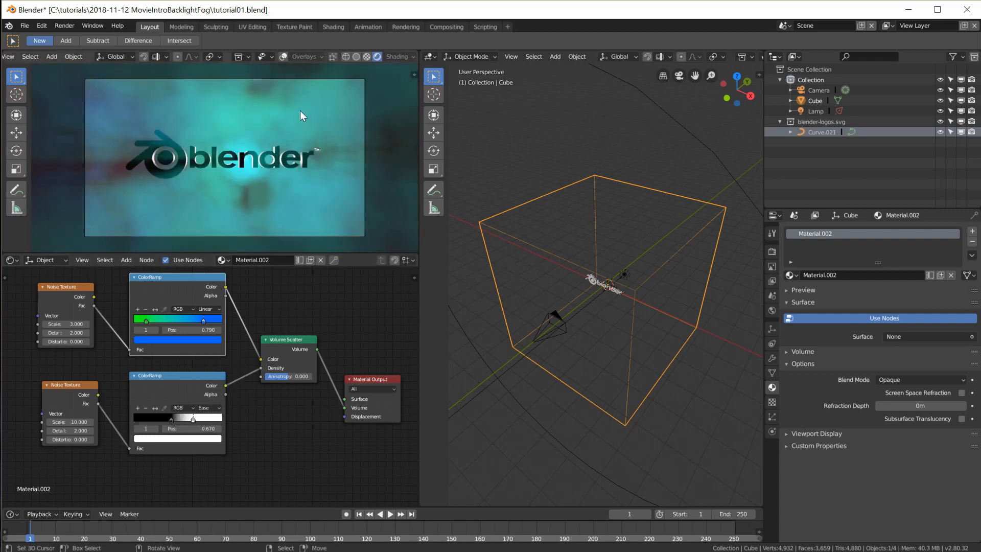
scroll(297, 149, "up", 3)
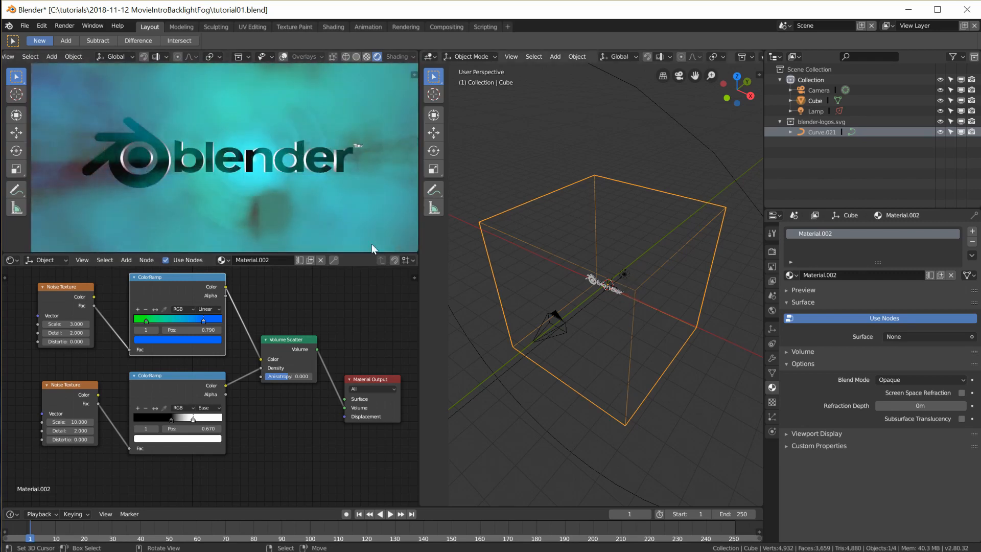
scroll(283, 196, "down", 3)
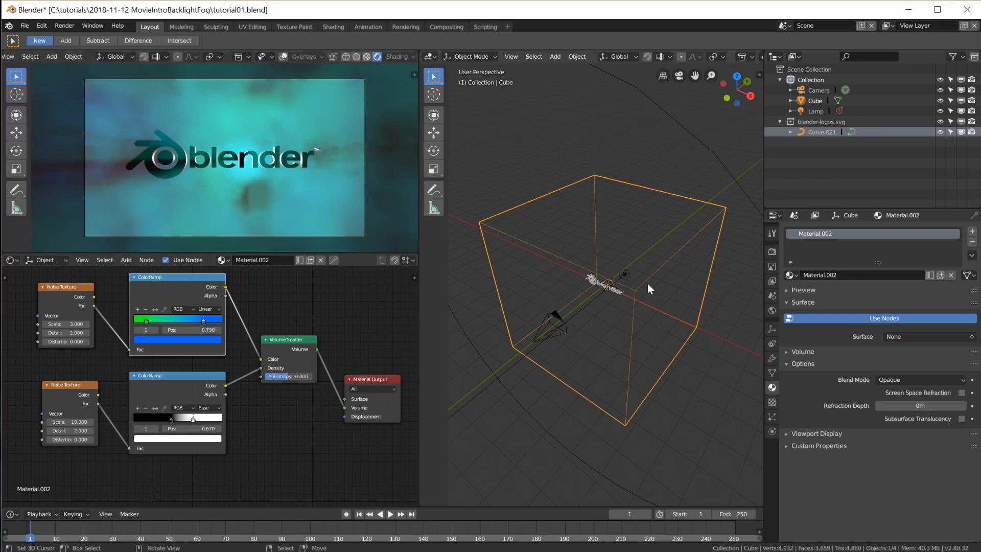
- Move the spot lamp behind the logo about 0.09 m along the global X axis
left_click(625, 275)
scroll(299, 170, "up", 5)
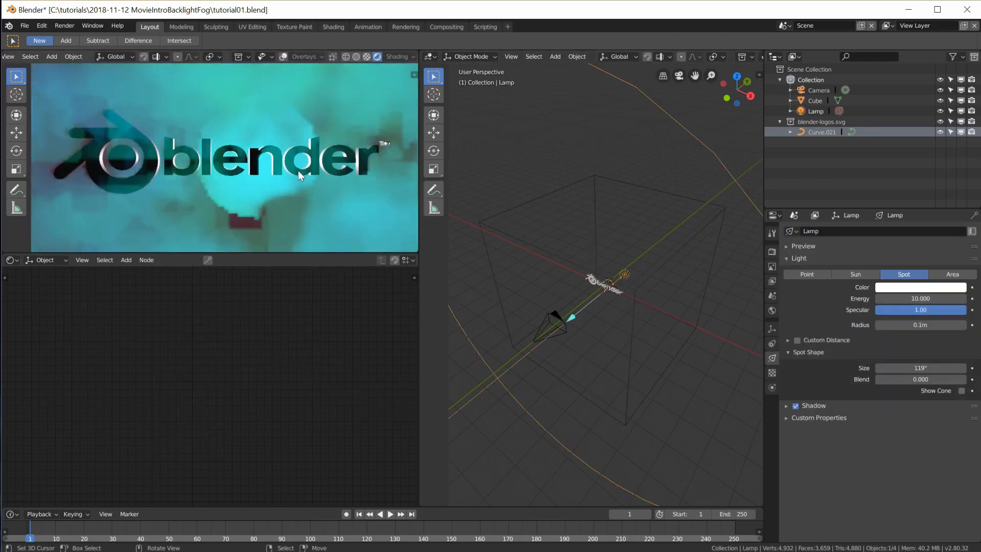
scroll(629, 284, "up", 2)
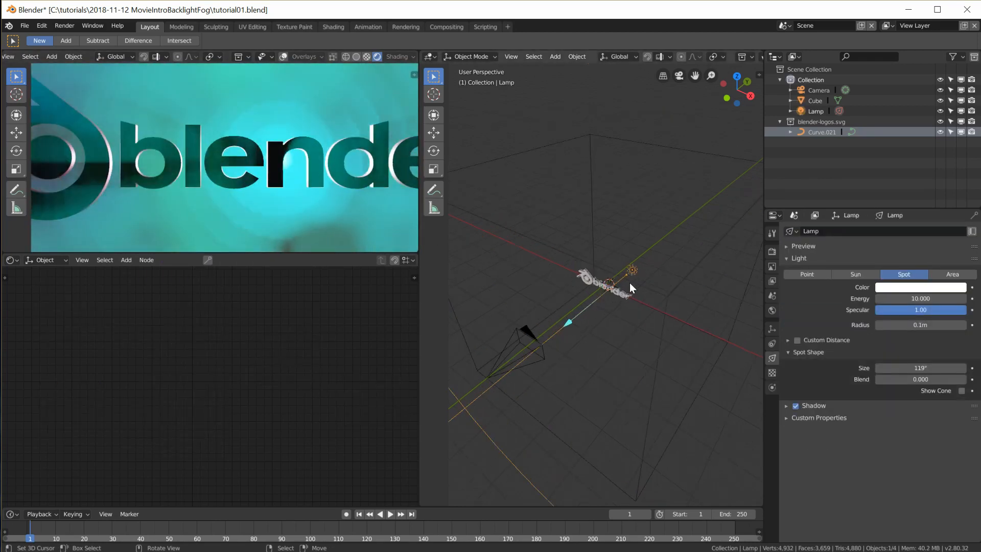
key("g")
key("x")
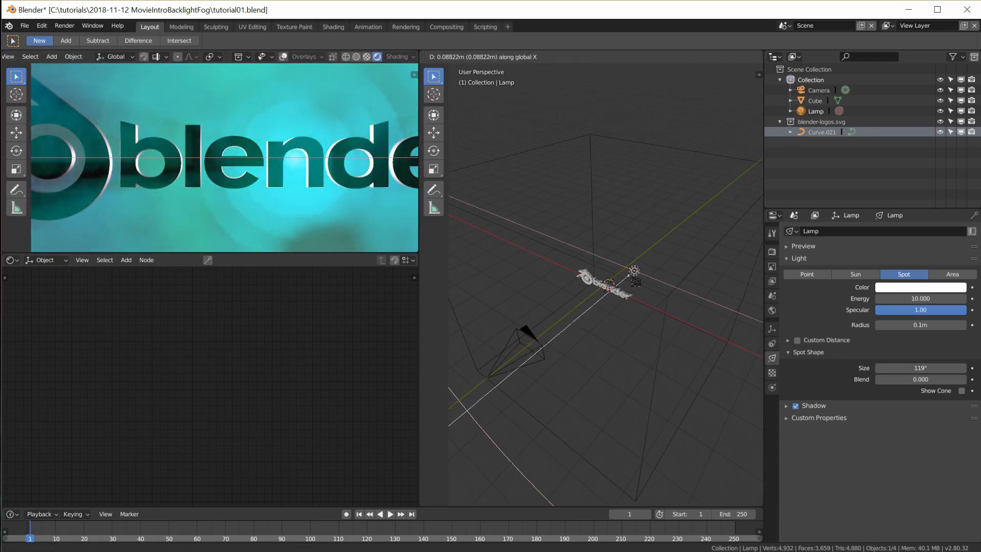
left_click(635, 284)
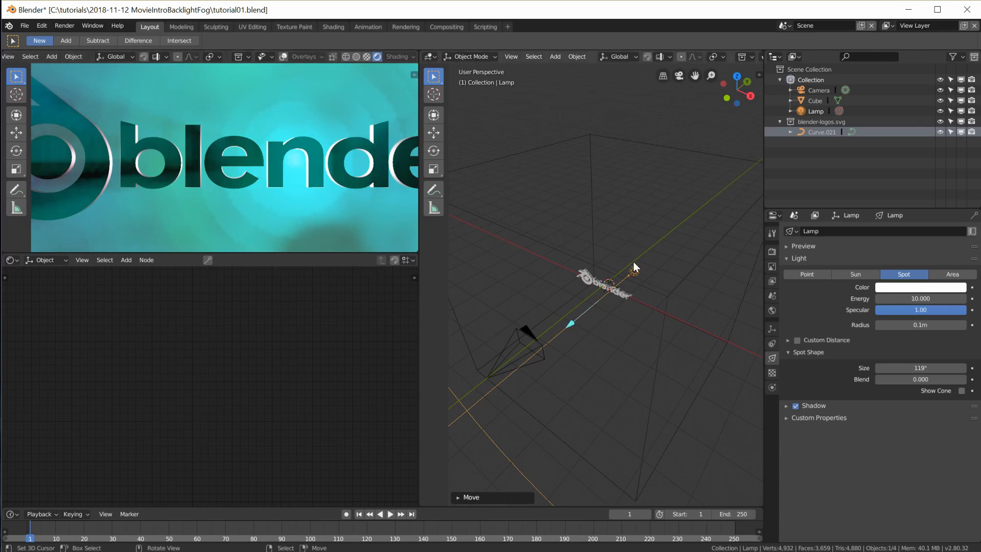
- Lower the spot lamp about 0.04 m along the global Z axis
key("g")
key("z")
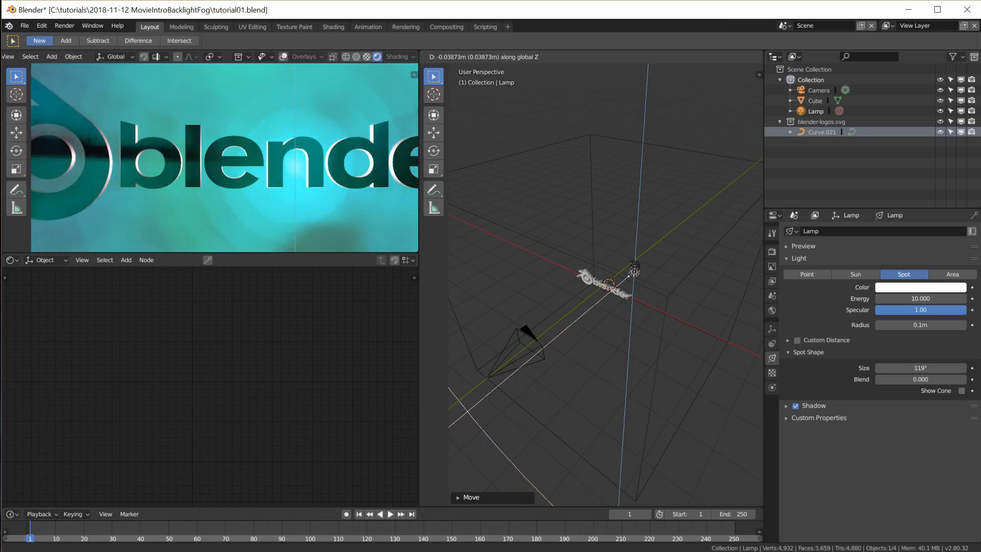
left_click(631, 262)
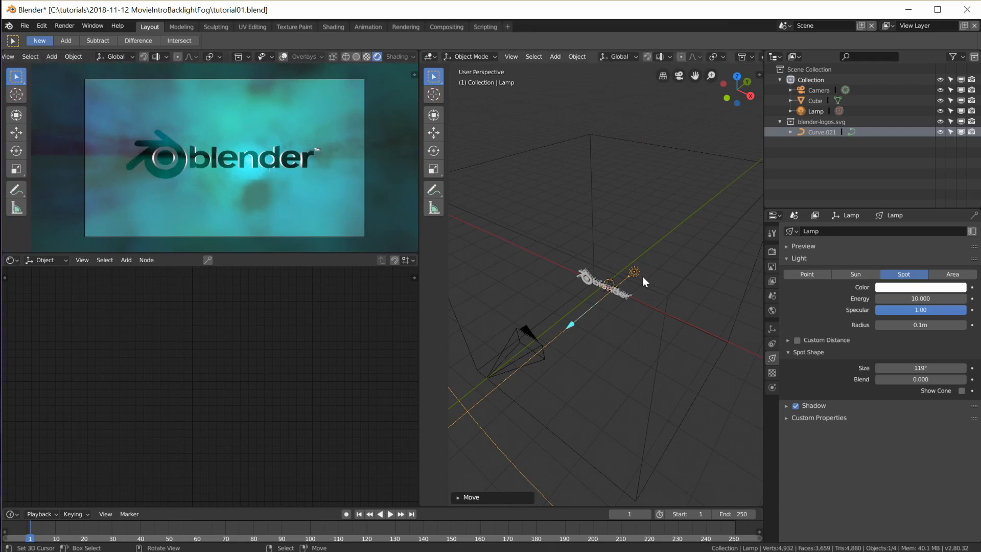
- Shift the spot lamp slightly in the negative direction along the global X axis
middle_click_drag(638, 275, 640, 299)
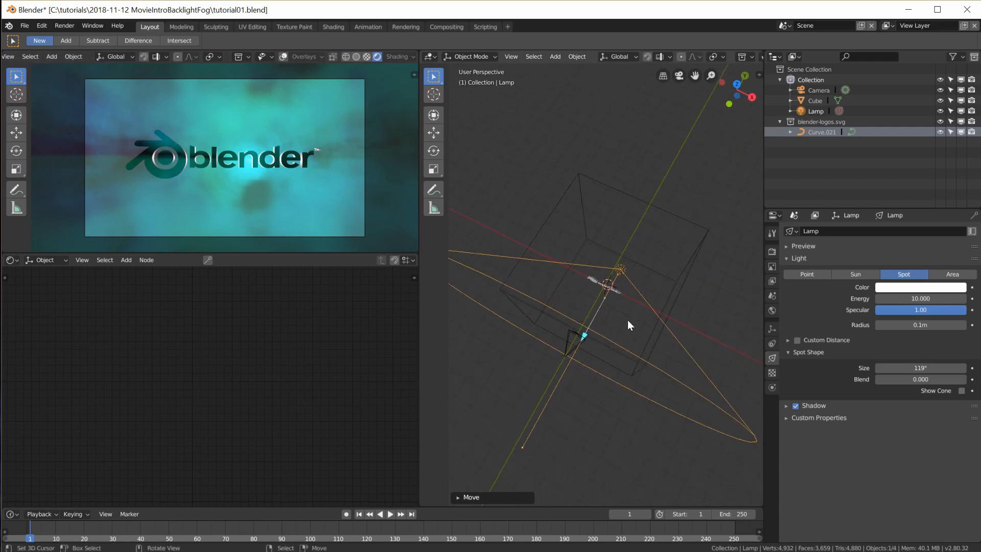
middle_click_drag(627, 320, 641, 297)
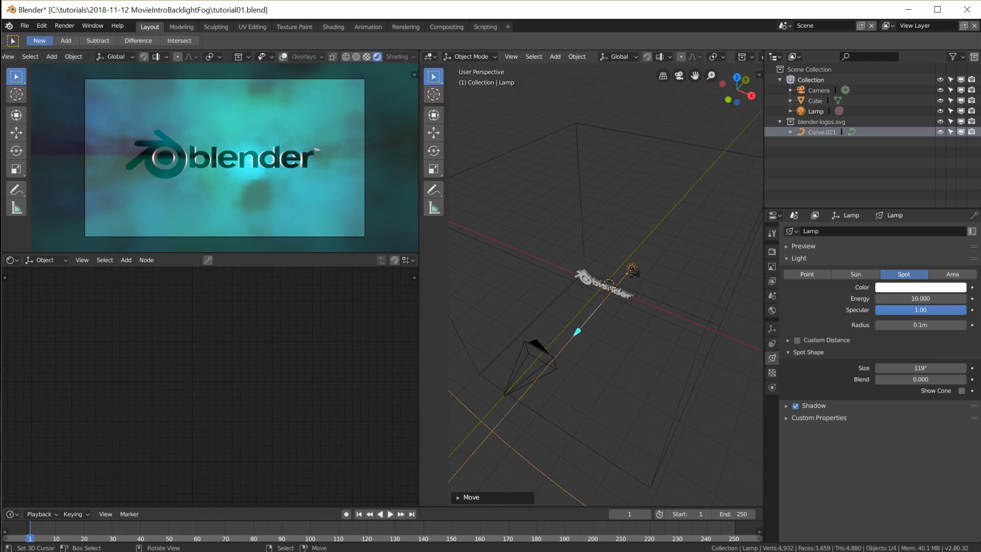
key("g")
key("x")
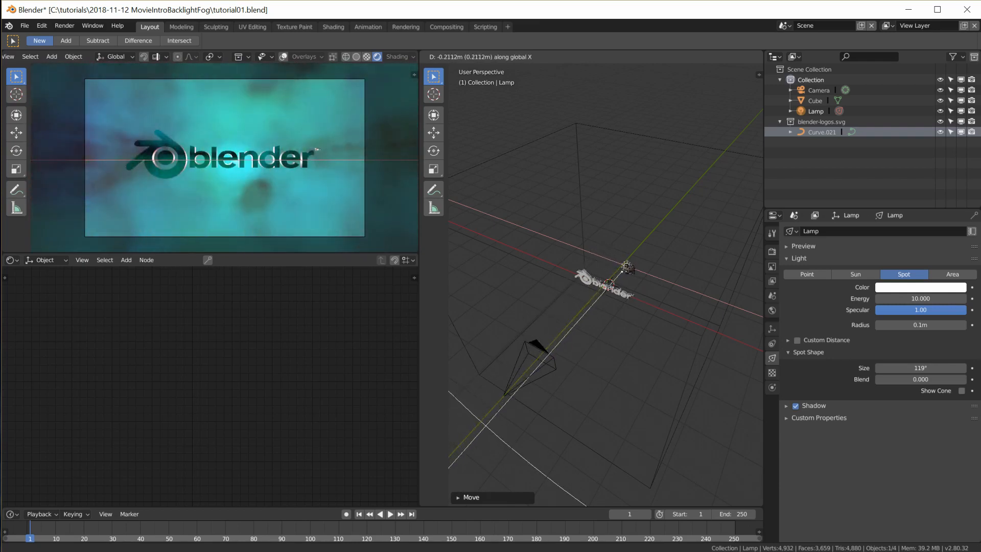
left_click(676, 303)
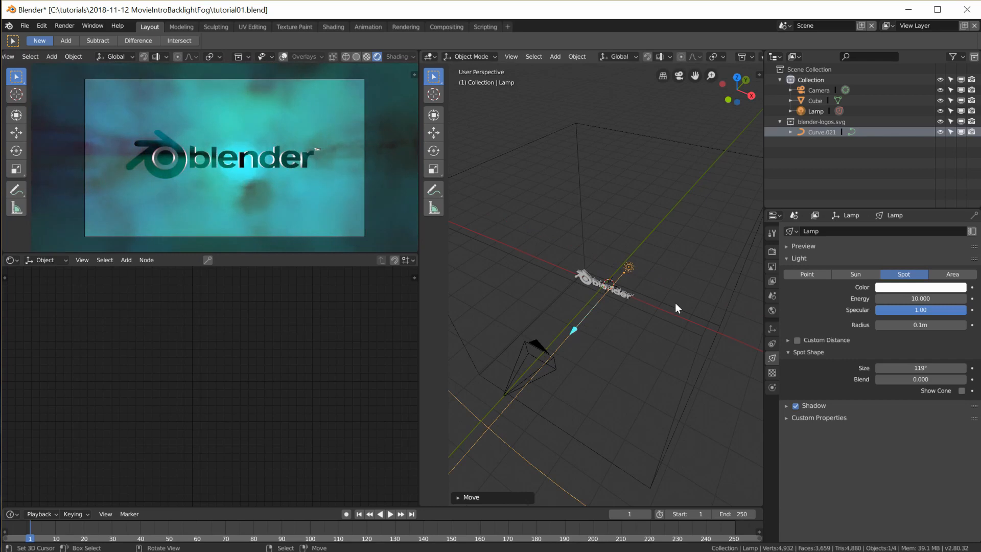
- Try energy values of 30, 5 and 10 on the spot lamp
mouse_move(633, 311)
middle_mouse_down()
mouse_move(639, 330)
mouse_move(644, 314)
middle_mouse_up()
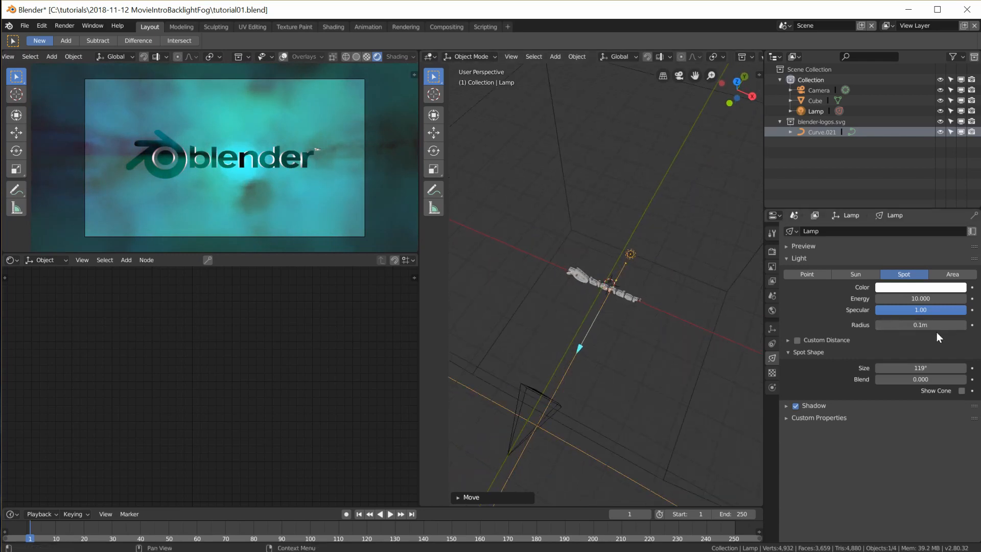
left_click(920, 298)
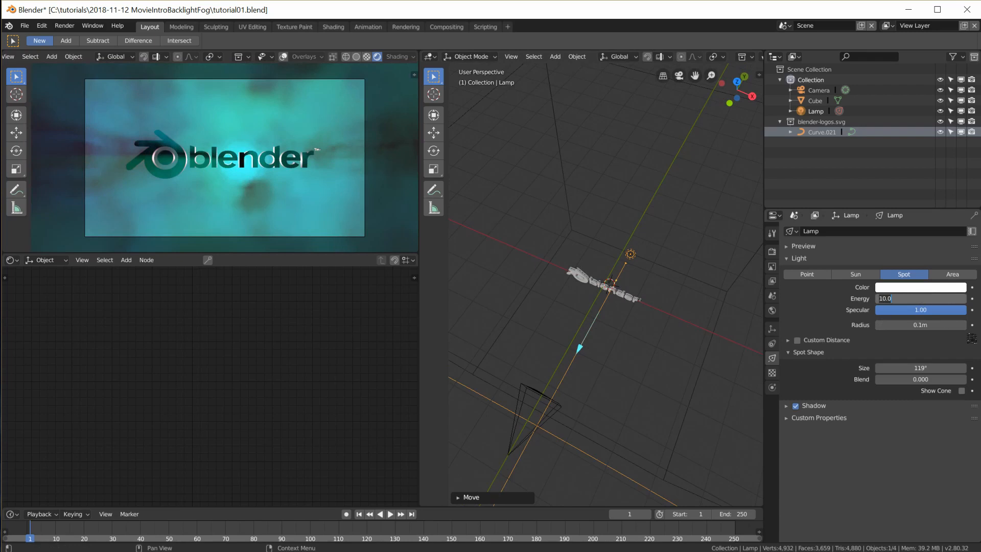
type("30")
key("Return")
left_click(920, 298)
type("5")
key("Return")
left_click(923, 297)
type("10")
key("Return")
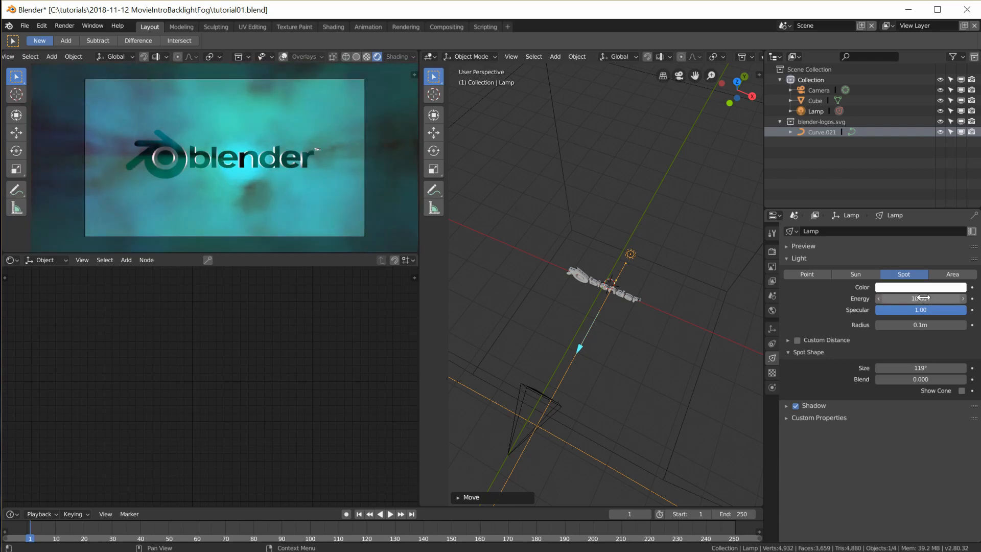
- Set the spot lamp's energy to 7
left_click_drag(923, 298, 841, 298)
left_click(914, 298)
type("5.5")
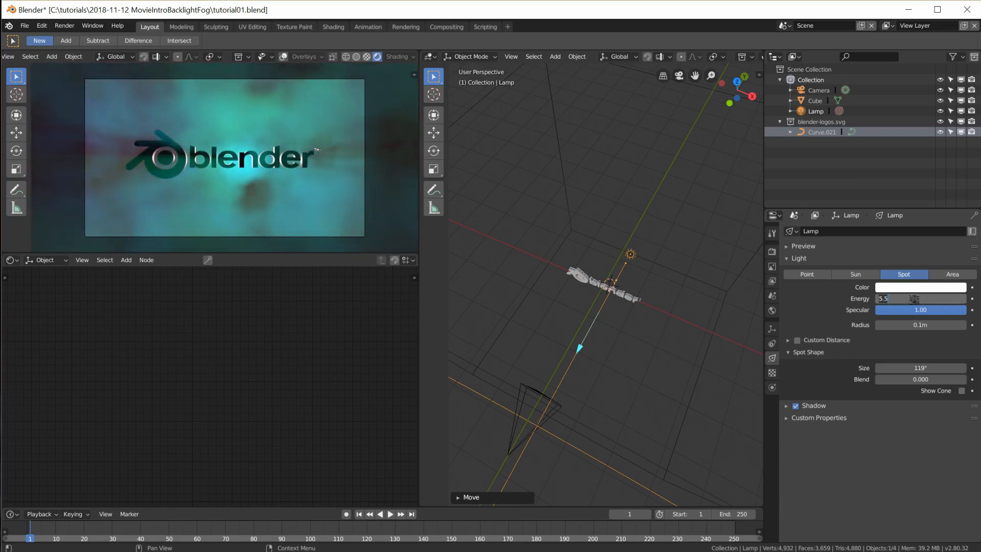
key("BackSpace")
key("BackSpace")
key("BackSpace")
type("7")
key("Return")
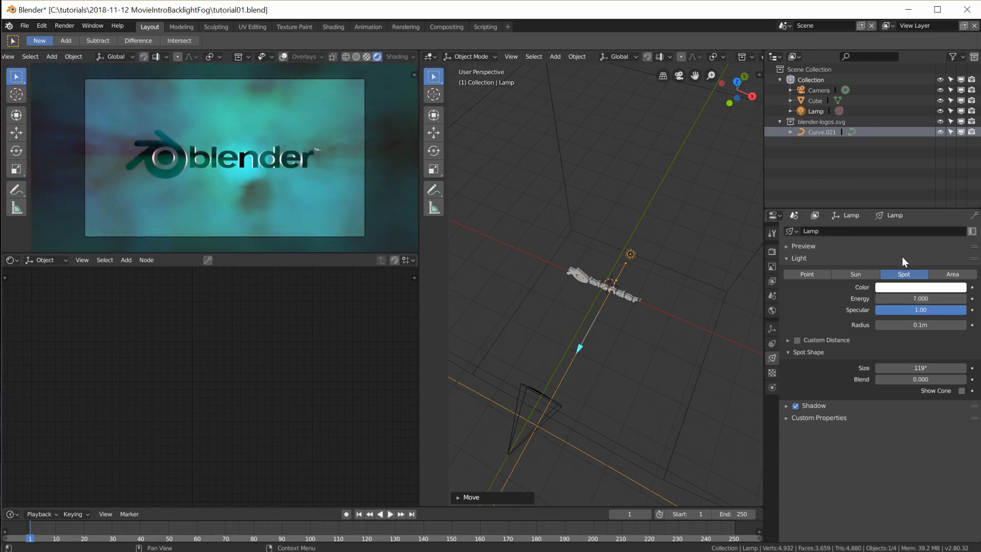
- Try a faint tint for the spot lamp's color and reduce its saturation
left_click(902, 287)
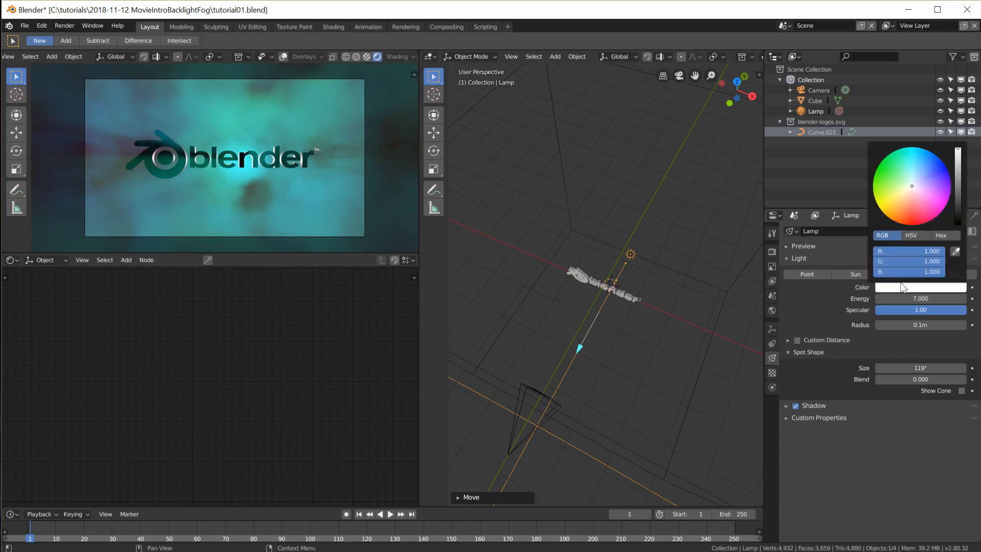
left_click(909, 189)
left_click(908, 187)
left_click(911, 235)
left_click_drag(920, 261, 889, 261)
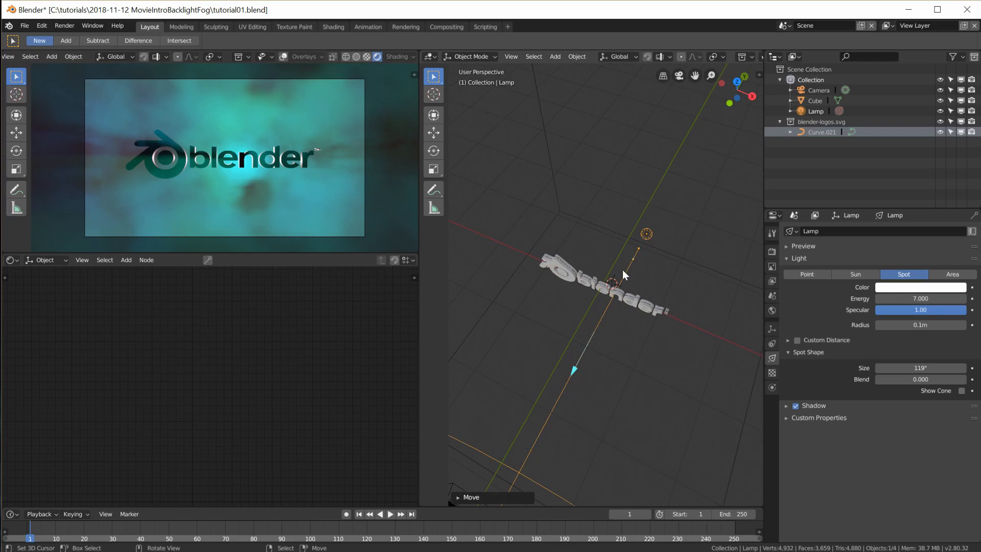
- Look through the camera and move the spot lamp about 0.12 m along the global X axis
key("KP_0")
scroll(683, 315, "up", 6)
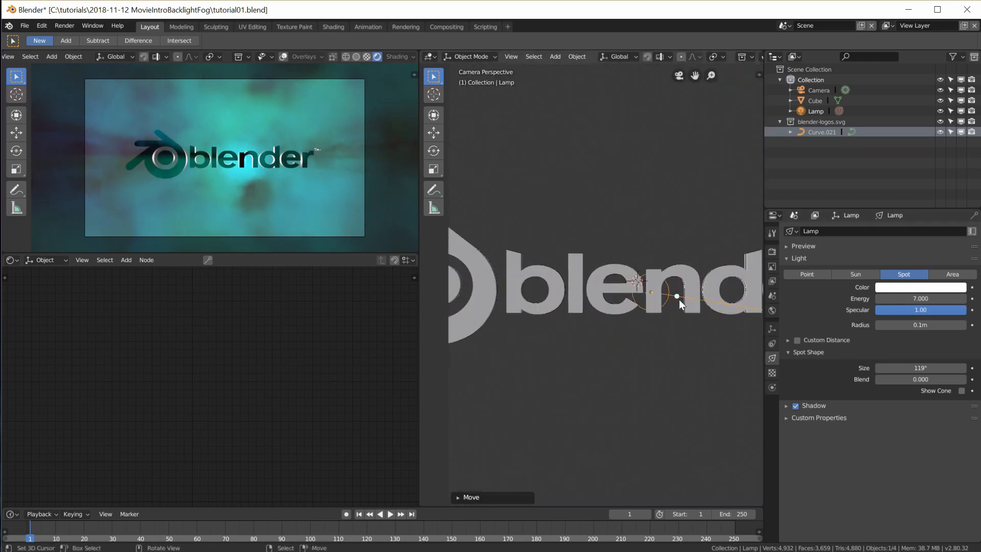
key("g")
key("x")
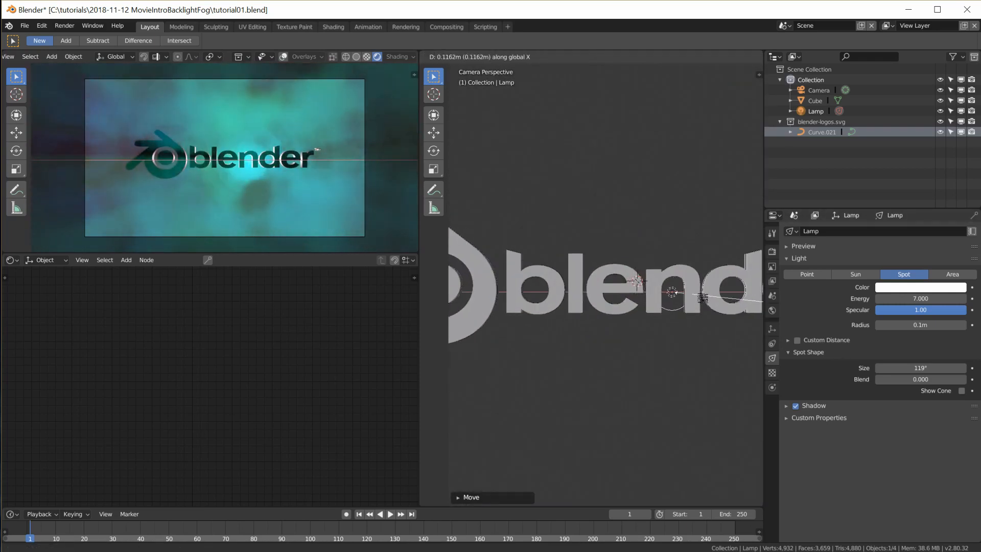
left_click(701, 296)
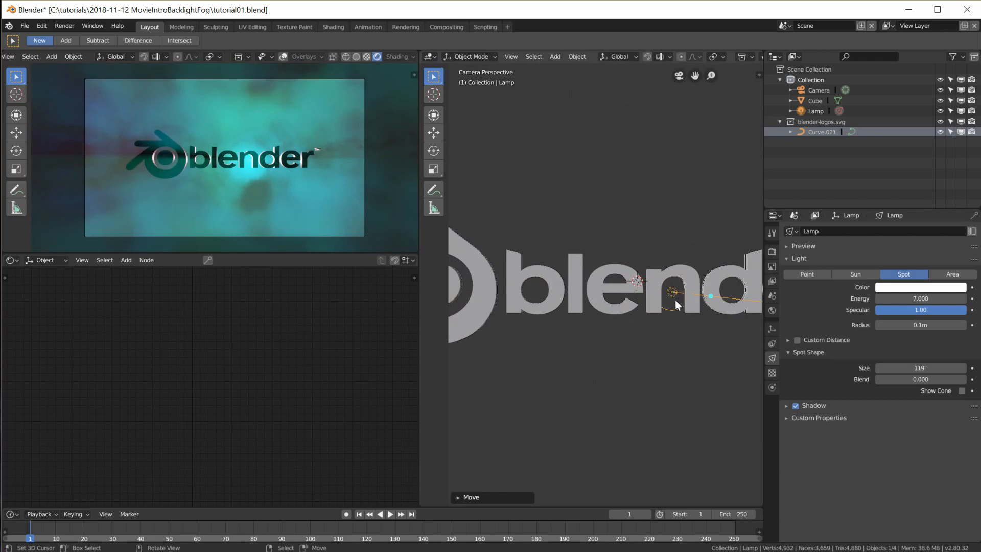
- Render the current frame, inspect the backlit logo and fog, and close the render window
key("F12")
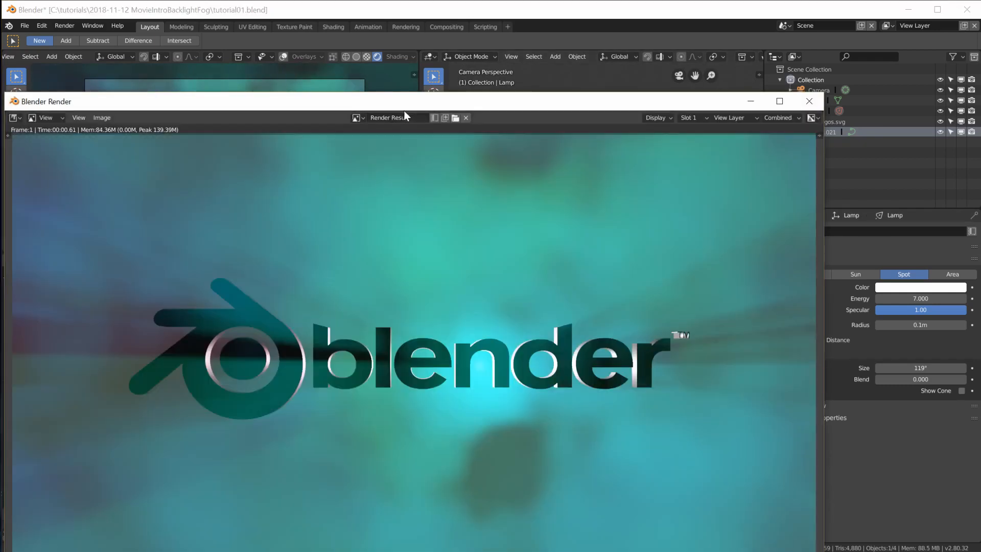
left_click_drag(409, 105, 492, 40)
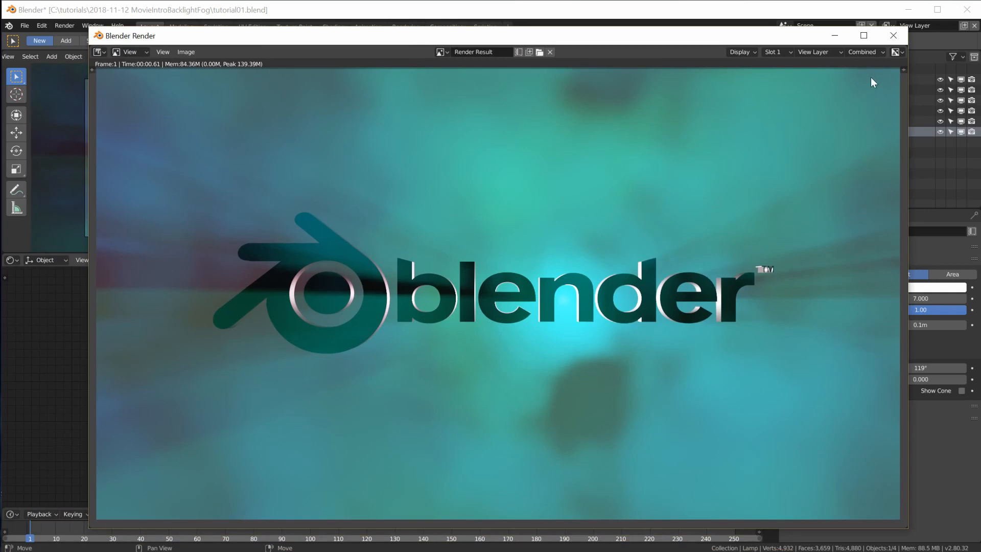
left_click(894, 36)
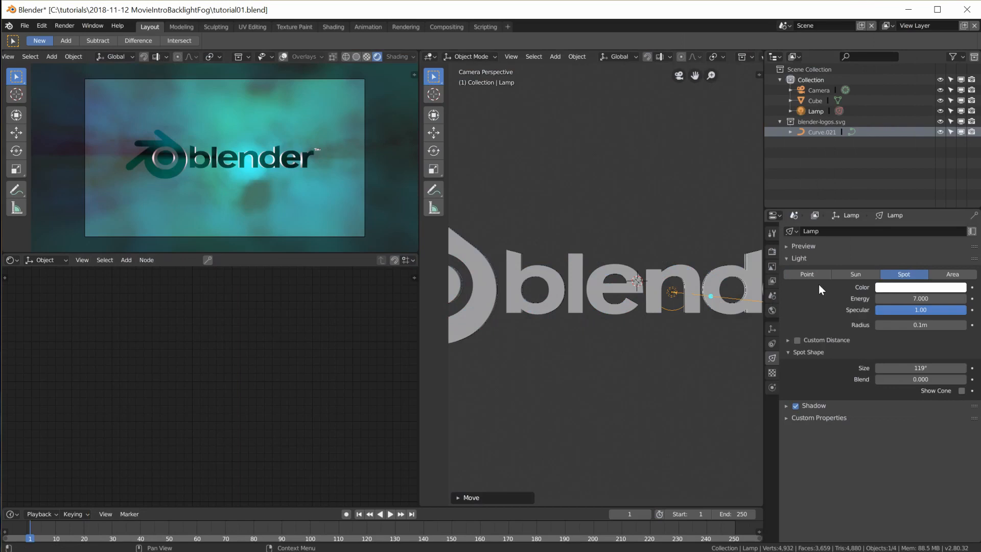
- Set Eevee's render samples to 128
left_click(772, 251)
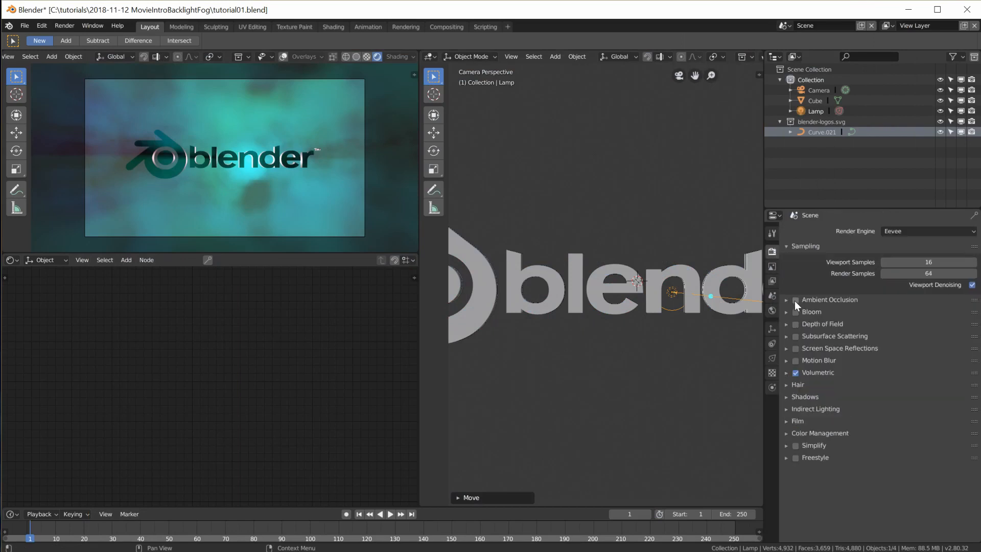
left_click(935, 273)
type("128")
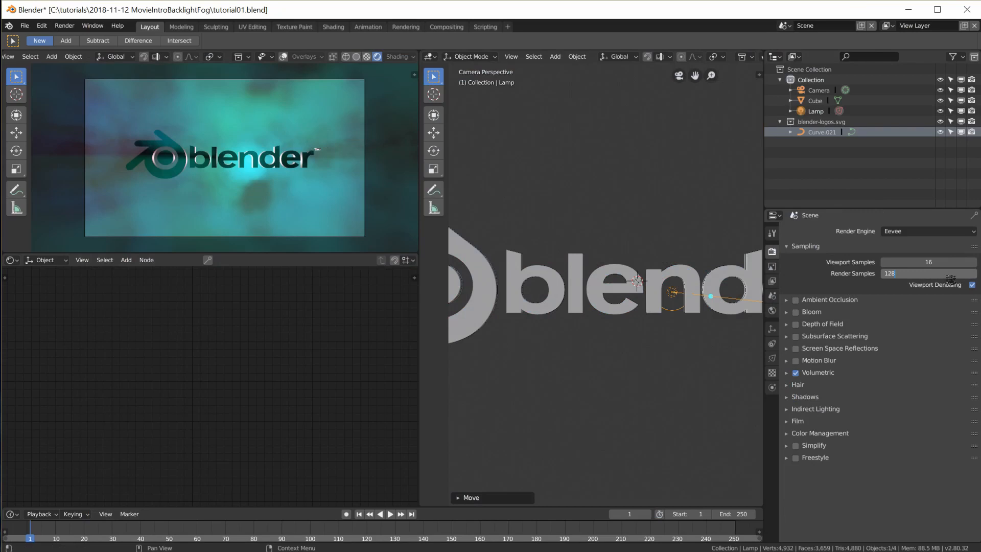
key("Return")
- Set Eevee's volumetric samples to 128 and render the current frame again
left_click(796, 372)
left_click(786, 372)
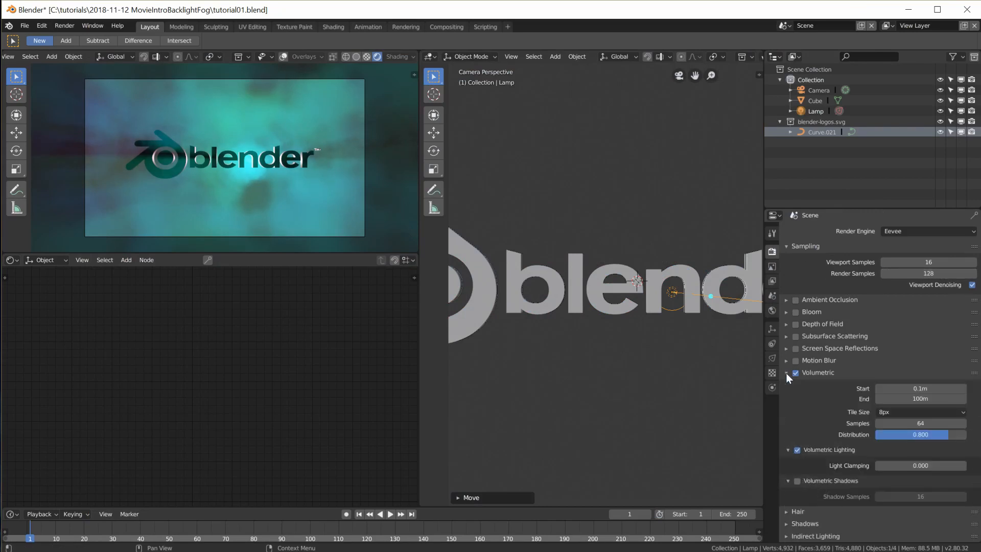
left_click(925, 425)
type("128")
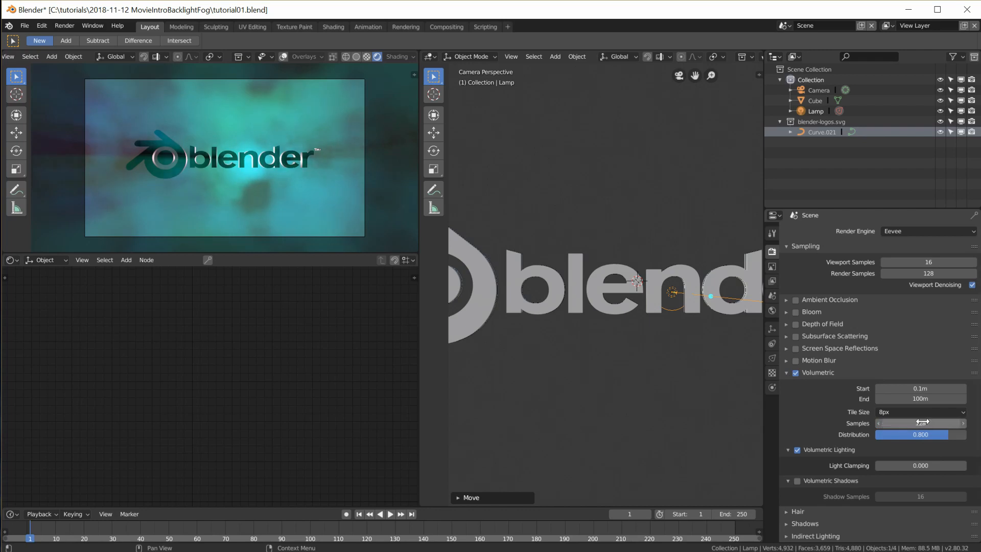
left_click_drag(922, 422, 904, 409)
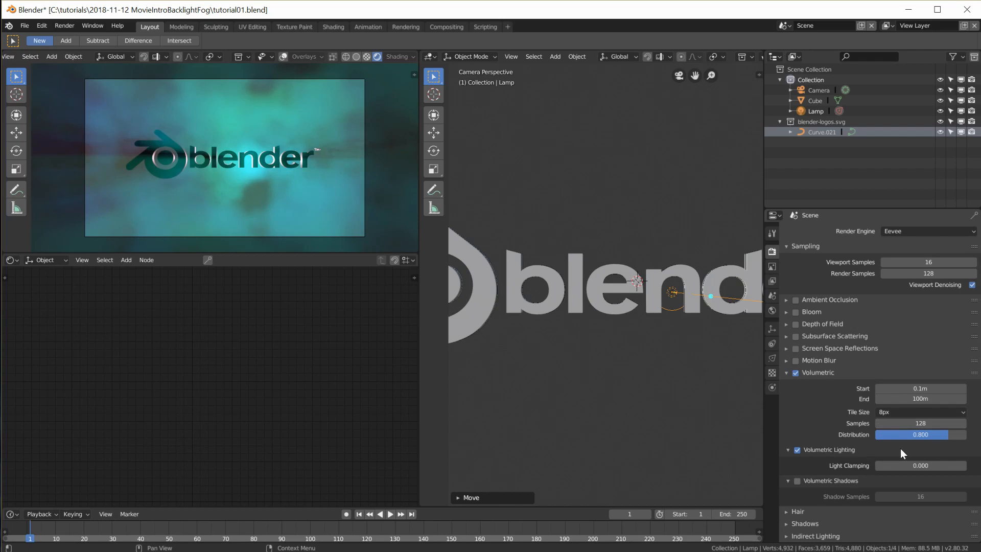
left_click(786, 371)
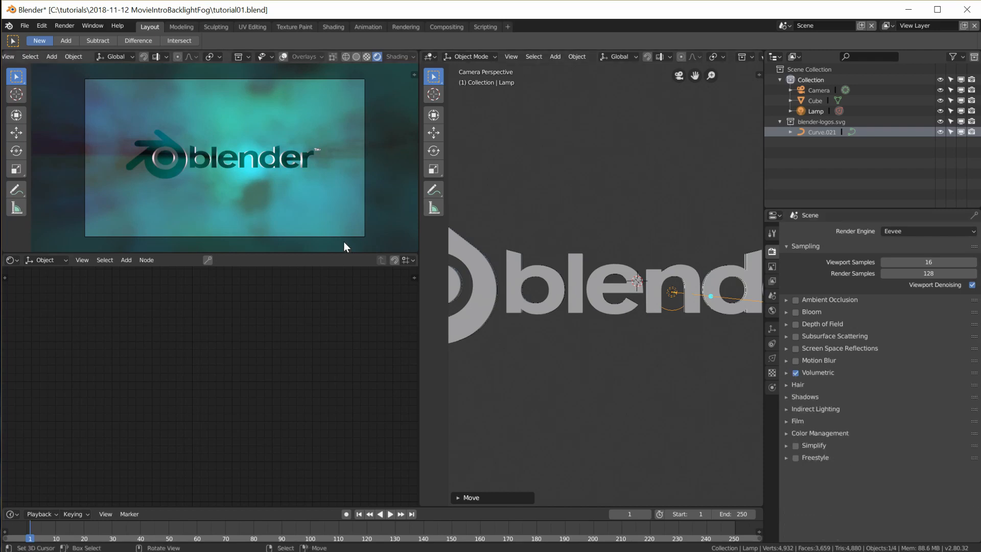
key("F12")
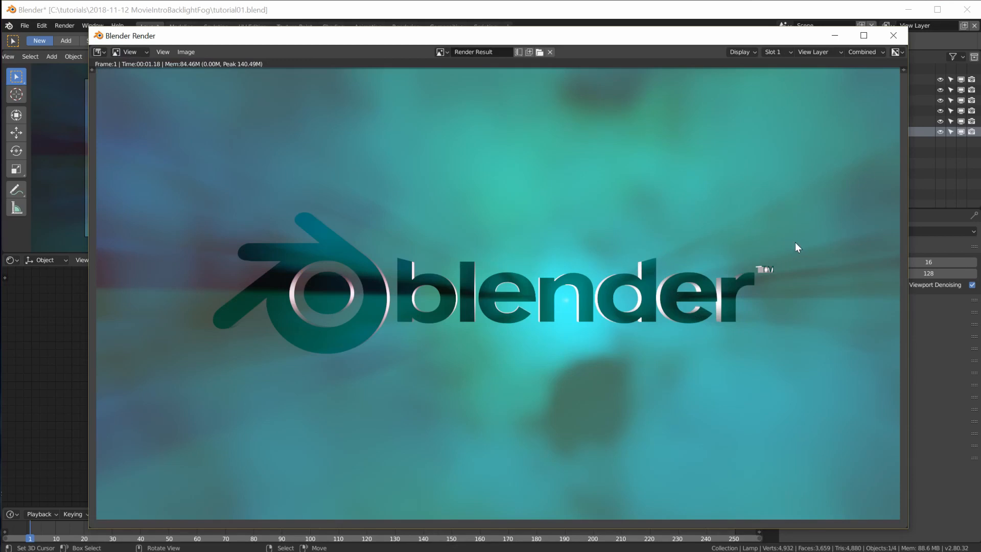
left_click(248, 7)
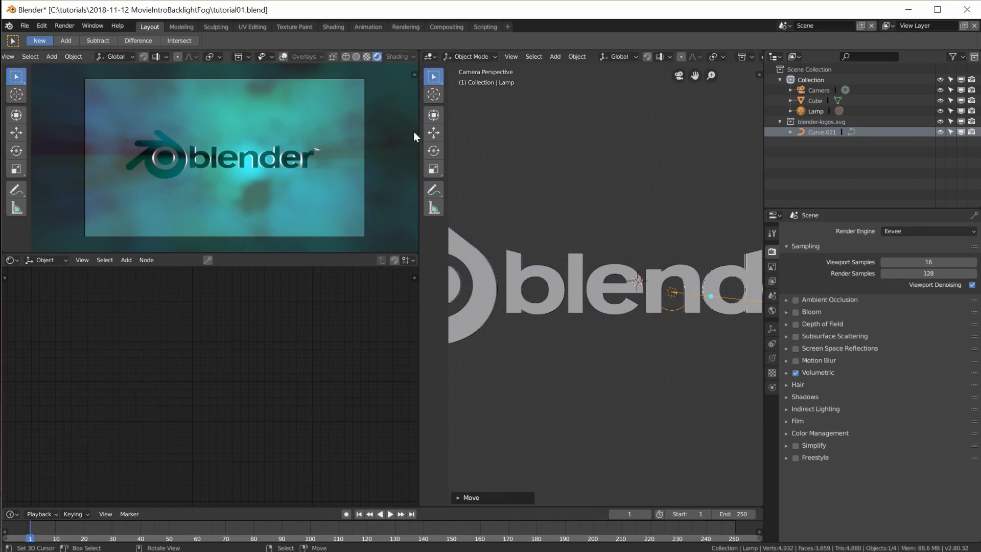
- Switch to the Compositing workspace, enlarge the Dope Sheet area and turn it into a UV/Image Editor showing the Render Result
left_click(446, 28)
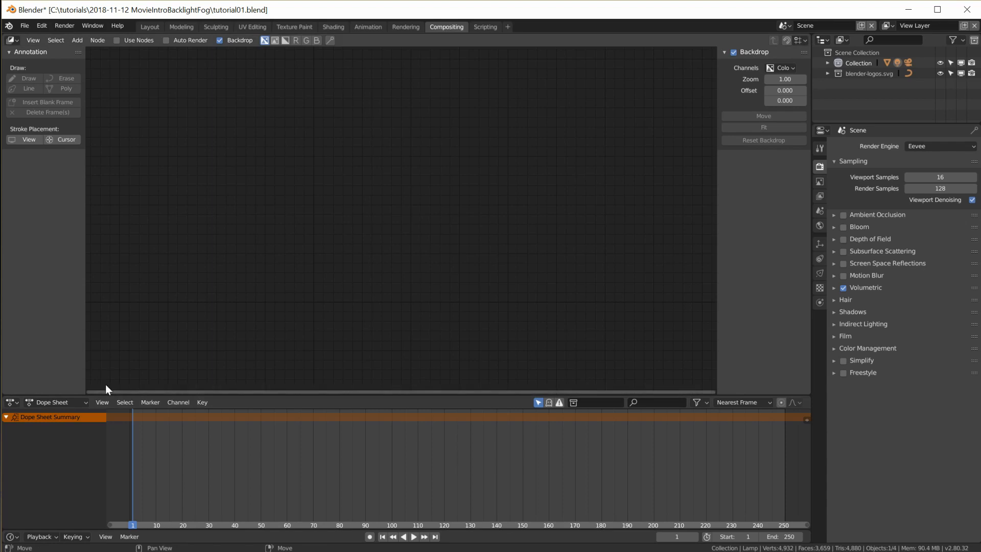
left_click_drag(121, 396, 61, 249)
left_click(10, 255)
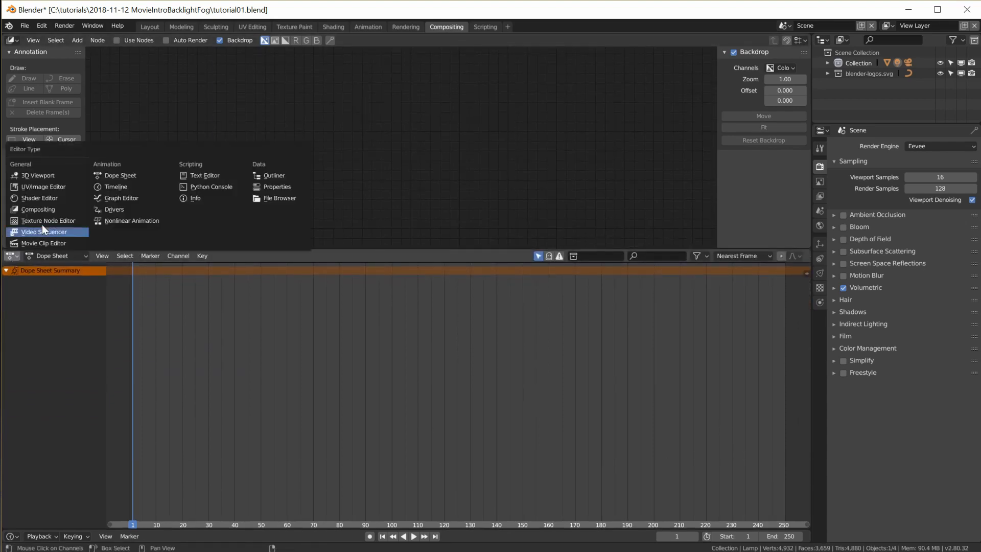
left_click(43, 187)
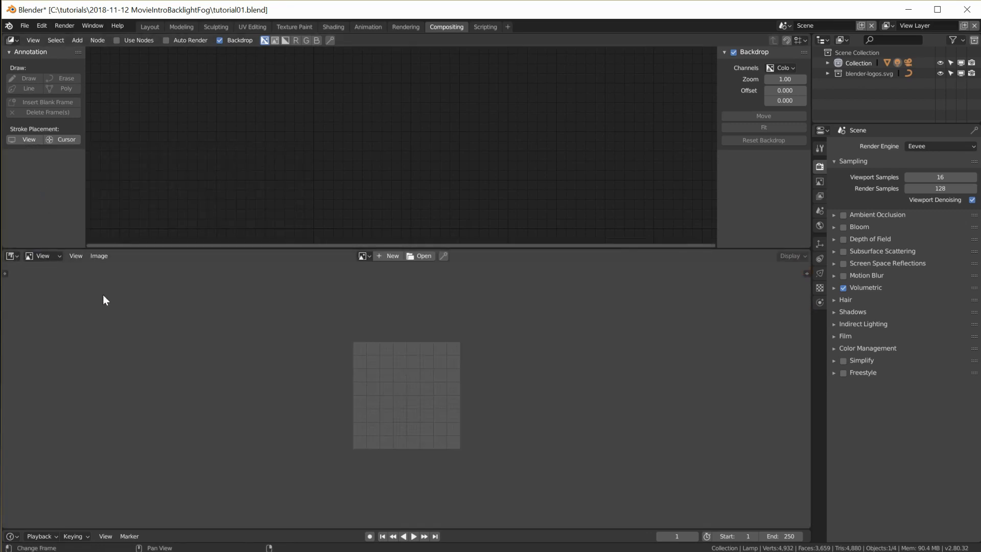
left_click(369, 257)
left_click(389, 271)
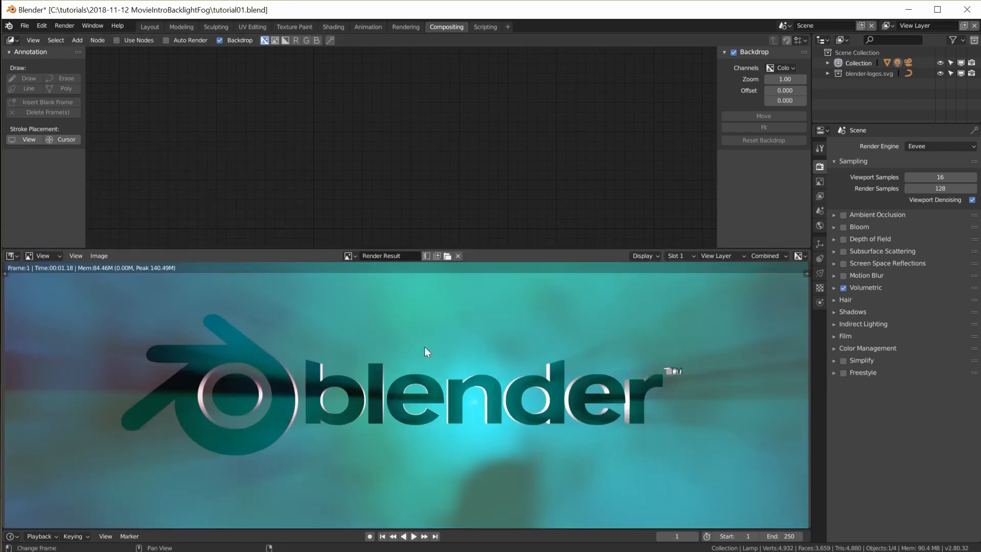
- Enable compositing nodes and move the Composite node well away from Render Layers to make room between them
scroll(418, 392, "up", 1)
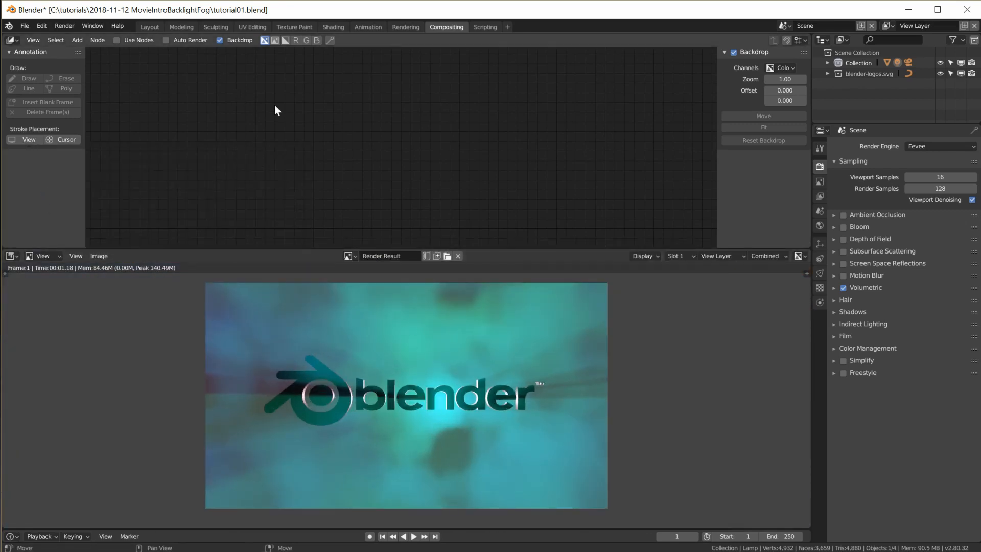
left_click(128, 40)
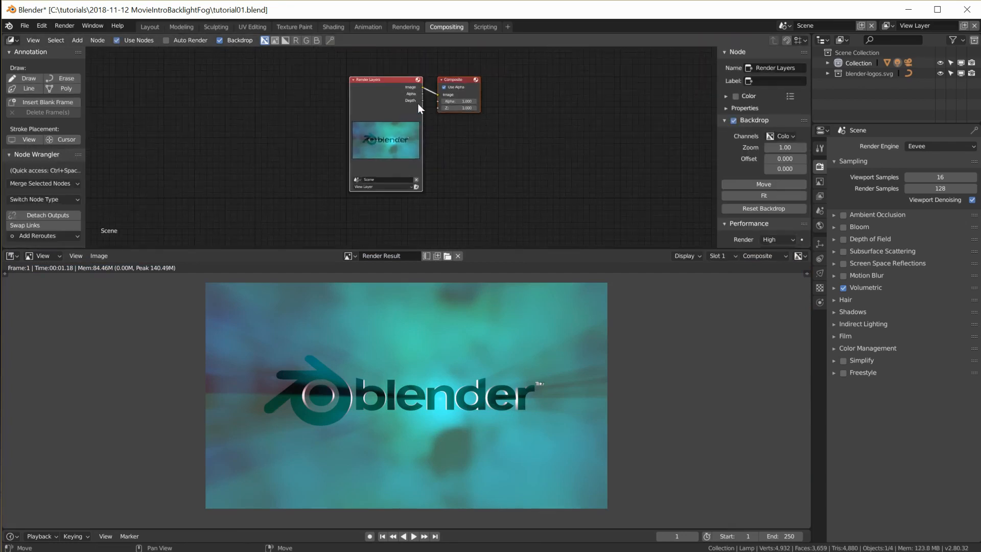
left_click_drag(462, 83, 648, 118)
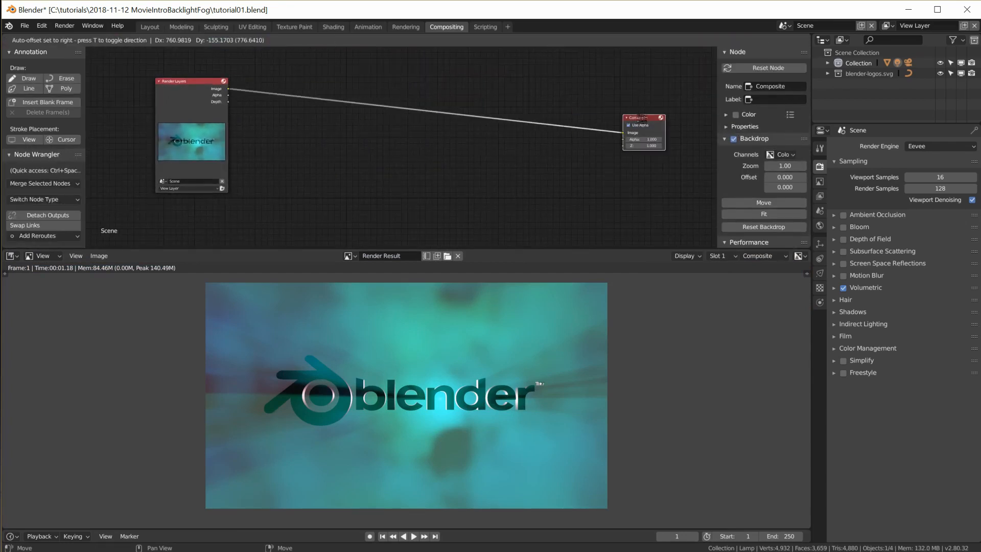
scroll(322, 148, "up", 2)
middle_click_drag(322, 149, 329, 153)
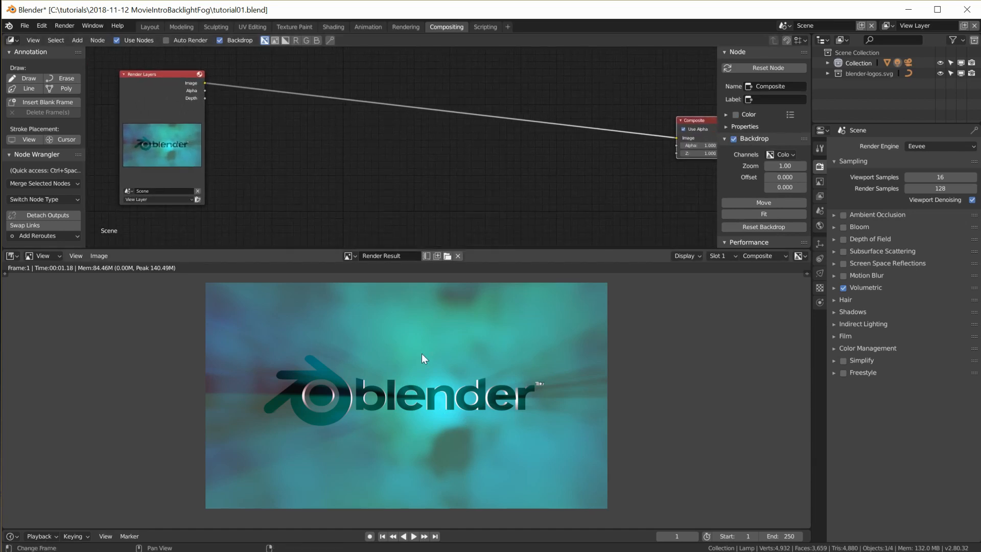
- Insert a Glare filter node on the link between the Render Layers and Composite nodes
key("shift+a")
mouse_move(257, 143)
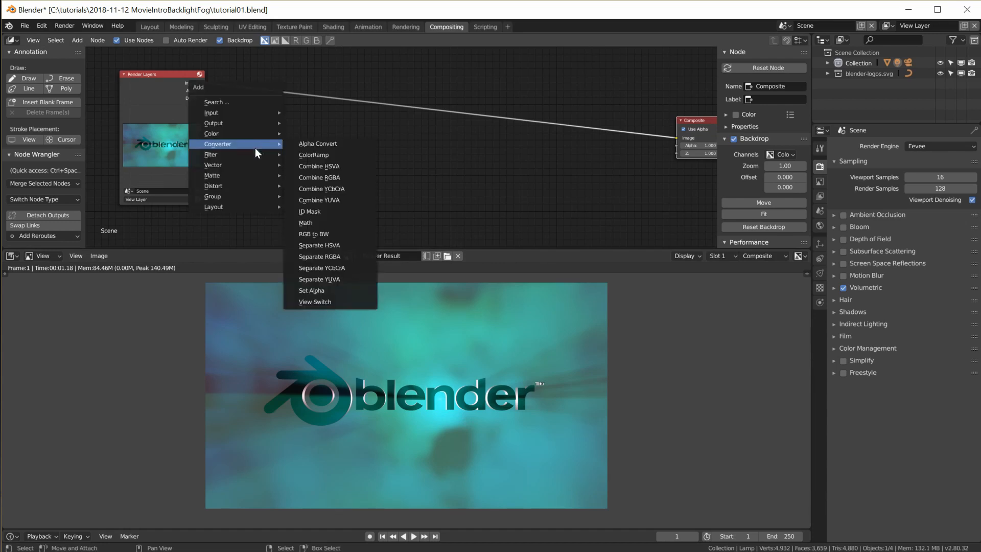
mouse_move(245, 164)
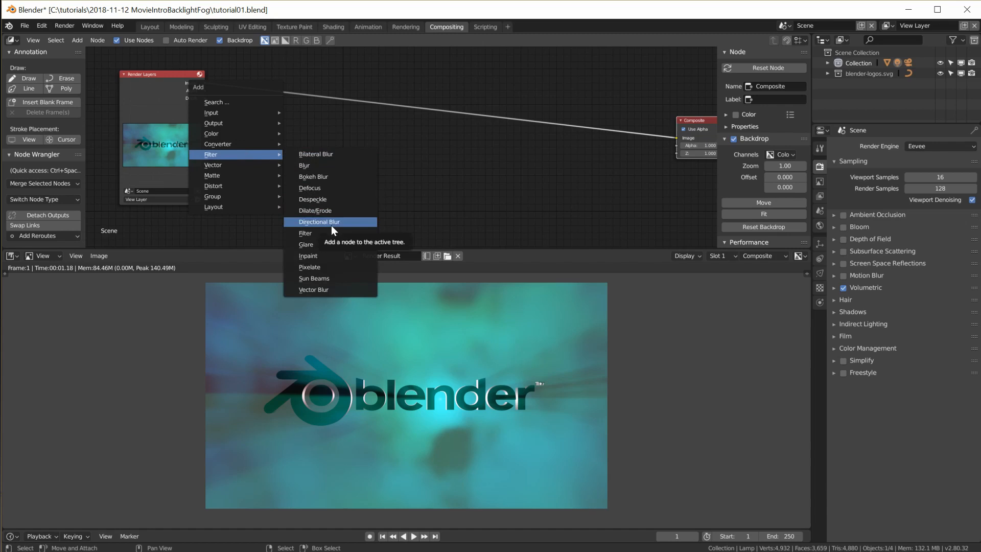
left_click(328, 244)
left_click(256, 84)
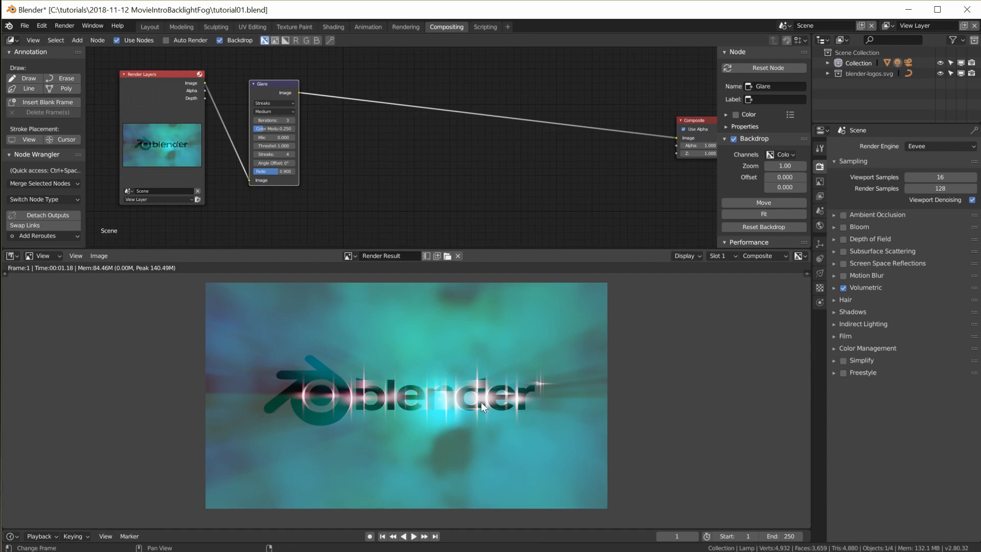
- Set the Glare node's threshold to 10
scroll(303, 152, "up", 1)
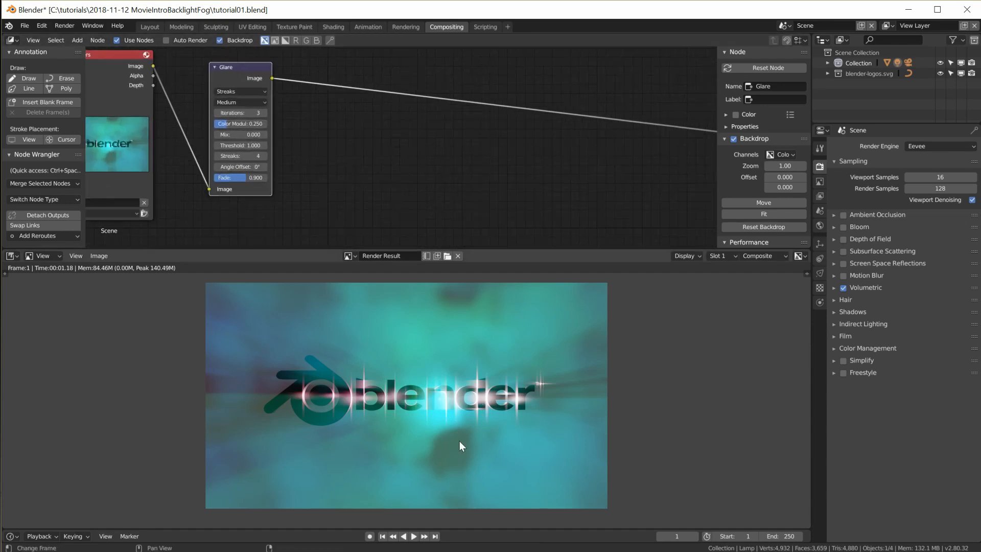
scroll(438, 418, "up", 3)
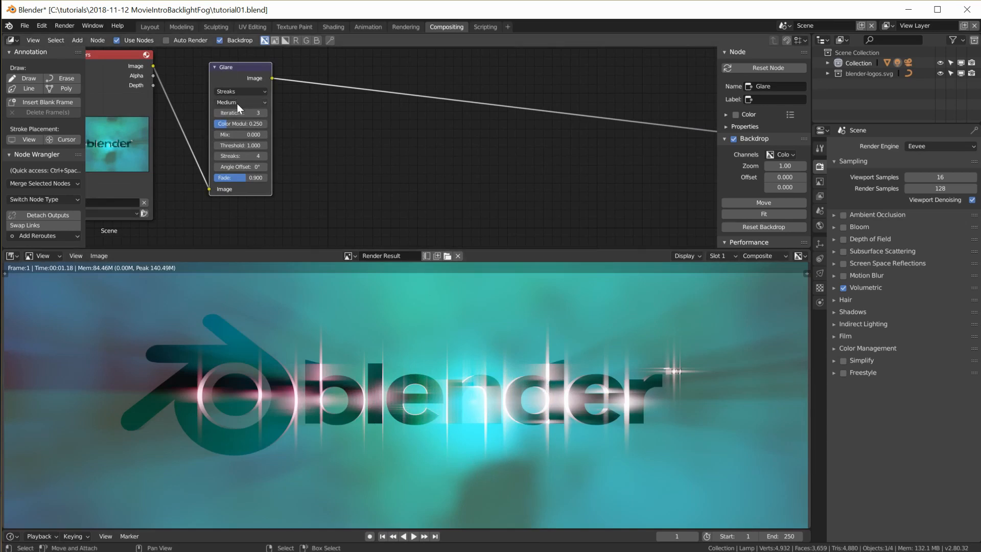
double_click(241, 145)
type("10")
key("Return")
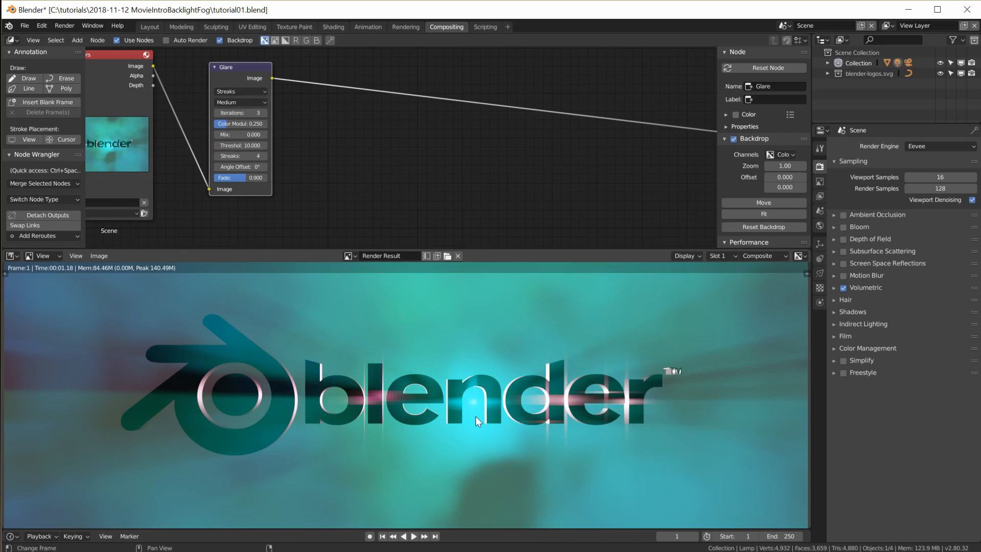
- Delete the Glare node from the compositing tree
scroll(294, 121, "down", 1)
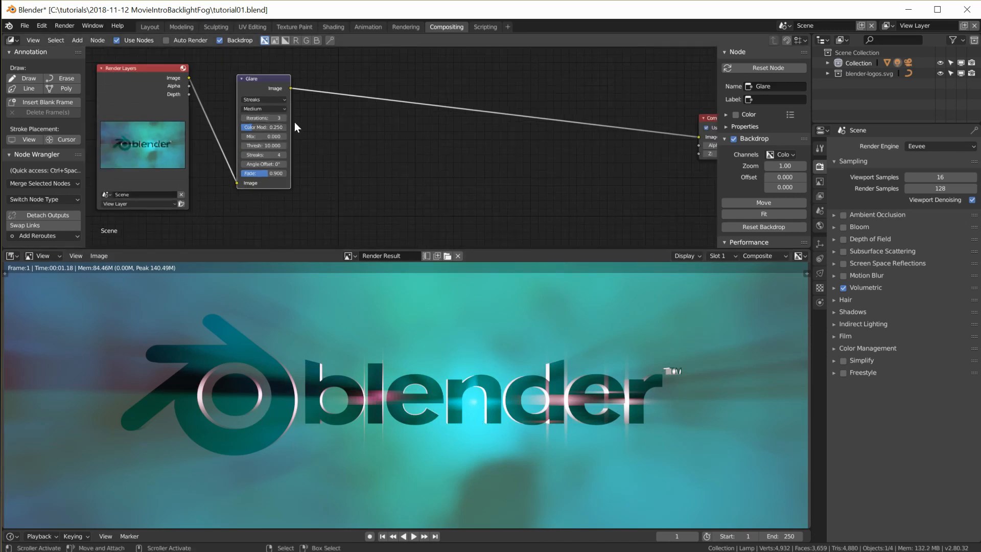
scroll(294, 121, "down", 2)
scroll(296, 124, "down", 1)
middle_click_drag(400, 161, 400, 132)
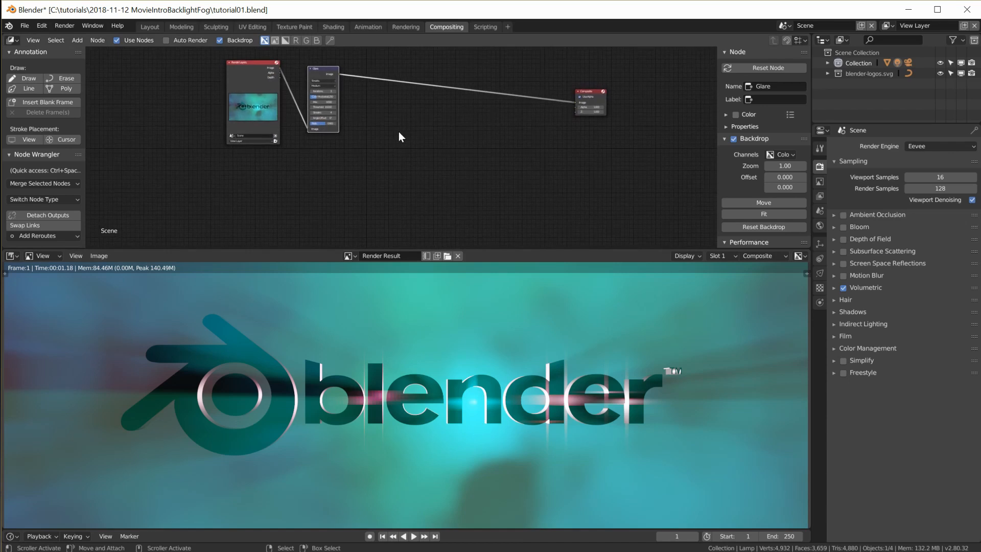
key("x")
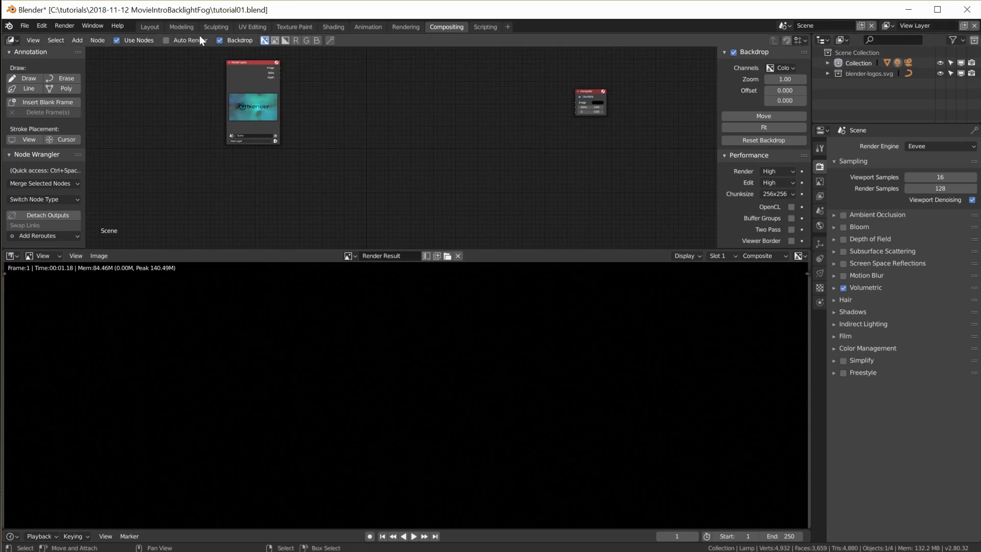
- Return to the Layout workspace, add an ico sphere and scale it down to a small ball
left_click(182, 27)
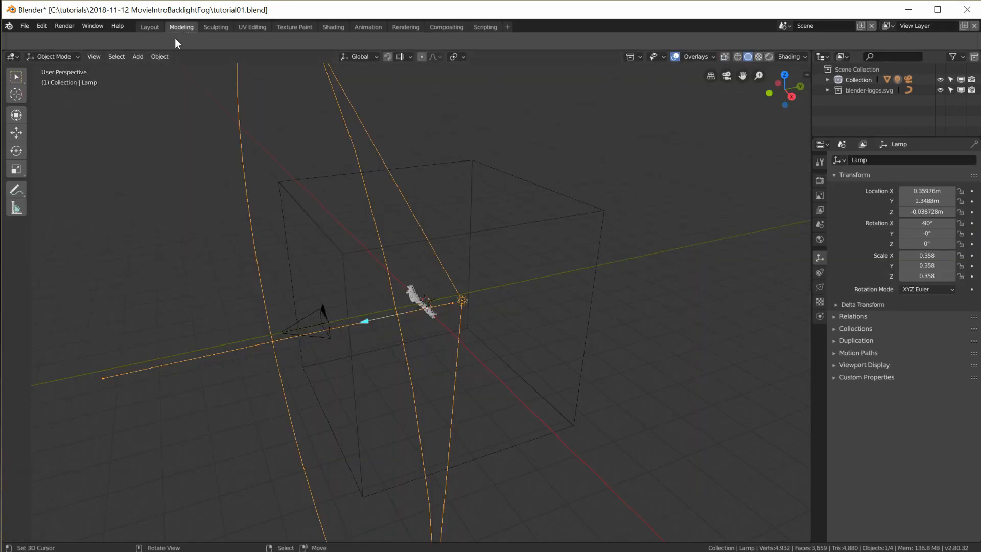
left_click(149, 28)
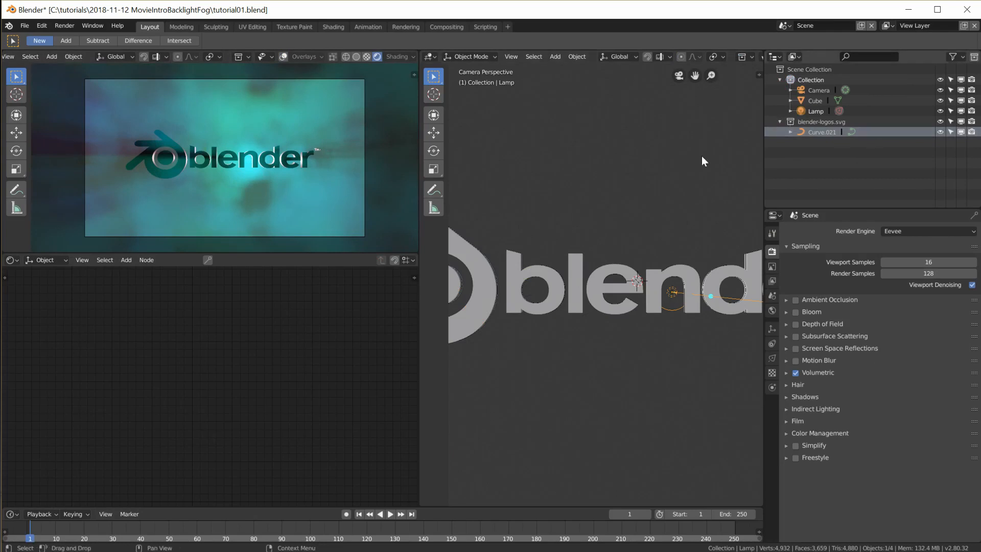
scroll(563, 194, "down", 1)
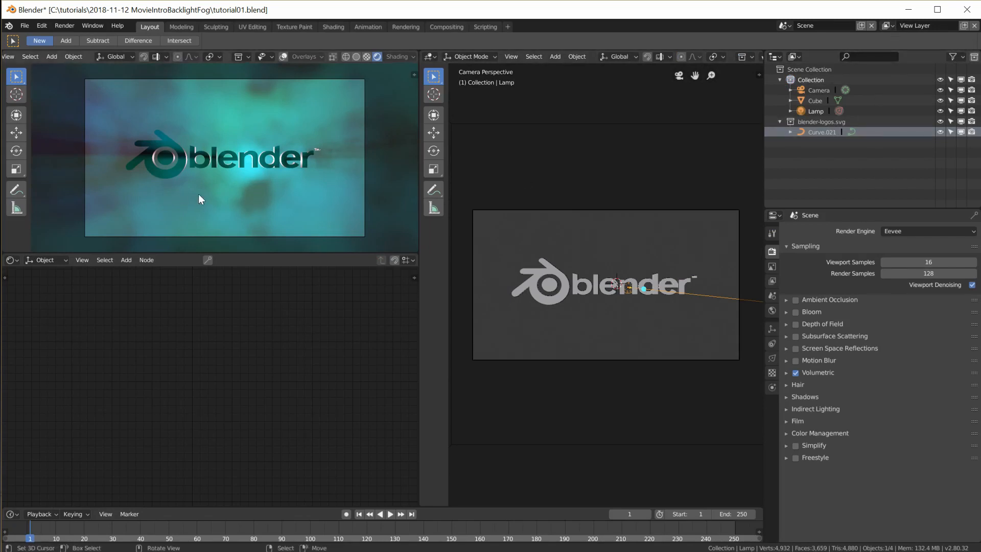
middle_click_drag(627, 328, 649, 281)
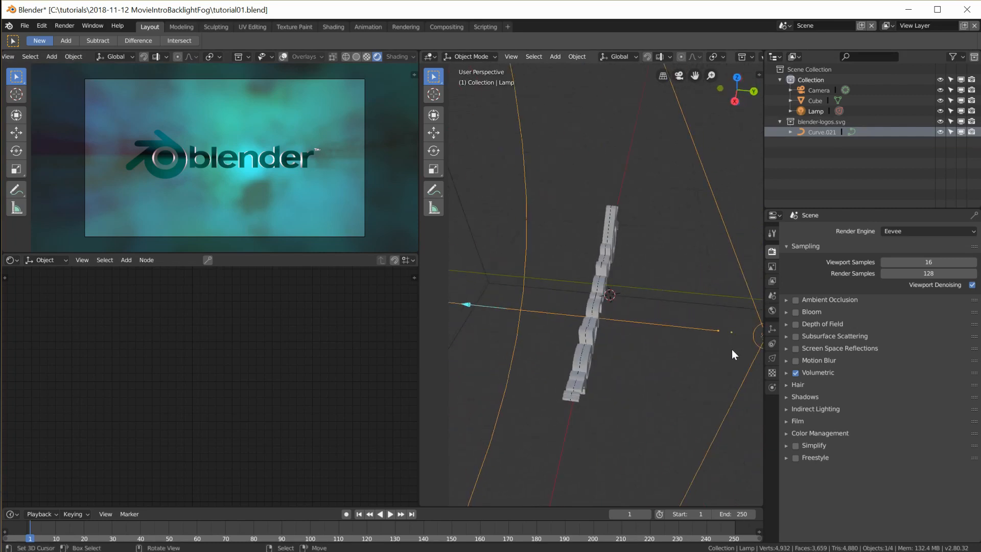
middle_click_drag(734, 350, 657, 306)
key("shift+a")
mouse_move(654, 303)
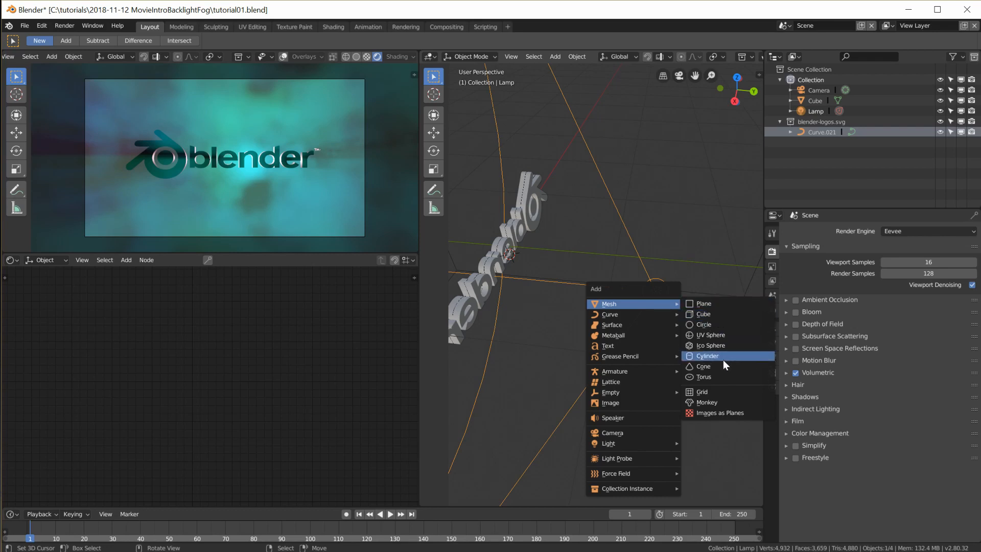
left_click(718, 347)
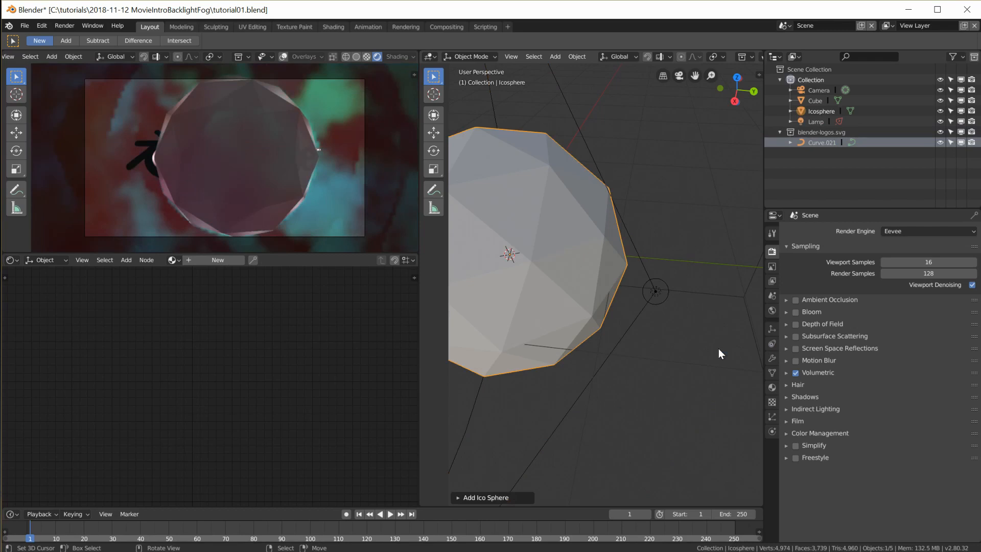
key("s")
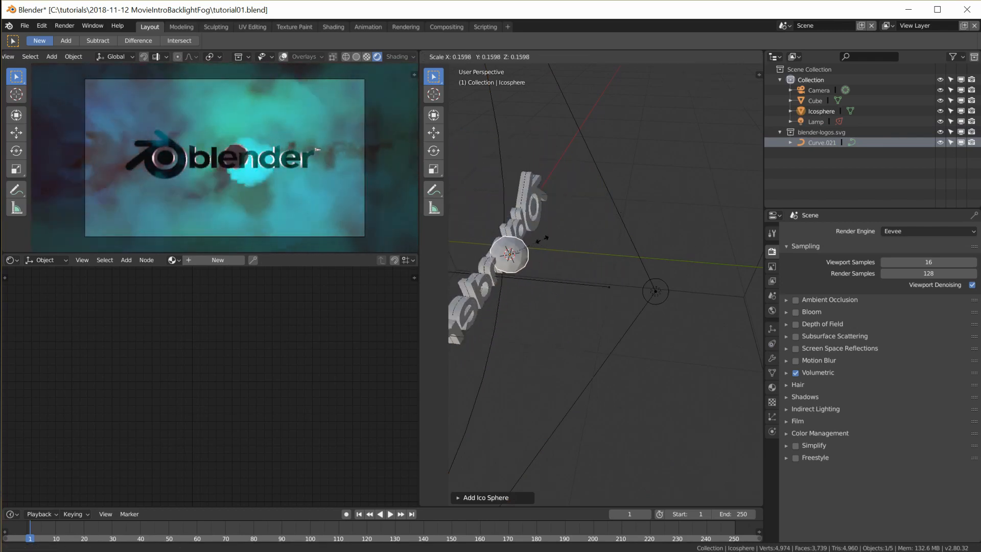
left_click(531, 252)
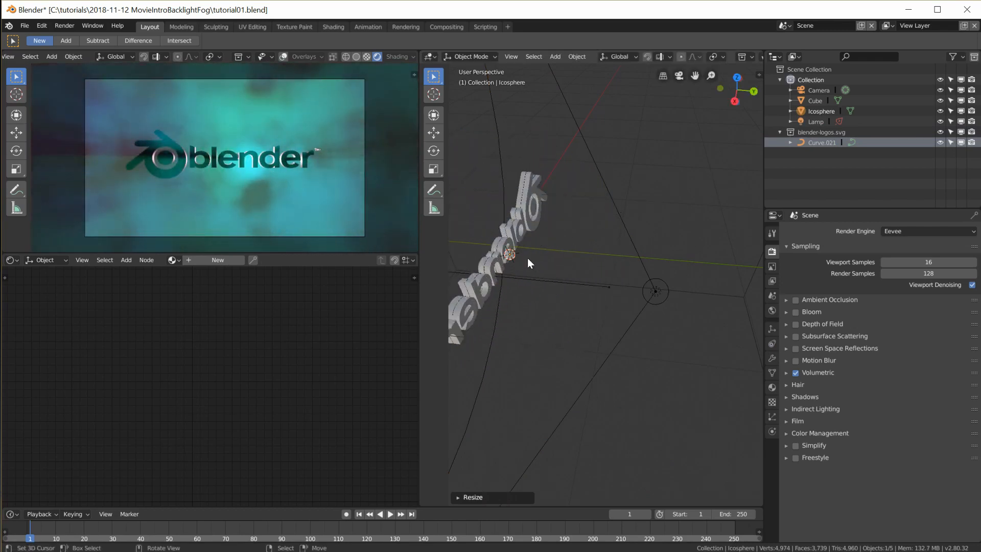
- Move the ico sphere behind the logo and place it directly behind the lamp in top view
key("g")
left_click(675, 270)
key("KP_7")
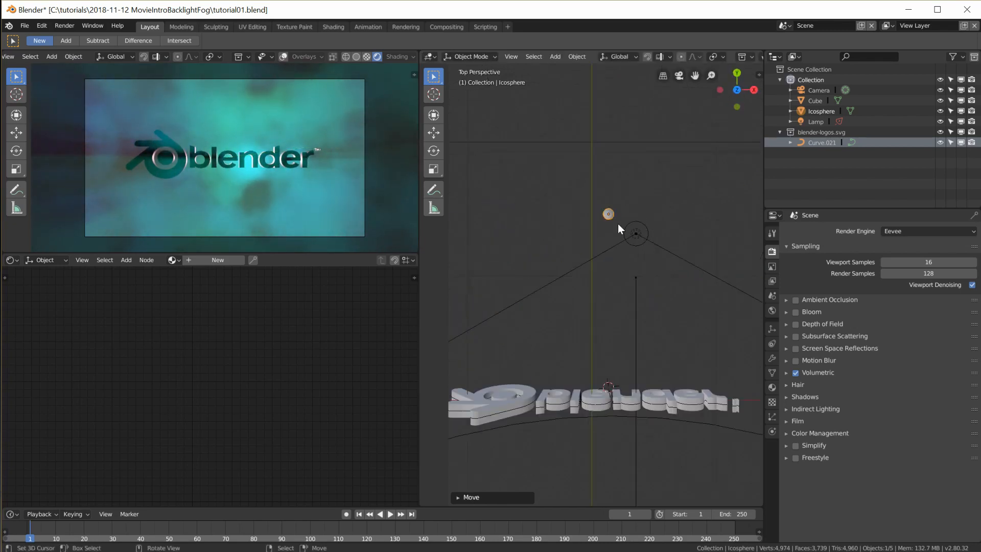
key("g")
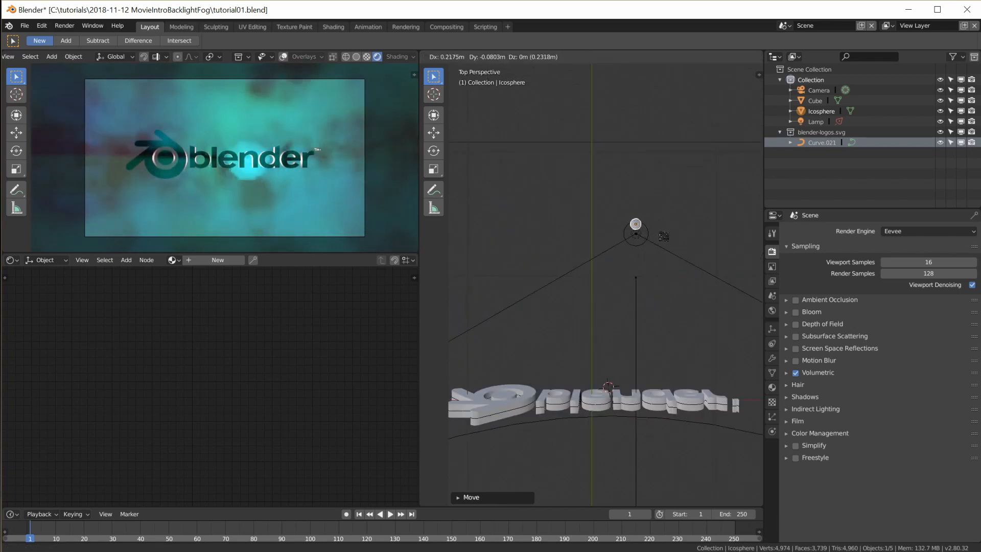
left_click(662, 235)
- Align the ico sphere with the lamp's centre in front orthographic view
scroll(664, 251, "up", 4)
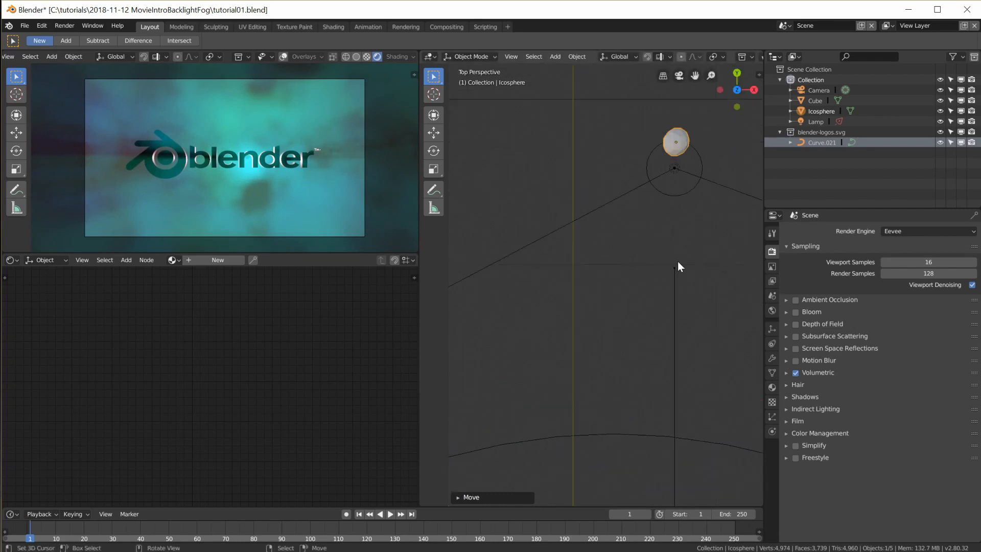
middle_click_drag(708, 290, 599, 216)
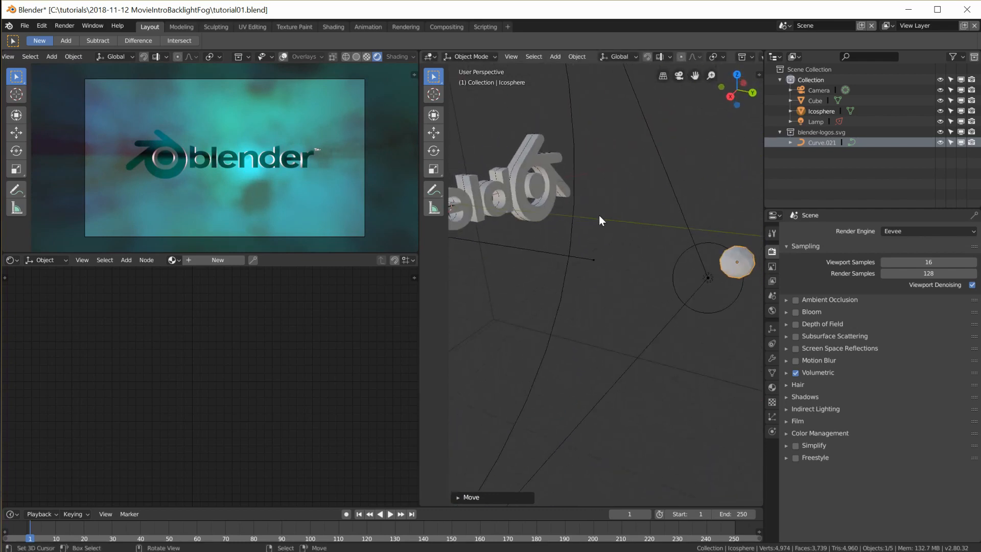
key("KP_1")
key("KP_5")
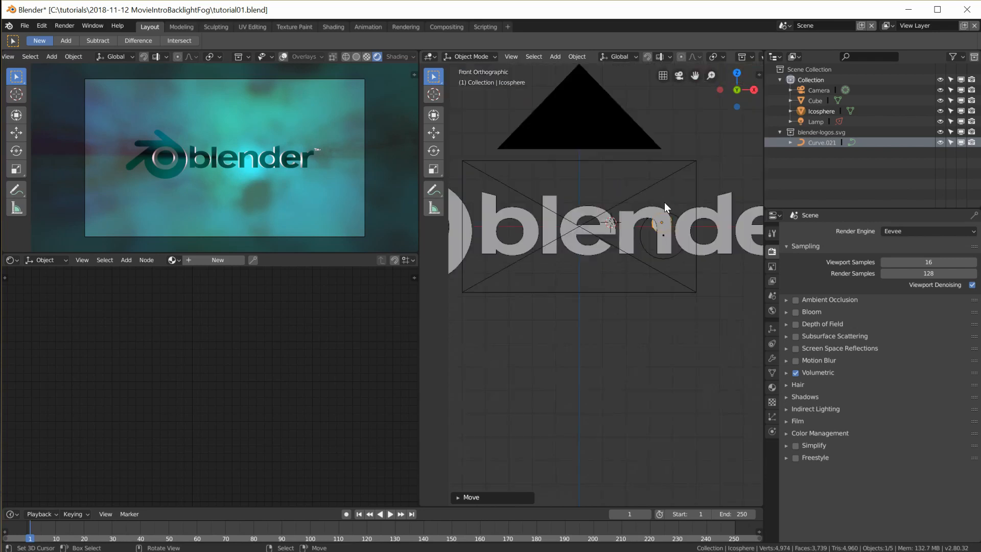
scroll(691, 210, "up", 4)
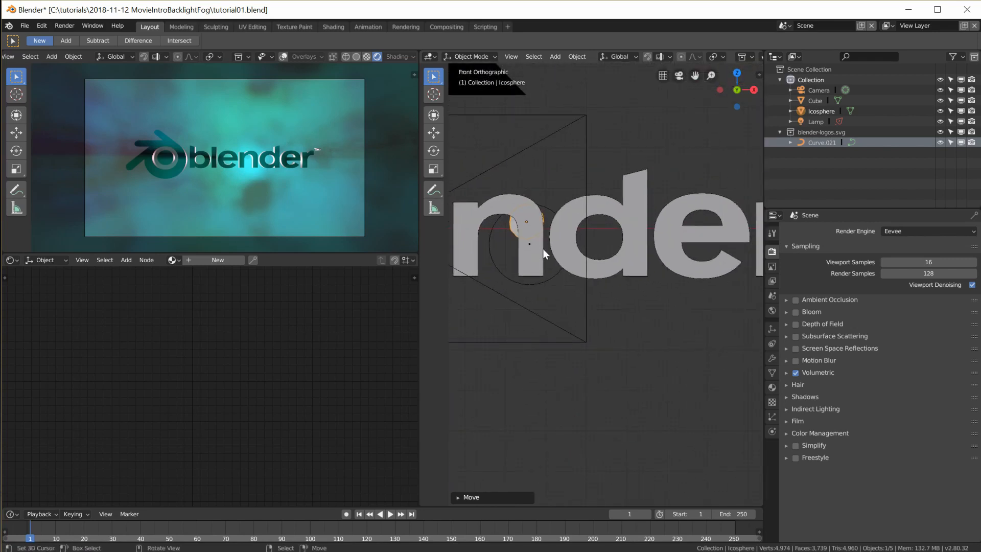
key("g")
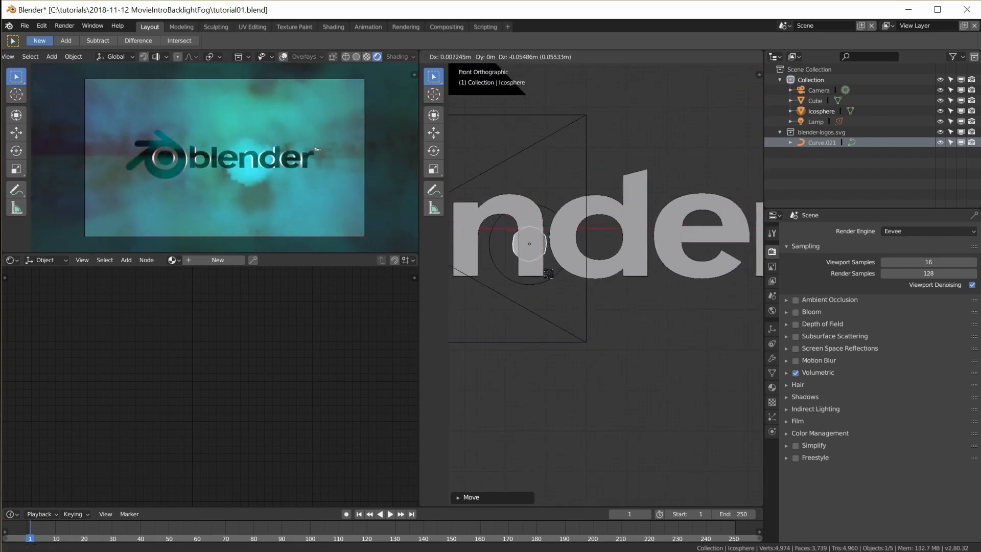
left_click(547, 272)
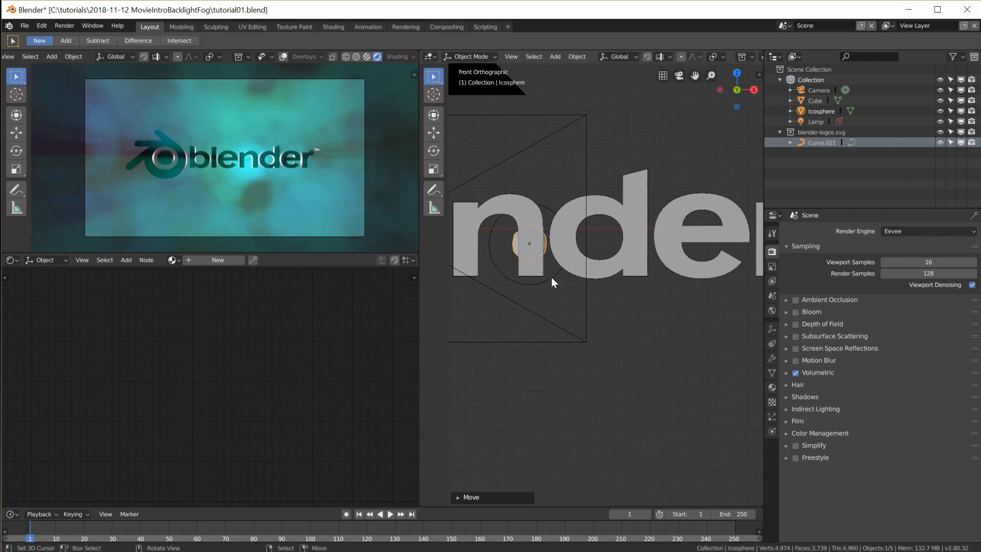
- Scale the ico sphere down to about 0.64 of its size while looking through the camera
key("KP_0")
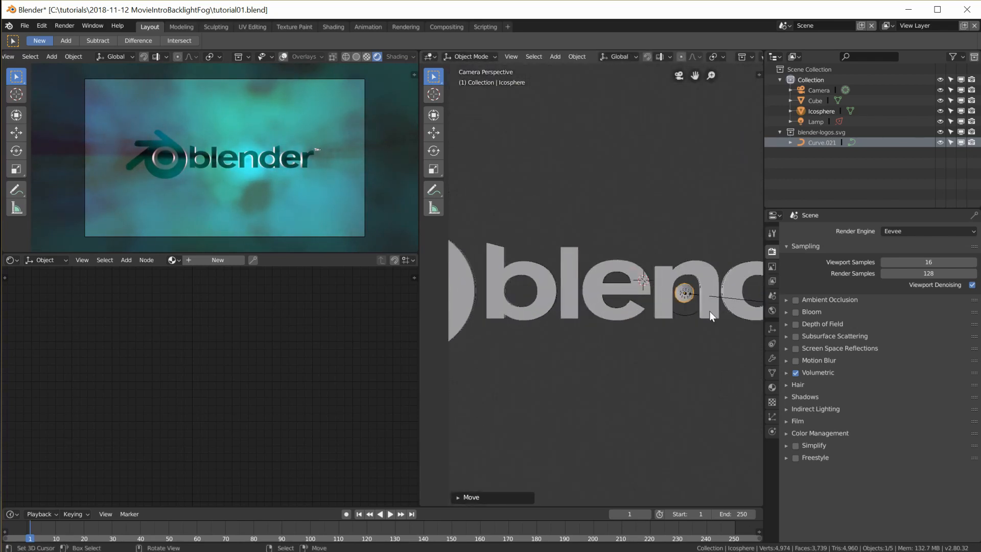
key("s")
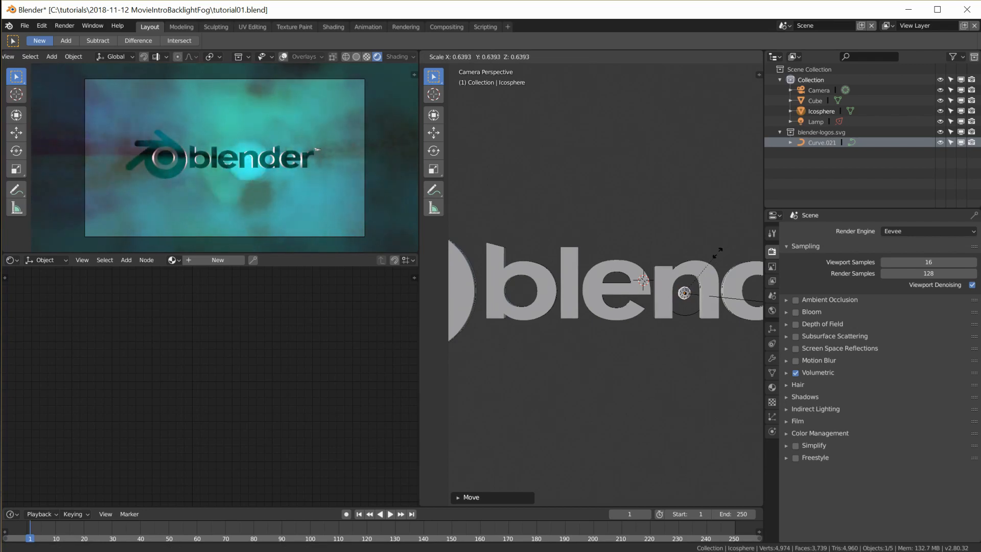
left_click(717, 253)
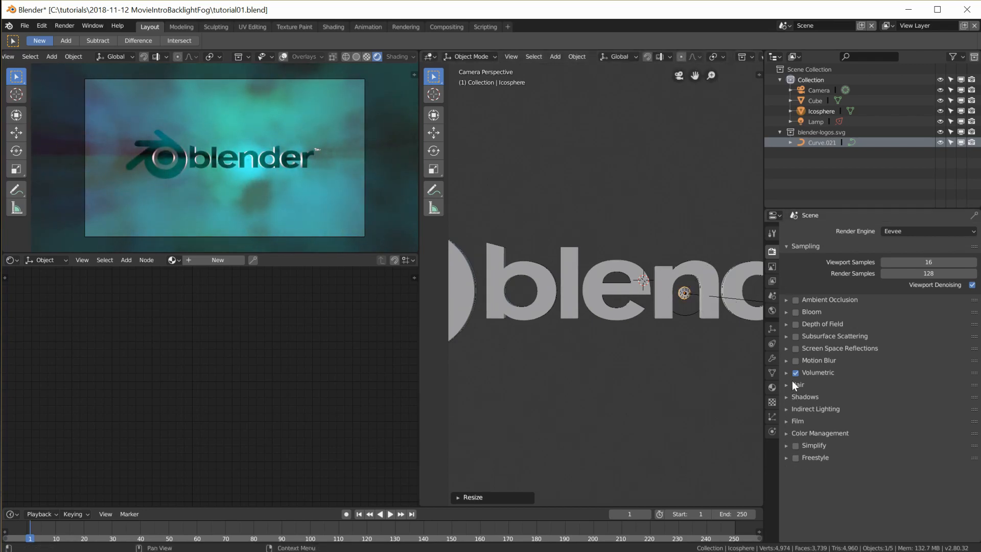
- Give the ico sphere a new node-based material with an Emission surface and set its strength to 50
left_click(774, 387)
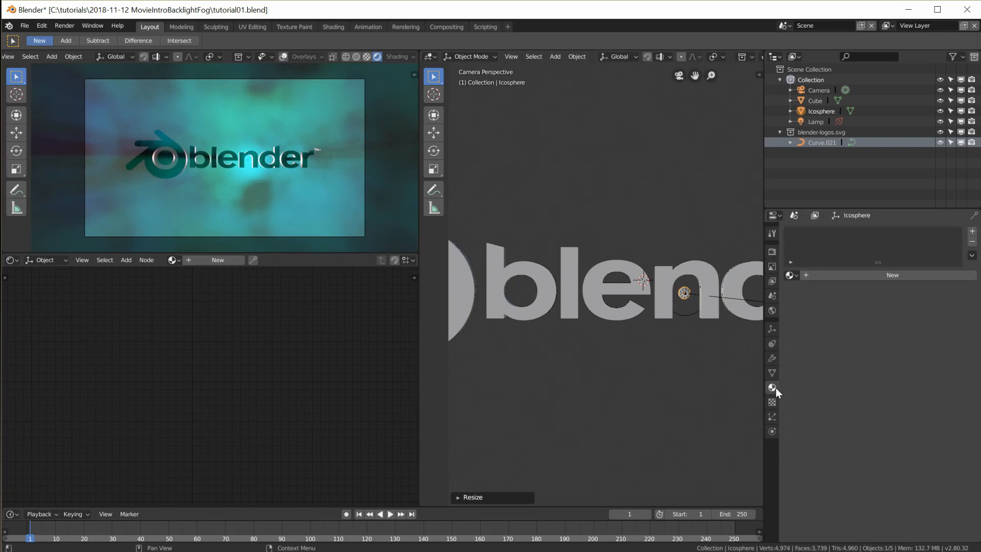
left_click(872, 280)
left_click(875, 318)
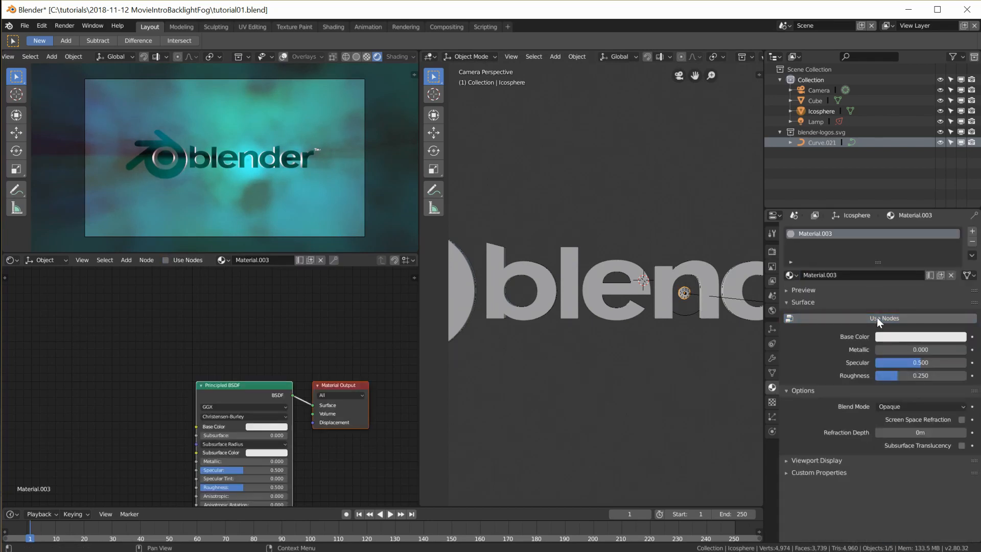
left_click(877, 318)
left_click(912, 335)
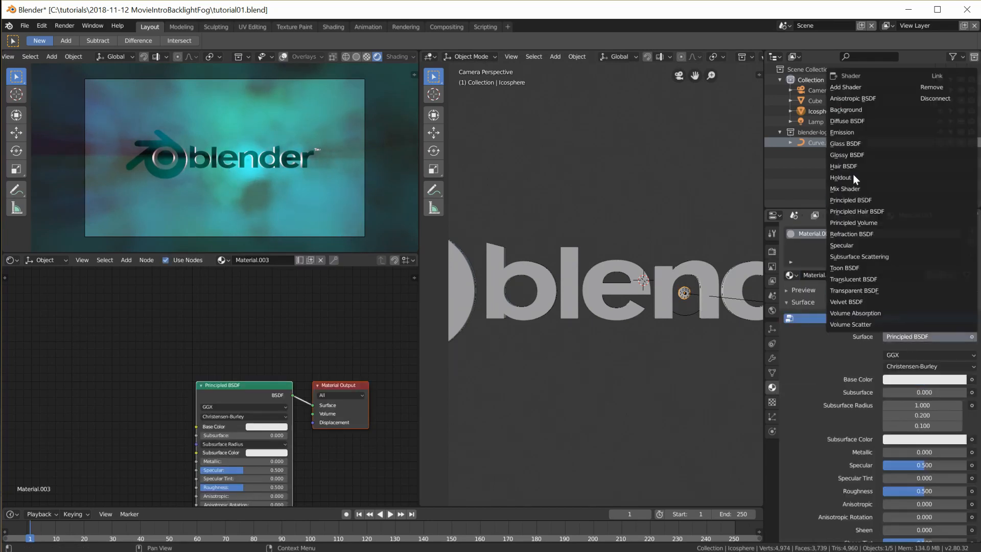
left_click(846, 133)
left_click(925, 370)
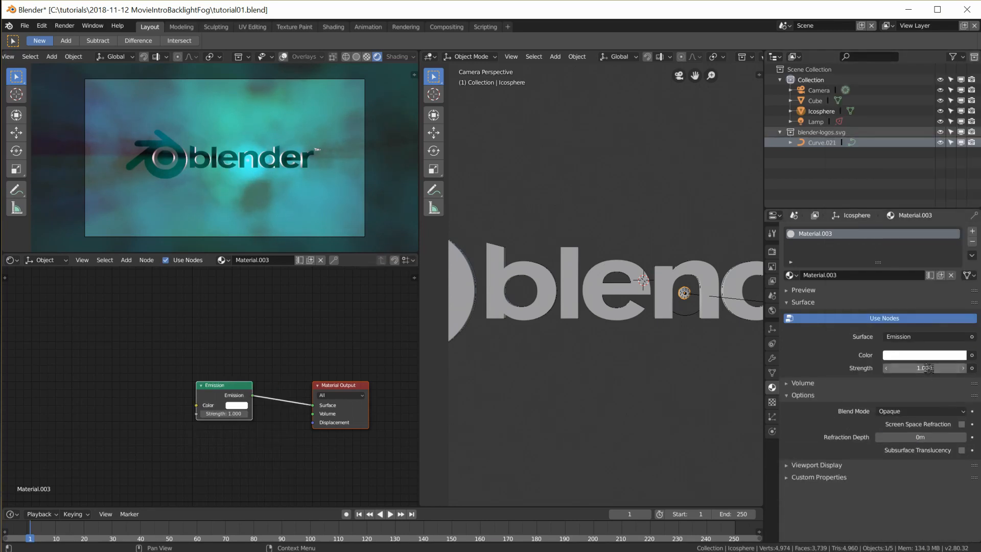
type("50")
key("Return")
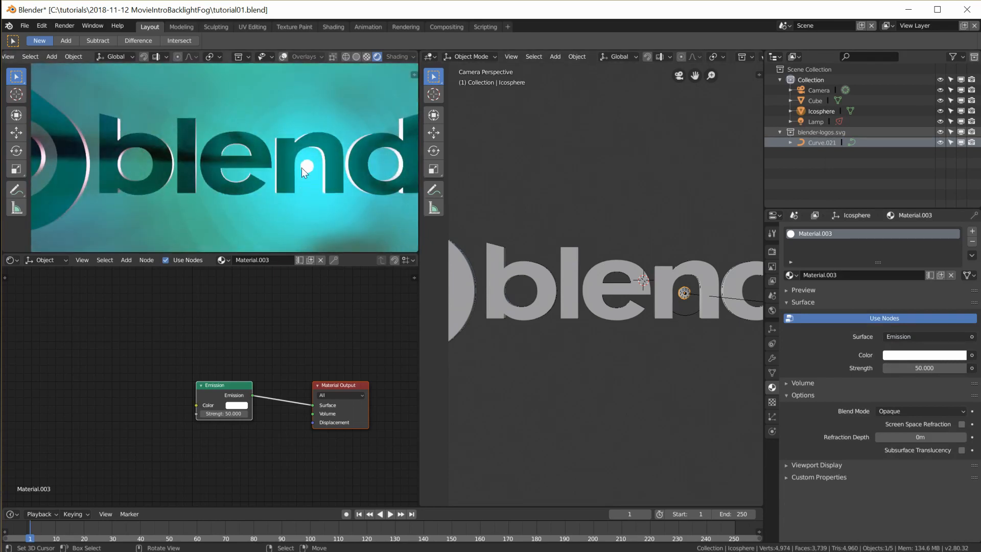
- Render the frame and show the Render Layers image through a Viewer node in the Compositing workspace, placing it above the Composite node
key("Home")
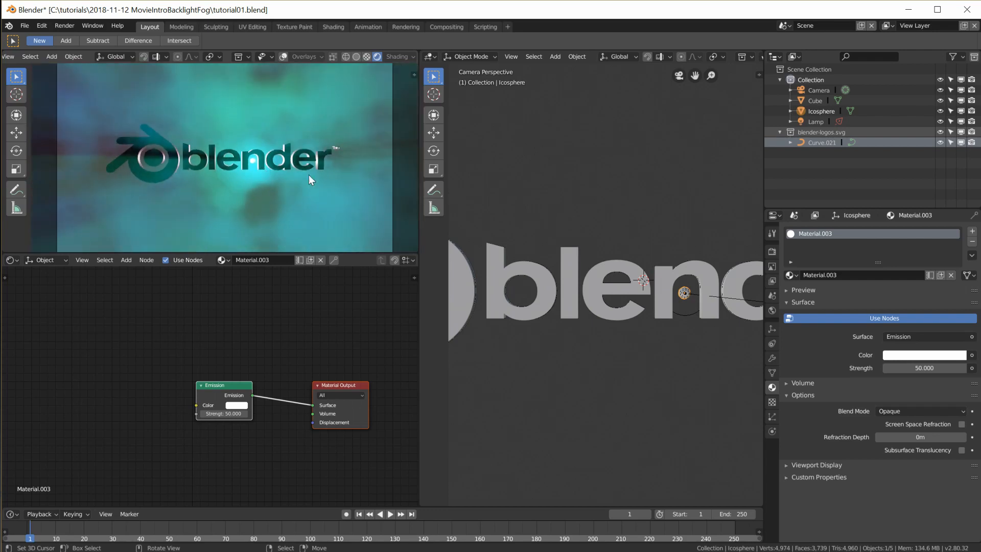
key("F12")
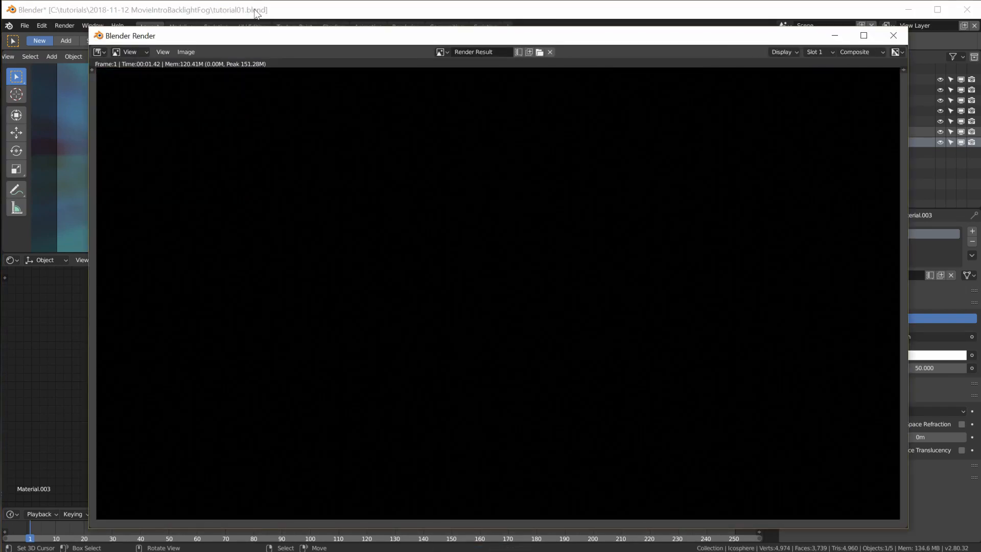
left_click(447, 26)
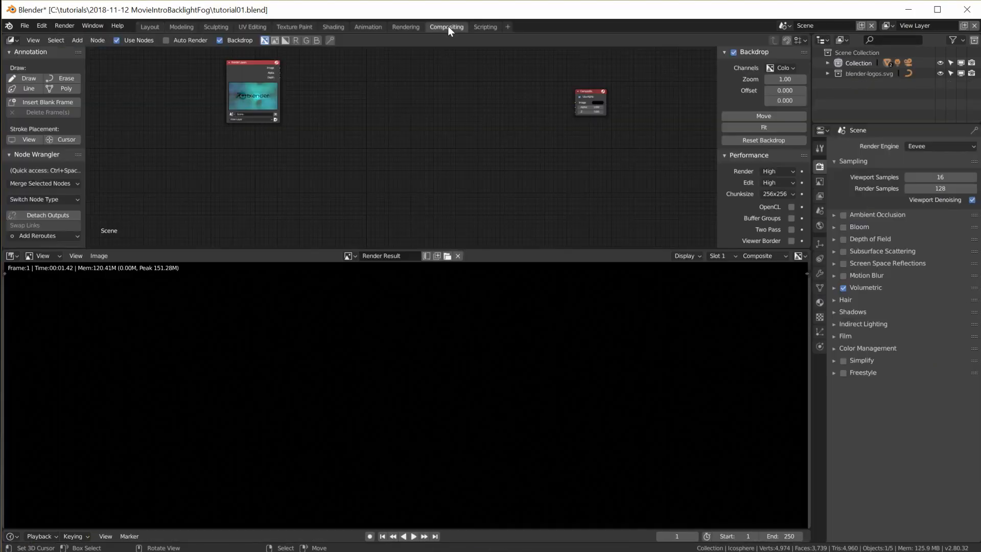
left_click(256, 71, "ctrl+shift")
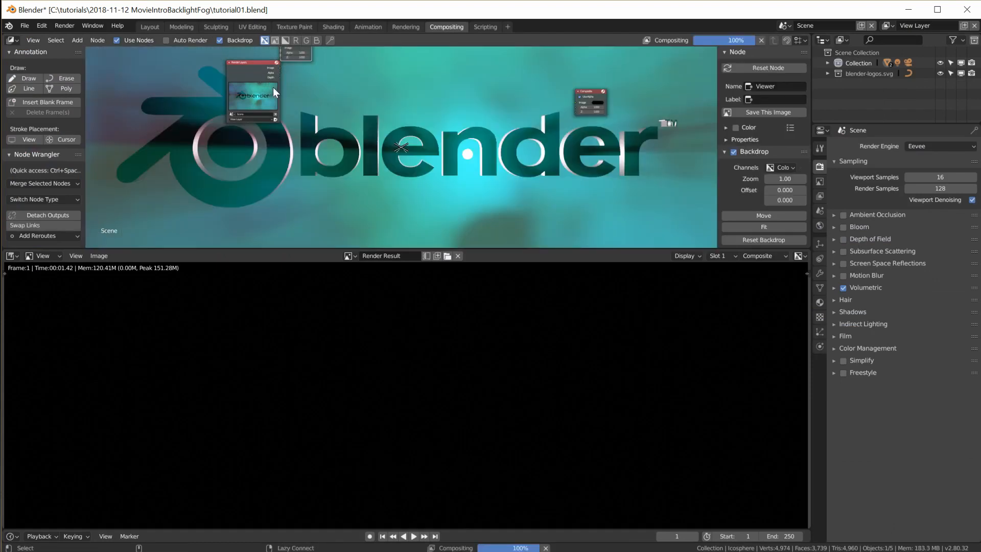
left_click_drag(299, 53, 593, 78)
- Add a Glare filter node and insert it on the link between the Render Layers and Viewer nodes
key("shift+a")
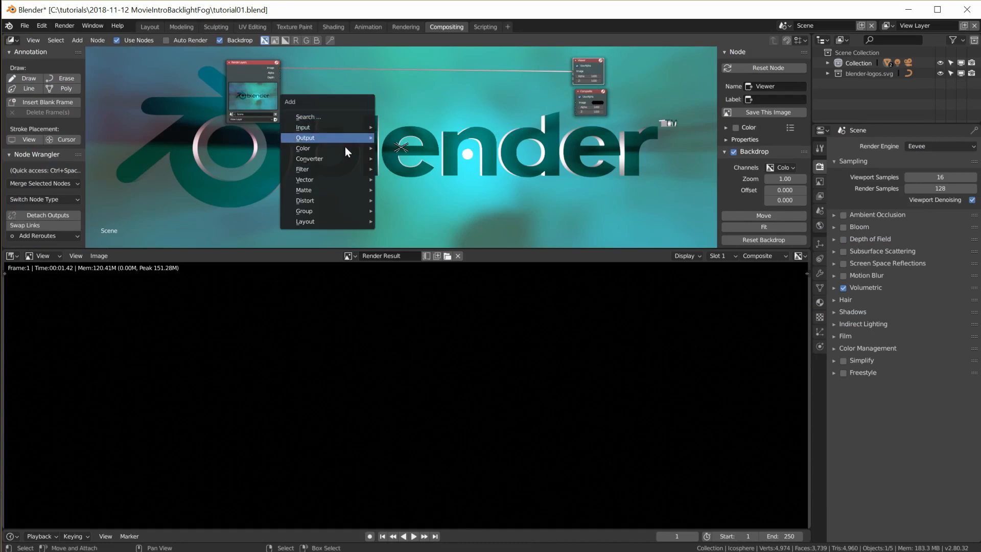
mouse_move(342, 167)
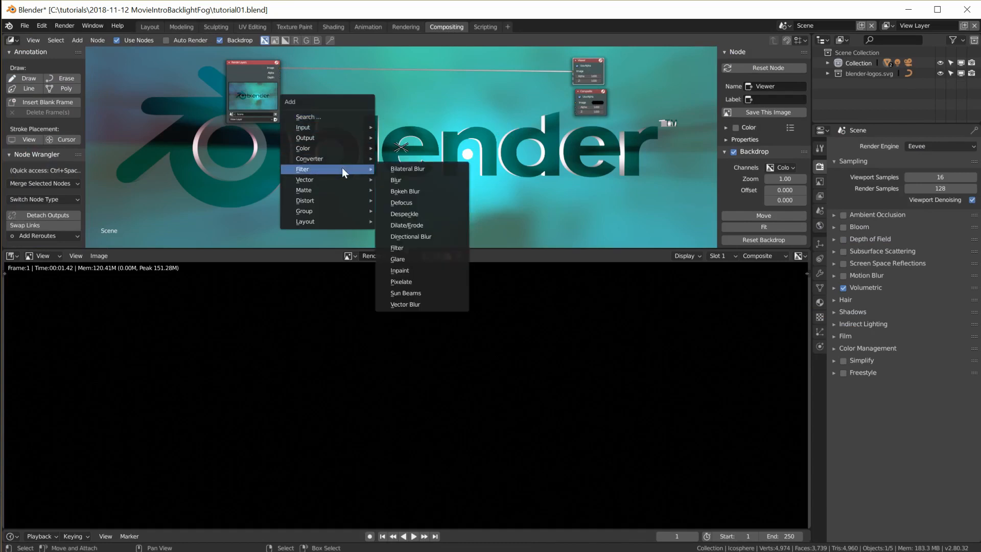
left_click(404, 260)
left_click(317, 67)
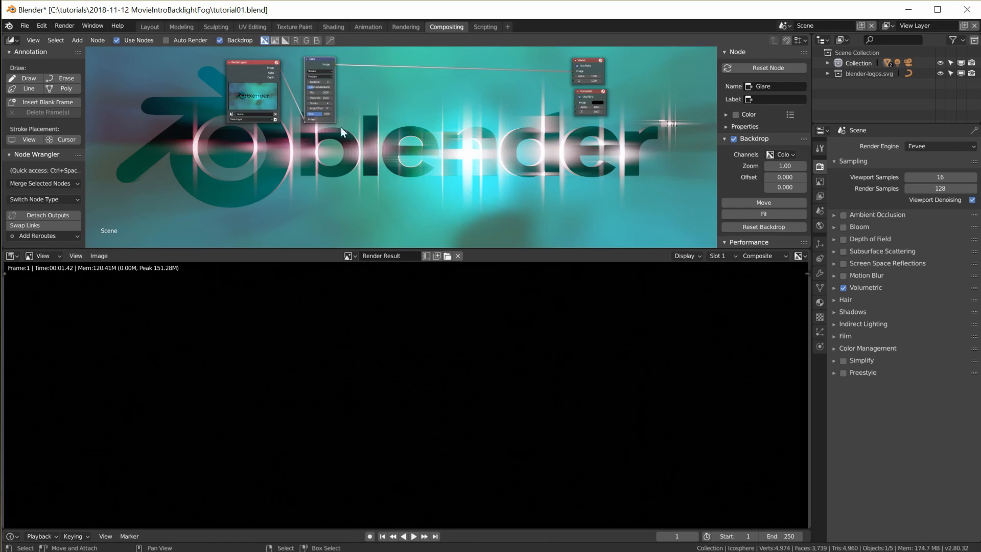
- Set the Glare node's threshold to 10 and reduce its streaks to 2
scroll(346, 93, "up", 3)
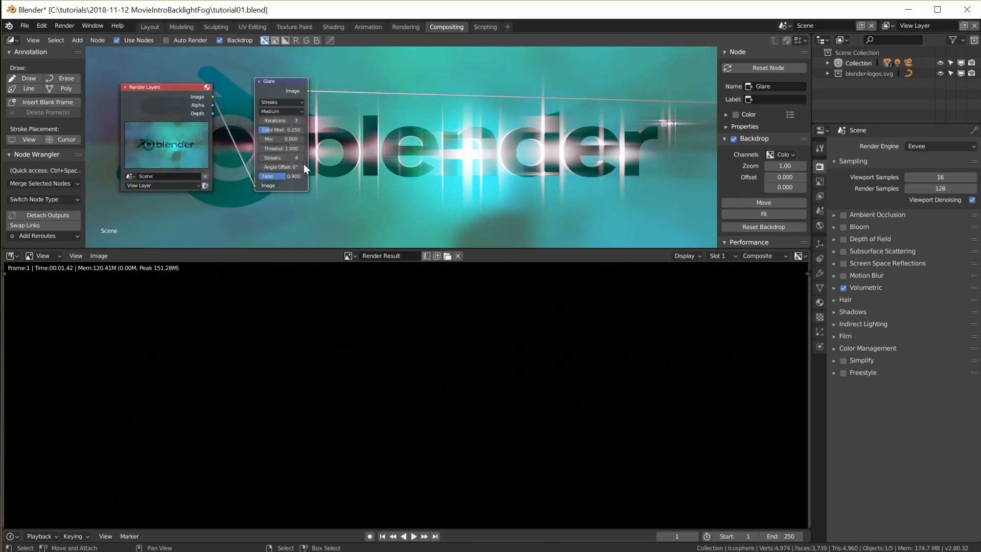
left_click(284, 150)
type("10")
key("Return")
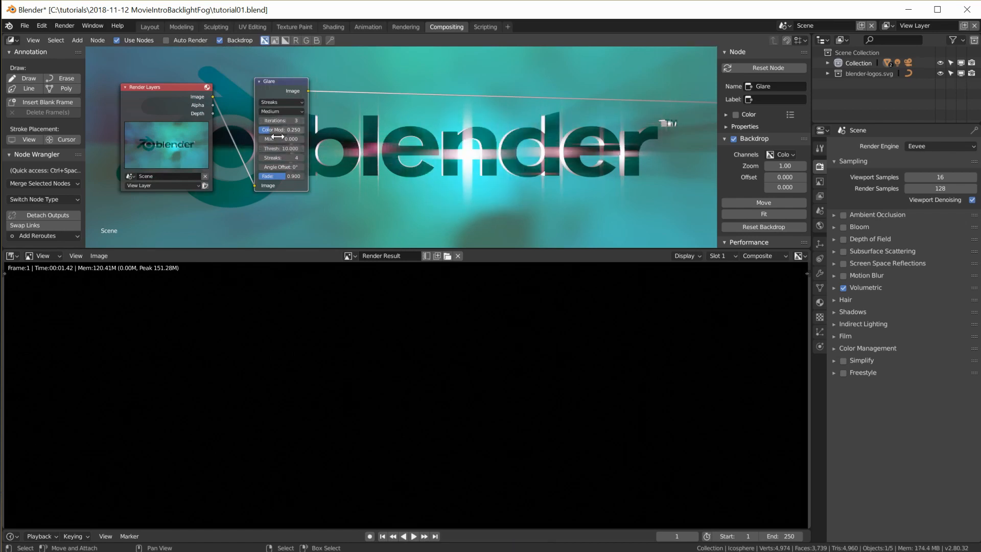
left_click(260, 158)
left_click(261, 157)
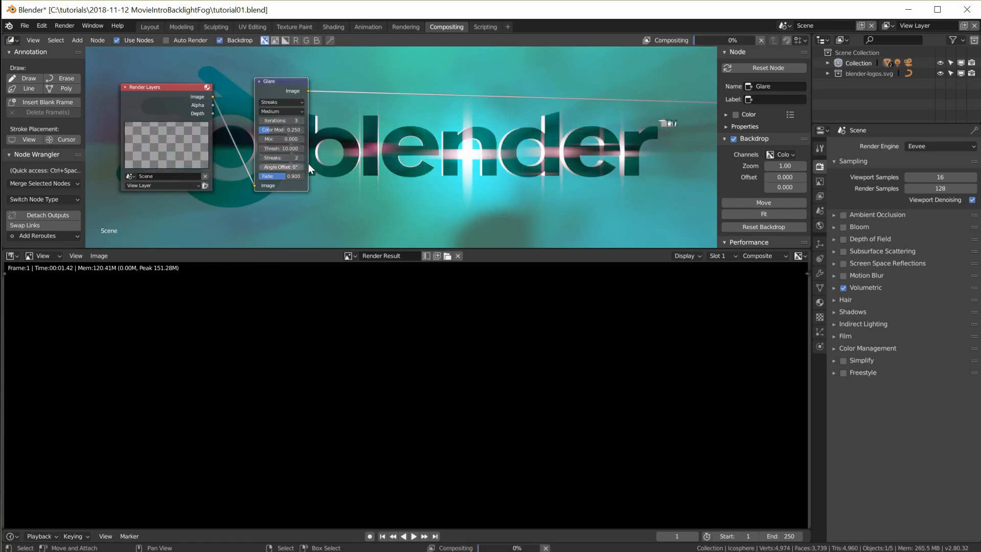
- Try a threshold of 50 on the Glare node
left_click(296, 149)
type("50")
key("Return")
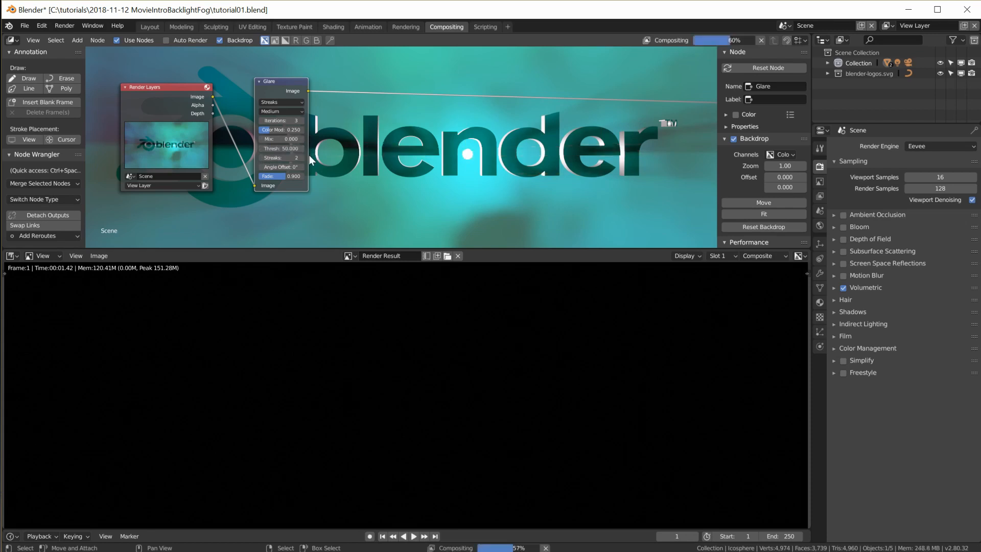
- Set the Glare node's threshold to 30 and check the streak across the logo in the backdrop
left_click(286, 149)
type("30")
key("Return")
scroll(505, 155, "down", 2)
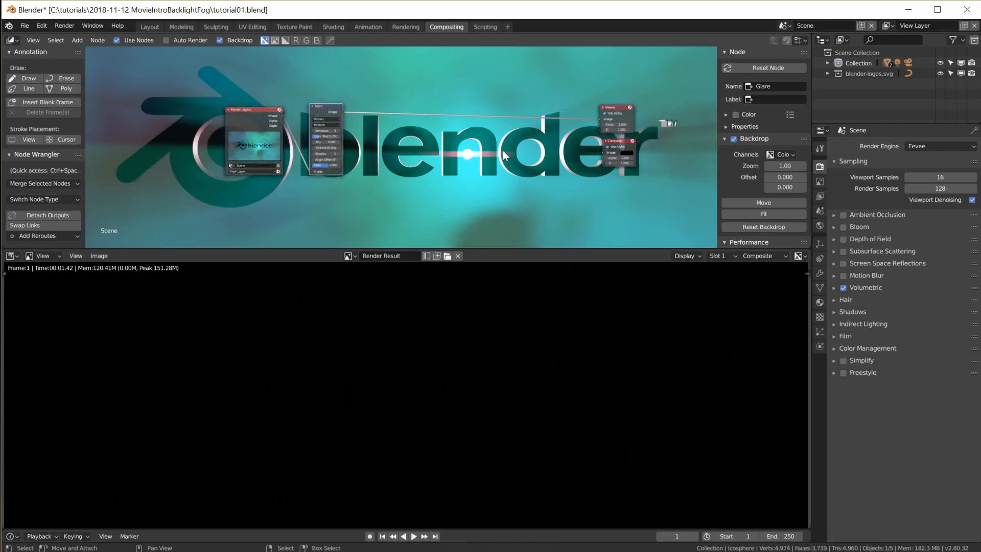
middle_click_drag(533, 160, 535, 127)
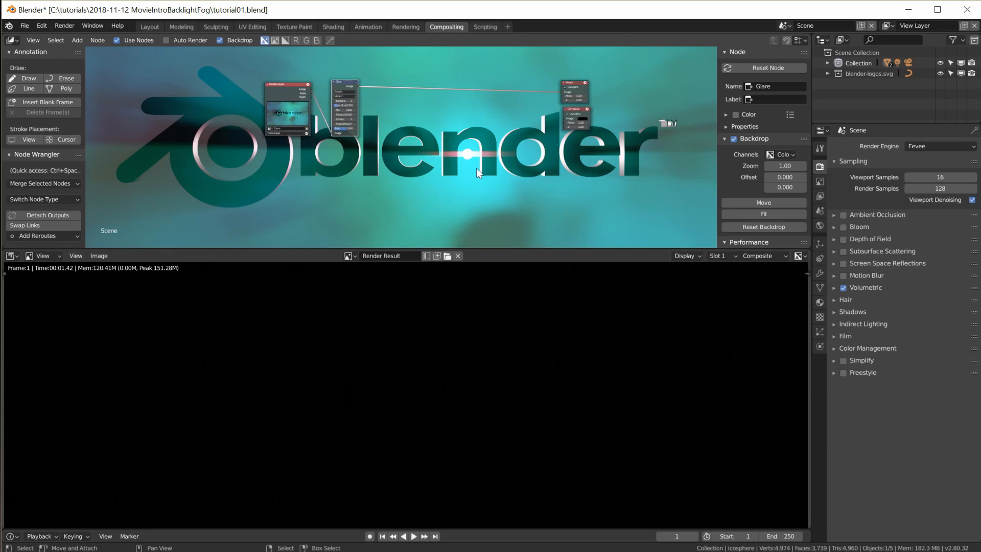
scroll(473, 163, "up", 3)
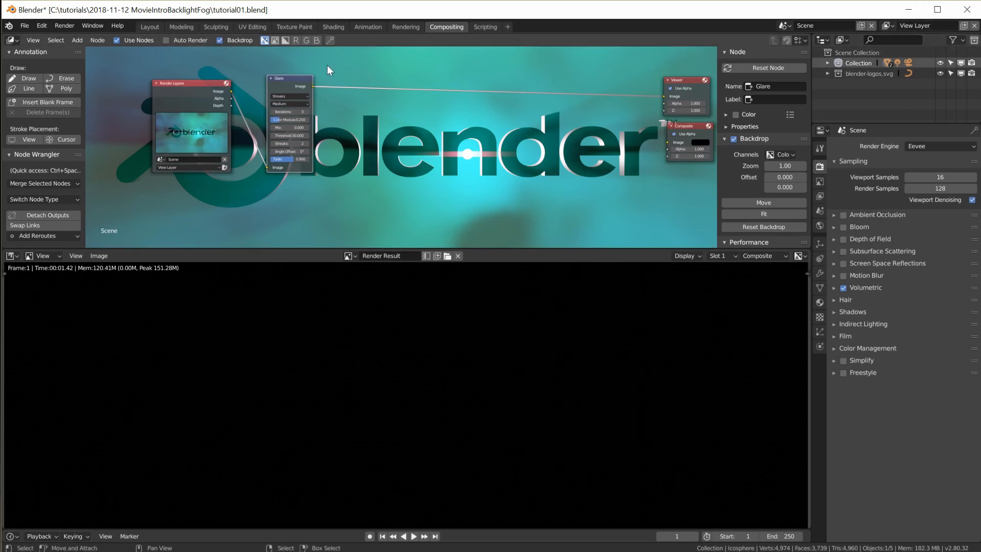
- Return to the Layout workspace and move the logo curve Curve.021 into the main Collection
left_click(183, 27)
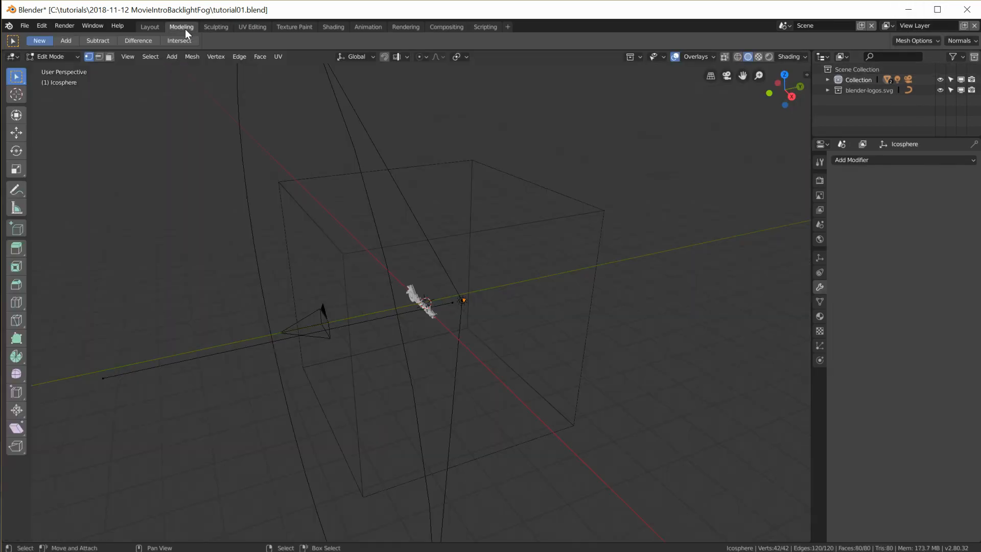
left_click(149, 27)
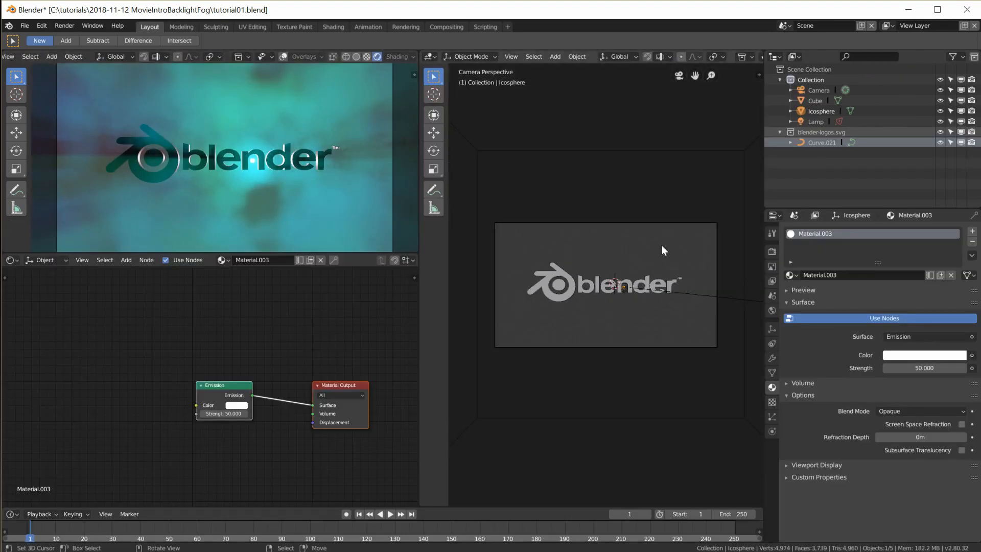
middle_click_drag(643, 278, 728, 220)
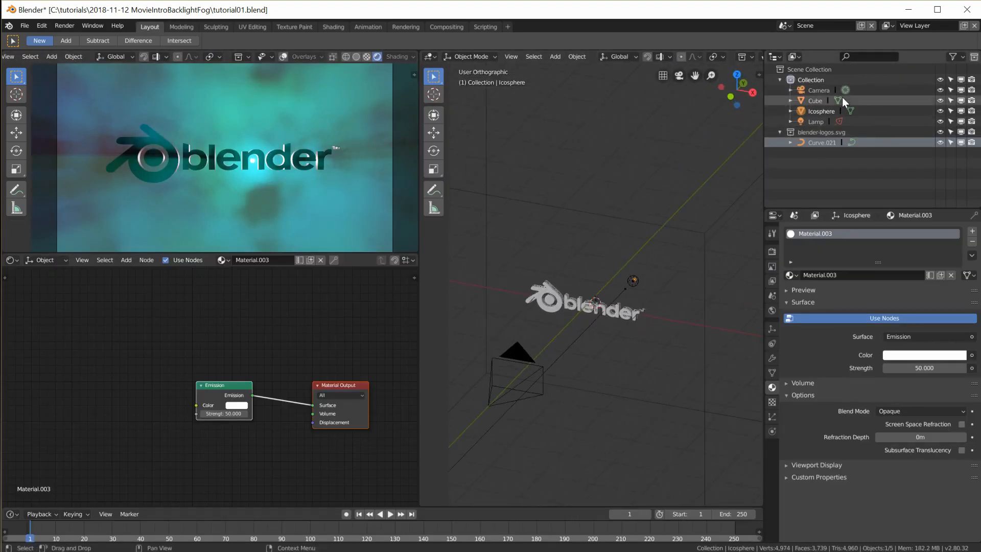
left_click(820, 143)
left_click_drag(820, 143, 819, 103)
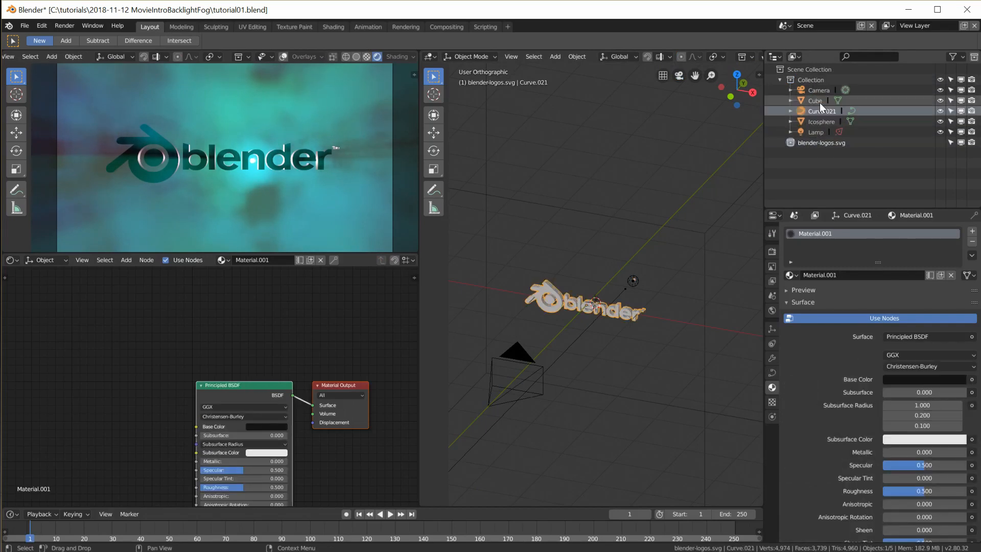
- Delete the empty blender-logos.svg collection from the scene
left_click(817, 146)
right_click(817, 145)
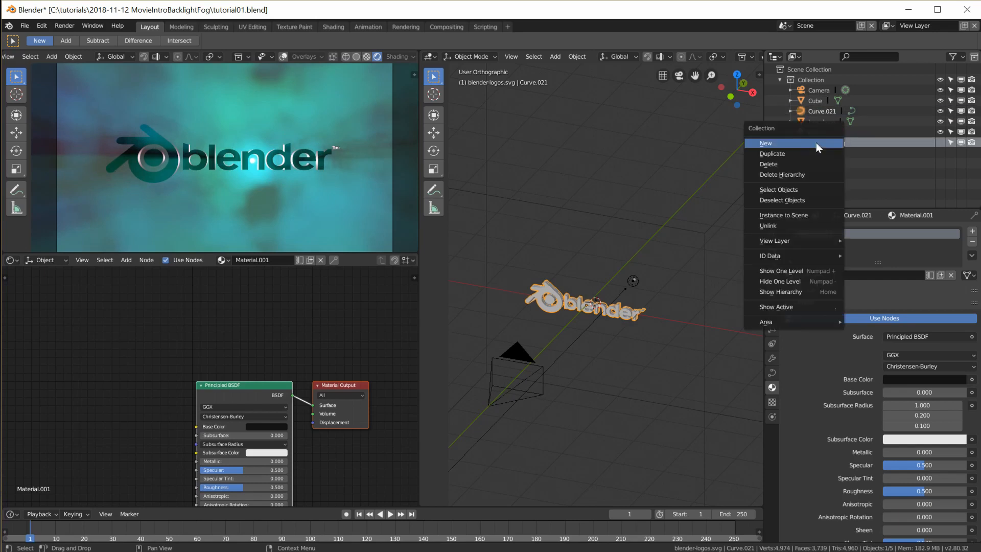
left_click(814, 164)
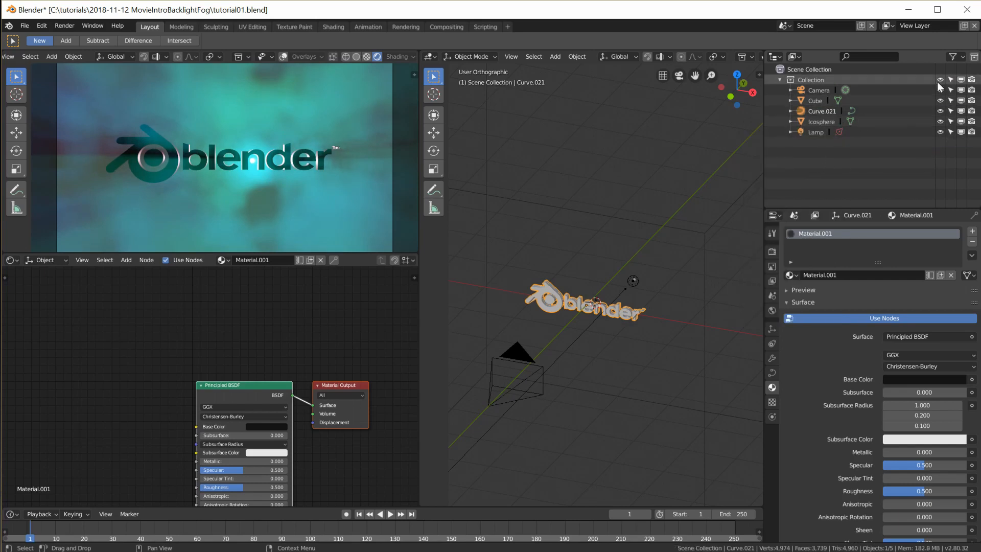
- Create a new collection in the scene and move the ico sphere into it
left_click(975, 57)
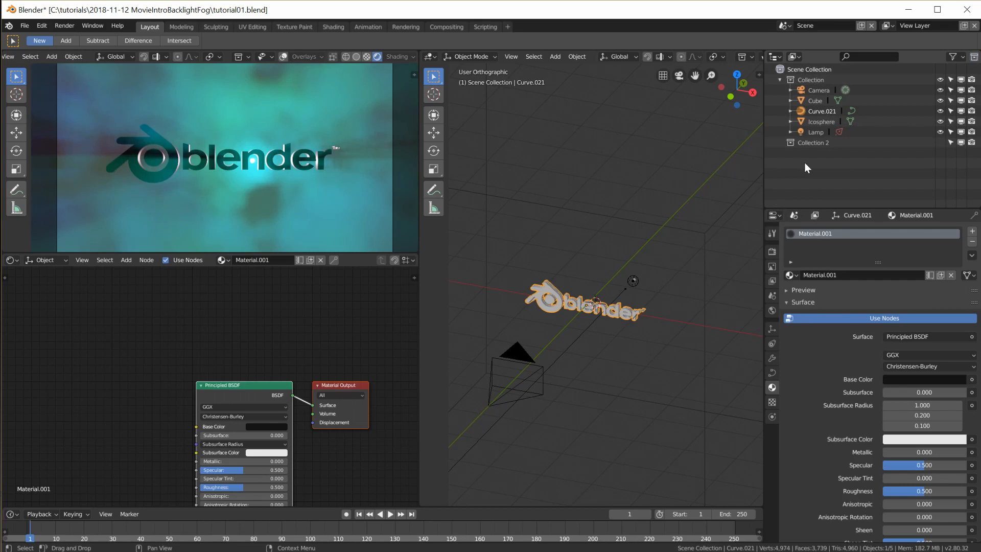
left_click(820, 123)
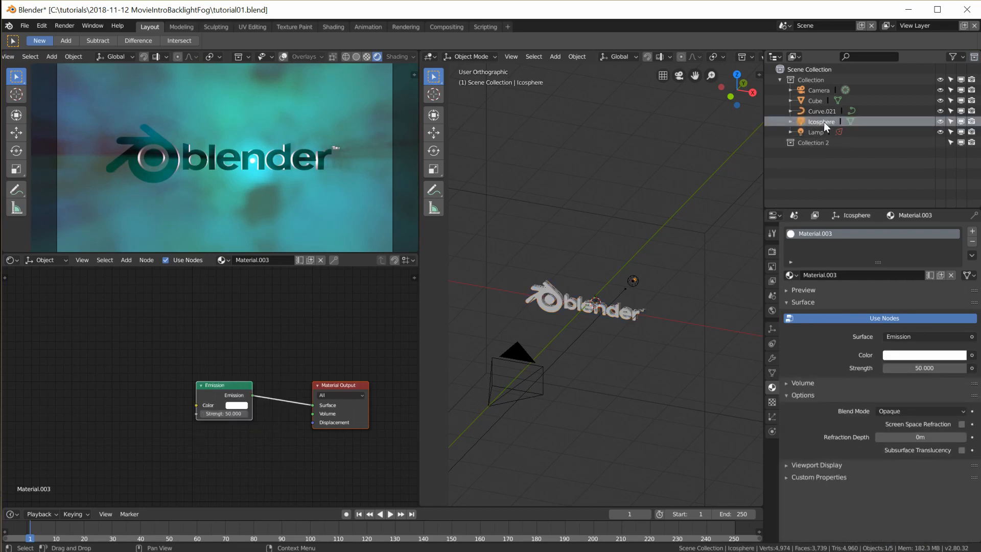
left_click_drag(832, 121, 808, 143)
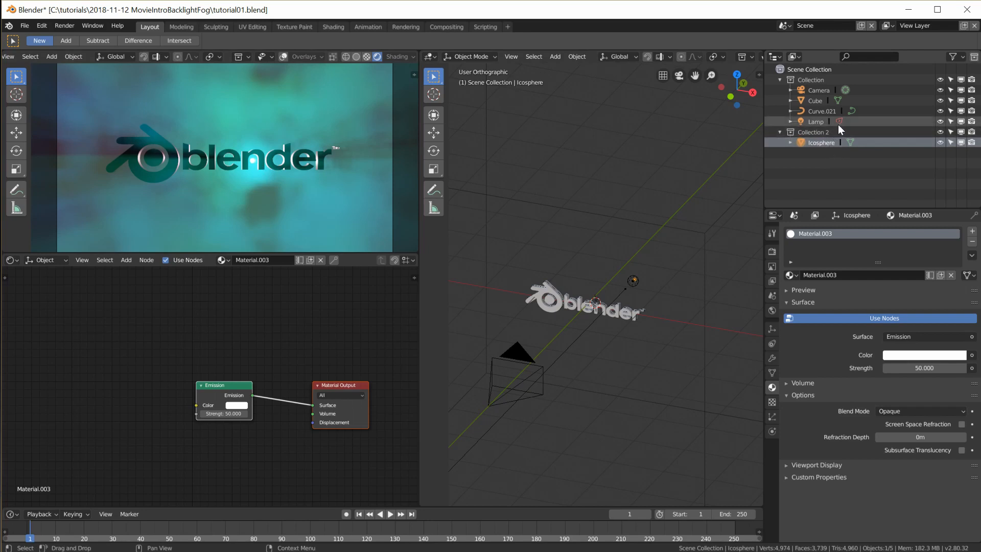
- Rename the logo curve Curve.021 to "blender logo"
double_click(826, 112)
type("blender logo")
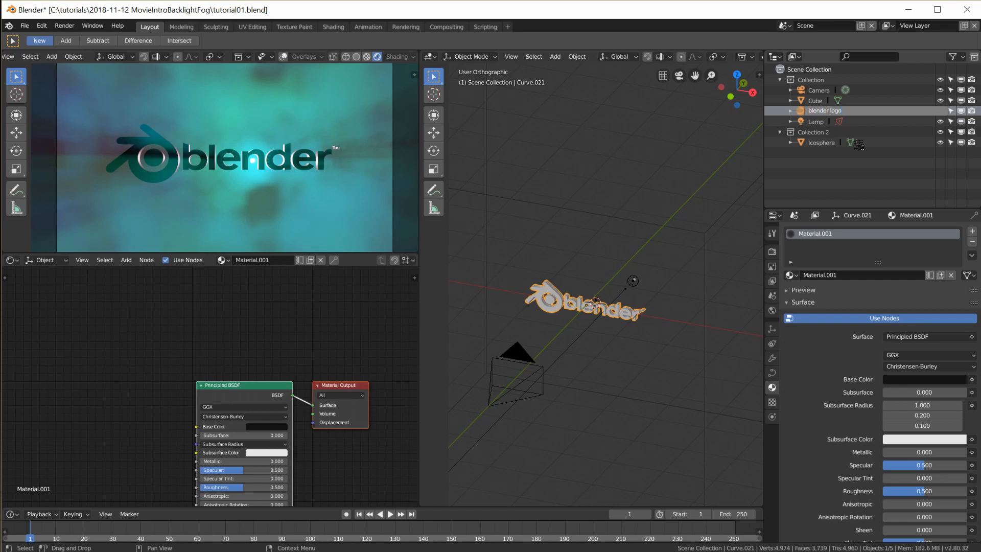
key("Return")
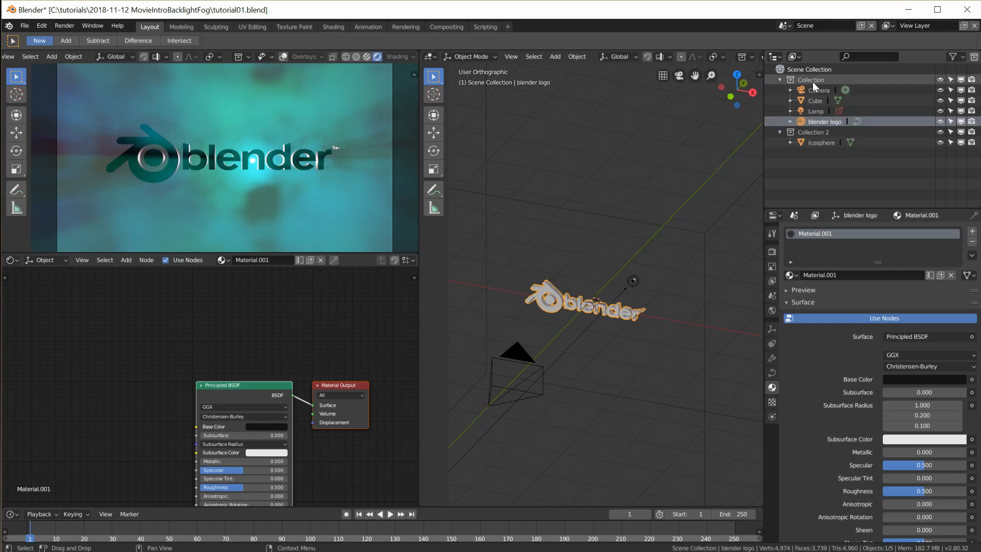
- Rename the current view layer to "fog"
left_click(933, 26)
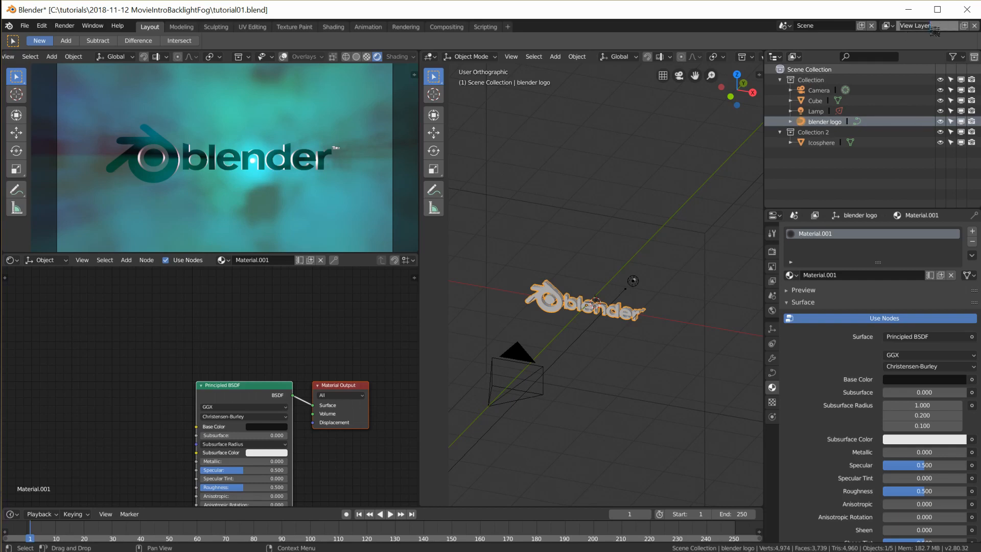
type("log")
key("Return")
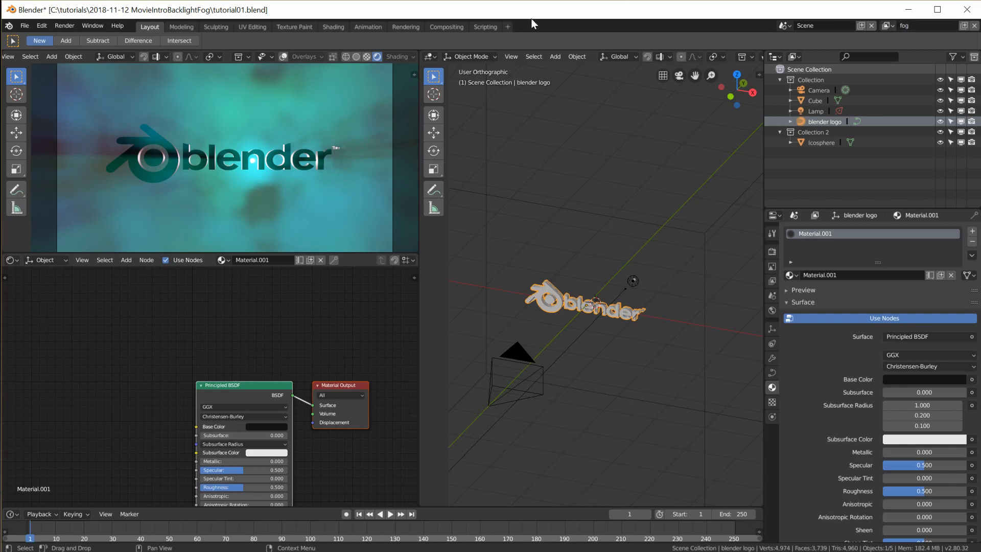
- Exclude Collection 2, which holds the ico sphere, from the fog view layer
left_click(820, 133)
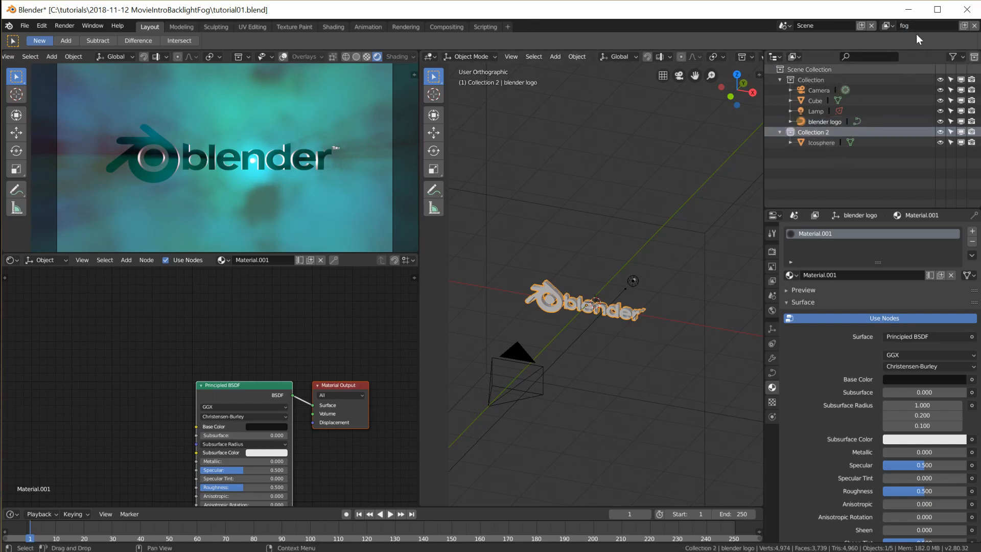
right_click(818, 133)
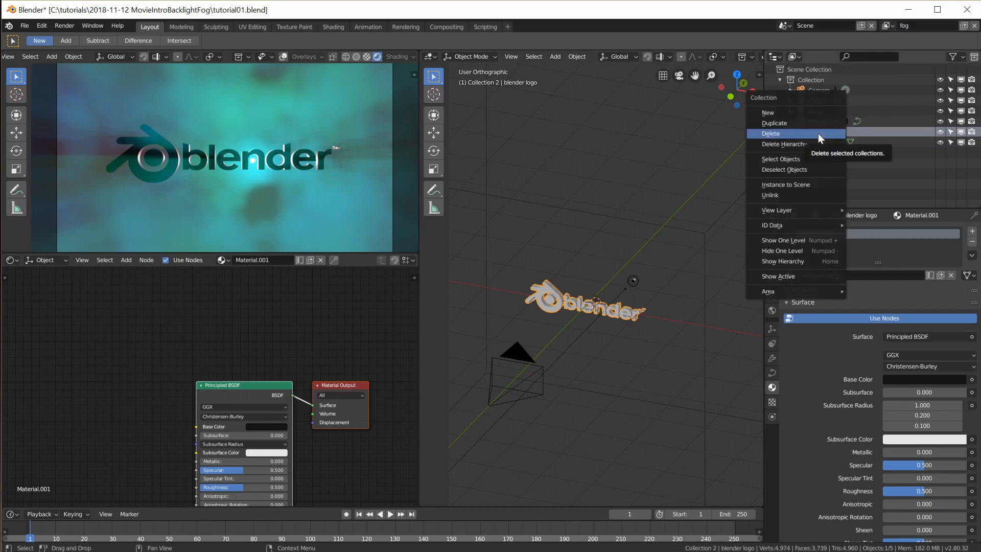
mouse_move(807, 209)
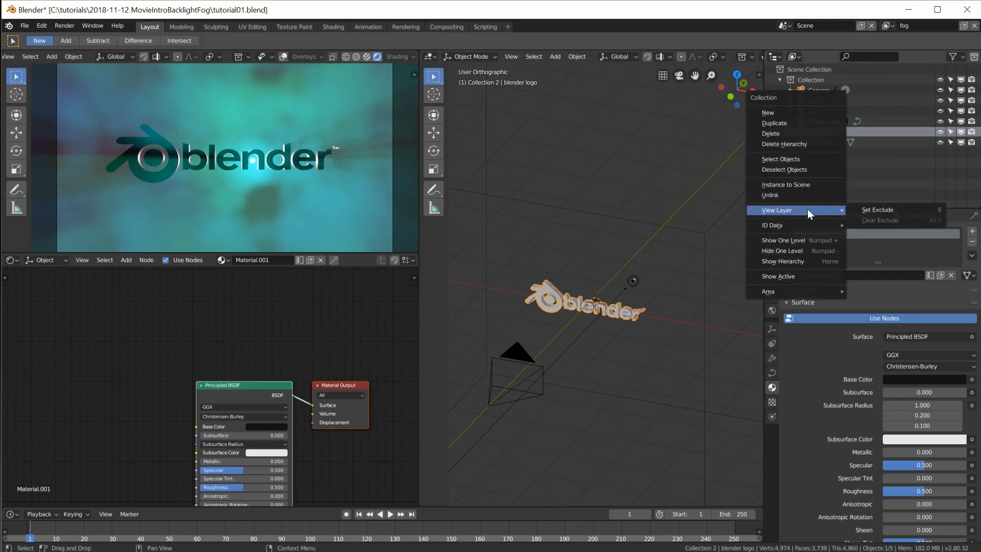
left_click(879, 211)
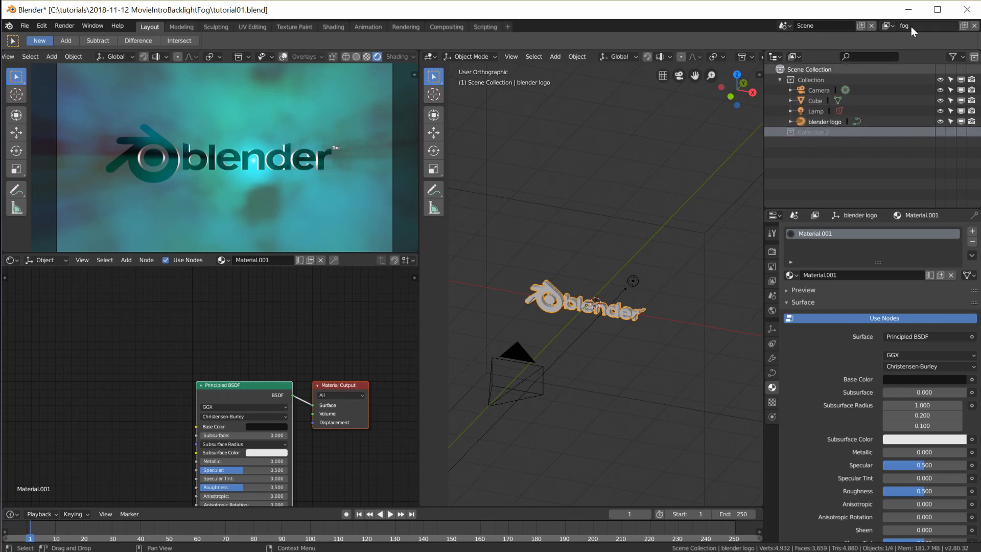
- Add a new view layer and name it "flare"
left_click(965, 25)
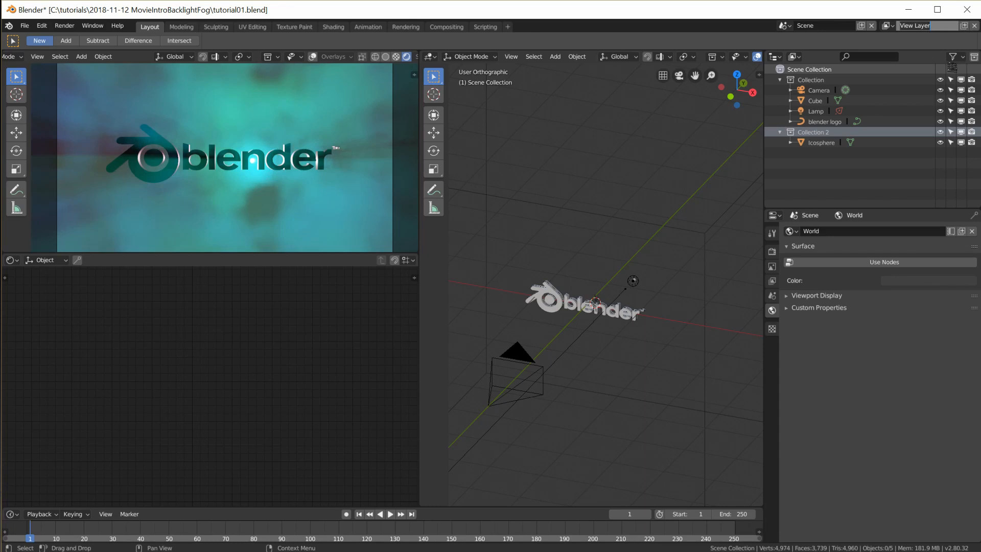
type("flare")
key("Return")
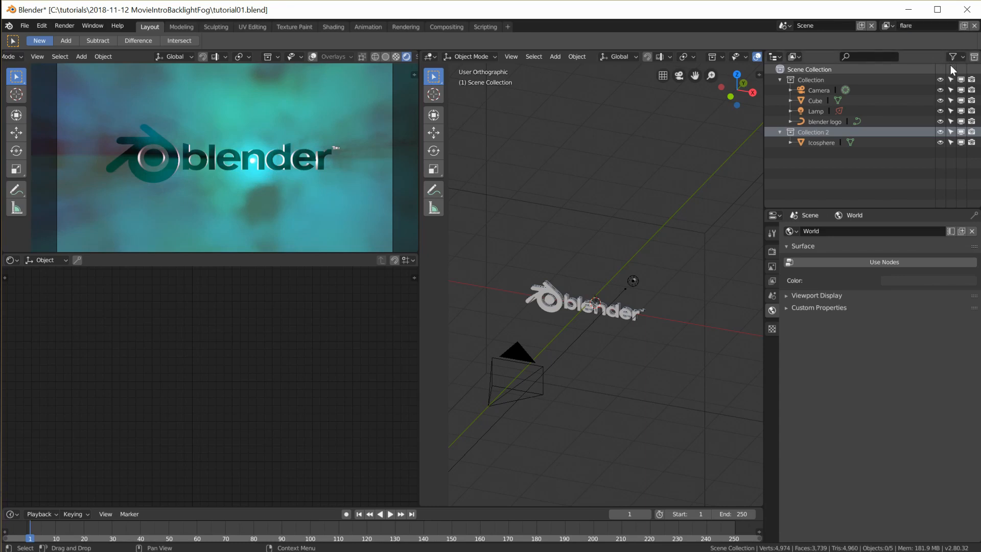
- Exclude the main Collection with the camera, cube, lamp and logo from the flare view layer
left_click(814, 81)
right_click(814, 80)
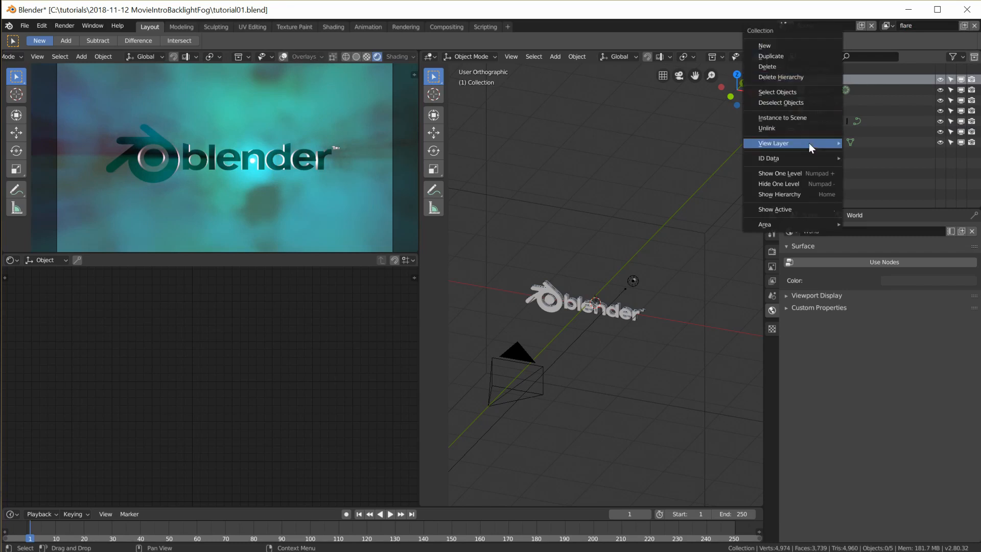
mouse_move(808, 143)
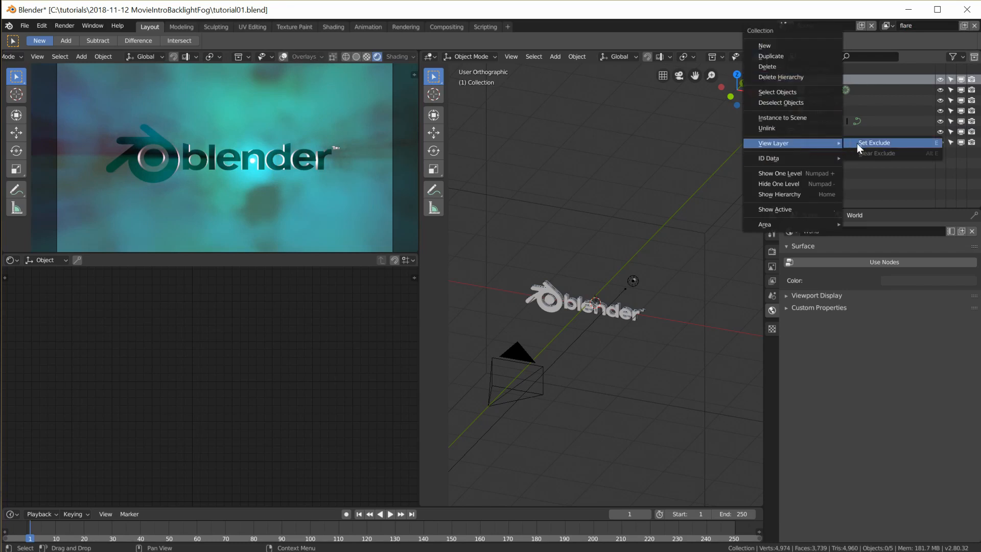
left_click(870, 143)
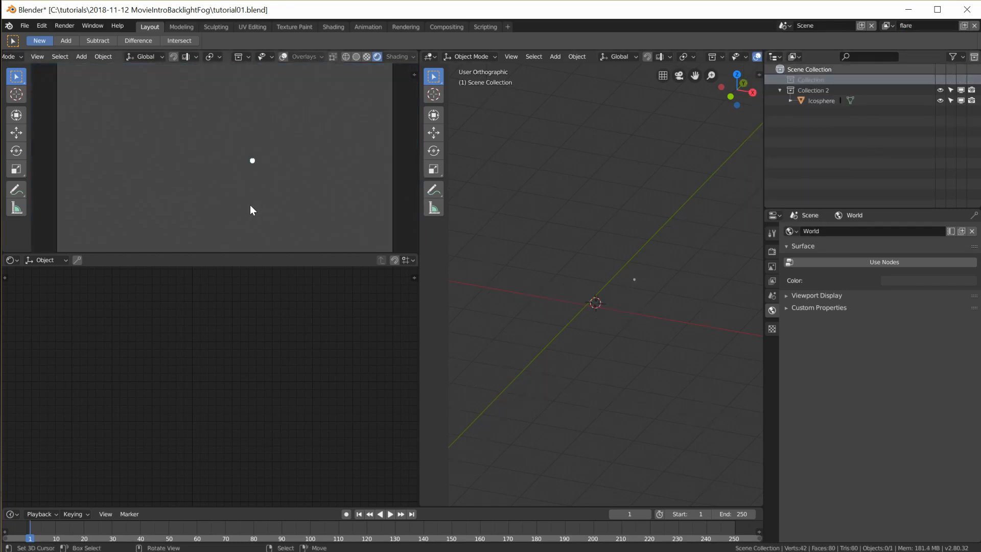
- Switch to the fog view layer and back to flare to compare what each one renders
left_click(892, 26)
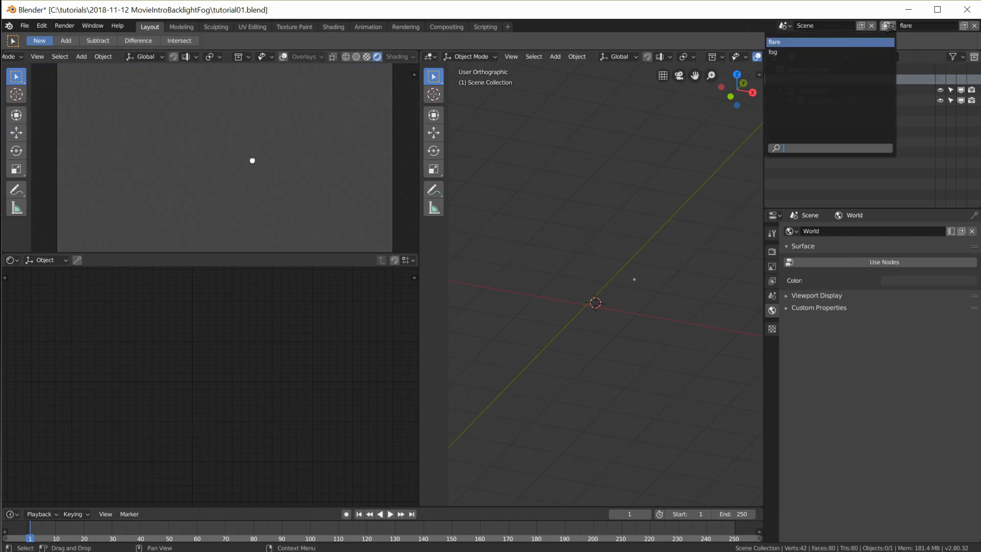
left_click(835, 57)
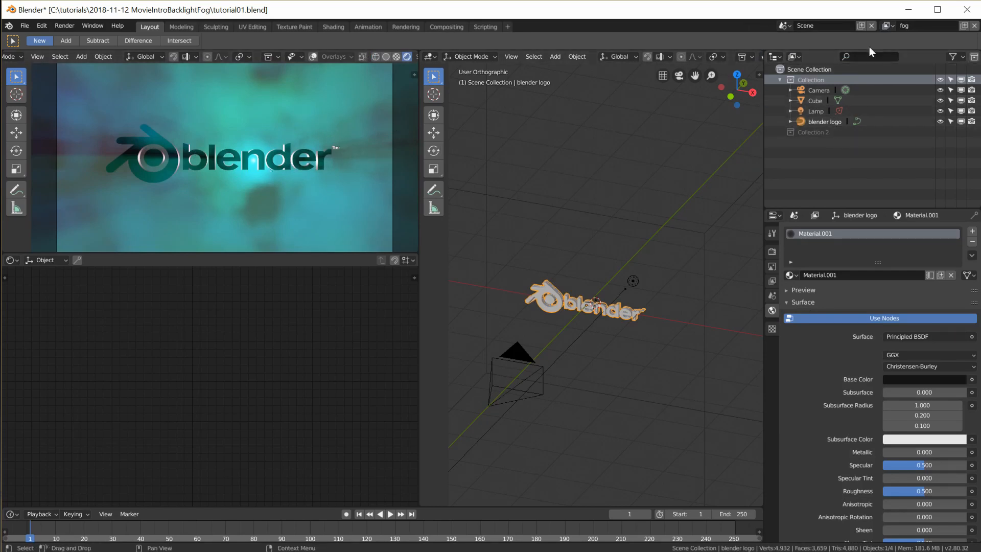
left_click(887, 29)
left_click(841, 47)
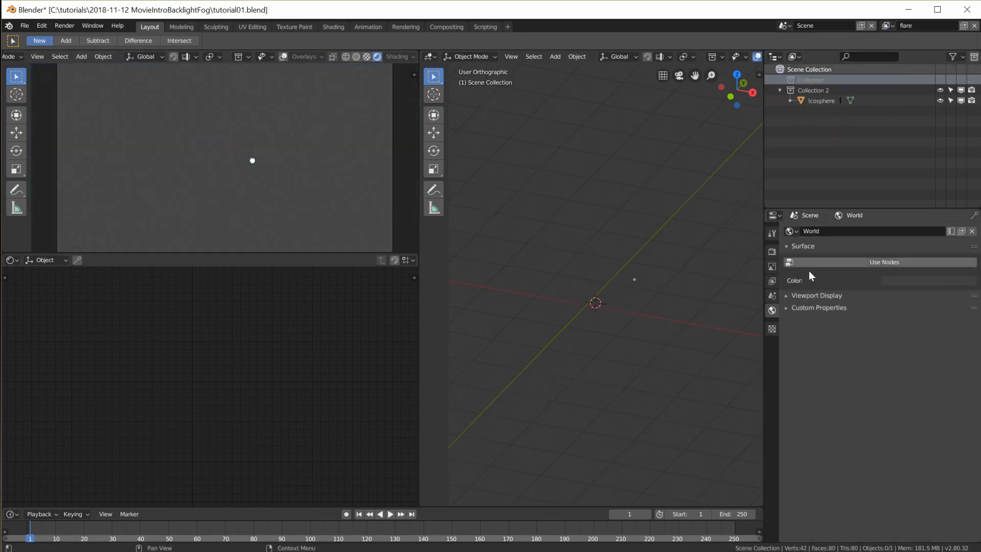
- Enable nodes for the world and set its background color to black
left_click(899, 263)
left_click(914, 298)
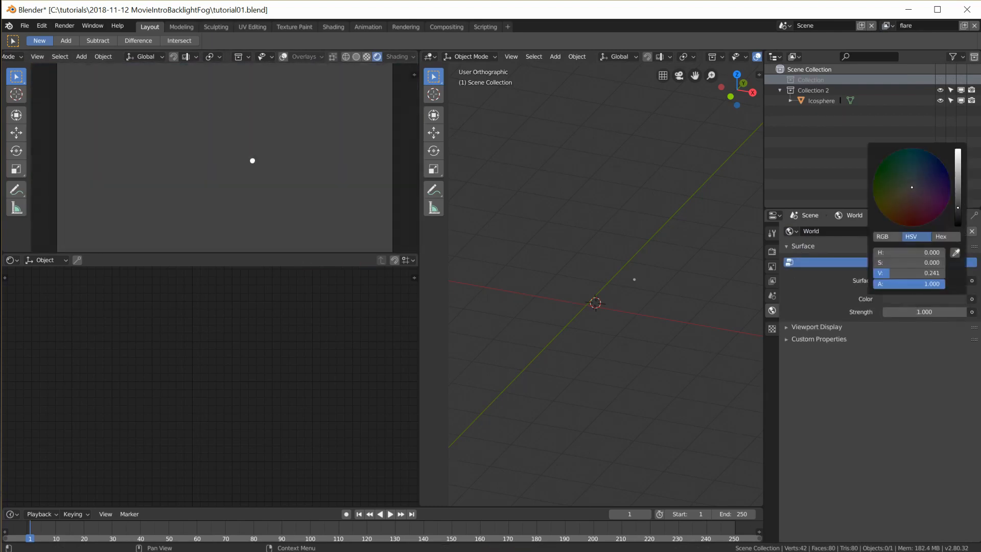
left_click_drag(957, 208, 958, 226)
- Switch to the fog view layer and move the spot lamp in the negative X direction, past the icon end of the logo
left_click(886, 26)
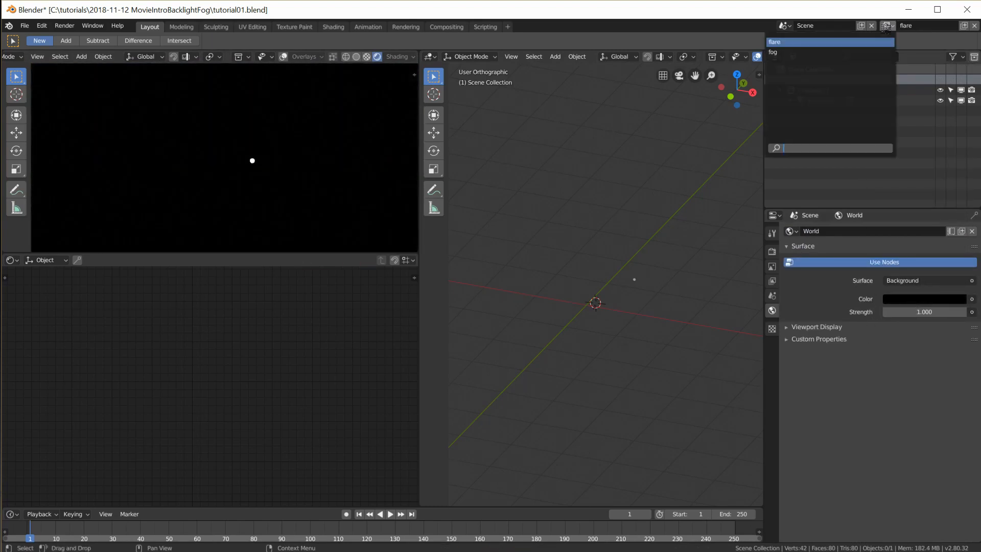
left_click(865, 50)
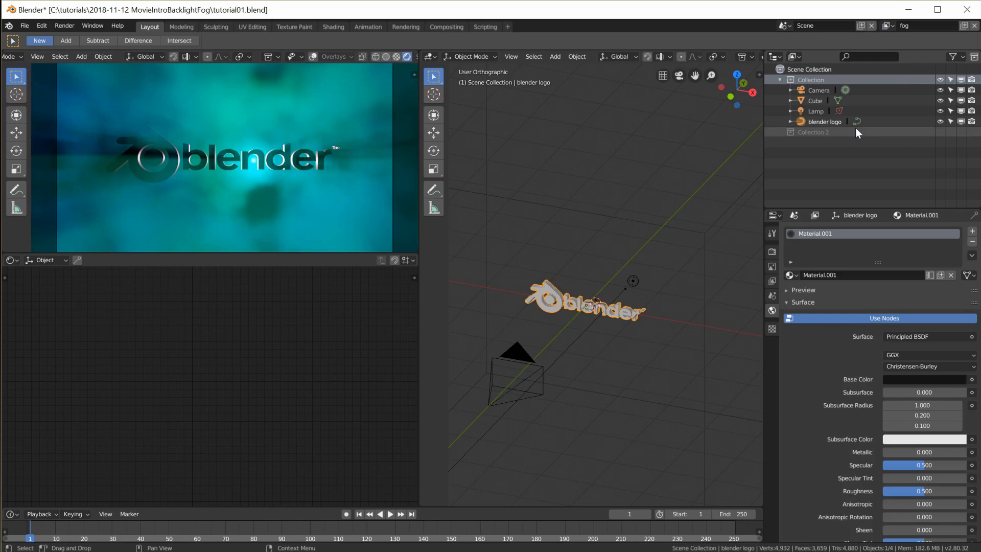
middle_click_drag(610, 310, 639, 277)
left_click(624, 290)
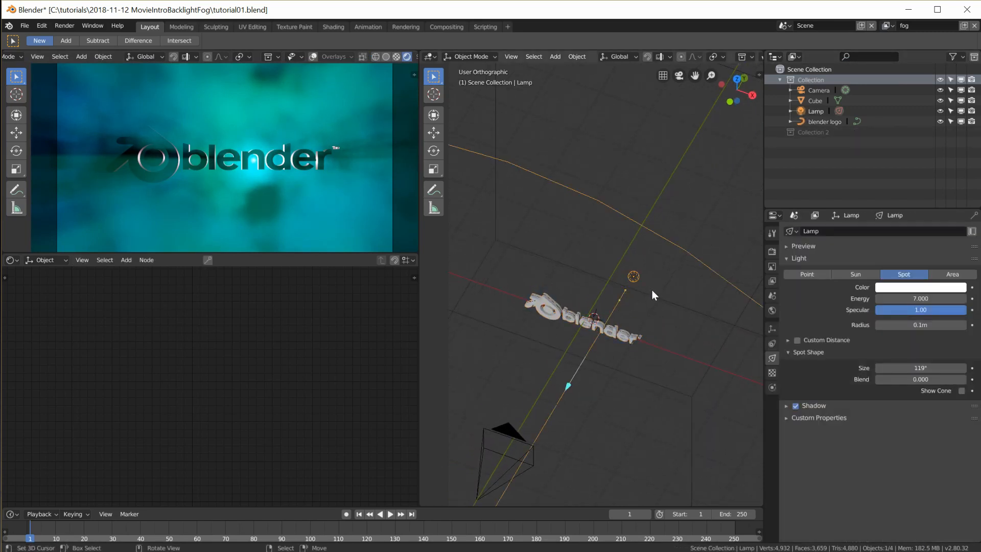
key("KP_7")
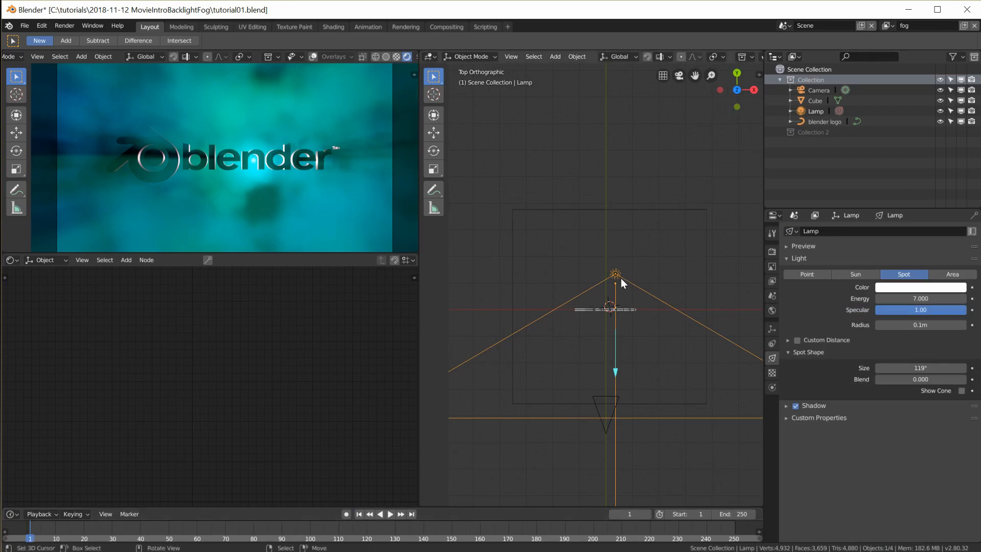
key("g")
key("x")
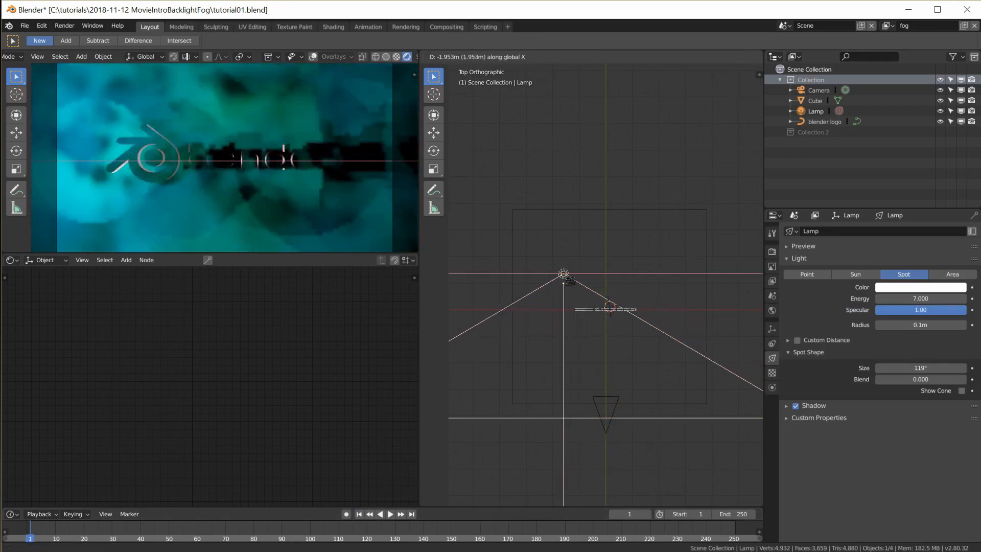
left_click(557, 280)
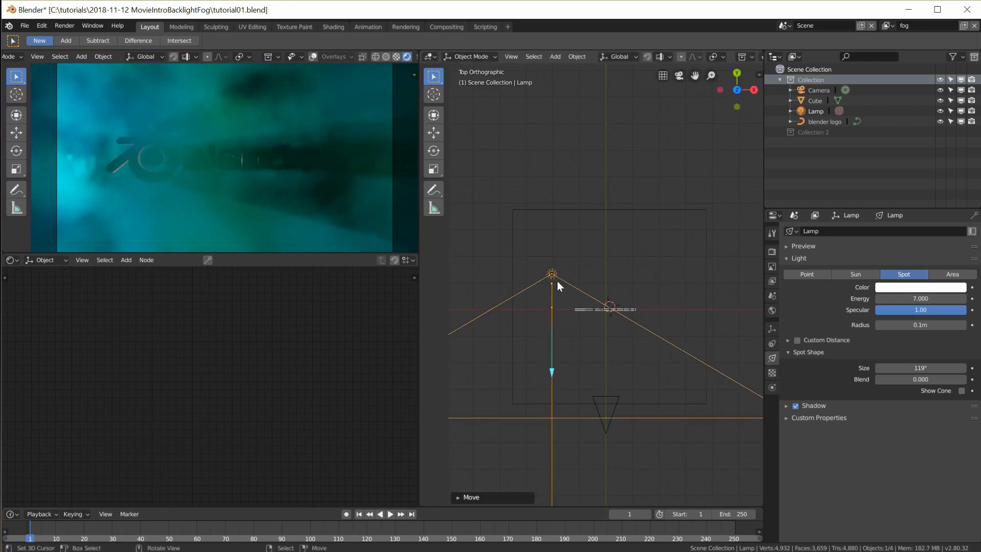
- In camera view, adjust the lamp to about X -2.287, just outside the frame, and keyframe its location at frame 1
key("KP_0")
key("g")
key("x")
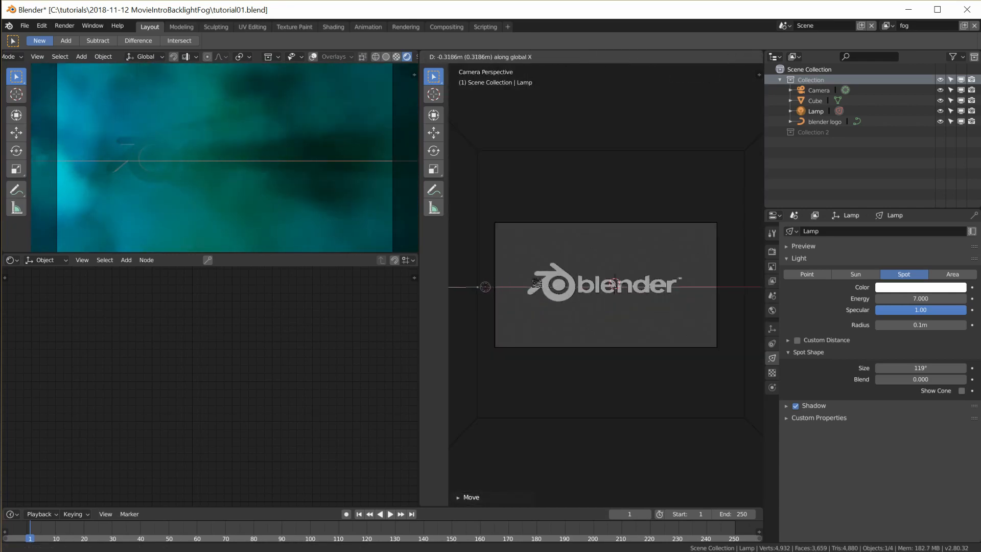
left_click(540, 282)
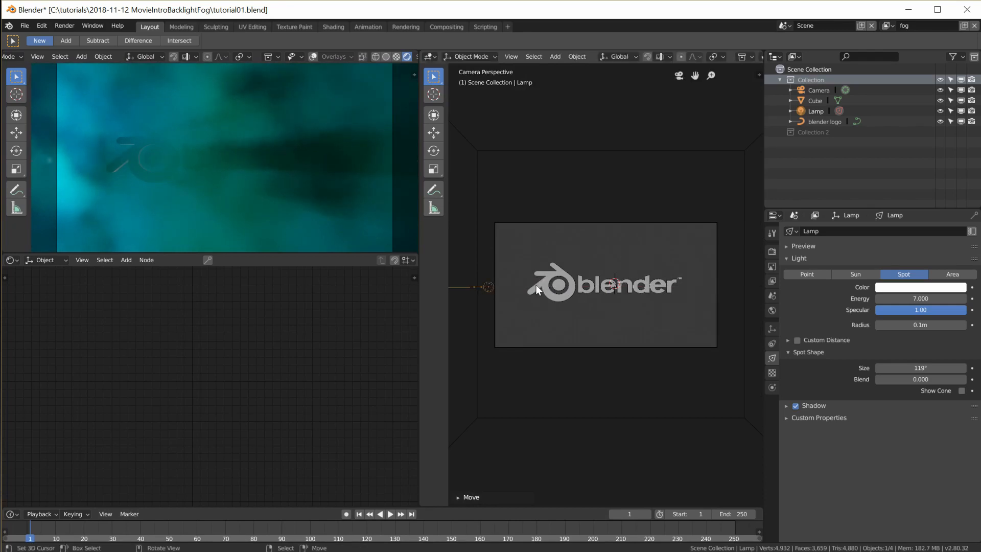
left_click(773, 329)
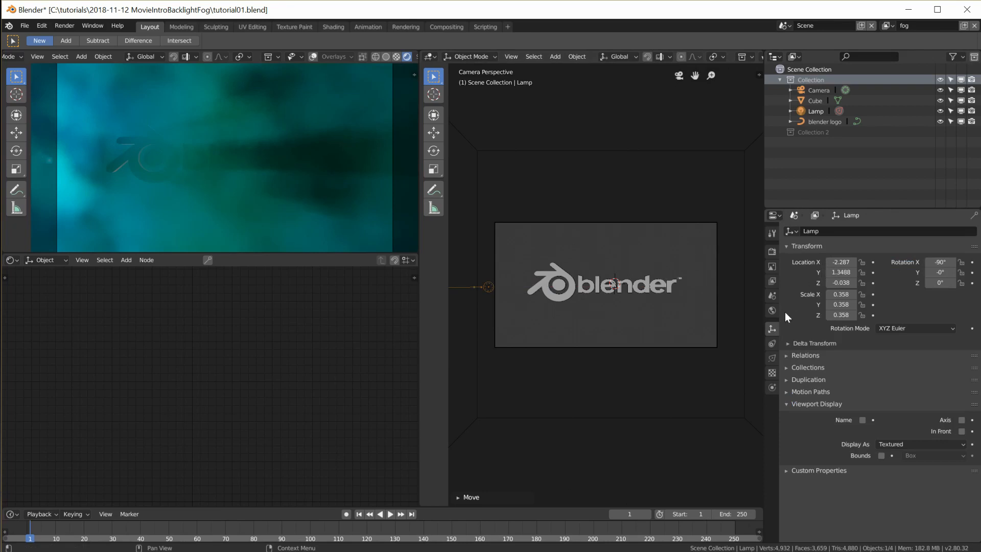
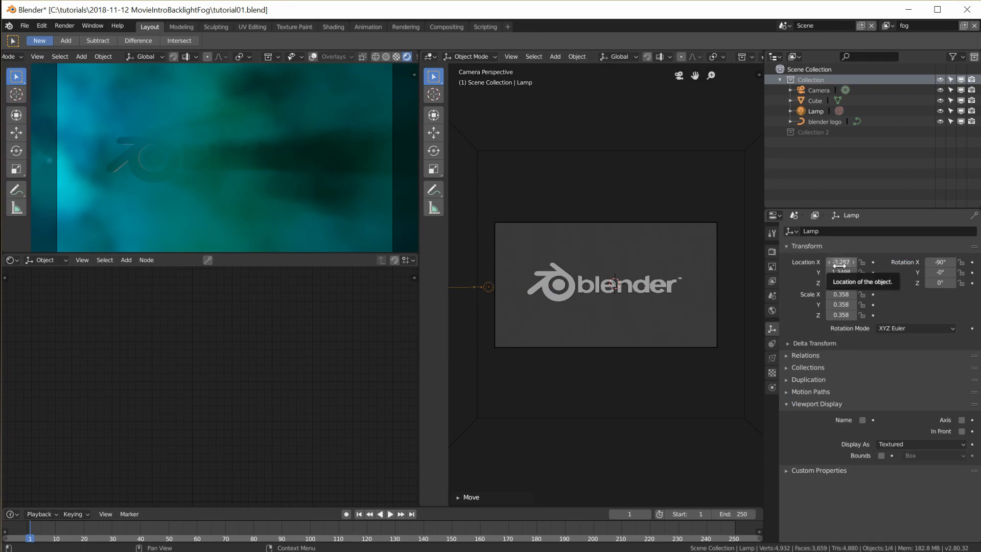
key("i")
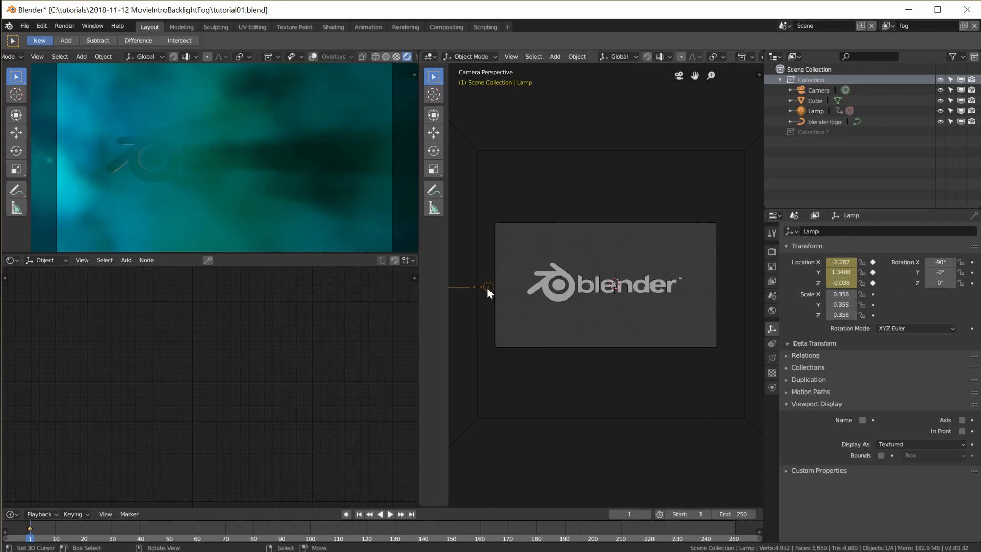
- At frame 250, move the lamp along X to about 2.3587, beyond the opposite edge of the camera frame, and keyframe its location
left_click(412, 514)
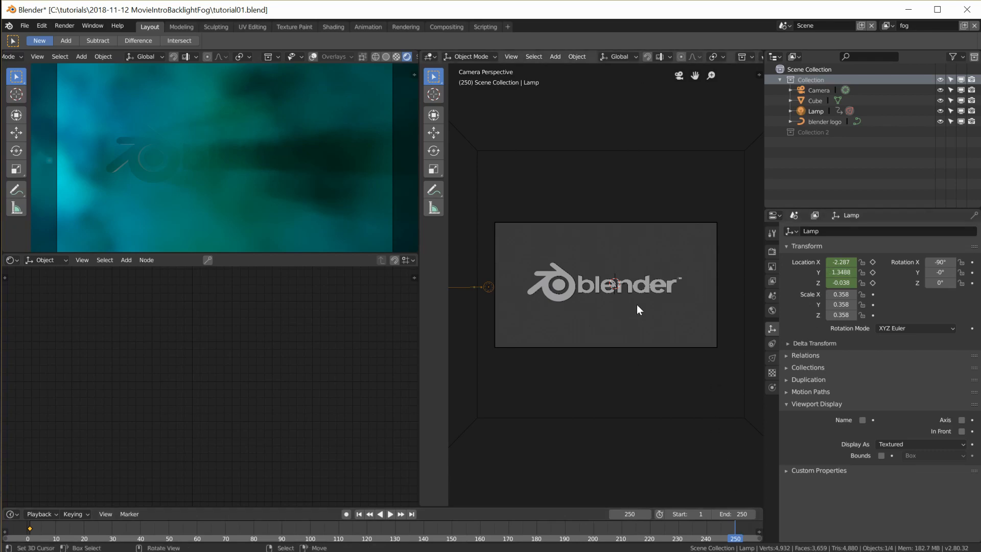
key("g")
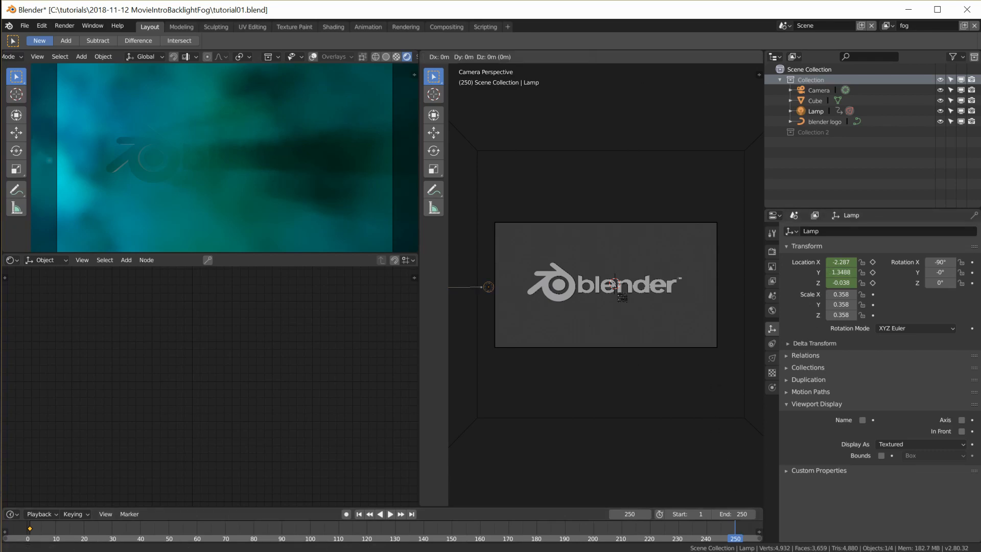
key("x")
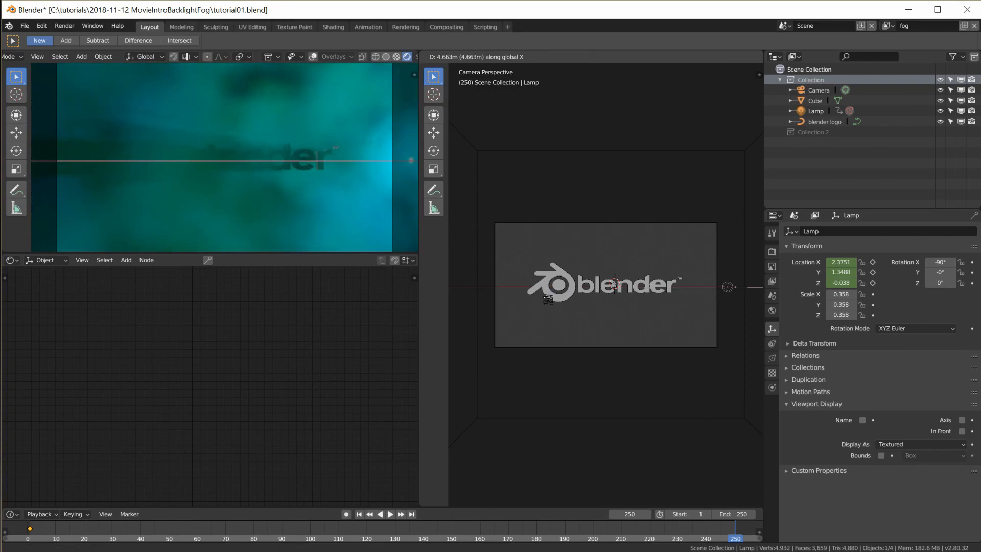
left_click(547, 300)
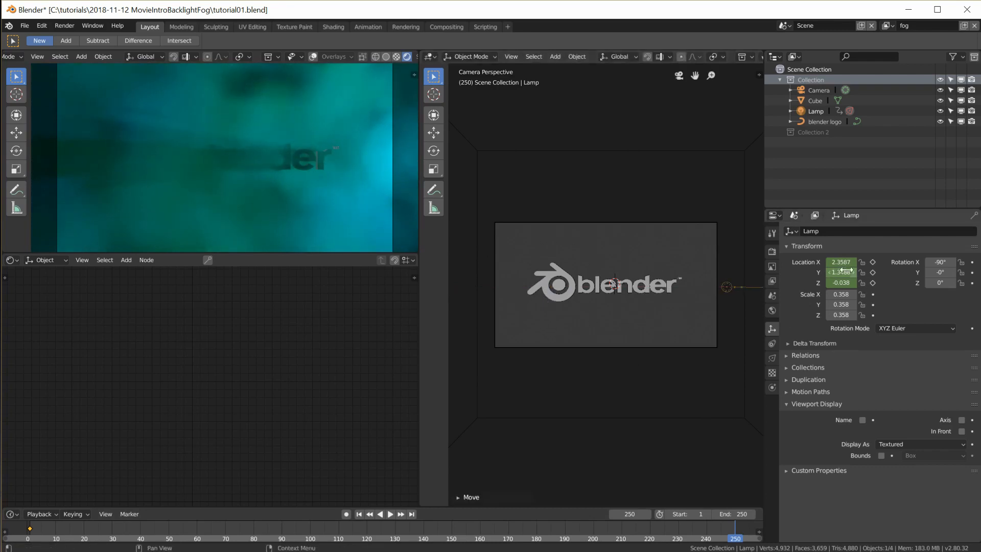
key("i")
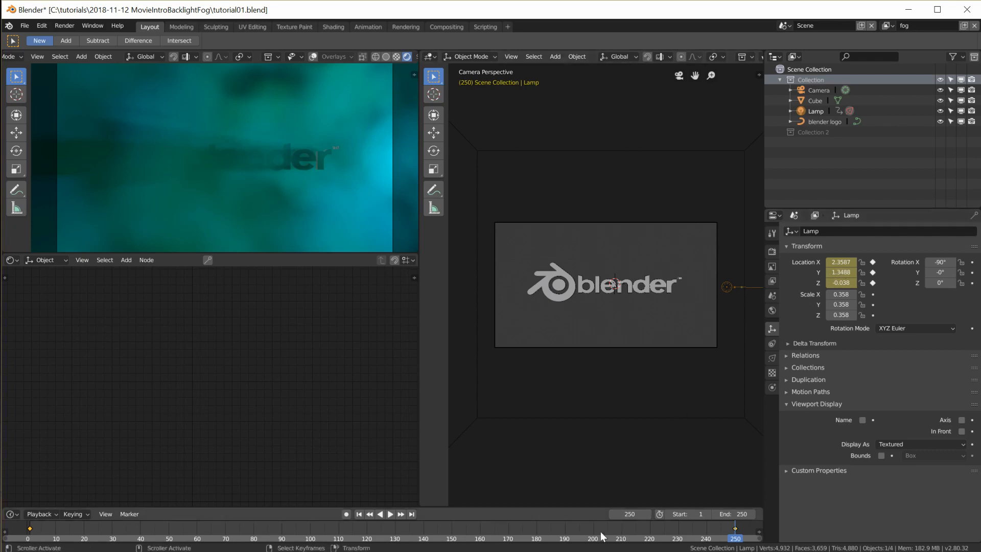
- Play back the lamp animation and scrub to frame 109 to check the moving backlight behind the logo
left_click(391, 514)
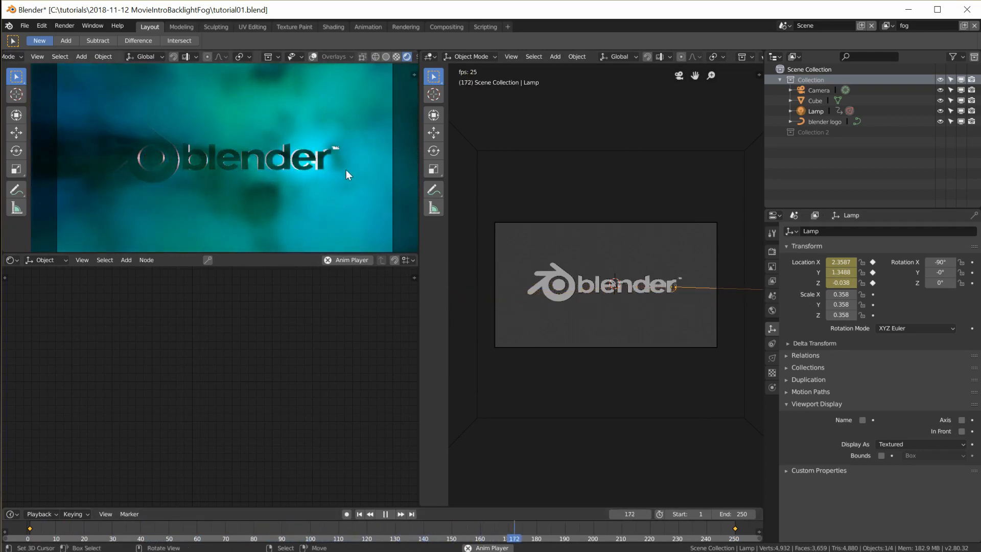
left_click(385, 514)
left_click(360, 514)
key("space")
left_click_drag(307, 537, 336, 532)
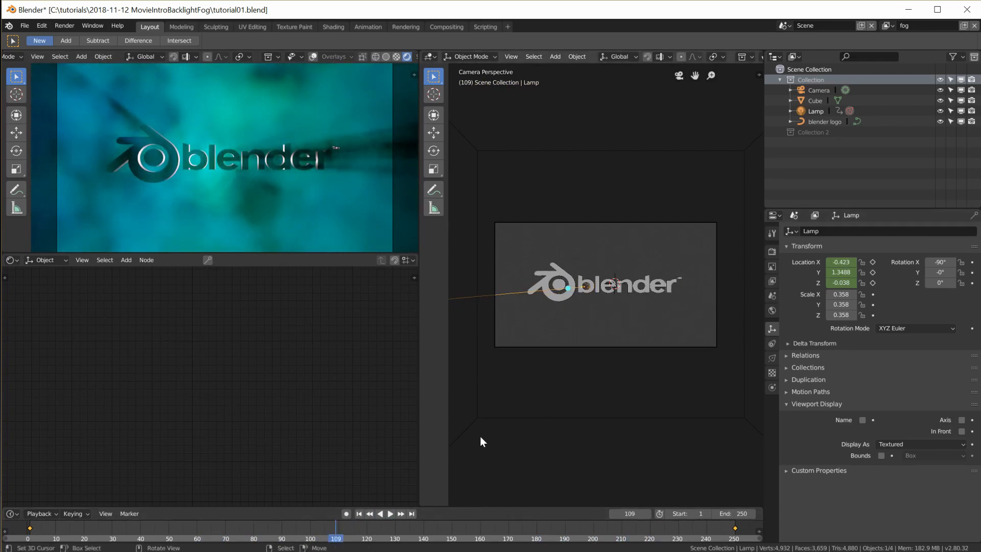
- Change the shader node editor area to a Graph Editor for the lamp's animation curves
left_click(11, 260)
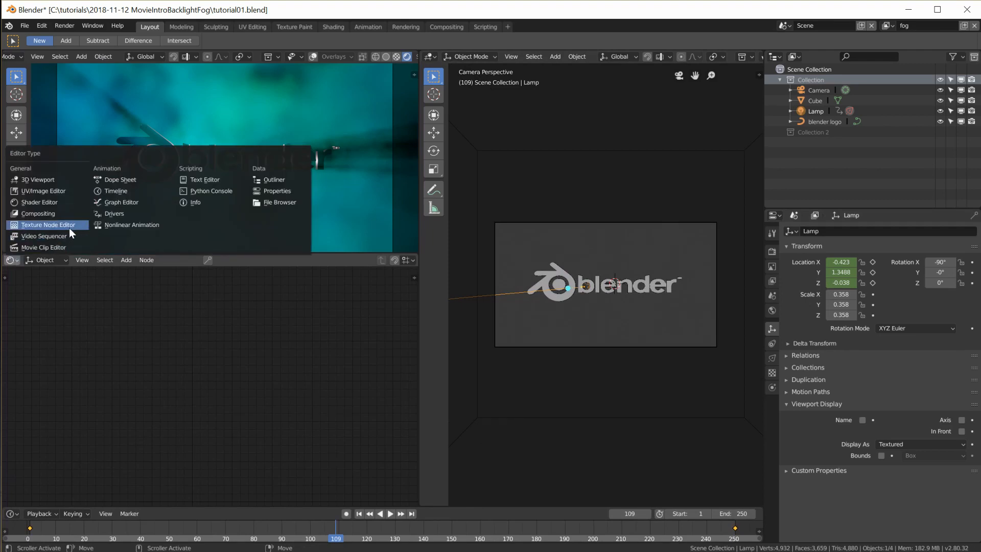
left_click(122, 203)
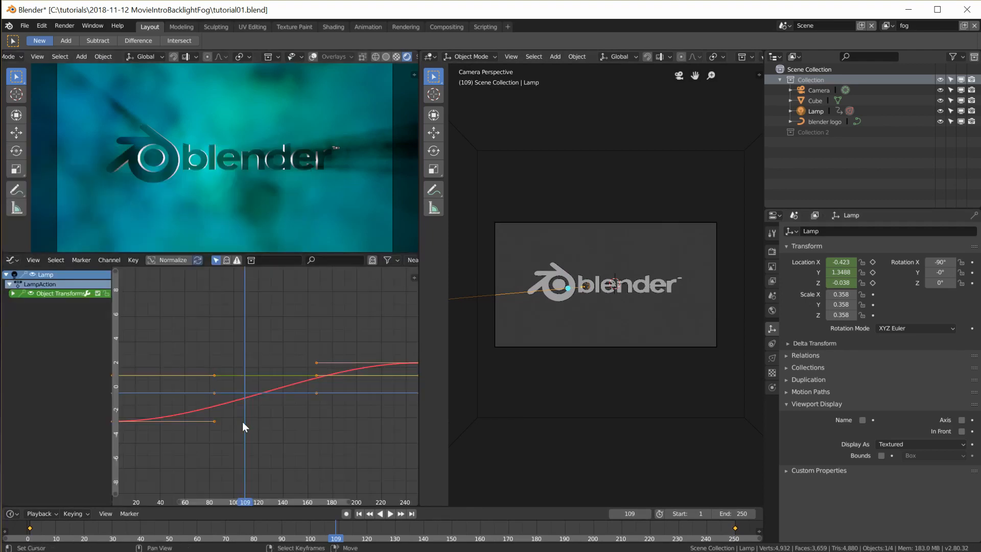
- Expand the Lamp's location channels and set all of their keyframes to linear interpolation
scroll(253, 426, "down", 3)
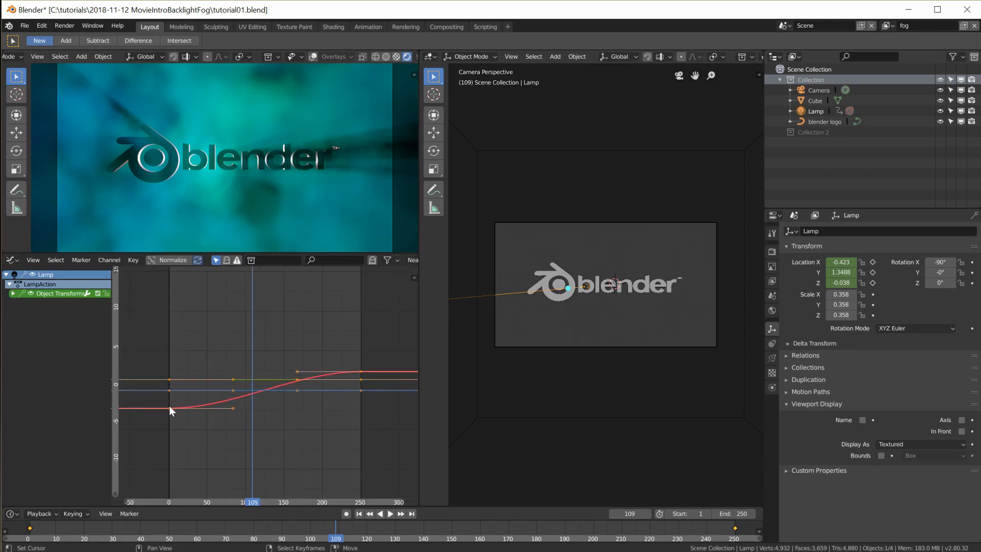
left_click(13, 294)
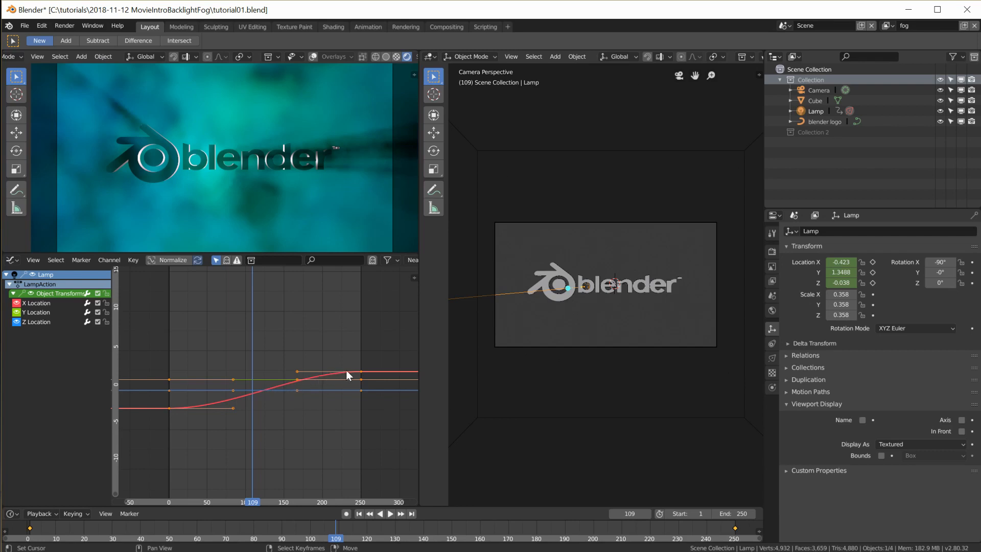
left_click(286, 391)
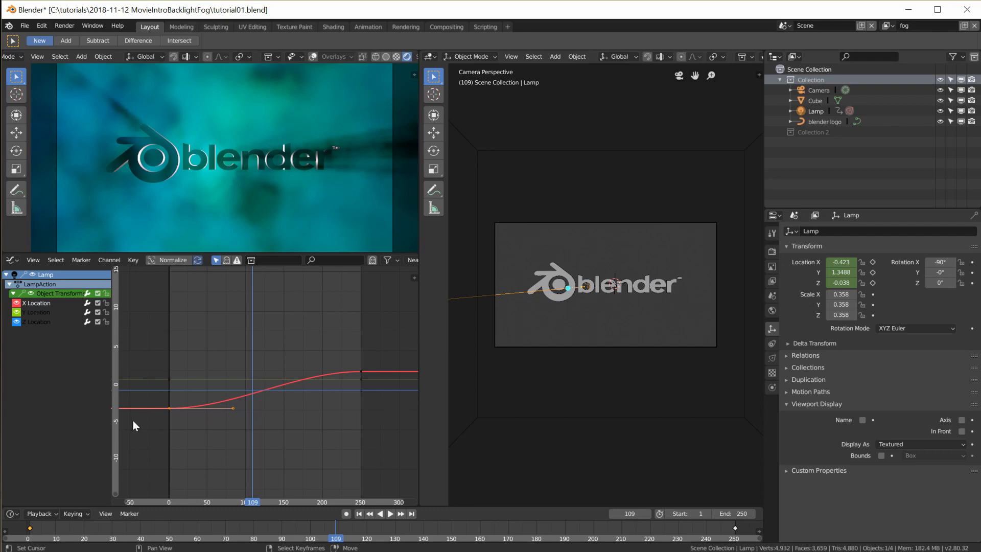
left_click(318, 407)
key("a")
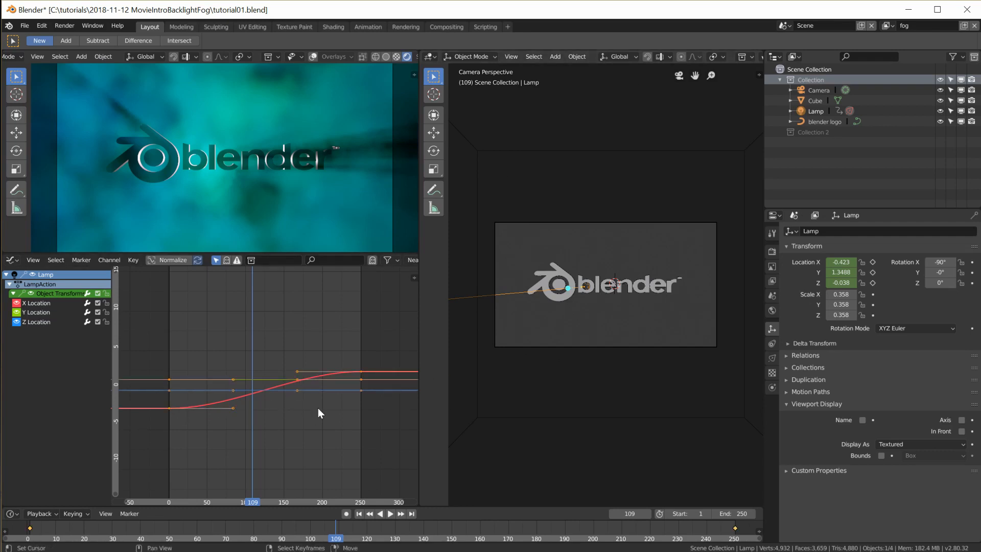
key("t")
left_click(160, 434)
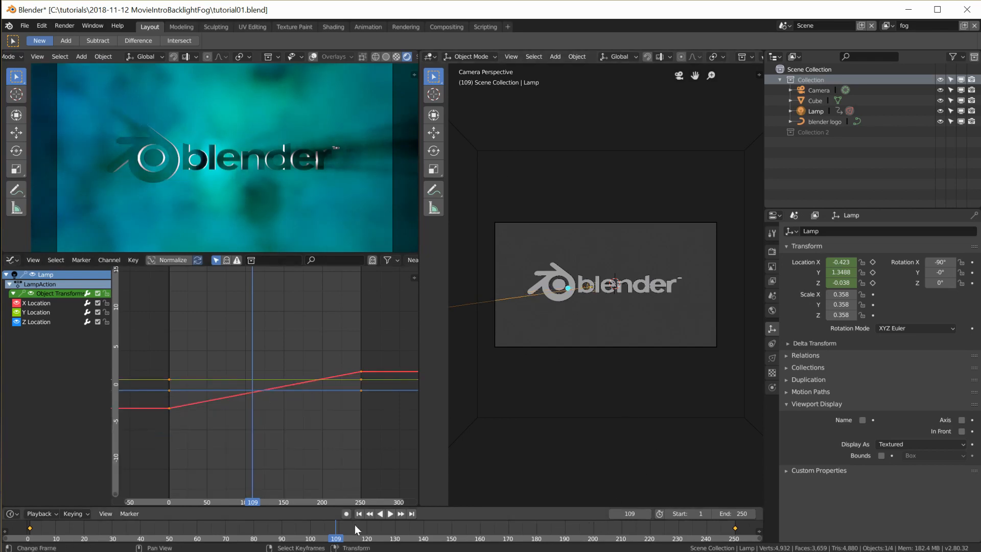
- Play the animation to check the lamp's movement, and inspect the lamp's position behind the logo from an oblique angle
left_click(391, 513)
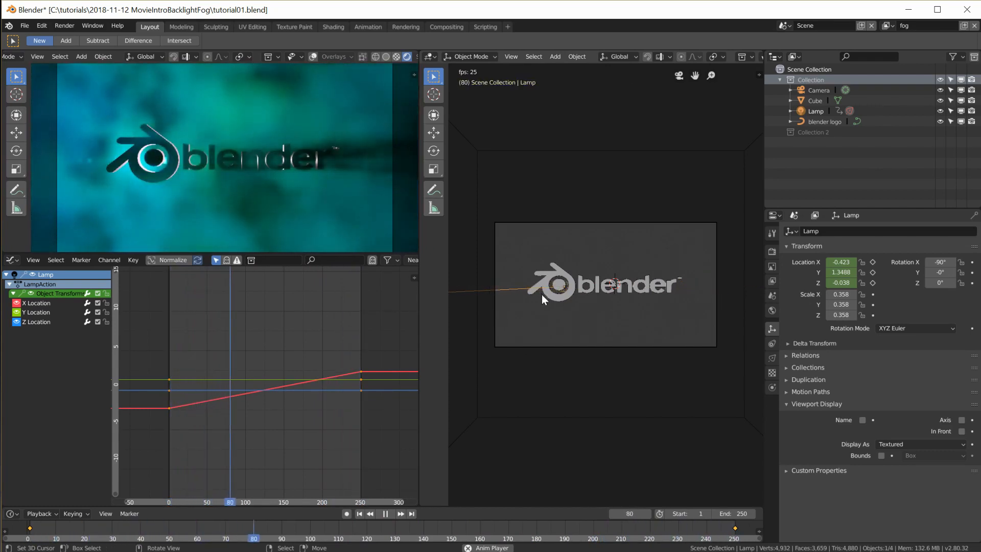
left_click(390, 513)
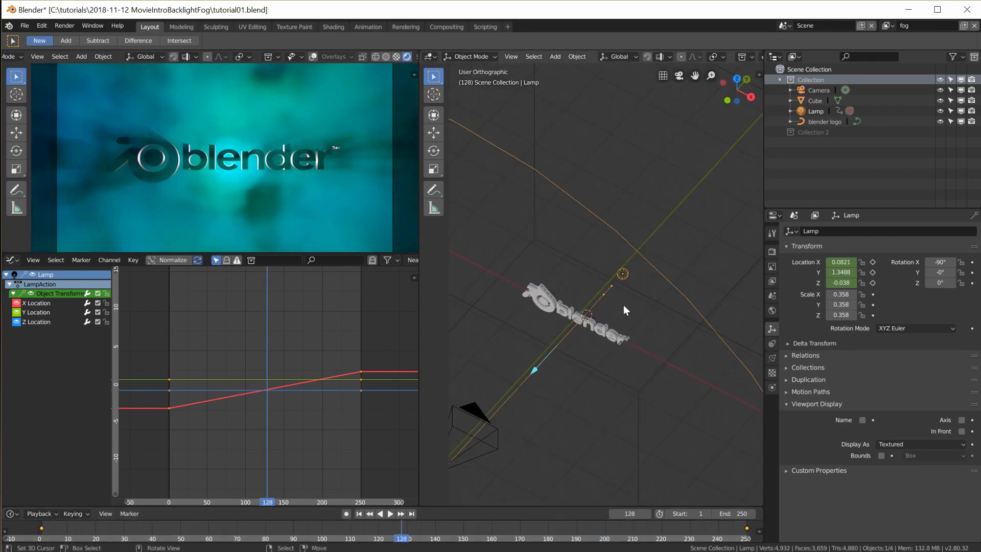
scroll(631, 313, "up", 2)
scroll(631, 309, "up", 2)
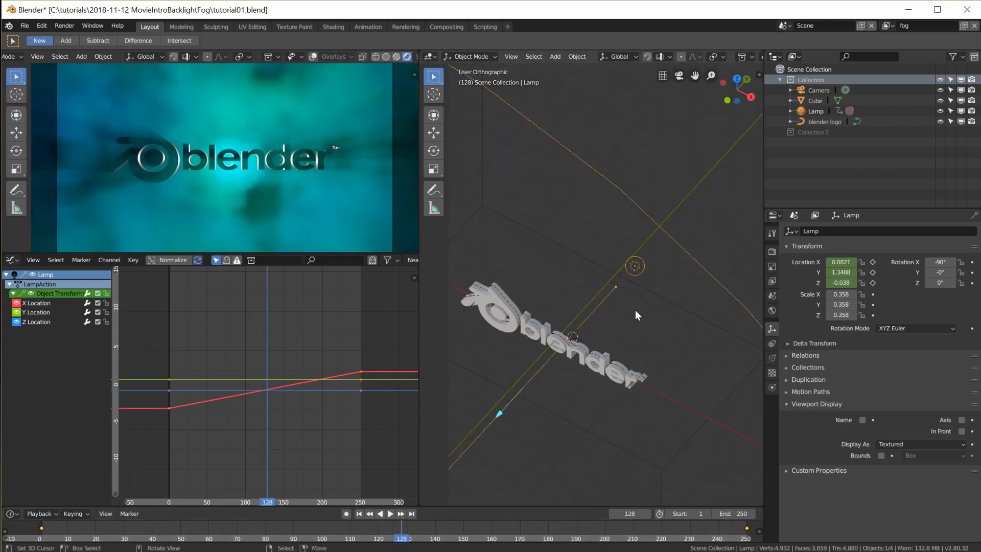
scroll(635, 310, "down", 5)
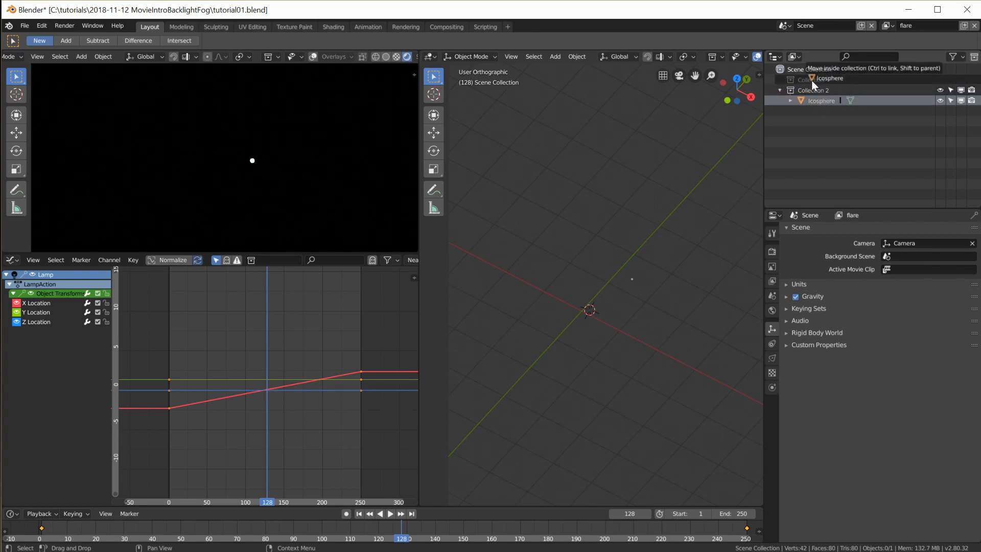
- Move the Icosphere from Collection 2 into Collection and switch to the fog view layer
key("x")
left_click(889, 25)
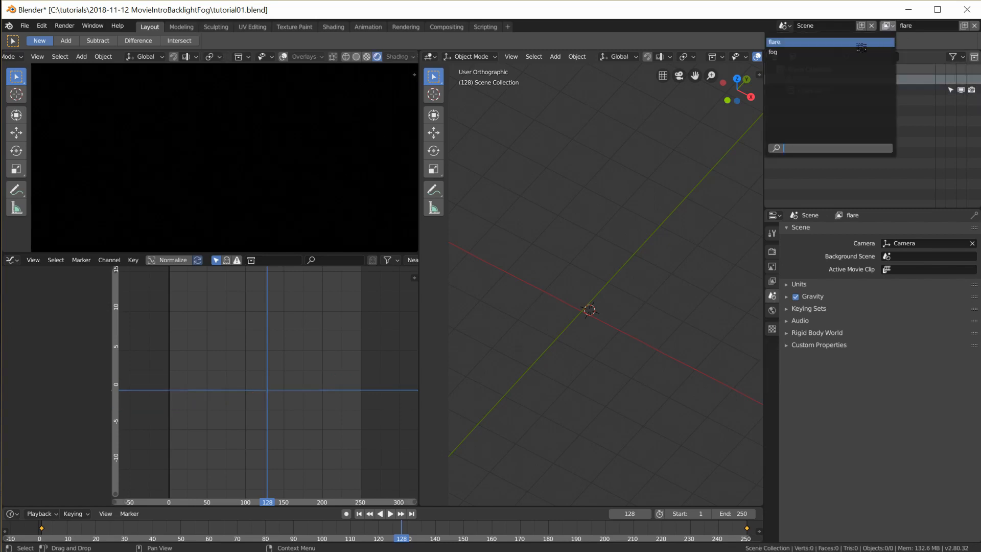
left_click(797, 51)
scroll(624, 321, "up", 6)
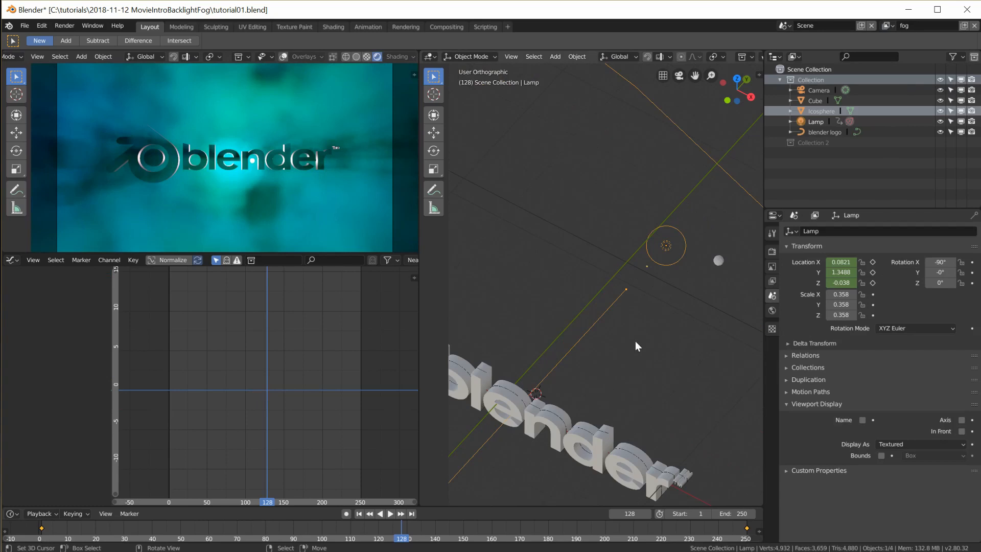
- At frame 1, move the Icosphere along X to about -2.29 so it sits beside the lamp
left_click(359, 513)
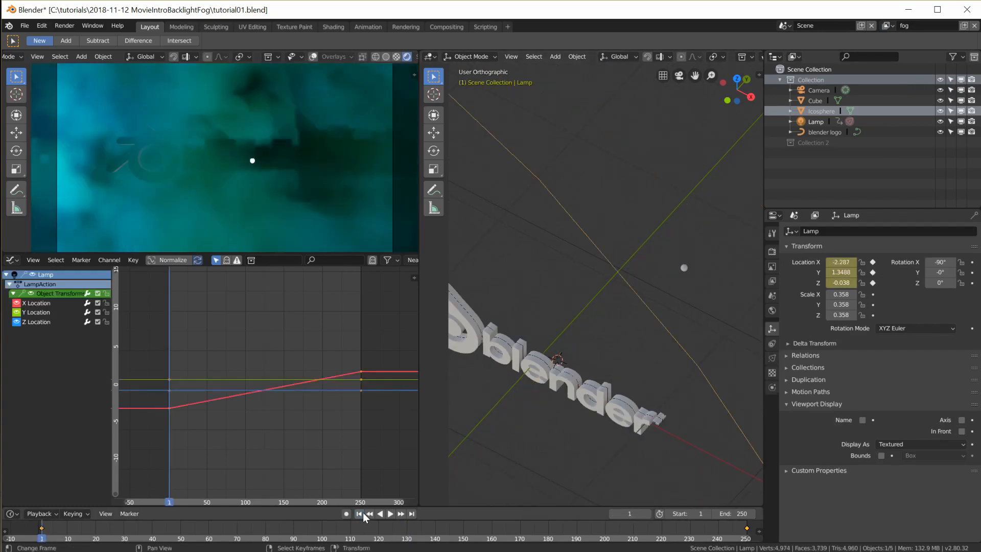
scroll(654, 246, "down", 6)
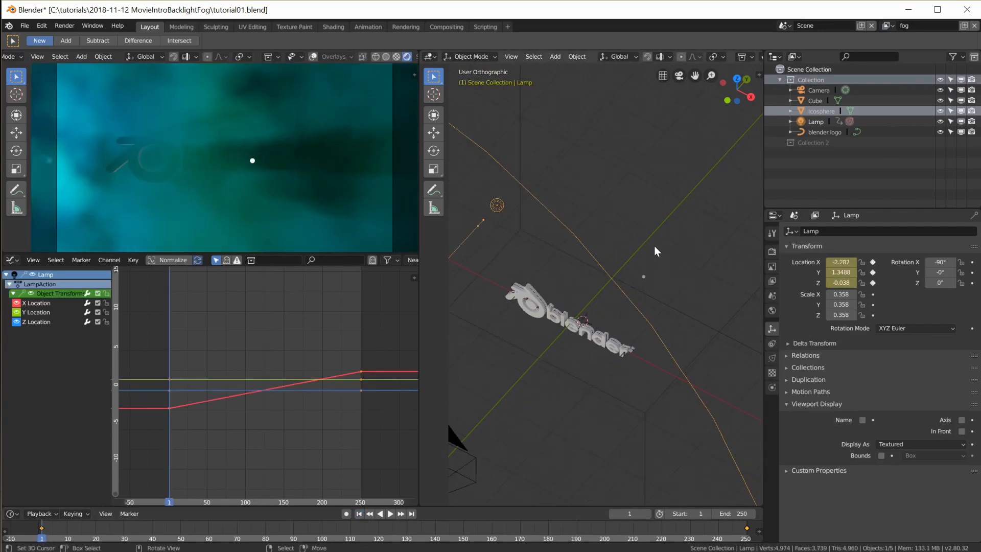
left_click(622, 281)
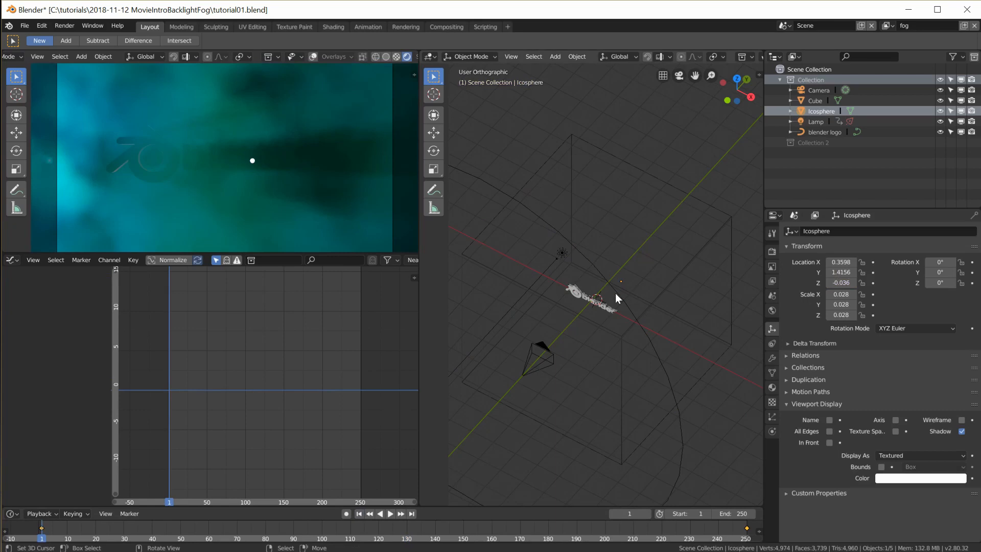
key("KP_7")
scroll(615, 293, "up", 4)
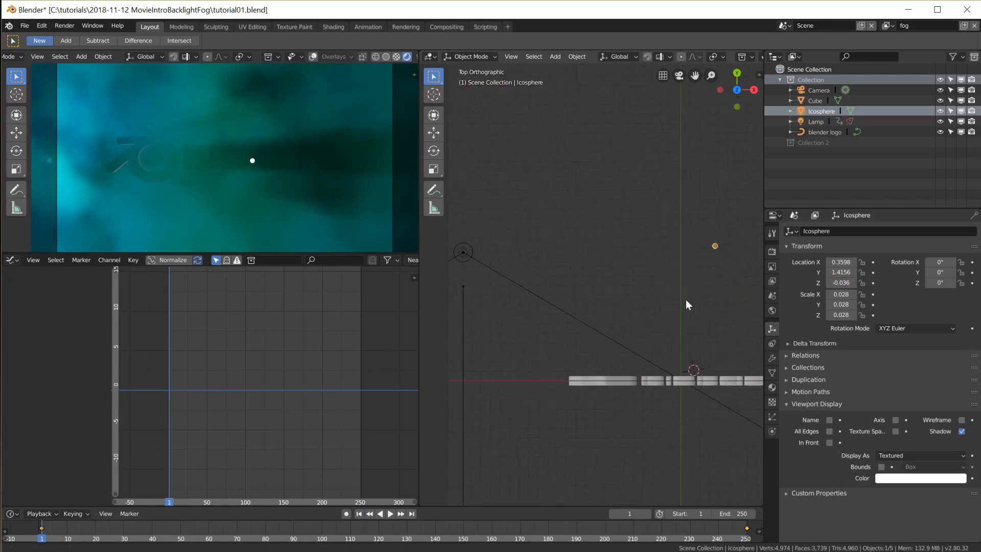
key("g")
key("x")
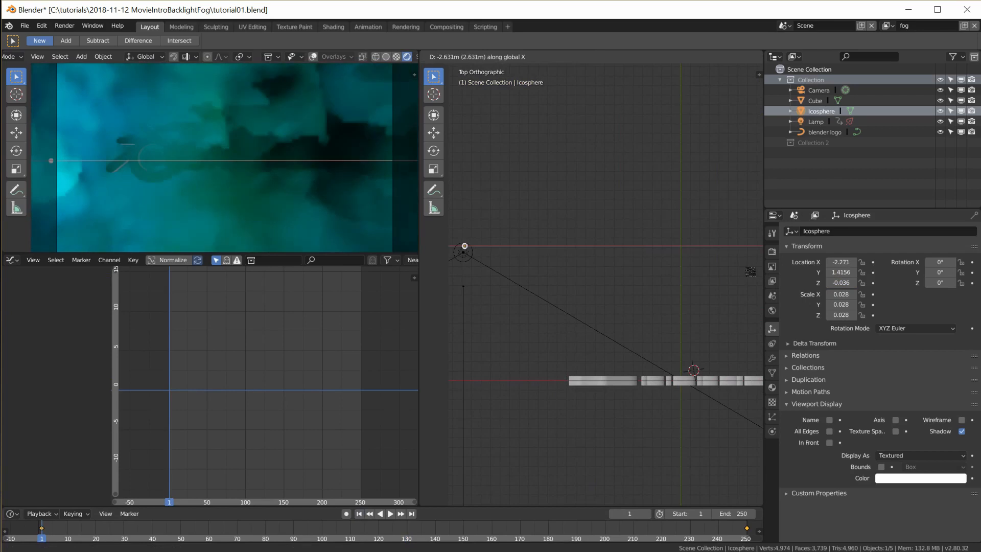
left_click(746, 275)
- Parent the Icosphere to the Lamp with the Object option
scroll(503, 269, "up", 3)
scroll(703, 283, "down", 3)
middle_click_drag(658, 269, 638, 265)
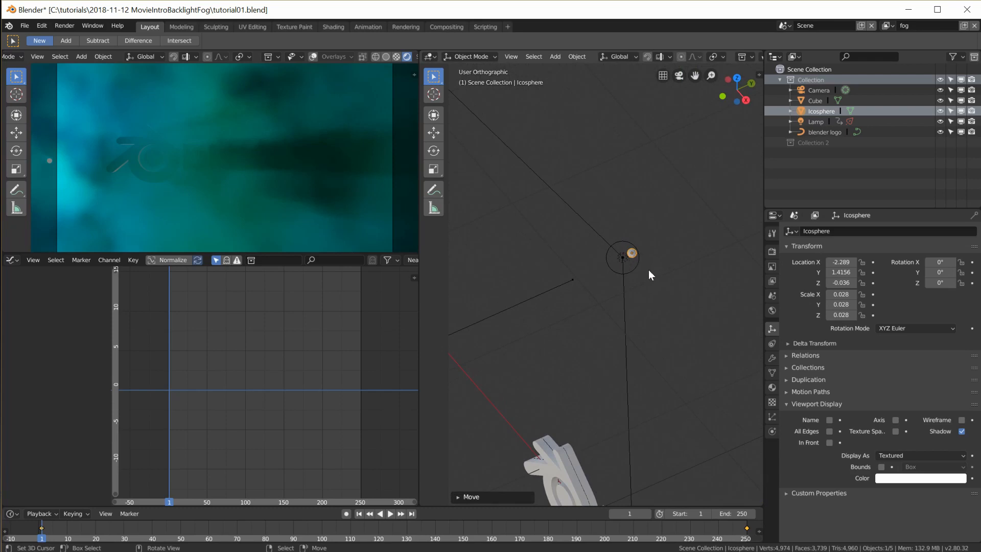
left_click(621, 258, "shift")
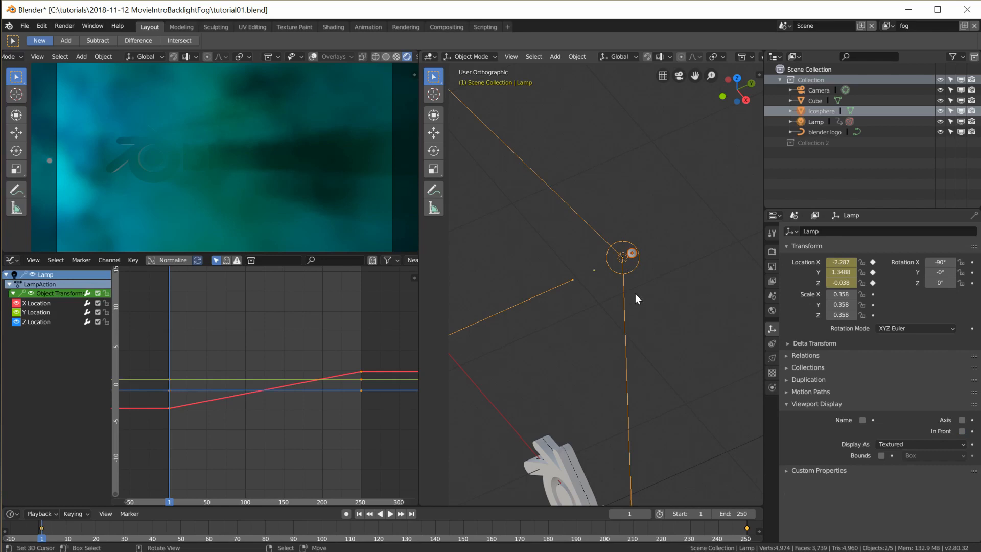
key("ctrl+p")
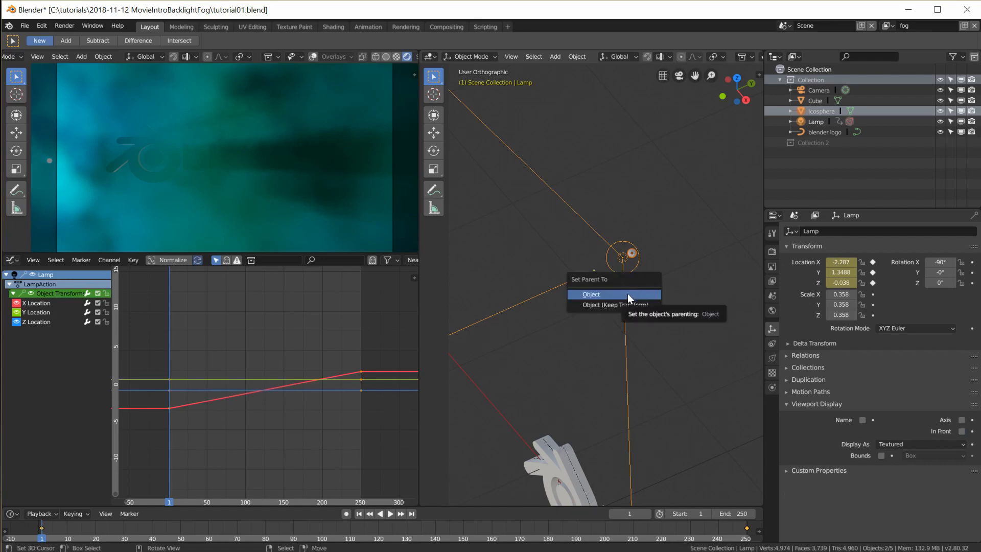
left_click(613, 294)
- Play and scrub the animation to check that the Icosphere follows the lamp, stopping at frame 35
key("space")
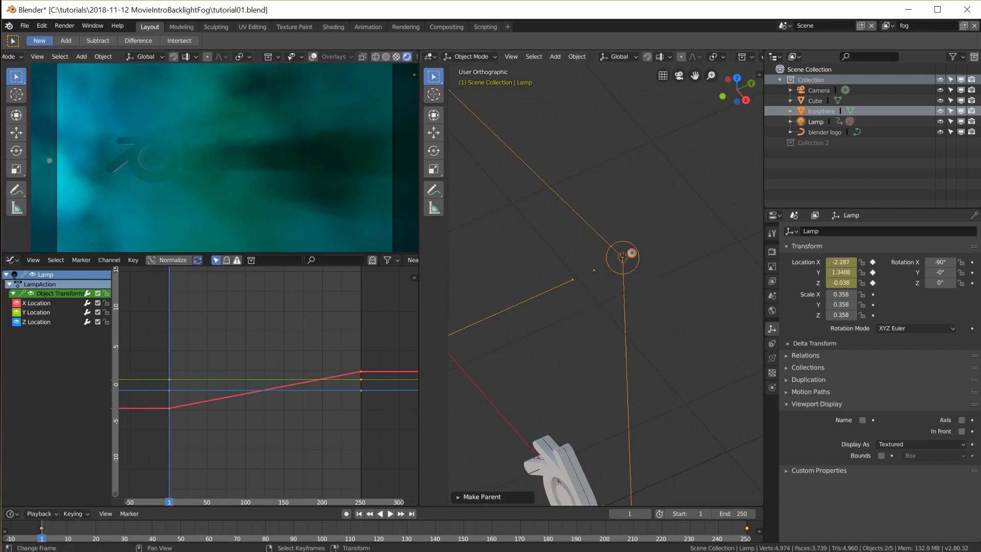
key("space")
left_click(93, 531)
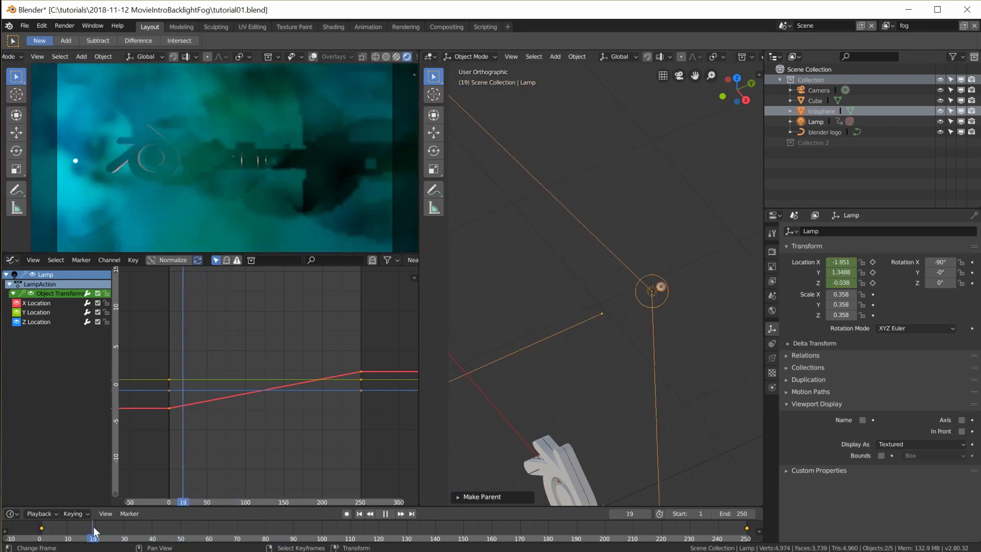
key("space")
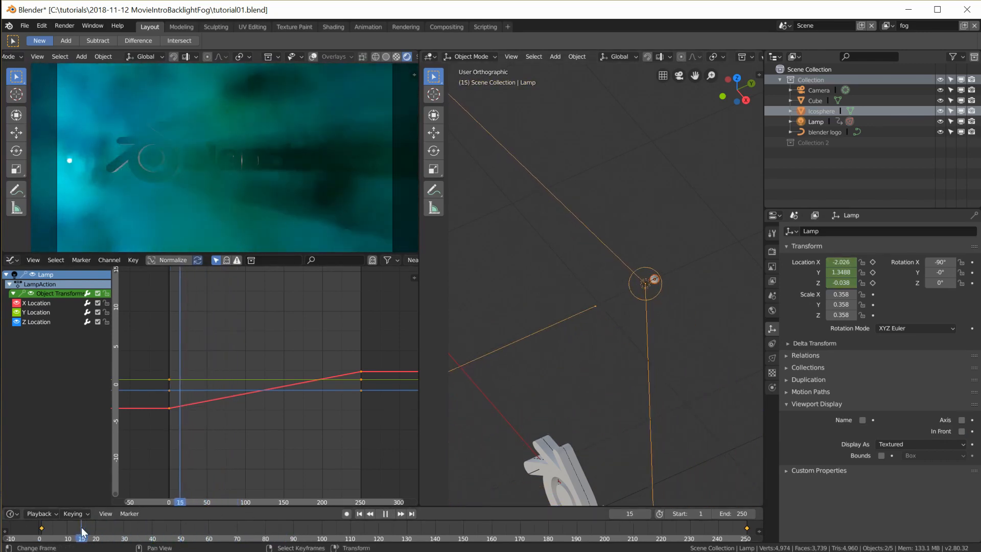
left_click(149, 531)
key("space")
key("space")
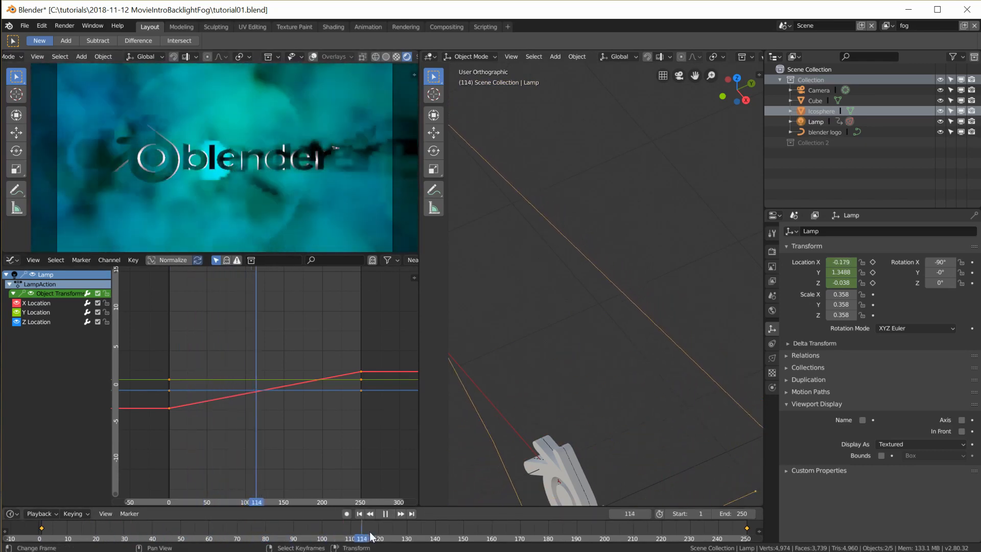
left_click_drag(220, 535, 138, 535)
key("space")
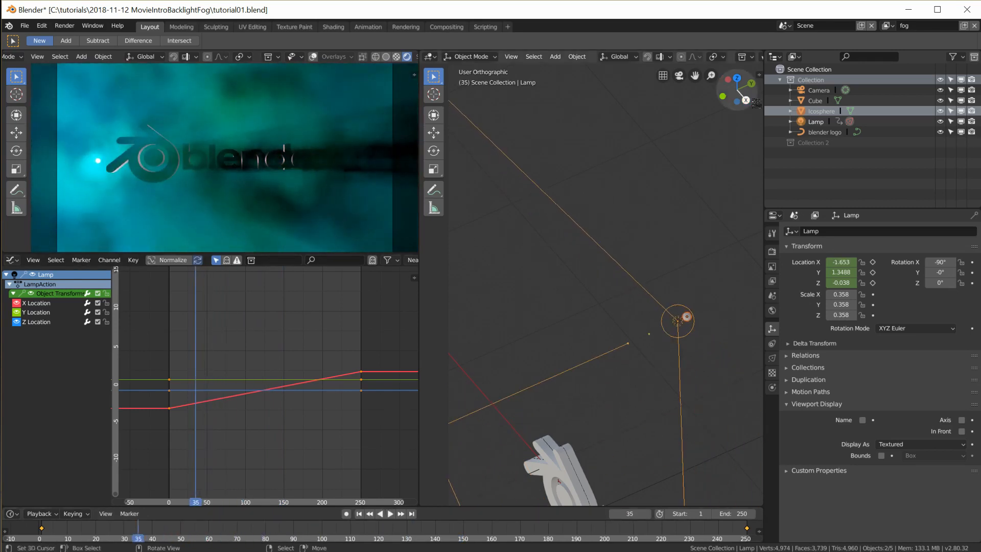
- Move the Icosphere back into Collection 2, render frame 35, and close the render window
left_click_drag(818, 112, 812, 144)
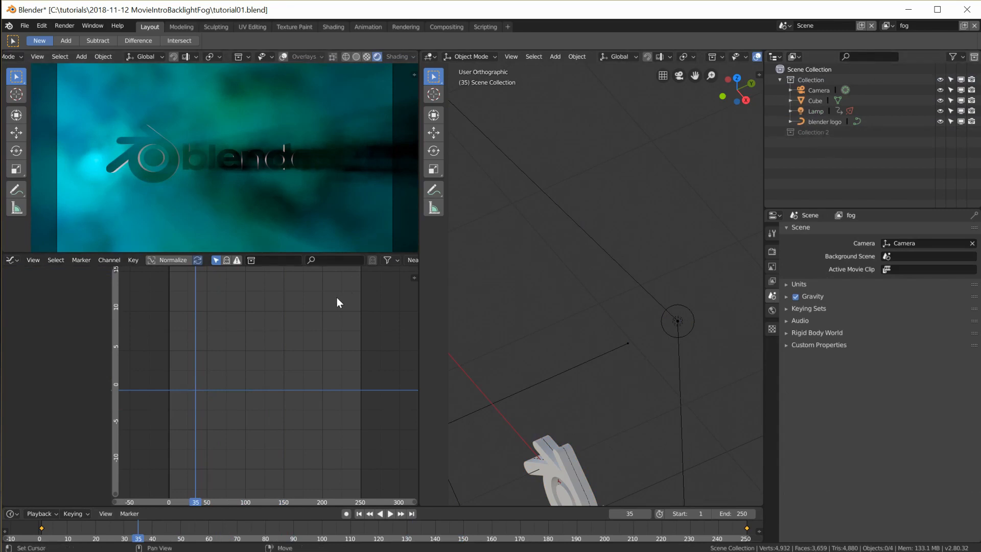
key("F12")
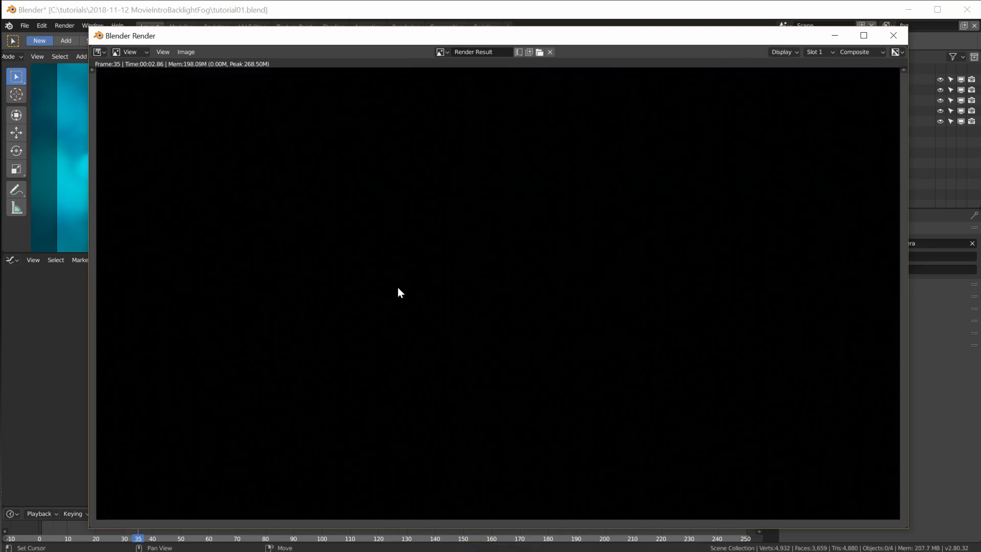
key("Escape")
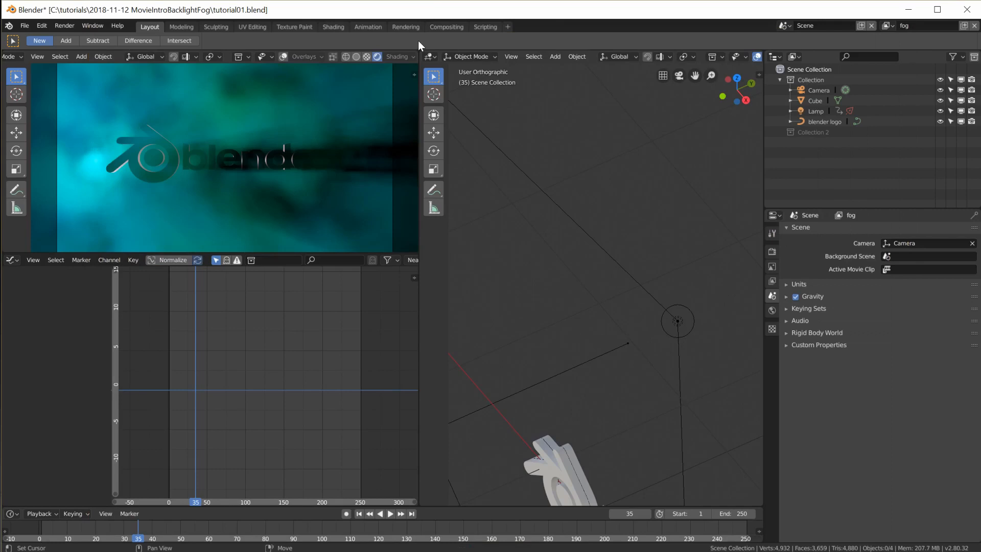
- Switch to the Compositing workspace and connect the Render Layers node's image to the Viewer node
left_click(446, 27)
left_click_drag(180, 82, 149, 63)
left_click(149, 63, "ctrl+shift")
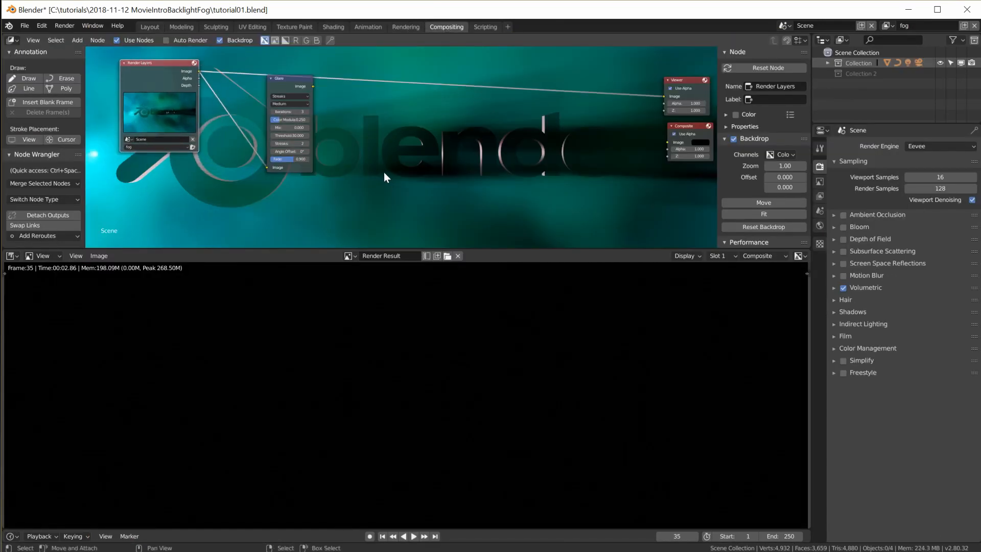
- Turn off the node backdrop and show the Viewer Node image in the image editor instead
left_click(220, 39)
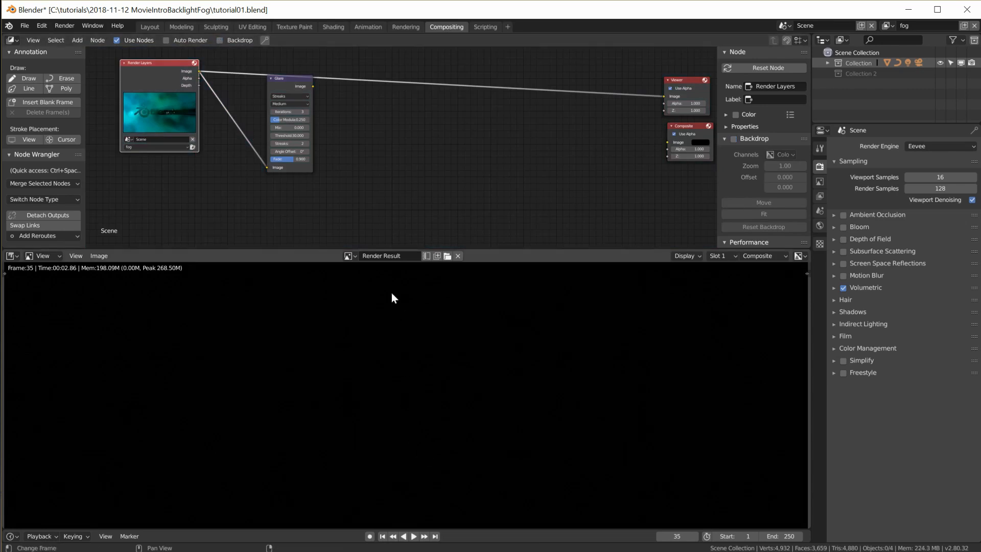
scroll(392, 293, "down", 4)
left_click(348, 255)
left_click(375, 282)
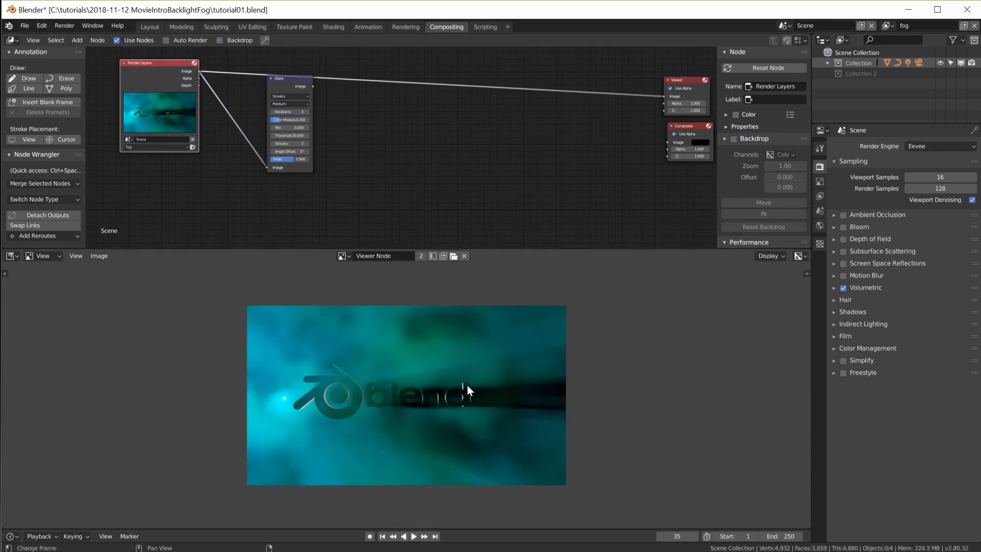
scroll(467, 385, "up", 2)
scroll(467, 385, "down", 1)
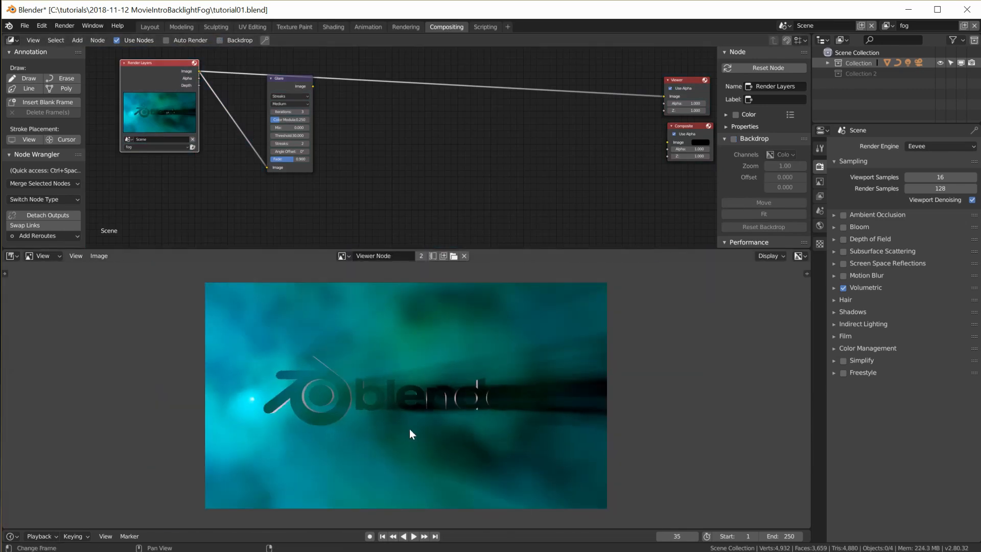
- Duplicate the Render Layers node, place the copy below the original, and set its layer to flare
key("shift+d")
left_click(159, 177)
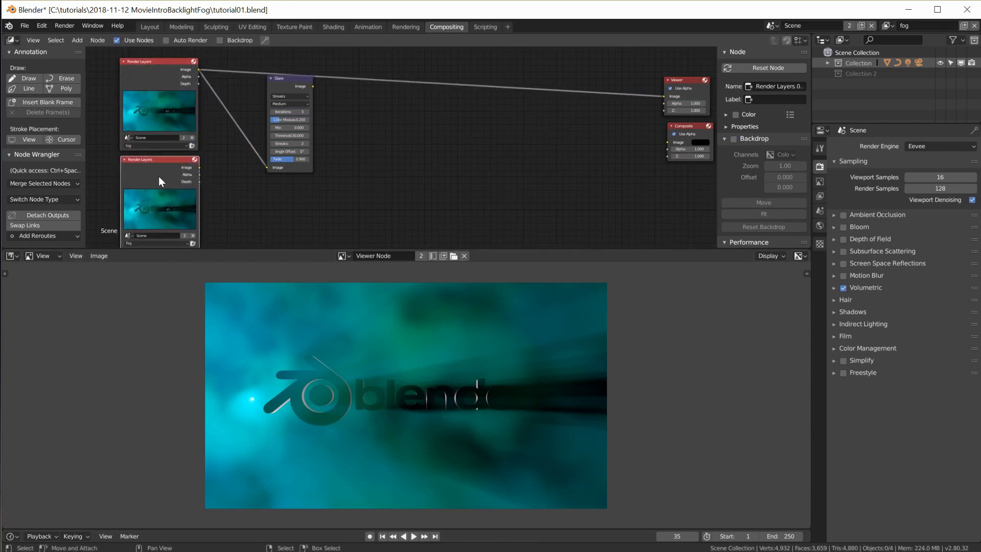
scroll(232, 206, "up", 4)
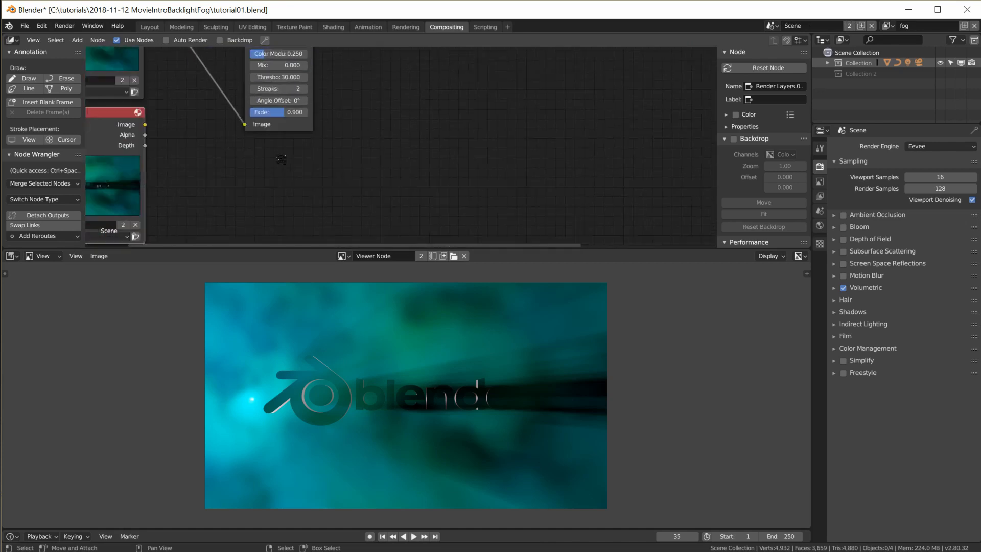
left_click(189, 161)
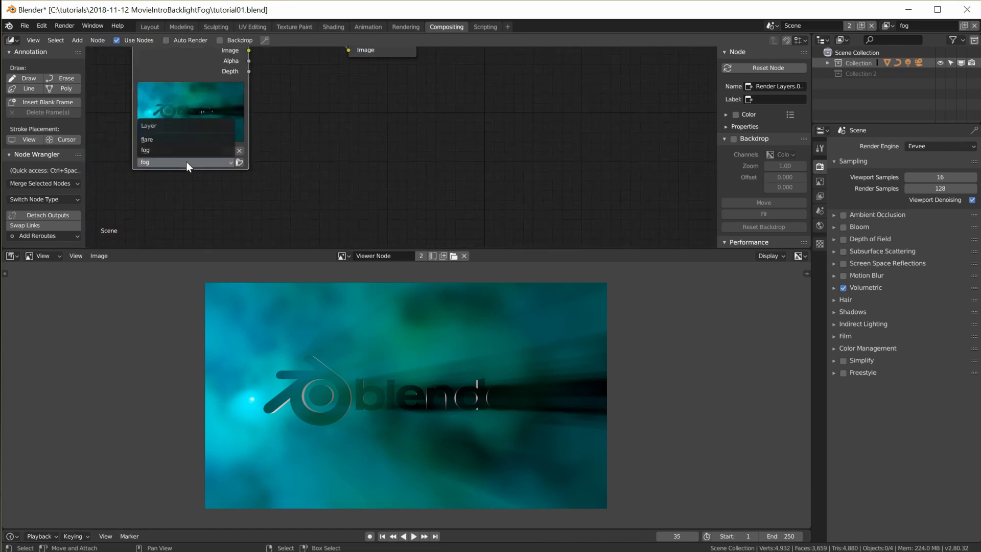
left_click(170, 140)
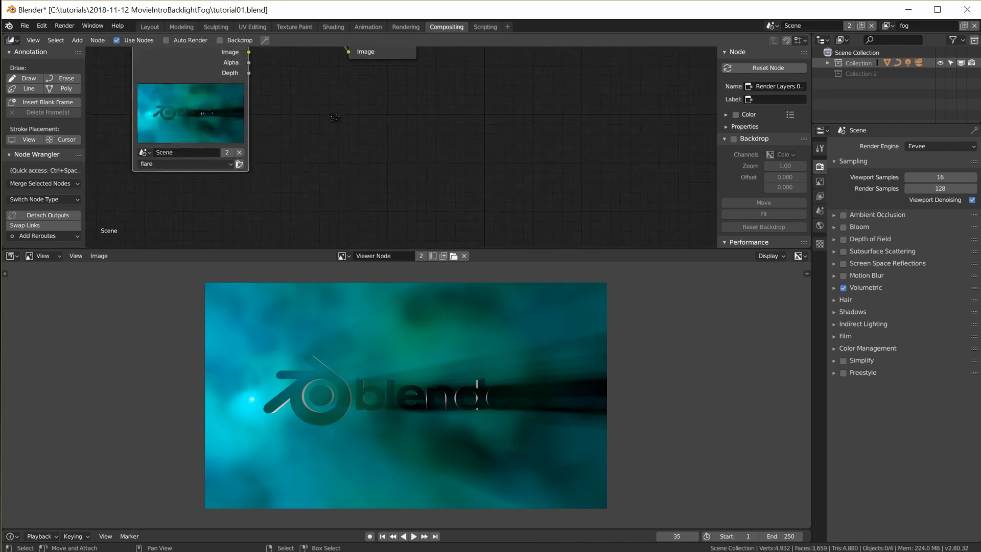
- Detach the Glare node from its old link and insert it between the flare Render Layers node and the Viewer node
middle_click_drag(280, 91, 278, 148)
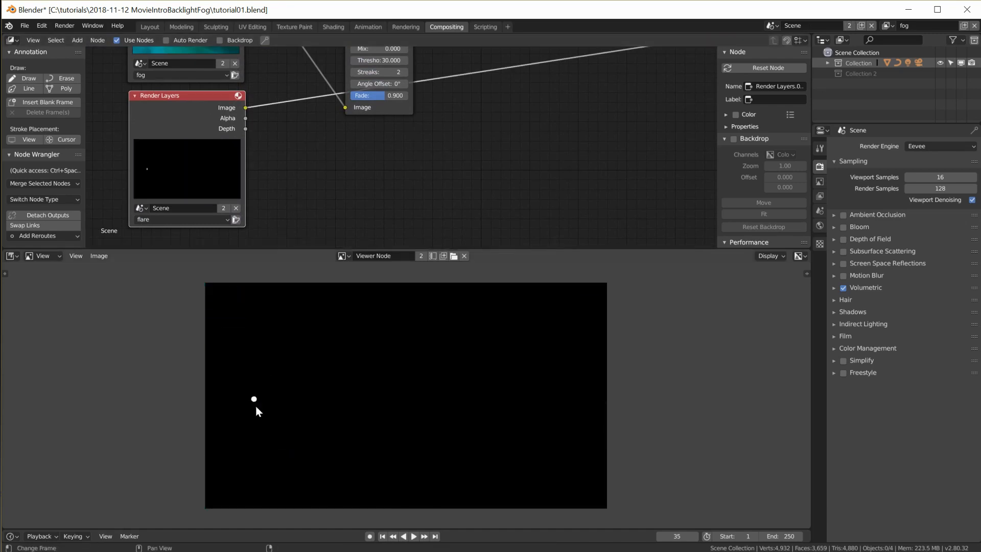
scroll(480, 156, "down", 2)
middle_click_drag(478, 151, 415, 174)
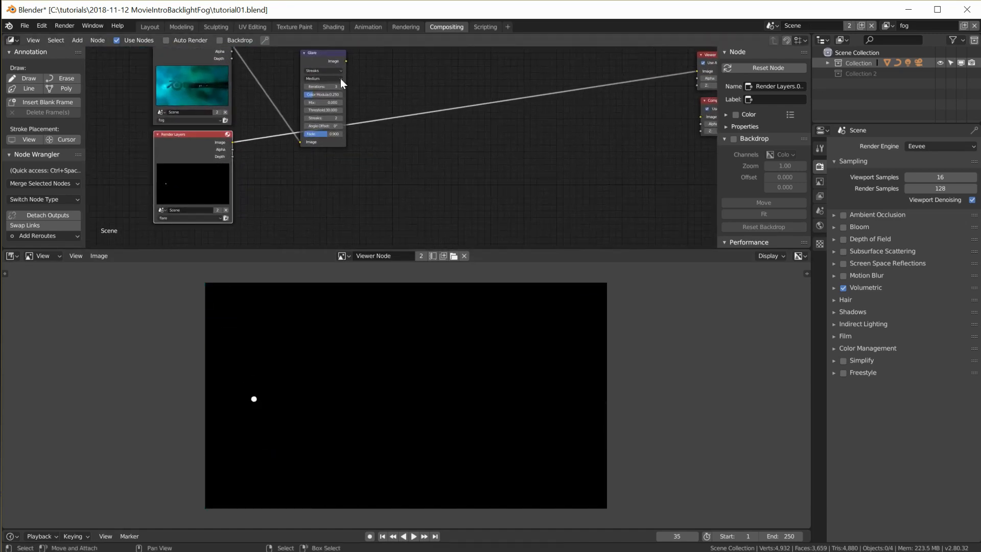
mouse_move(323, 54)
left_mouse_down("alt")
mouse_move(330, 60)
mouse_move(271, 130)
left_mouse_up("alt")
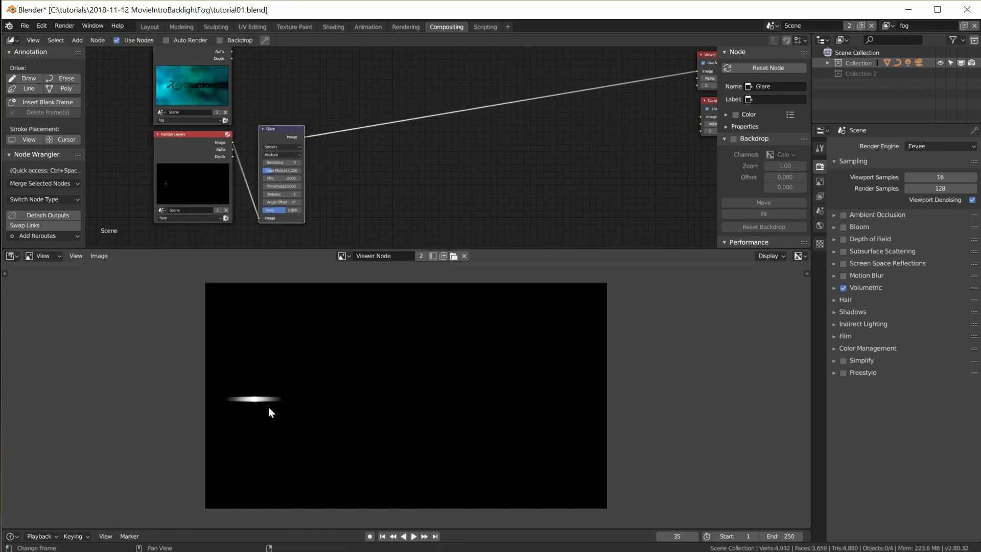
- Set the Glare node's fade to 0.985 and its iterations to 5
scroll(325, 180, "up", 3)
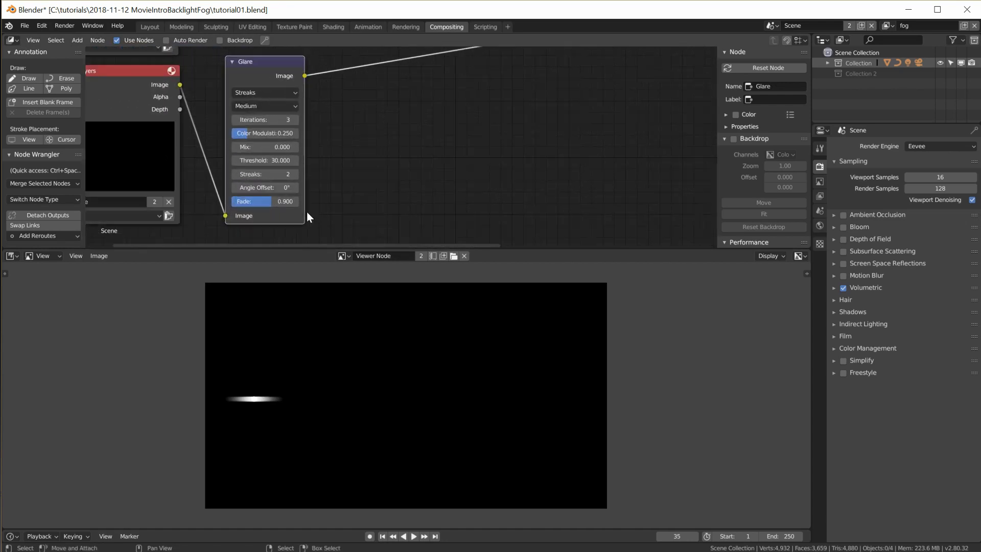
left_click(266, 201)
type(".")
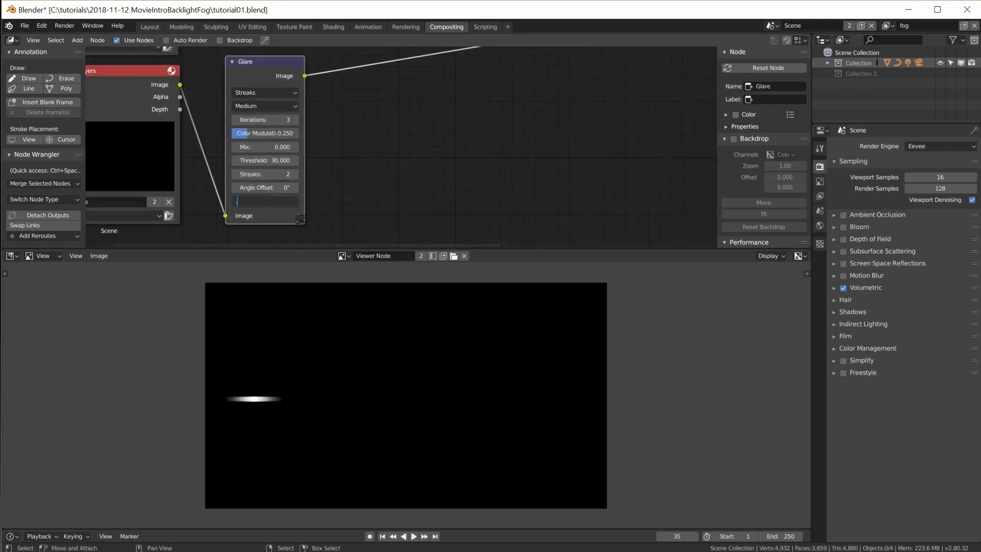
type("985")
key("Return")
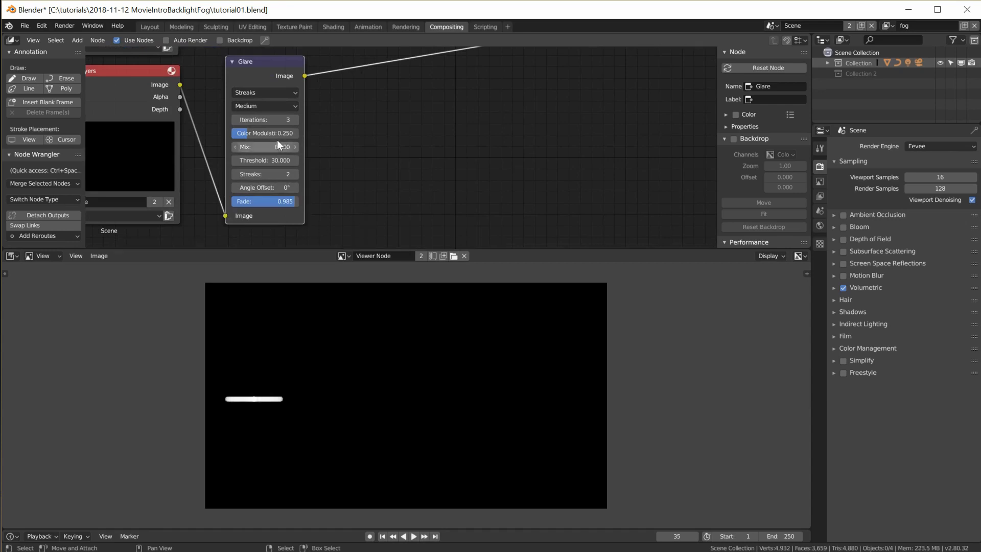
left_click(296, 121)
left_click(296, 120)
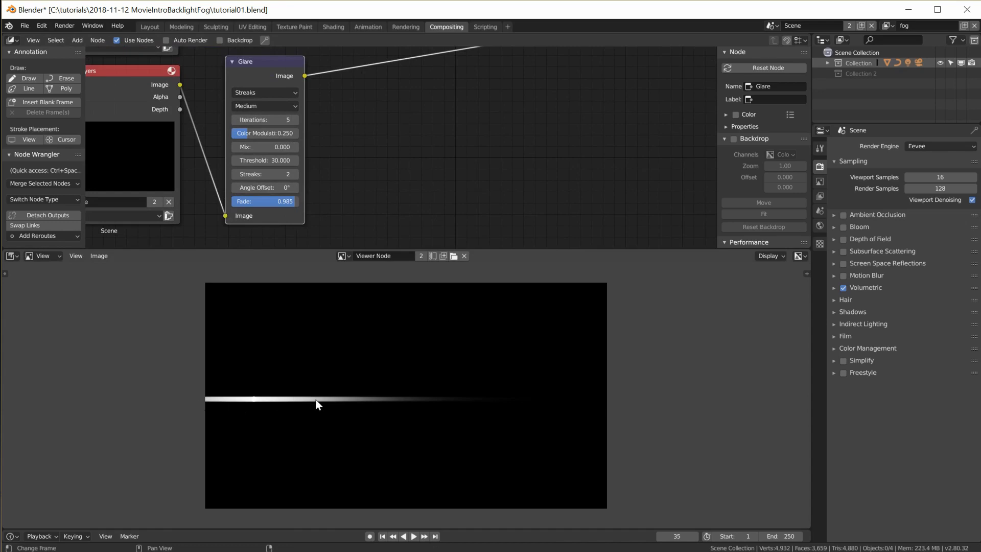
- Move the Glare node closer to the flare Render Layers node and insert a Color Balance node between Glare and Viewer
left_click_drag(249, 67, 236, 89)
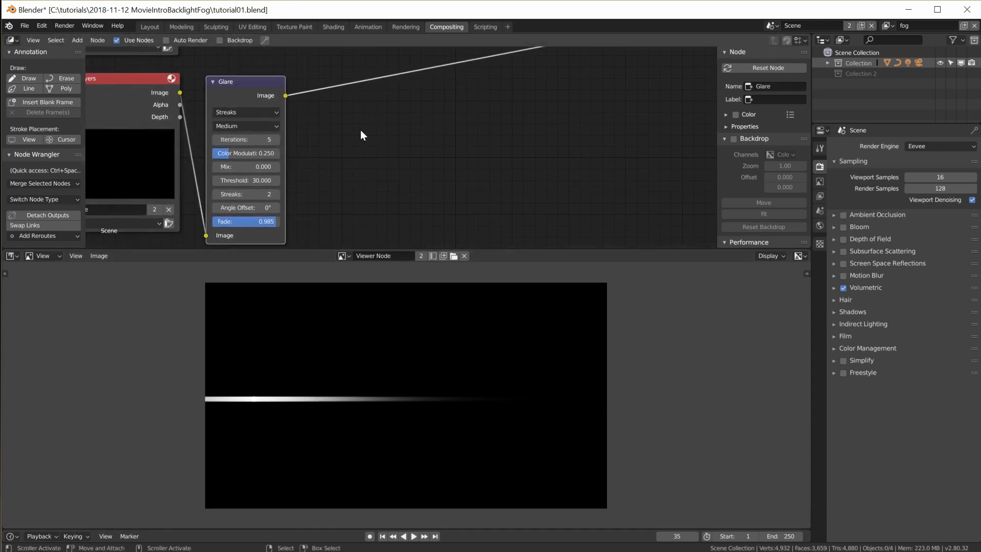
scroll(376, 163, "down", 3)
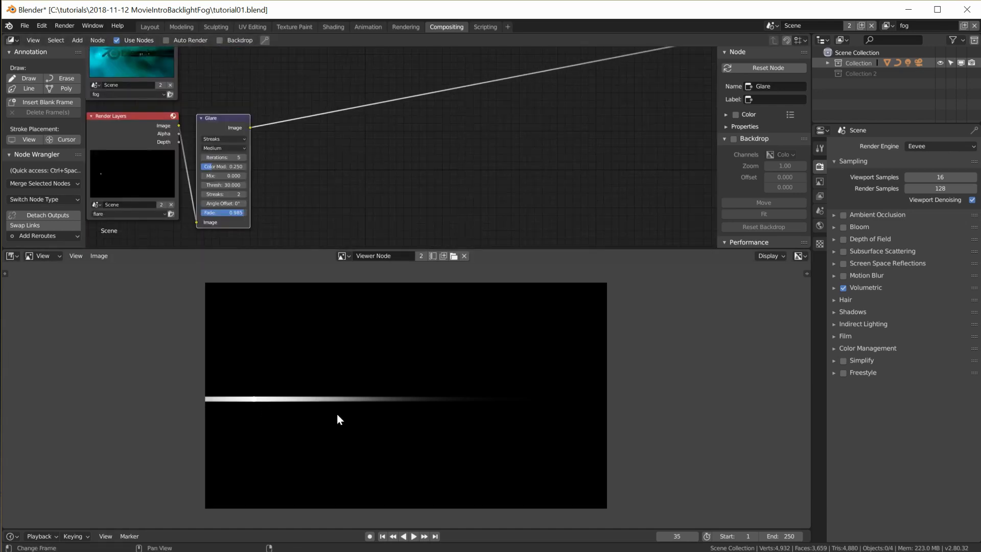
key("shift+a")
mouse_move(310, 166)
left_click(391, 189)
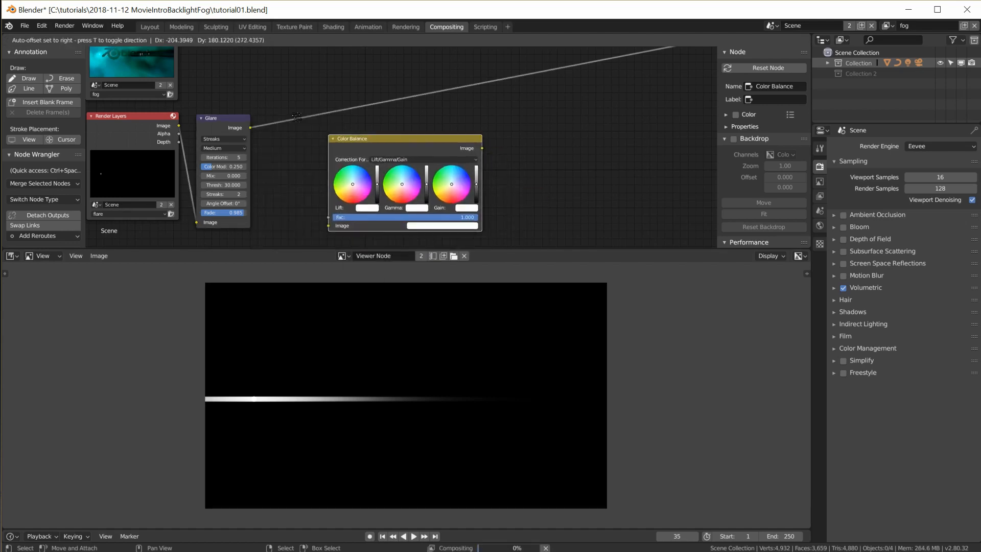
left_click(271, 116)
- Tint the Color Balance node's lift saturated blue, its gamma light cyan, and its gain a slightly warm white
scroll(253, 169, "up", 3)
left_click_drag(252, 165, 269, 149)
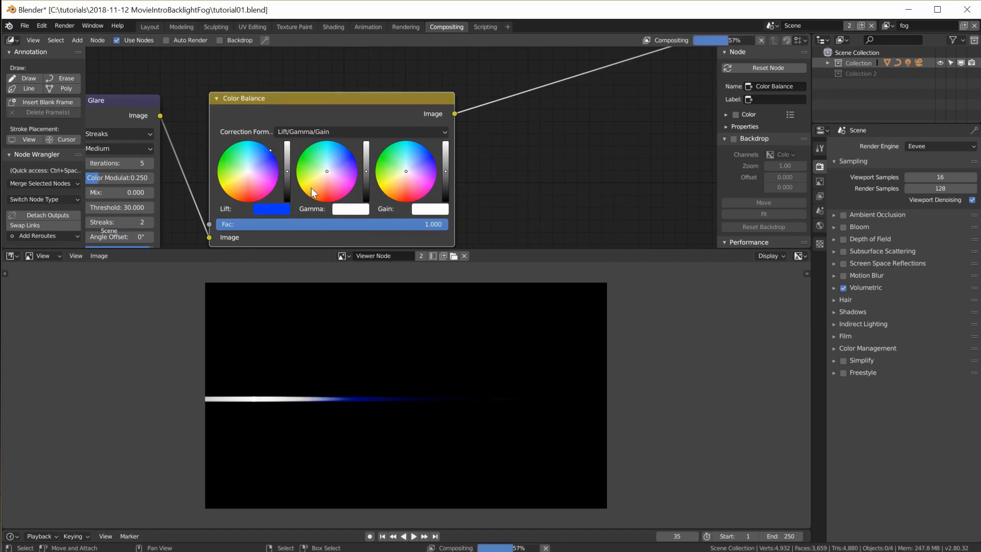
left_click_drag(271, 149, 269, 149)
mouse_move(338, 179)
left_mouse_down()
mouse_move(335, 145)
mouse_move(330, 151)
left_mouse_up()
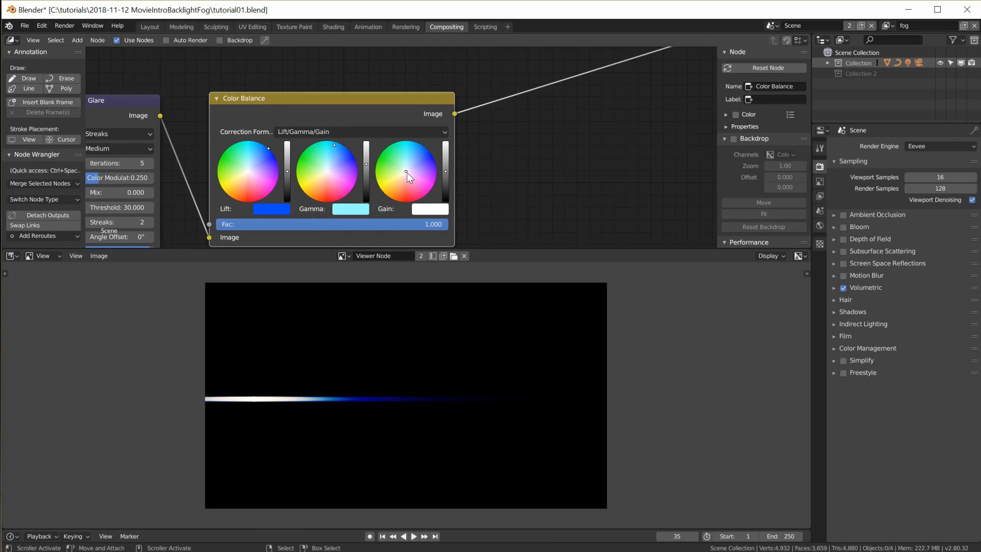
left_click_drag(405, 173, 404, 174)
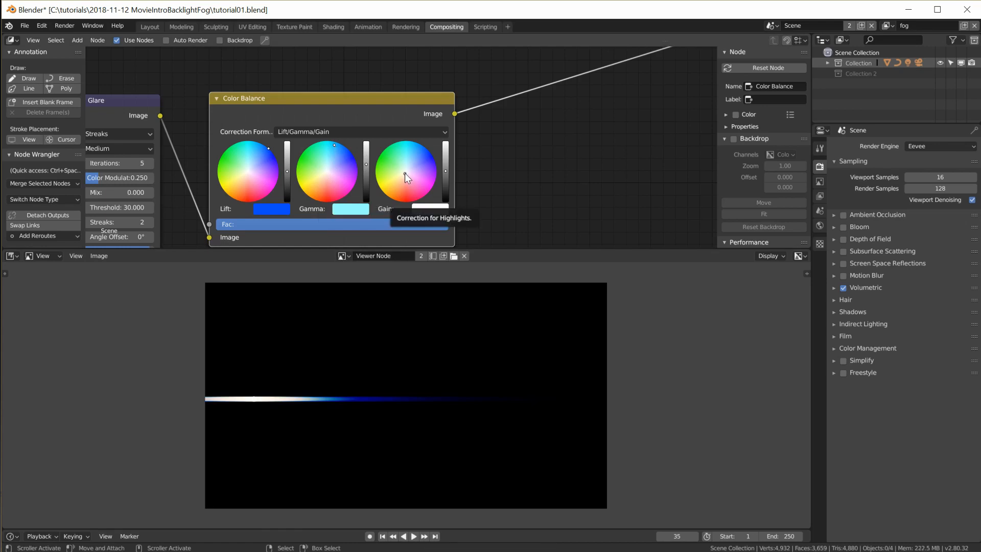
left_click(403, 176)
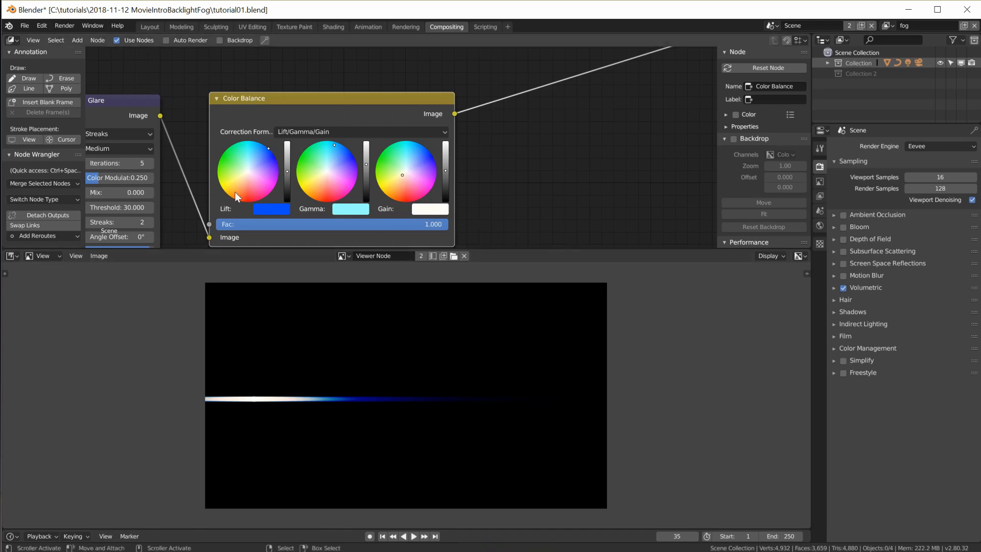
- Insert a Mix node between Color Balance and Viewer, and connect the fog Render Layers image to its first image input
key("Home")
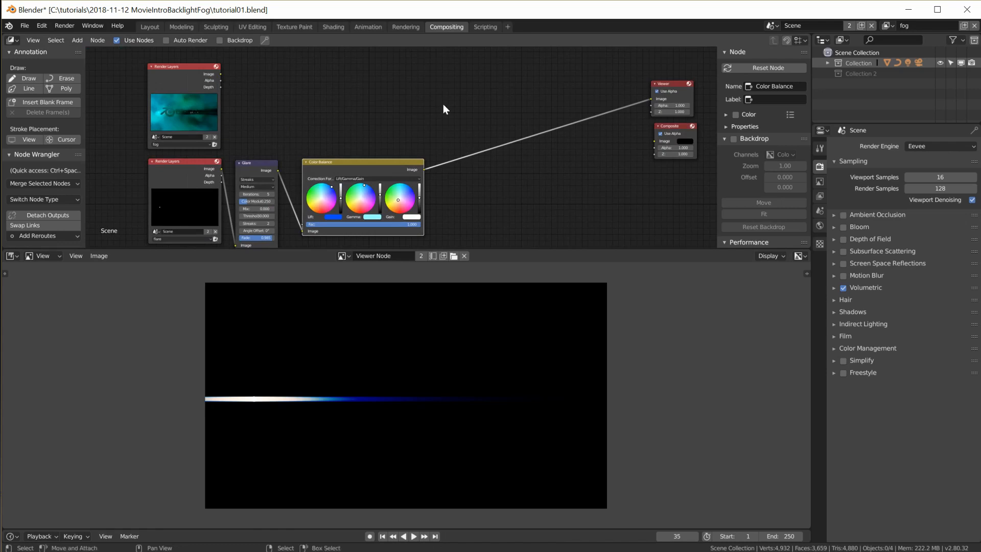
key("shift+a")
mouse_move(444, 105)
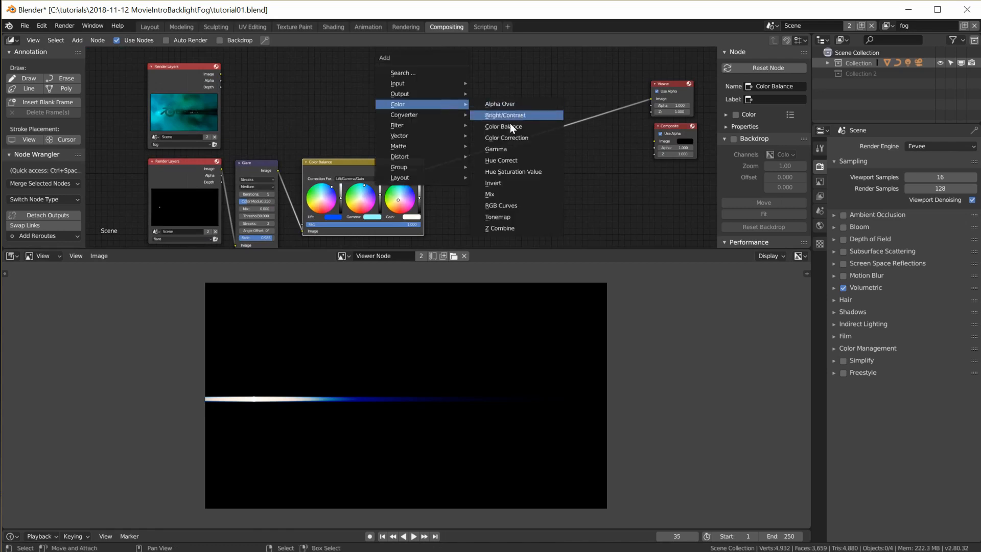
left_click(503, 194)
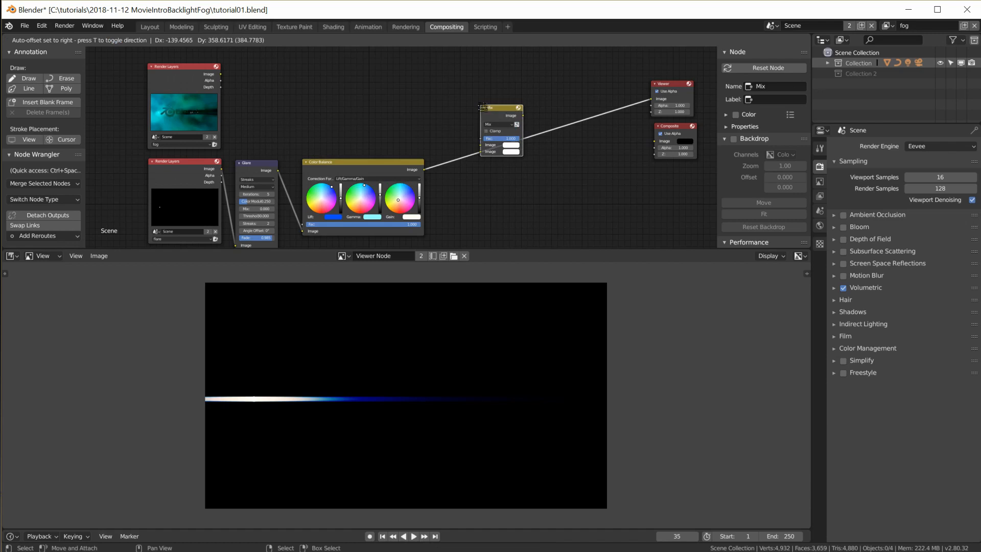
left_click(452, 93)
left_click_drag(450, 129, 222, 75)
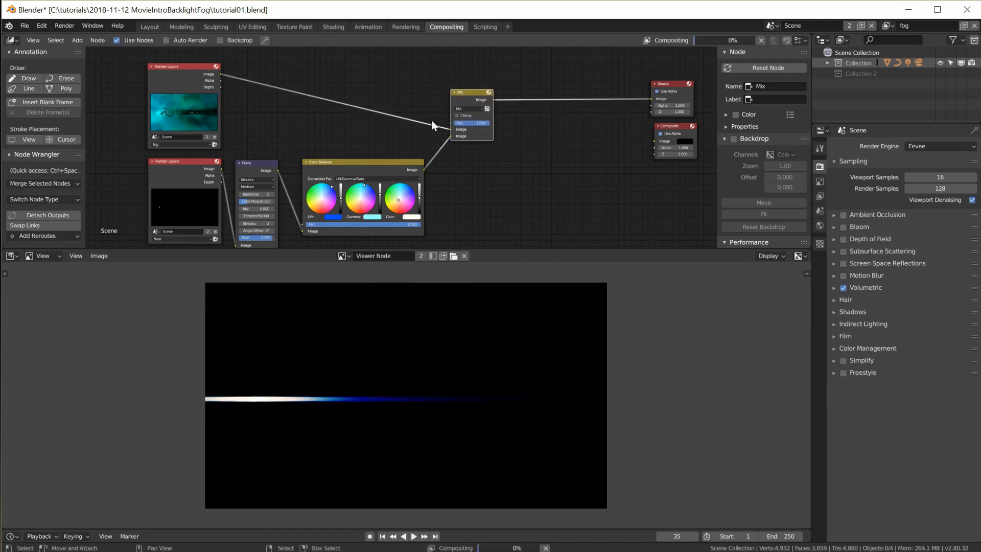
- Set the Mix node's blend type to Add and inspect the combined fog and flare image
left_click(469, 109)
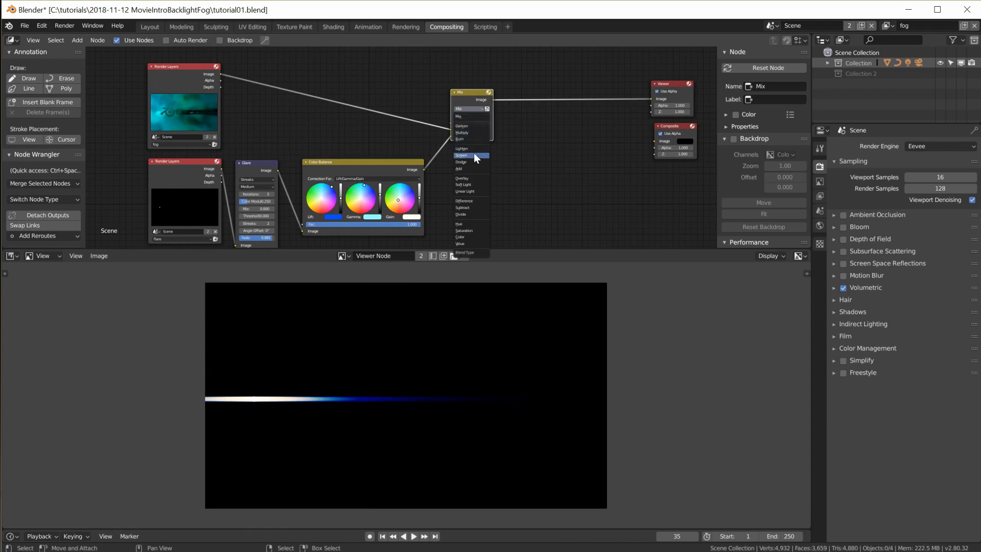
left_click(463, 167)
scroll(474, 96, "up", 3)
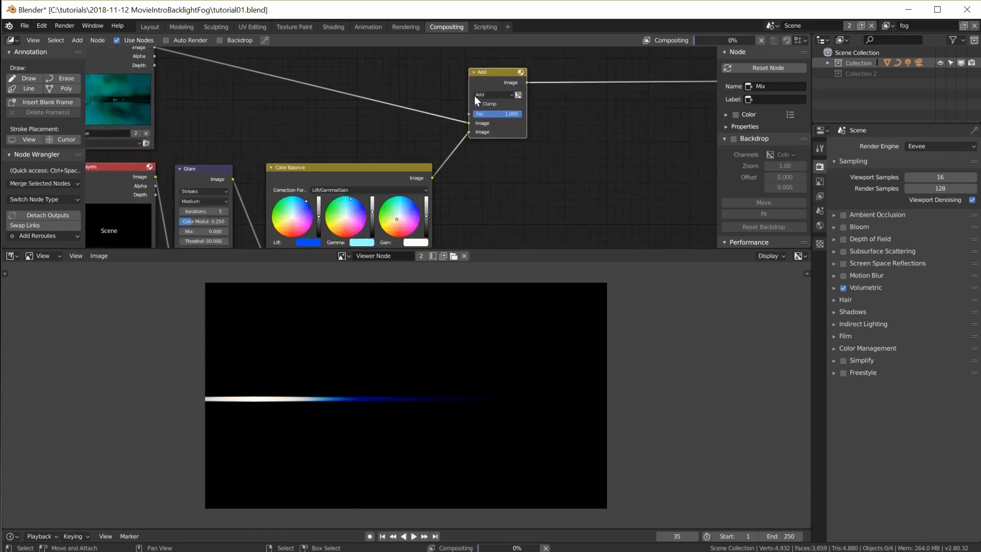
scroll(393, 404, "down", 4)
scroll(392, 403, "up", 4)
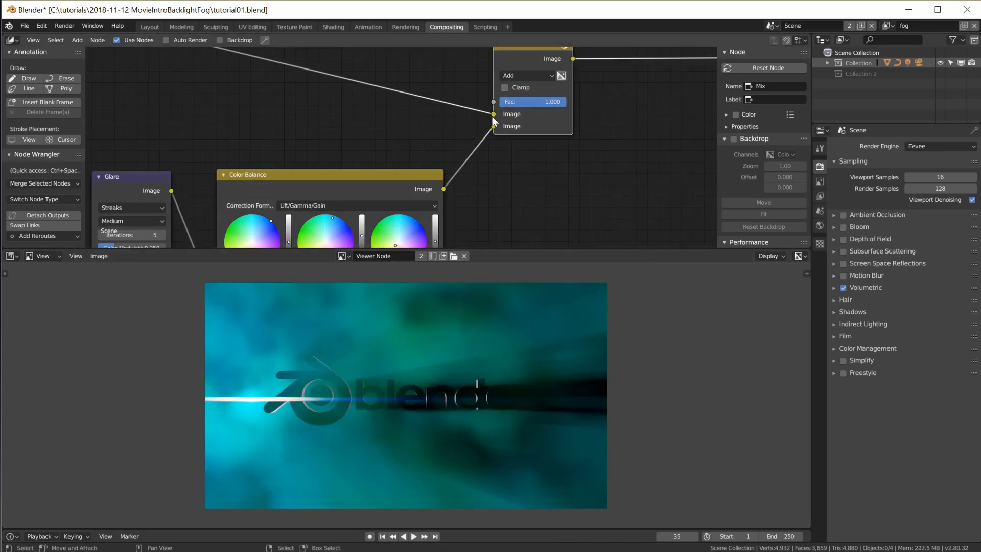
key("Home")
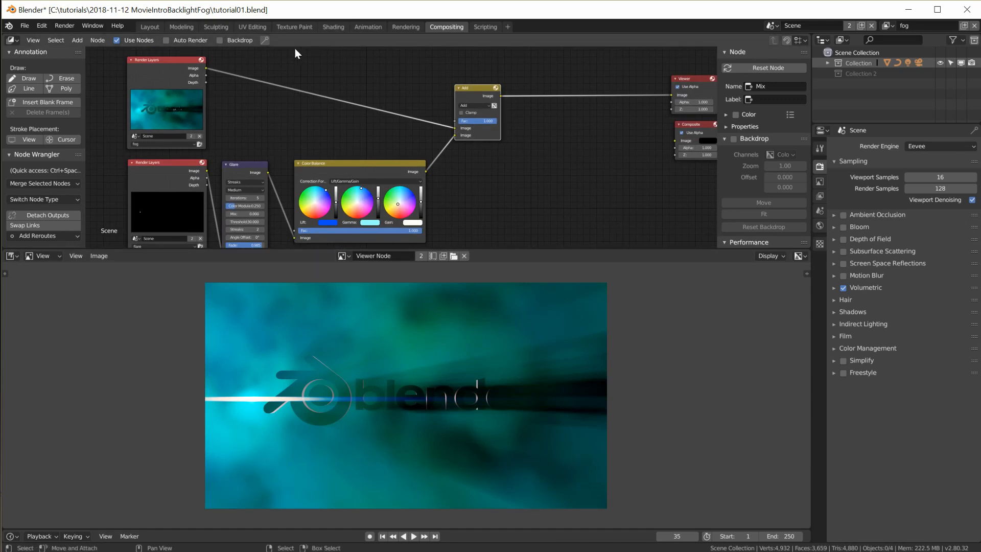
- Check the lamp's position from the camera in the Layout workspace and compare it with the flare in the Compositing workspace
left_click(182, 27)
middle_click_drag(388, 289, 267, 138)
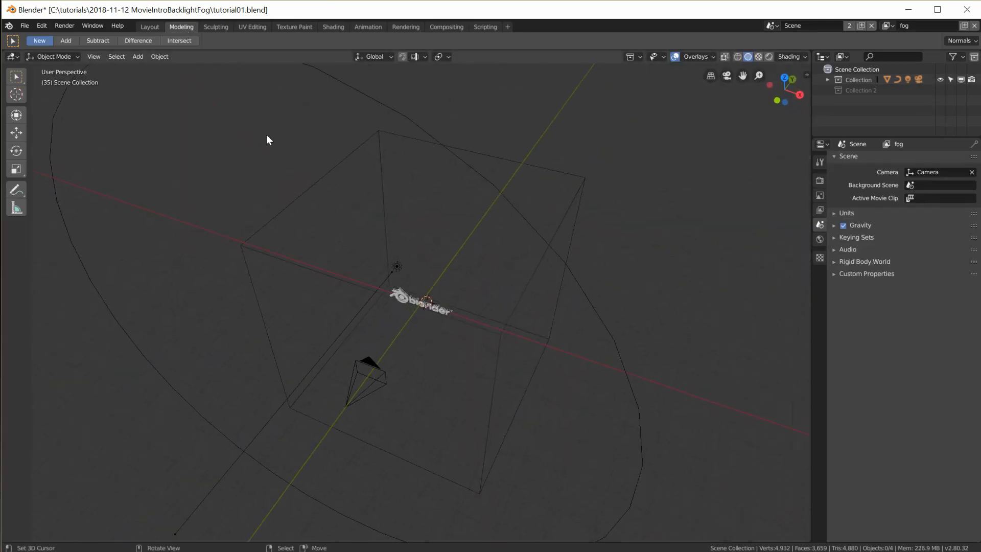
left_click(149, 27)
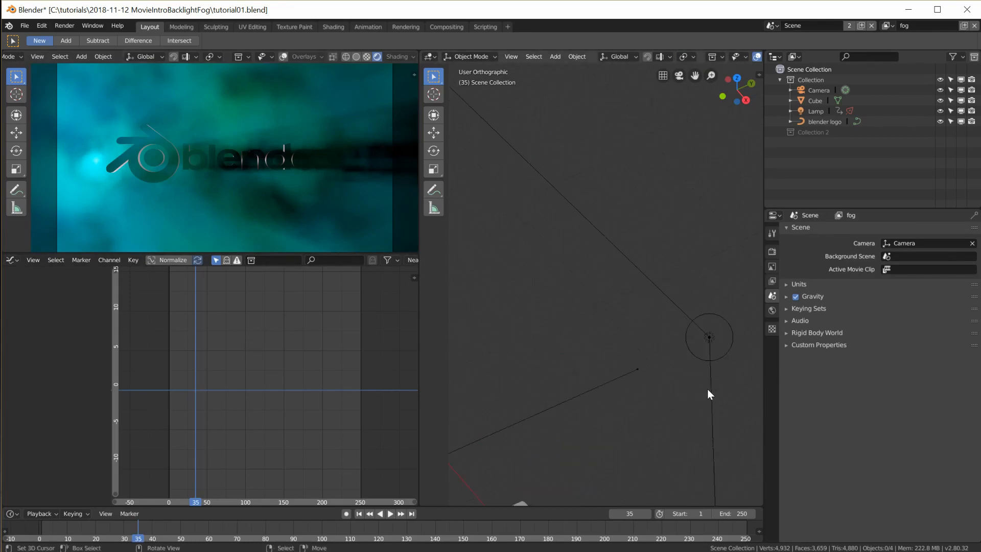
key("KP_0")
scroll(619, 290, "up", 4)
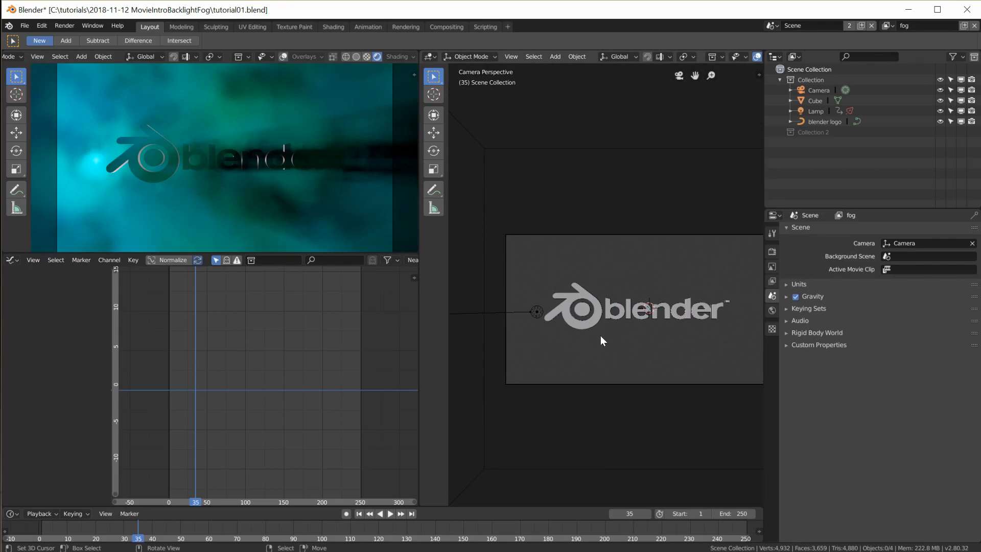
left_click(444, 28)
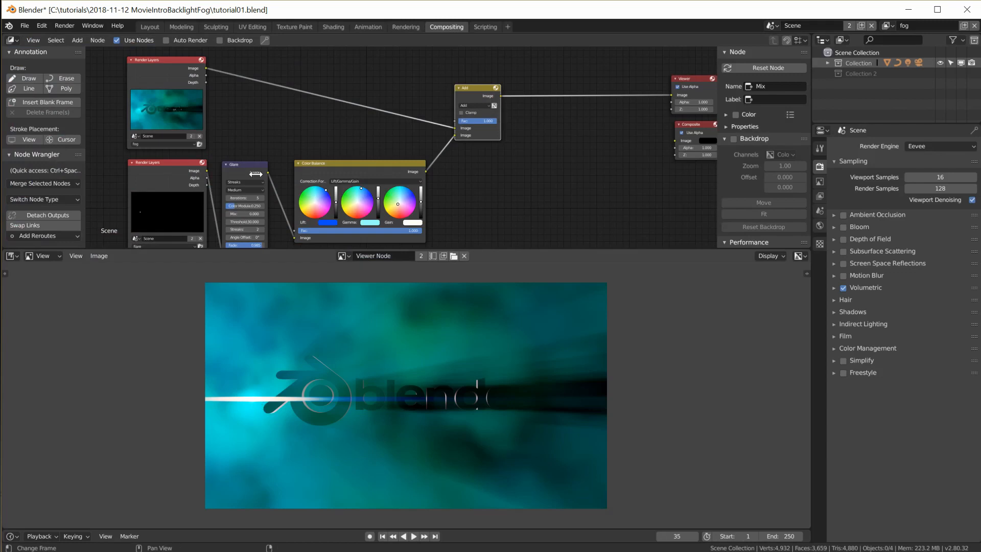
- Return to the Layout workspace, move the timeline to frame 88, and examine the lamp behind the logo
left_click(149, 27)
key("space")
left_click_drag(153, 533, 289, 539)
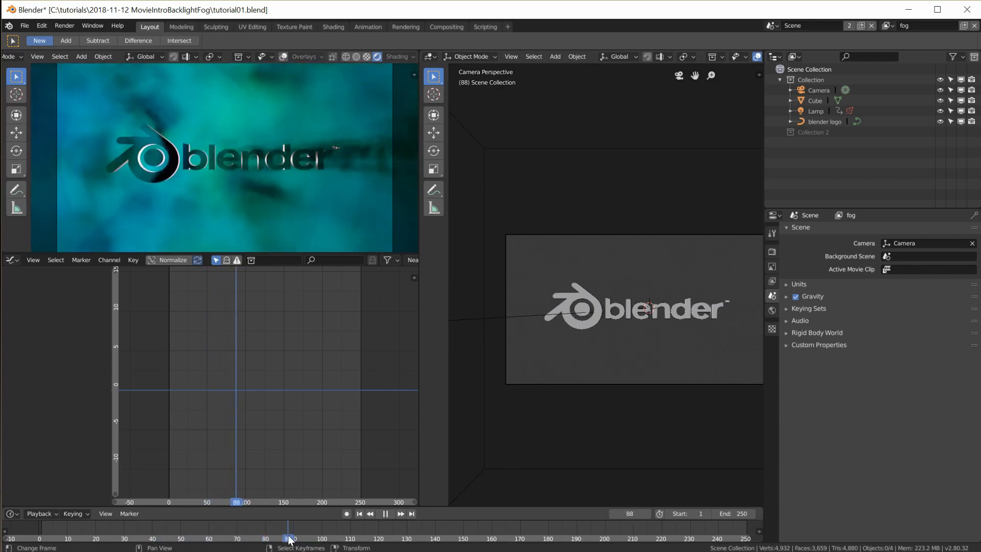
scroll(584, 277, "up", 5)
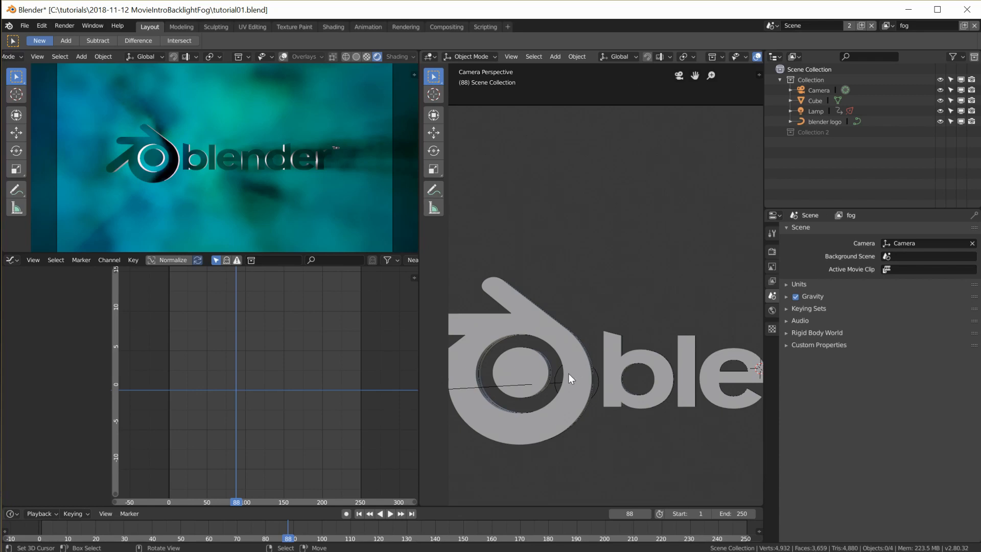
- Render frame 88 and review the composited flare in the Compositing workspace
key("F12")
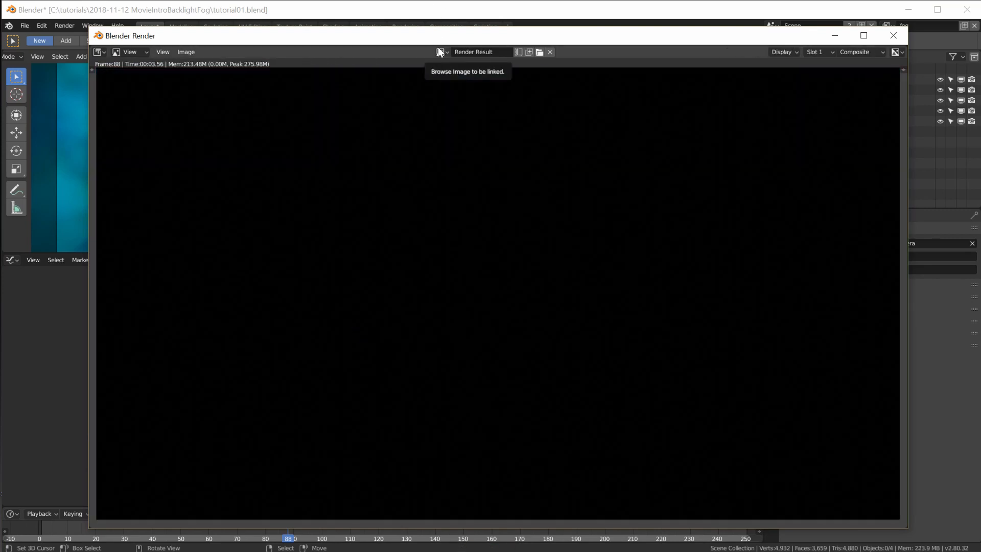
key("Escape")
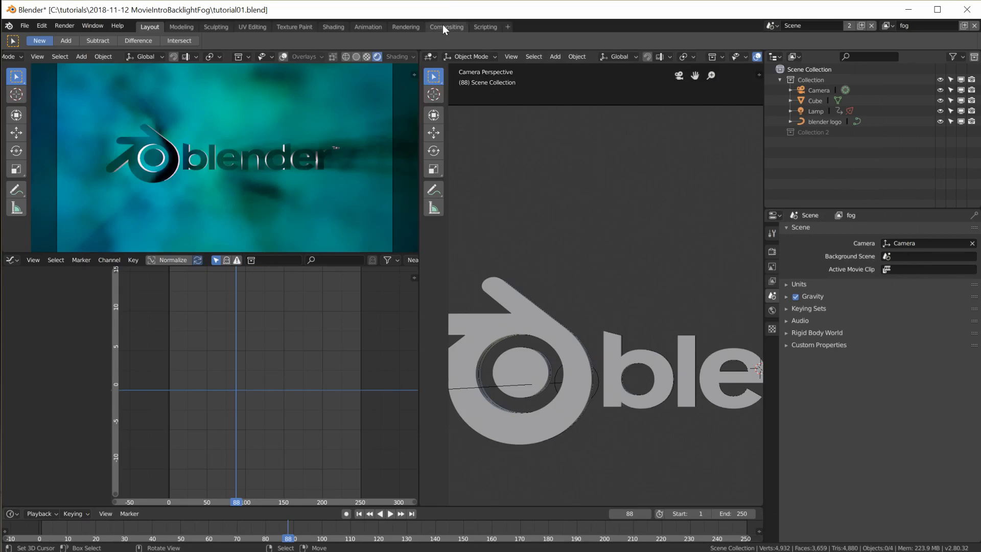
left_click(446, 26)
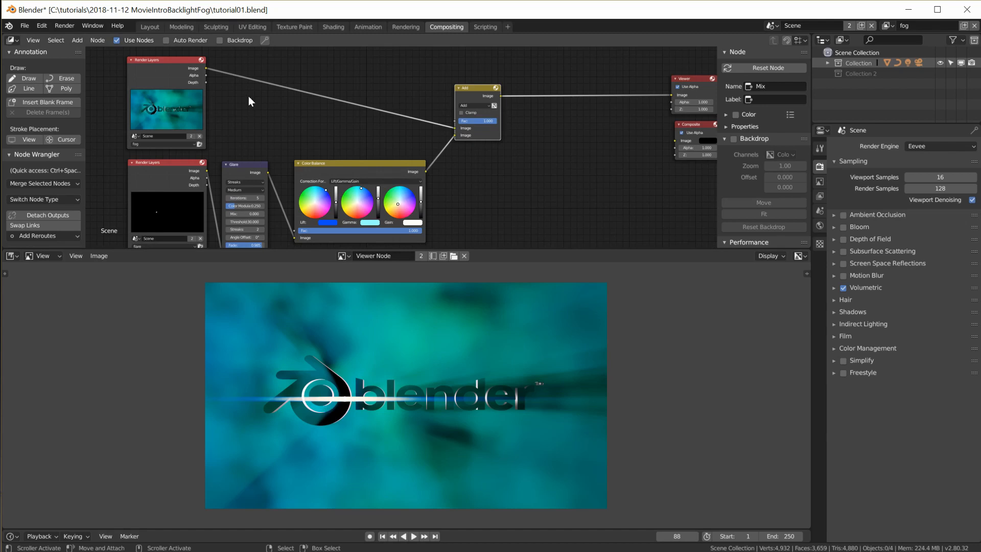
- Return to the Layout workspace, make flare the active view layer, and bring its sphere into view
left_click(154, 27)
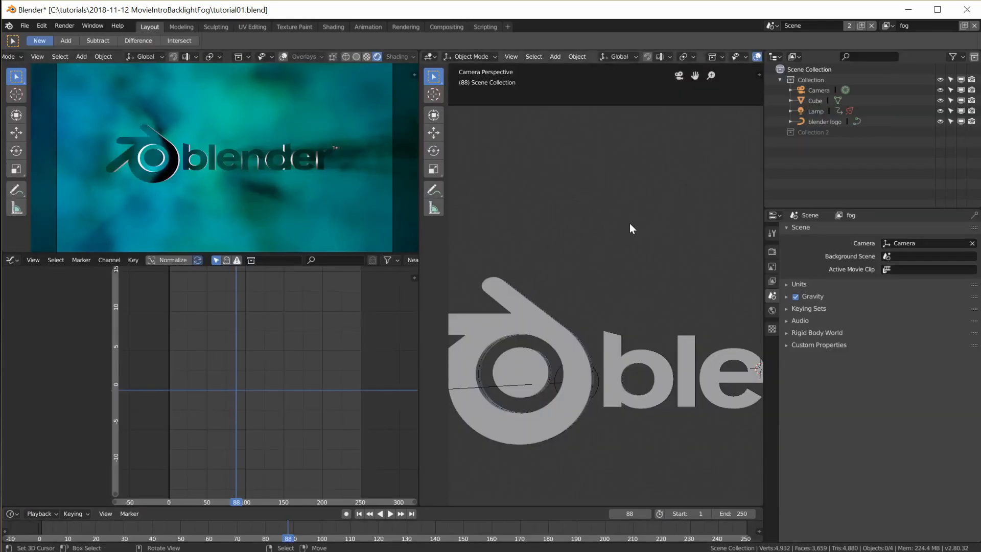
scroll(633, 247, "down", 4)
mouse_move(633, 247)
middle_mouse_down()
mouse_move(673, 240)
mouse_move(643, 258)
middle_mouse_up()
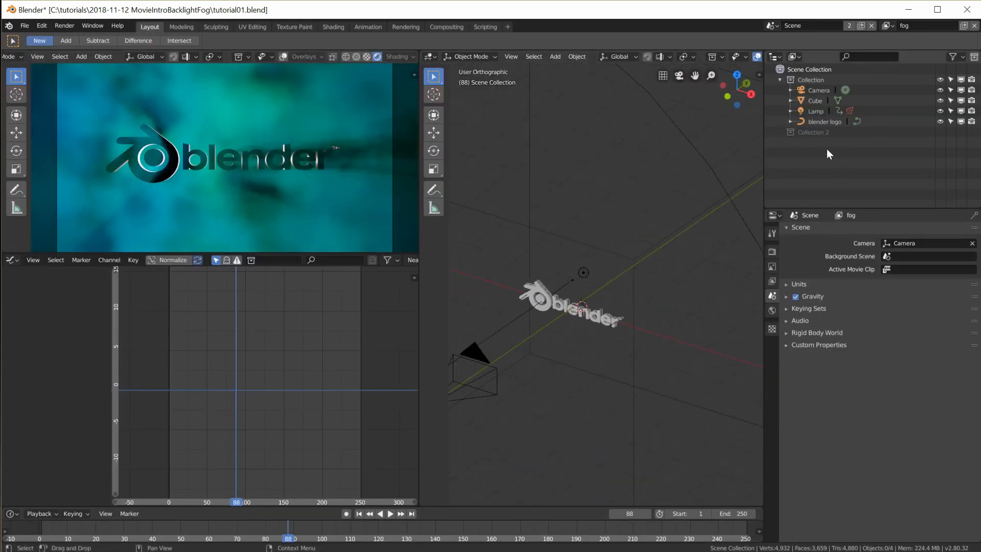
left_click(889, 25)
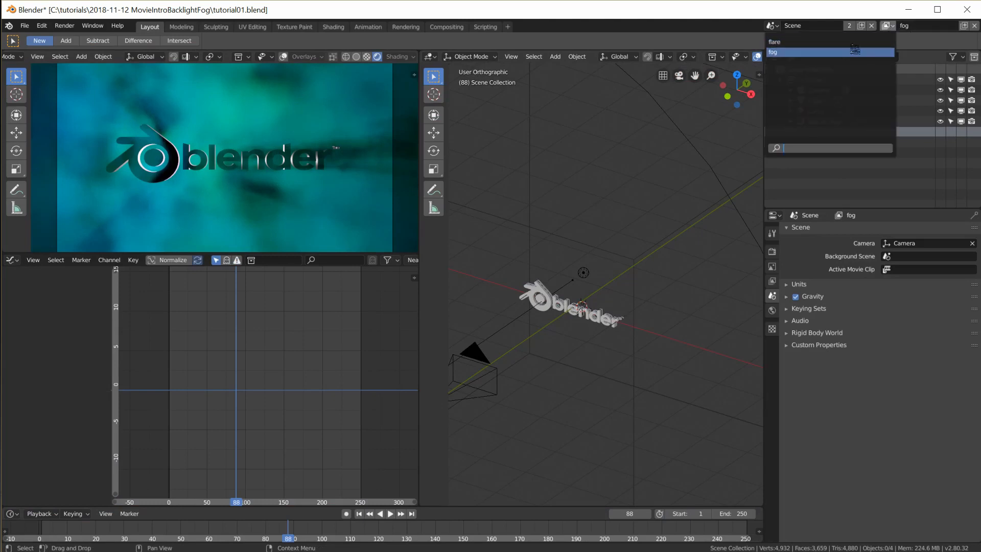
left_click(887, 26)
left_click(817, 41)
middle_click_drag(529, 406, 597, 276)
scroll(598, 284, "up", 6)
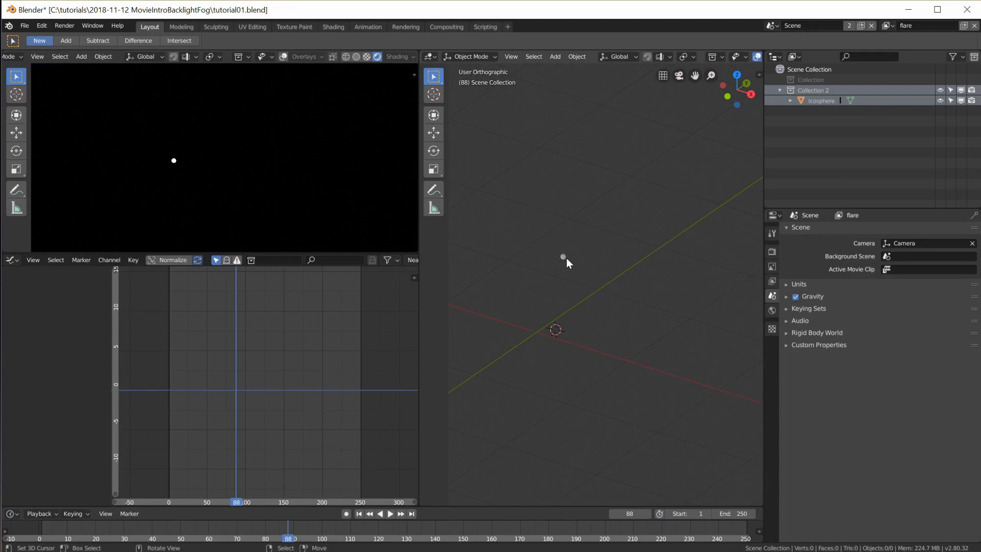
- Link the blender logo from the fog view layer into Collection 2 and make flare the active view layer again
scroll(581, 297, "down", 4)
left_click(809, 80)
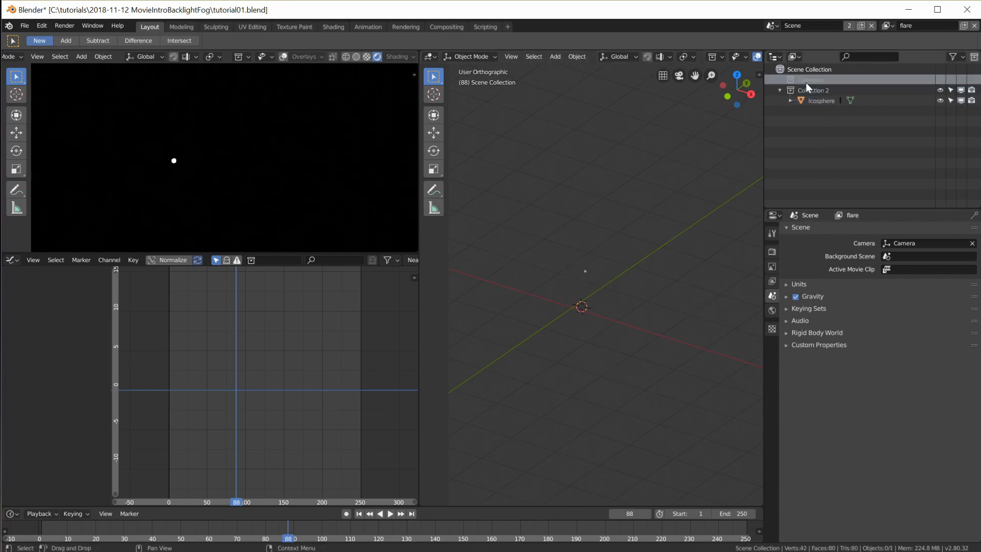
left_click(888, 30)
left_click(866, 53)
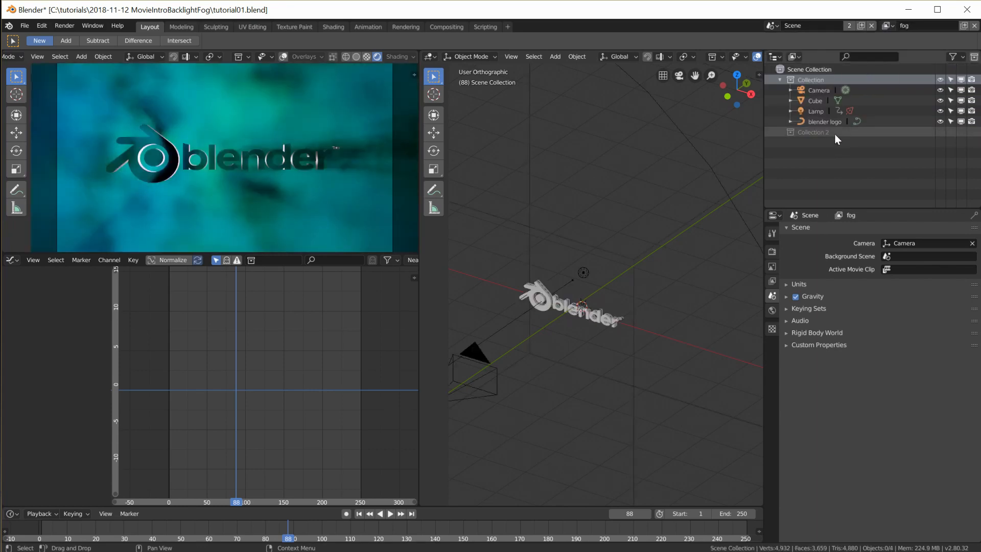
mouse_move(823, 121)
left_mouse_down()
mouse_move(833, 130)
mouse_move(817, 135)
mouse_move(881, 134)
mouse_move(820, 133)
left_mouse_up()
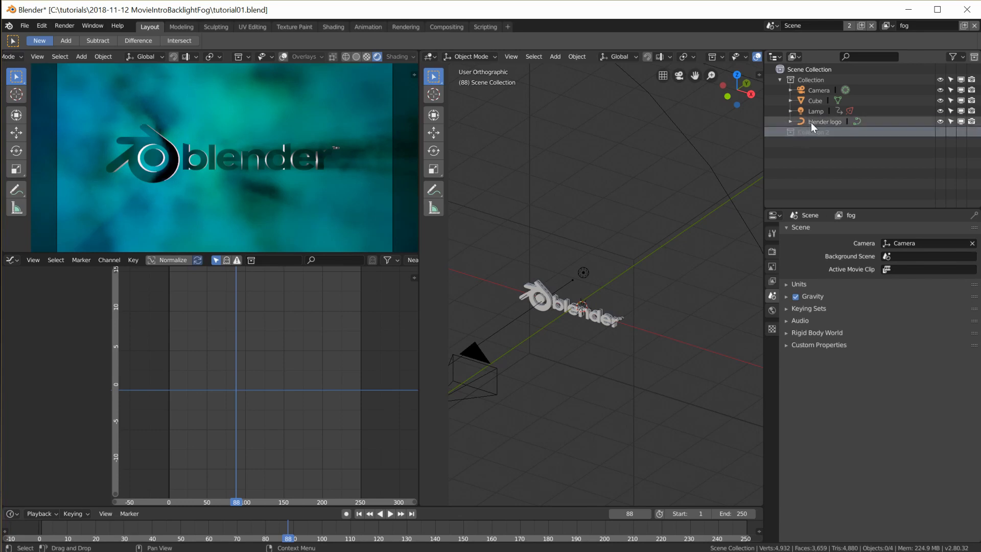
left_click(811, 122)
left_click(888, 26)
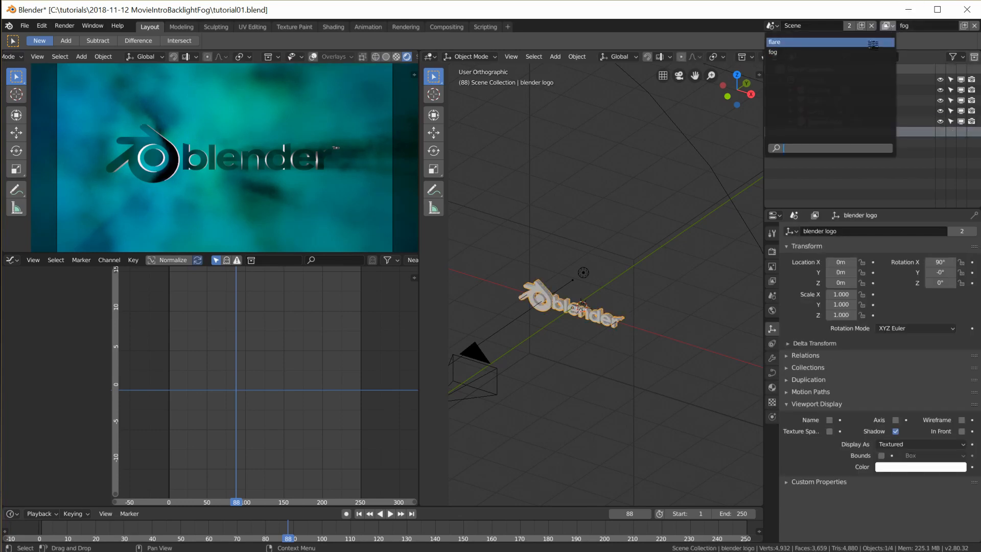
left_click(872, 44)
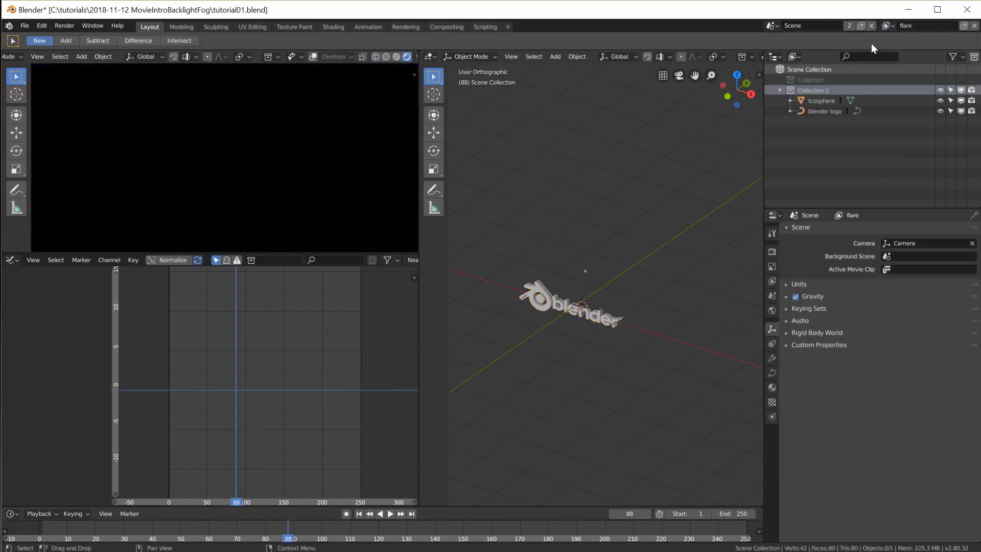
- Select the Icosphere, preview its motion past the logo along the timeline, and look at it through the camera
left_click(814, 112)
left_click(817, 103)
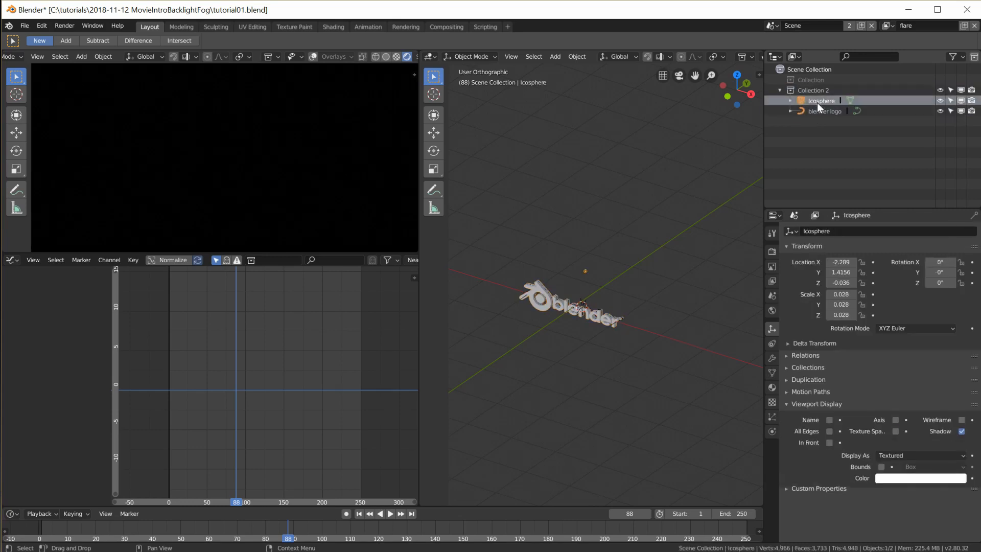
key("space")
left_click_drag(290, 534, 325, 530)
key("space")
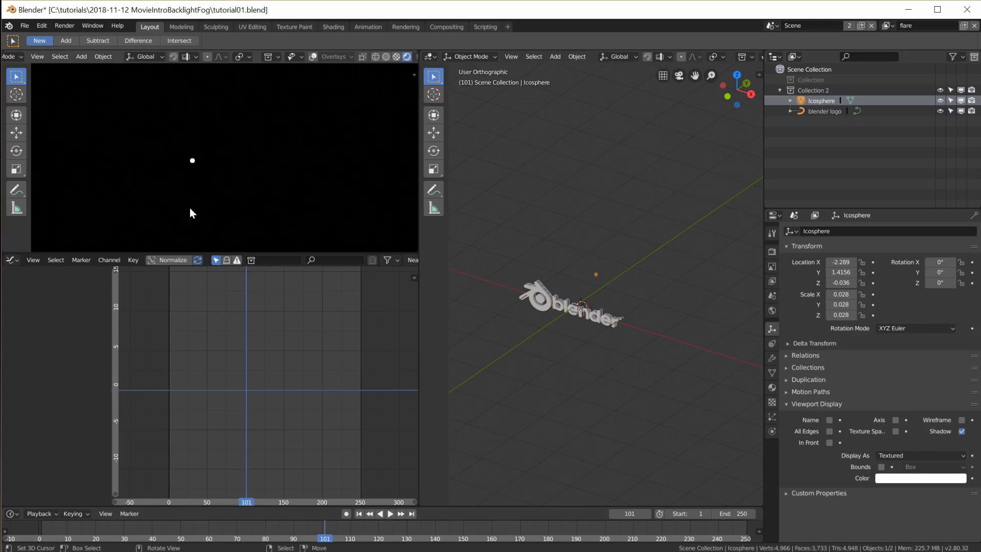
key("space")
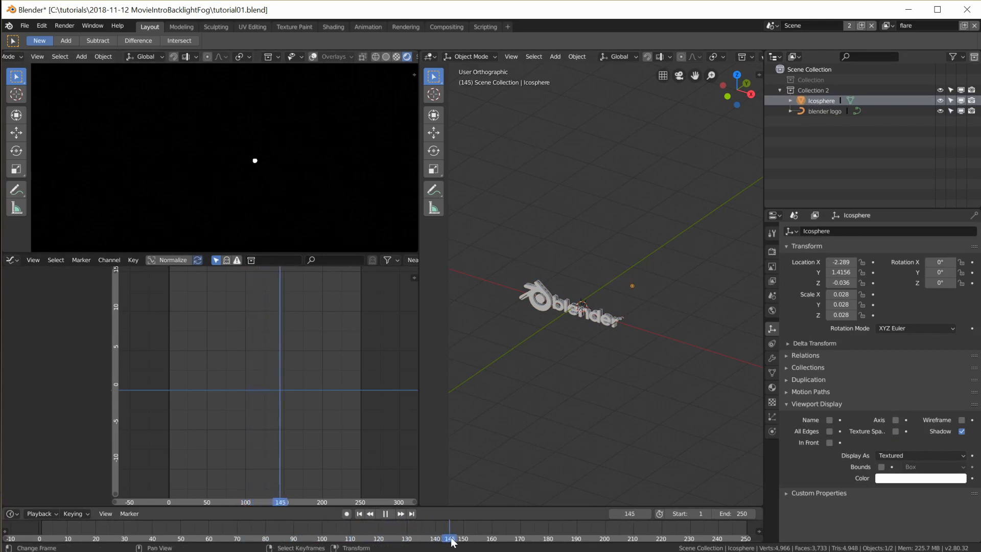
left_click_drag(559, 545, 325, 533)
scroll(582, 328, "up", 3)
key("KP_0")
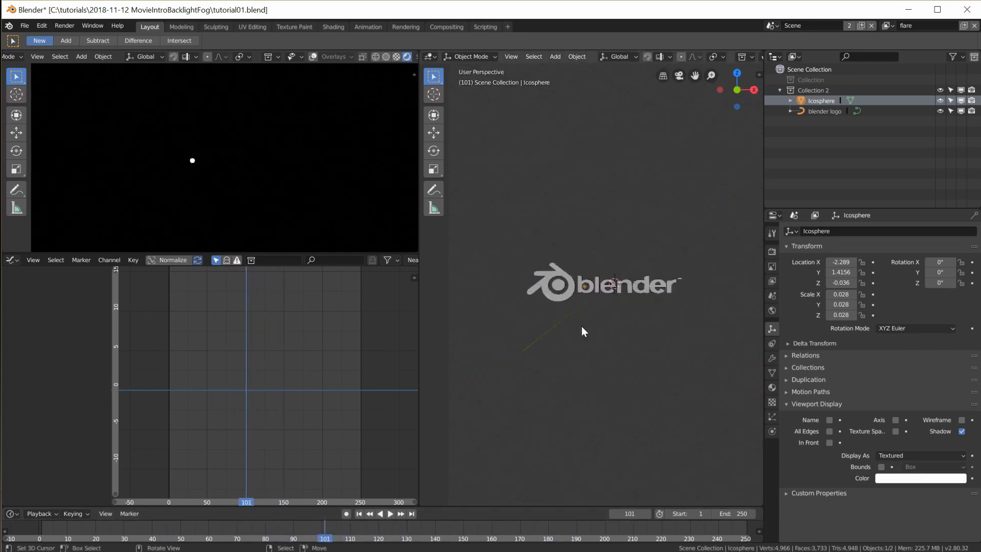
- Move the timeline to frame 74, render it, and review the composited Viewer Node image
left_click(381, 513)
left_click_drag(285, 532, 248, 524)
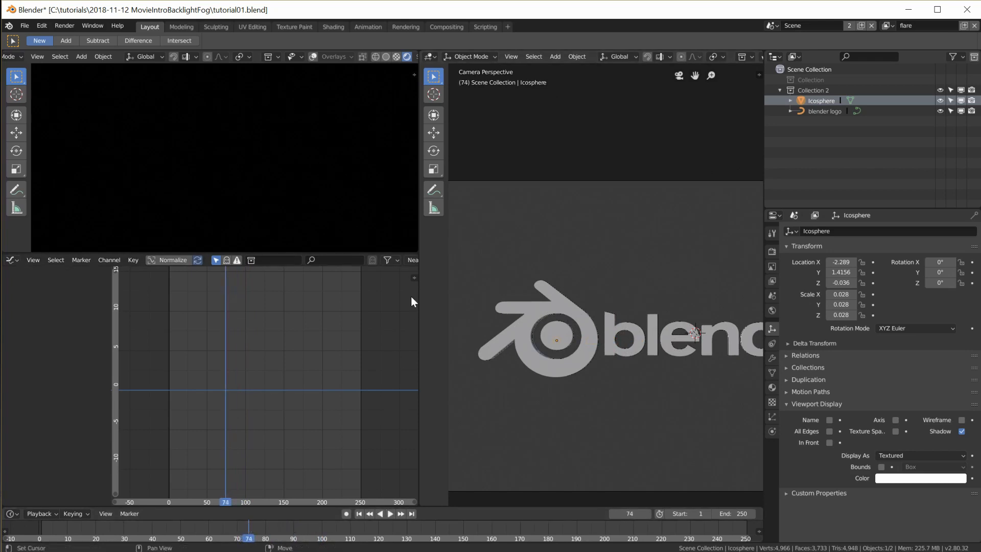
key("F12")
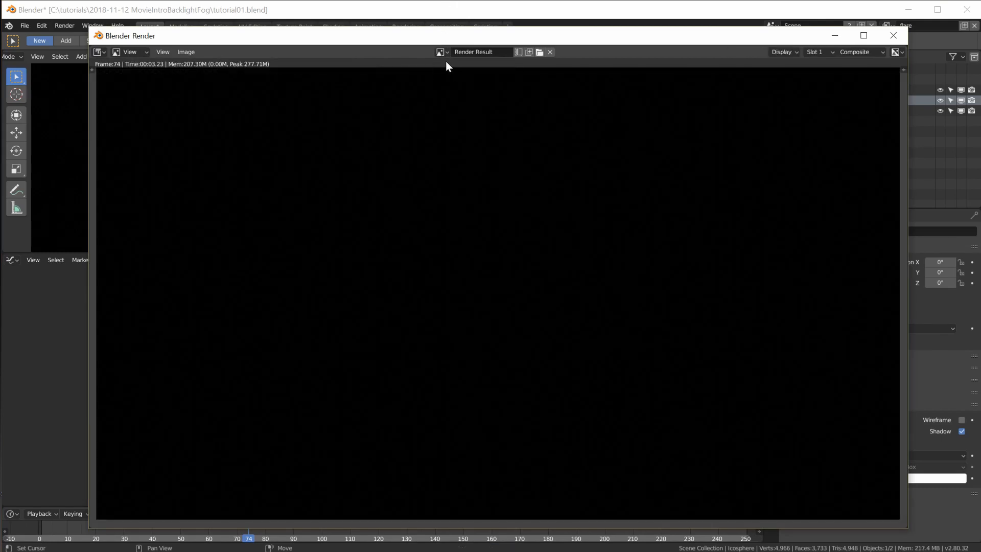
left_click(443, 54)
left_click(466, 78)
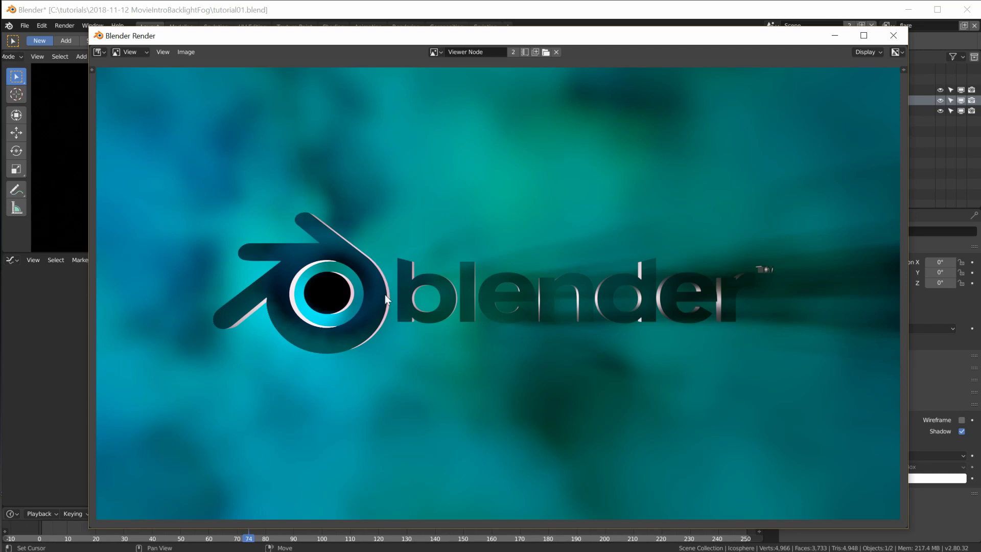
key("Escape")
- Move the timeline to frame 103, render it, and review the flare in the Viewer Node image
key("space")
left_click_drag(247, 535, 330, 535)
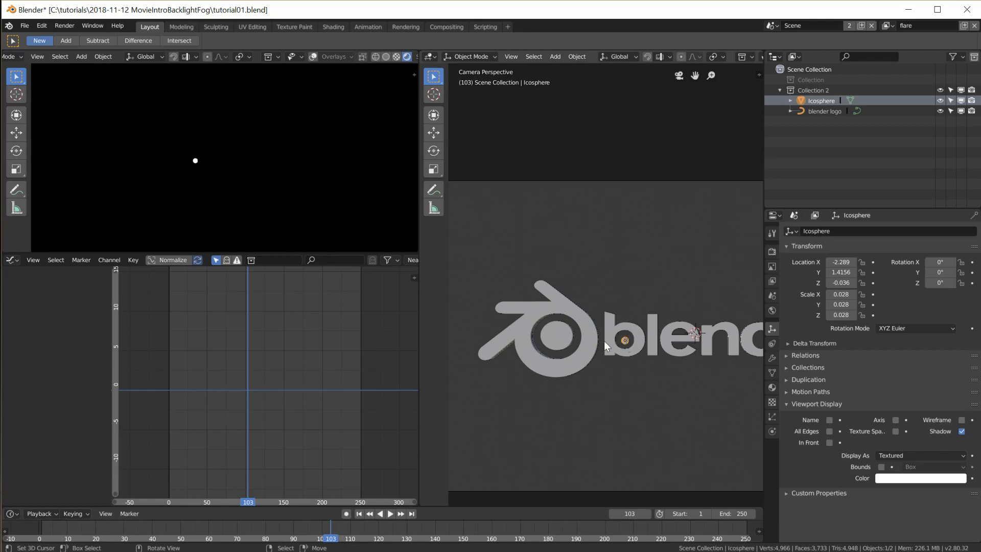
key("F12")
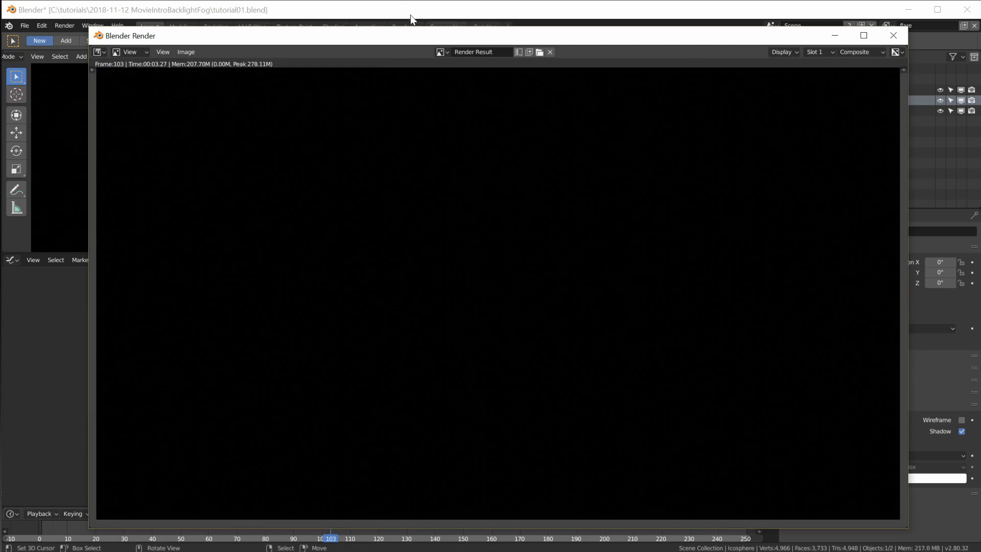
left_click(441, 51)
left_click(471, 81)
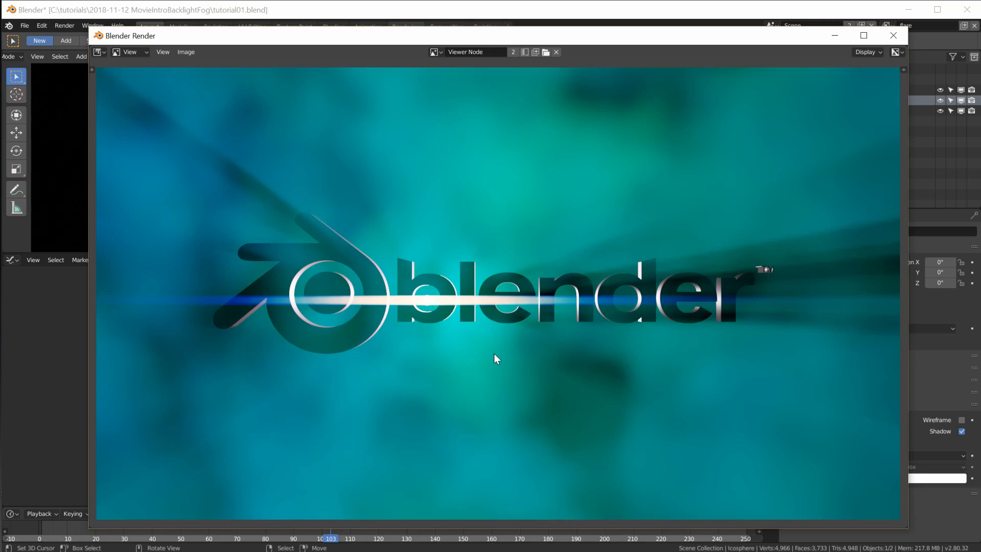
key("Escape")
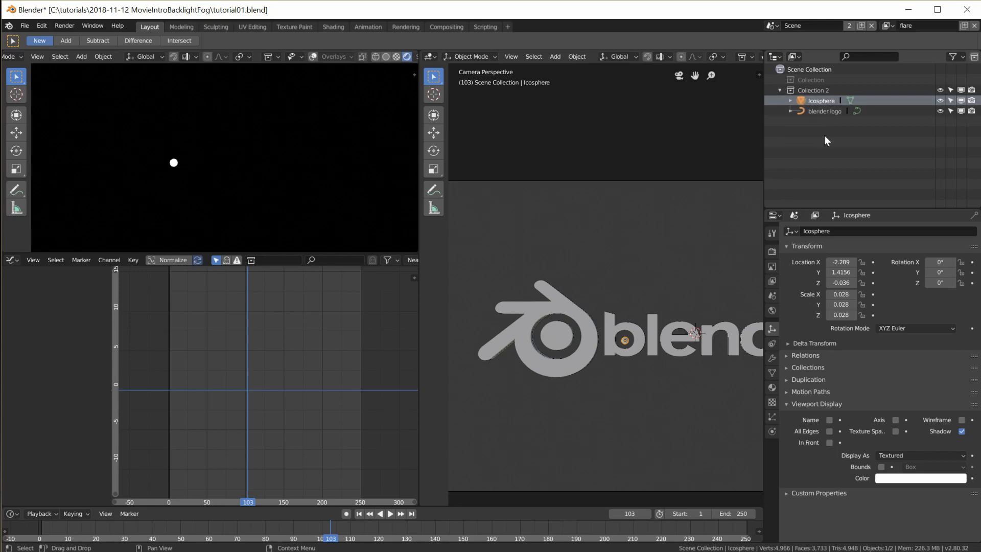
- Insert a keyframe on the Icosphere material's emission strength at frame 1
left_click(772, 388)
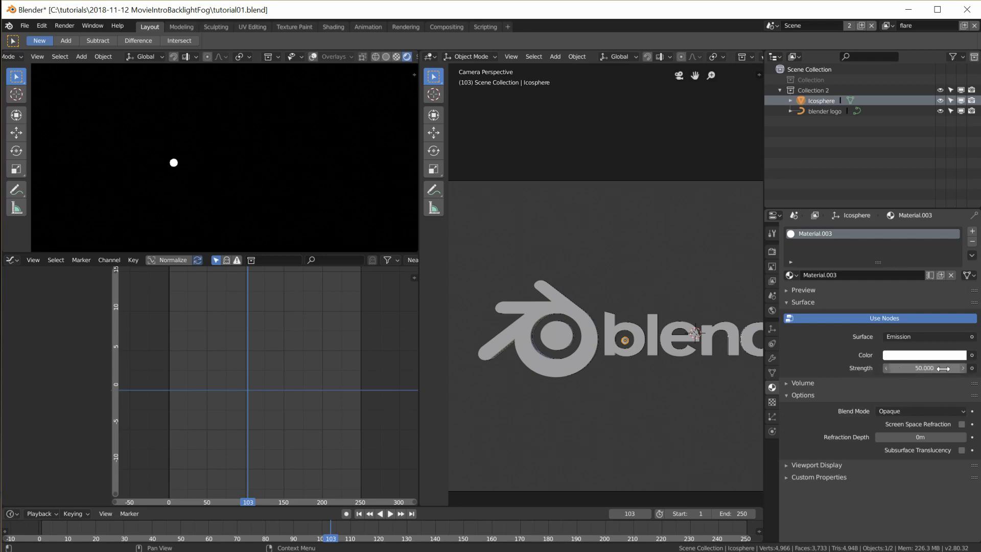
left_click(359, 514)
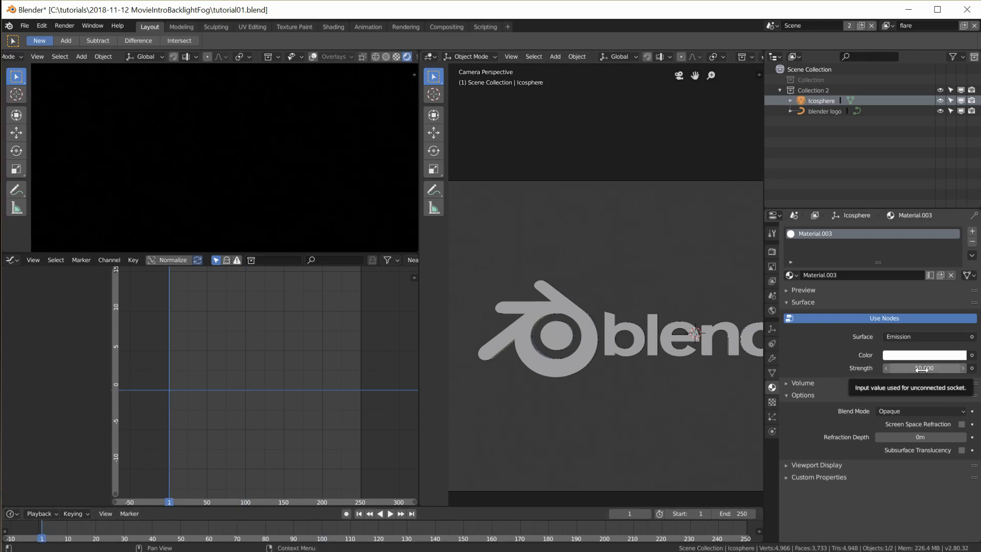
key("i")
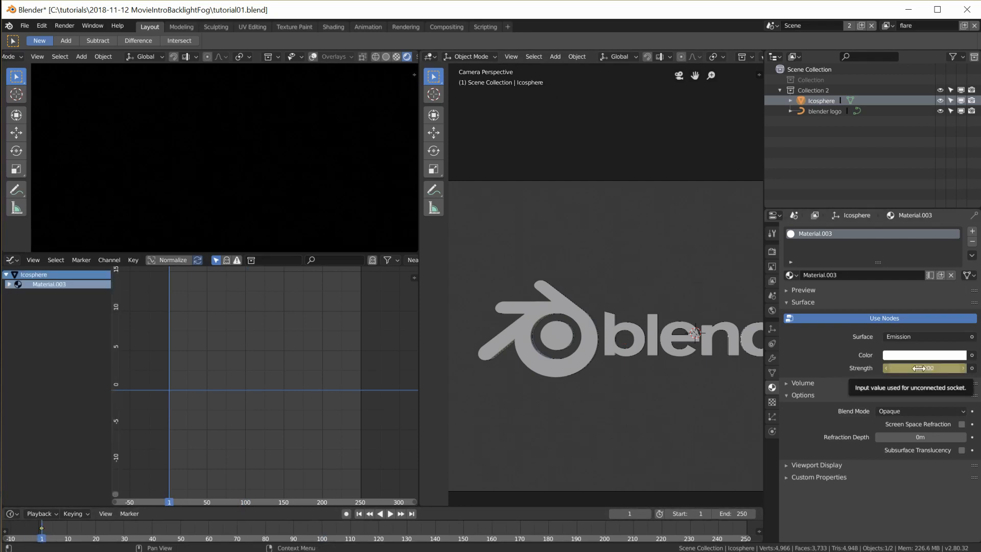
- Expand the Icosphere's material channels in the Graph Editor and bring the emission strength curve into view
left_click(9, 284)
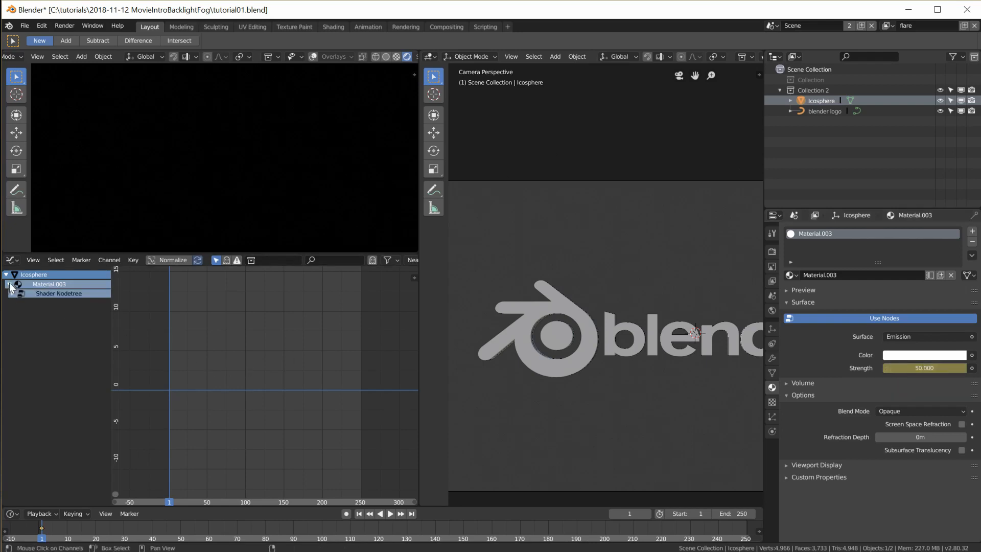
left_click(12, 293)
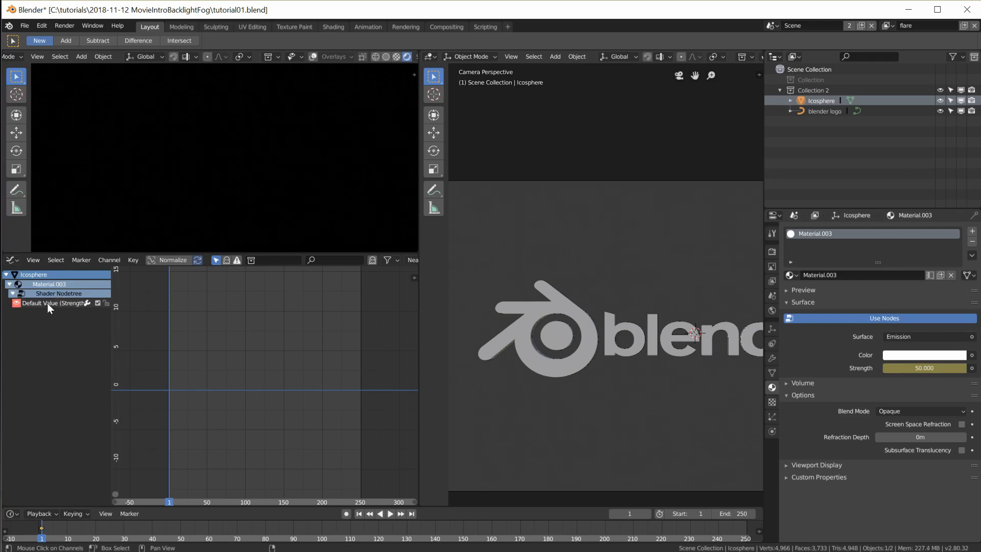
left_click(13, 260)
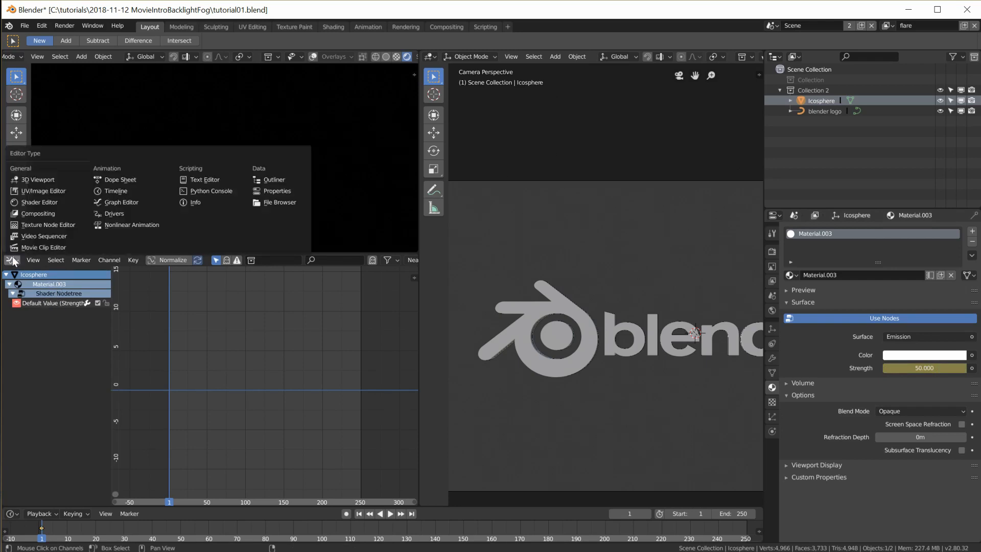
left_click(117, 203)
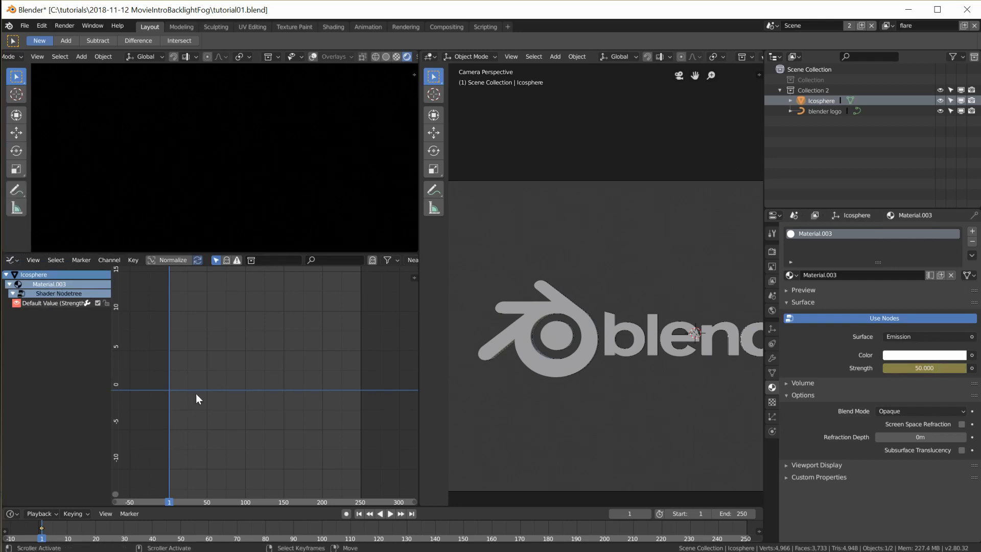
key("Home")
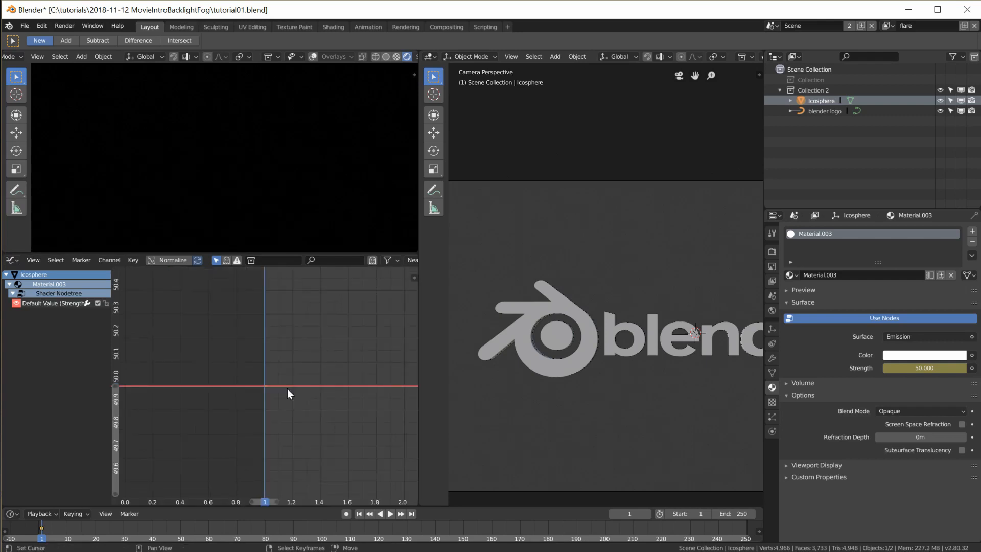
scroll(326, 396, "down", 3)
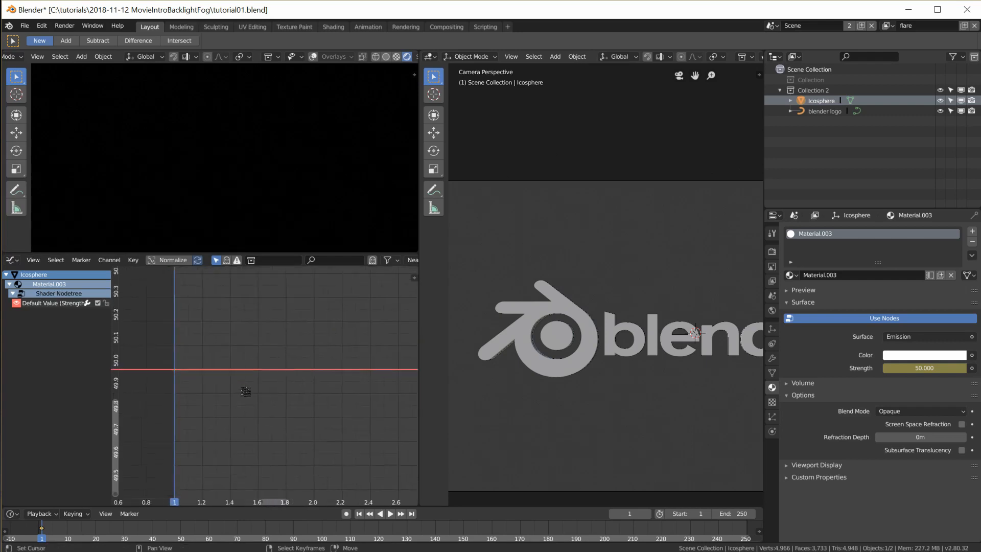
scroll(323, 415, "down", 2)
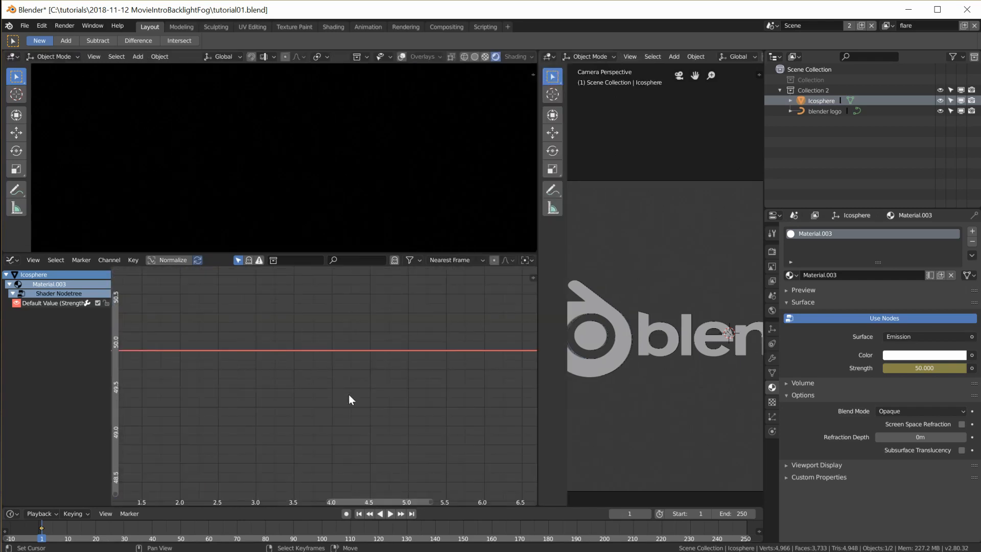
- Add a Noise modifier to the emission strength curve
key("n")
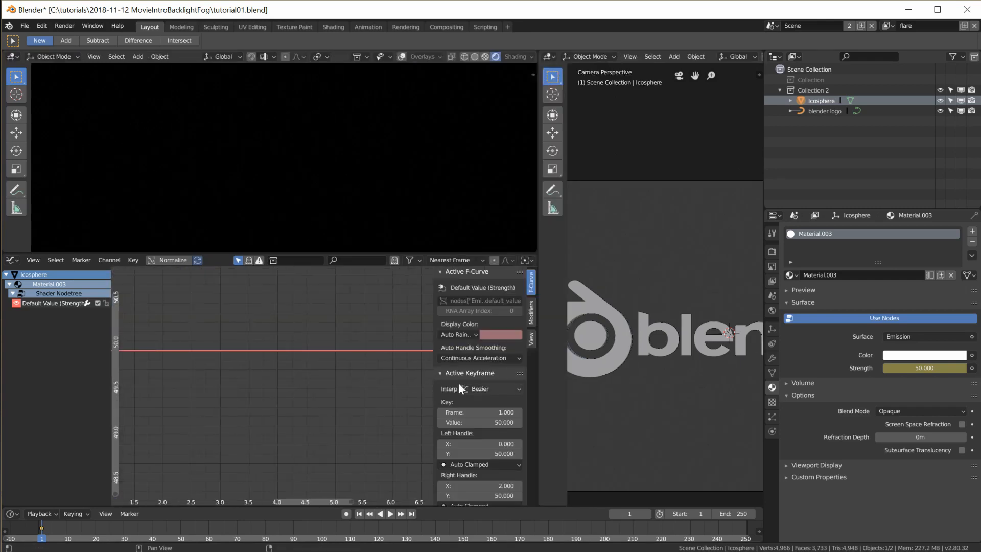
left_click(532, 315)
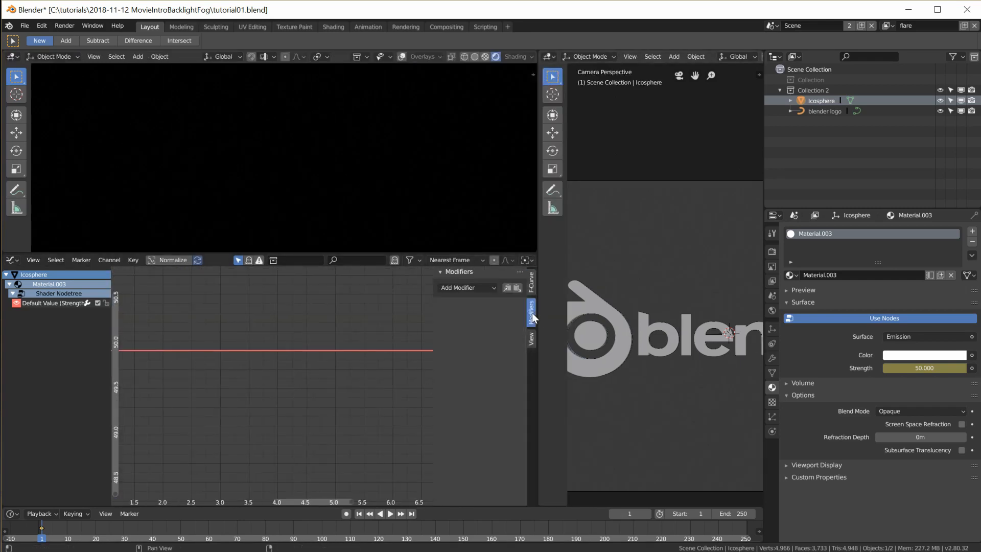
left_click(489, 288)
left_click(477, 346)
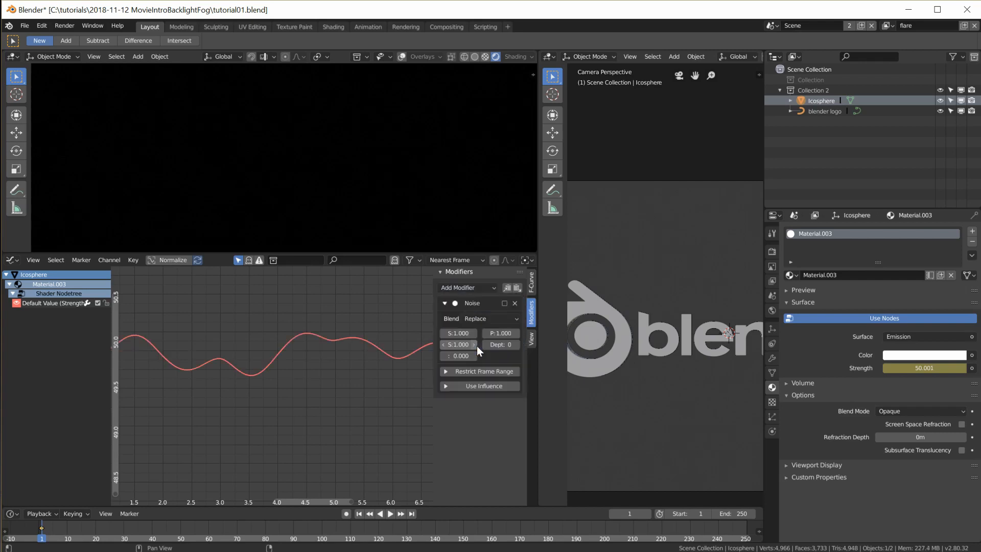
- Raise the Noise modifier's strength to 100.7 and play the animation from frame 1 to preview the flicker
scroll(220, 397, "down", 7)
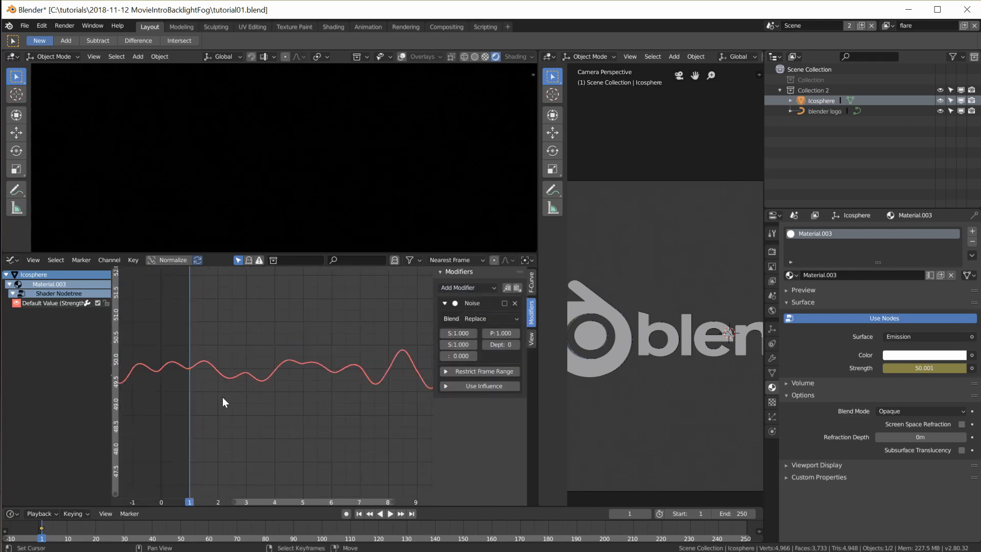
scroll(301, 414, "down", 8)
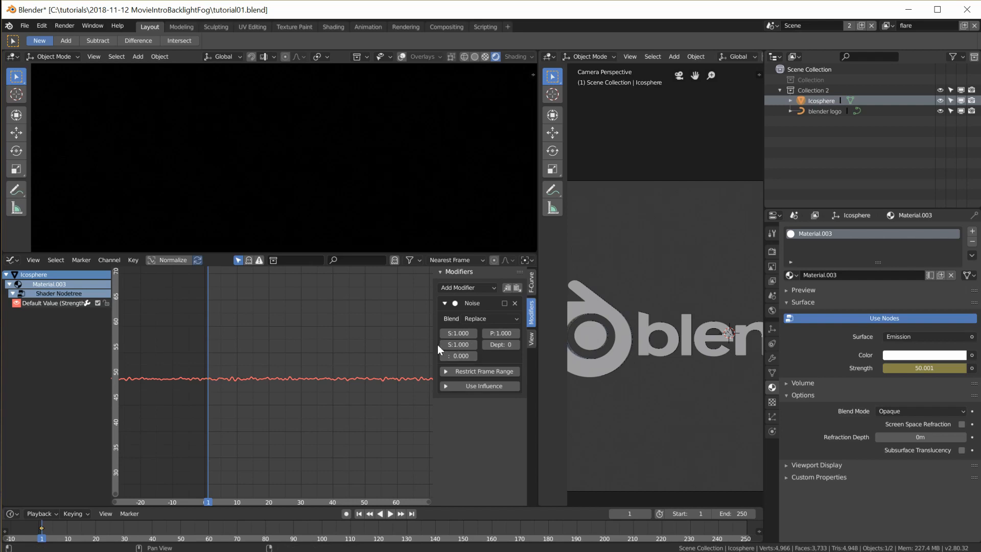
left_click_drag(432, 341, 493, 345)
scroll(289, 447, "down", 5)
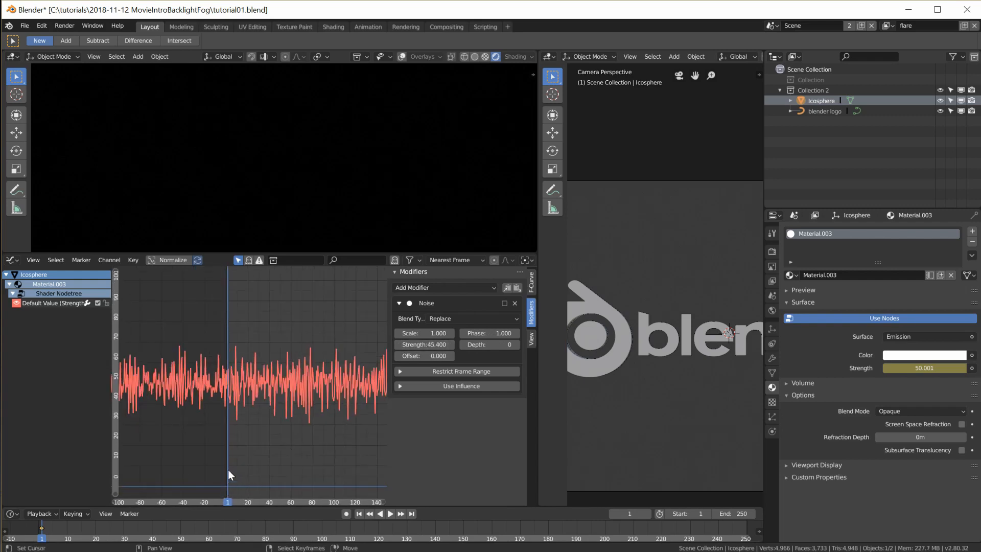
left_click_drag(424, 344, 473, 345)
scroll(248, 375, "up", 5)
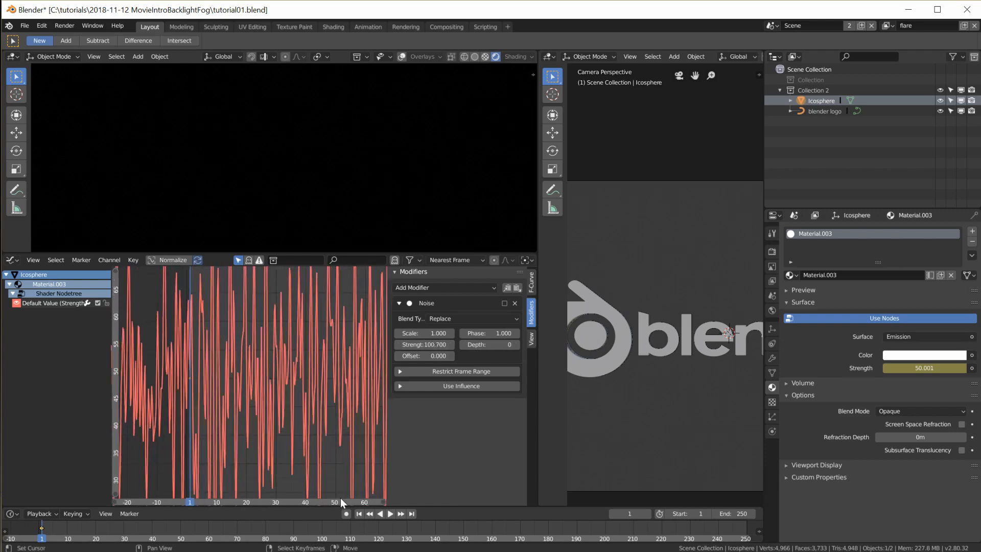
left_click(390, 513)
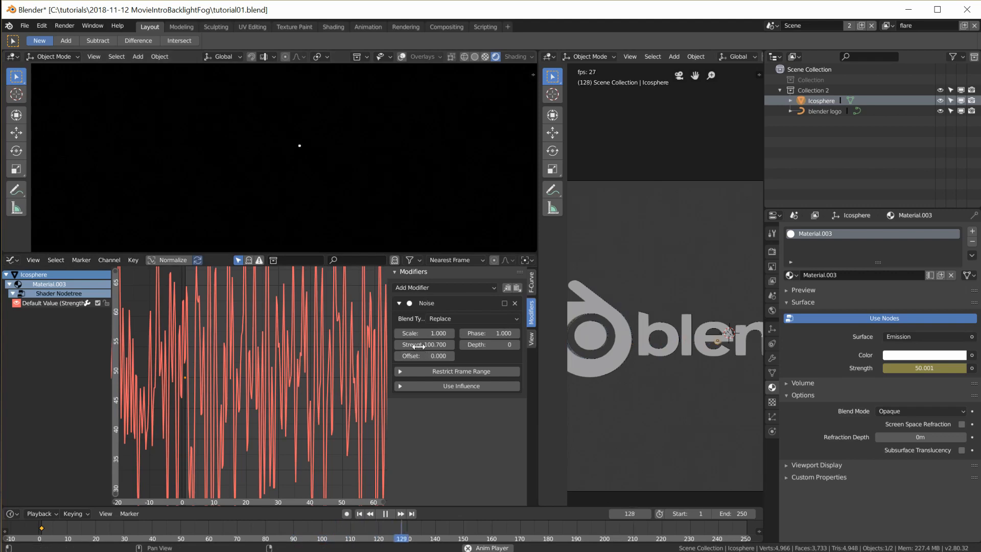
left_click(359, 516)
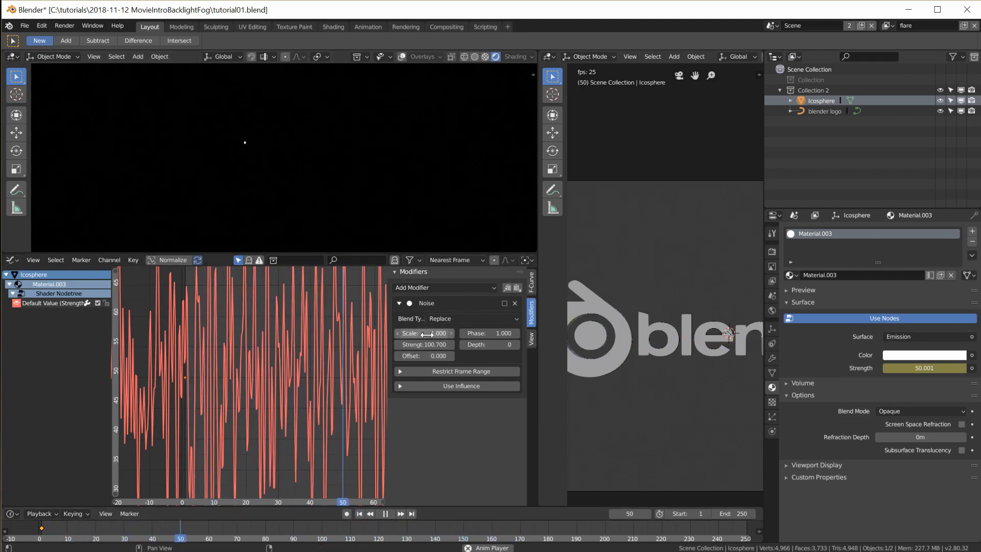
- Set the Noise modifier's scale to 0.9, check the flicker across the frame range, and stop playback
mouse_move(424, 334)
left_mouse_down()
mouse_move(445, 333)
mouse_move(424, 334)
left_mouse_up()
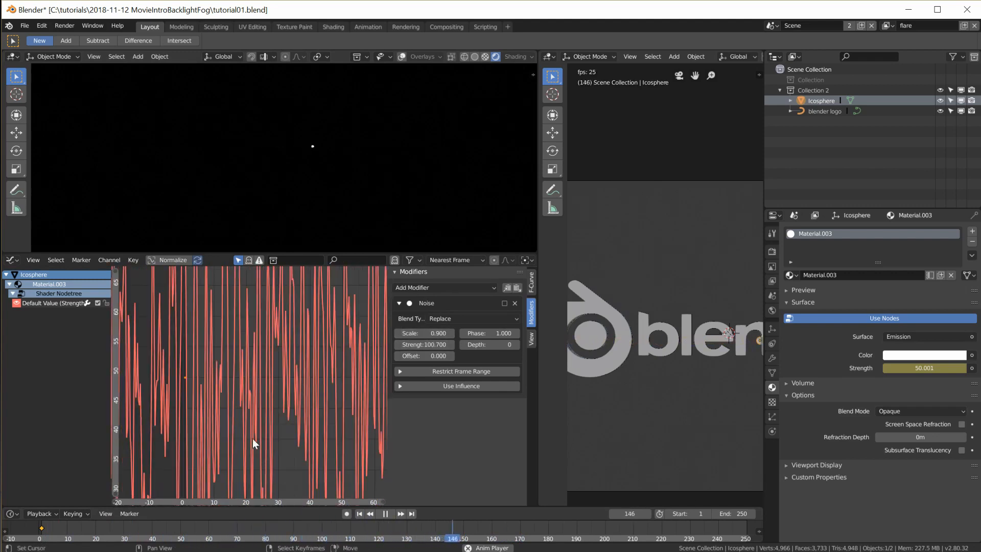
scroll(256, 403, "down", 6)
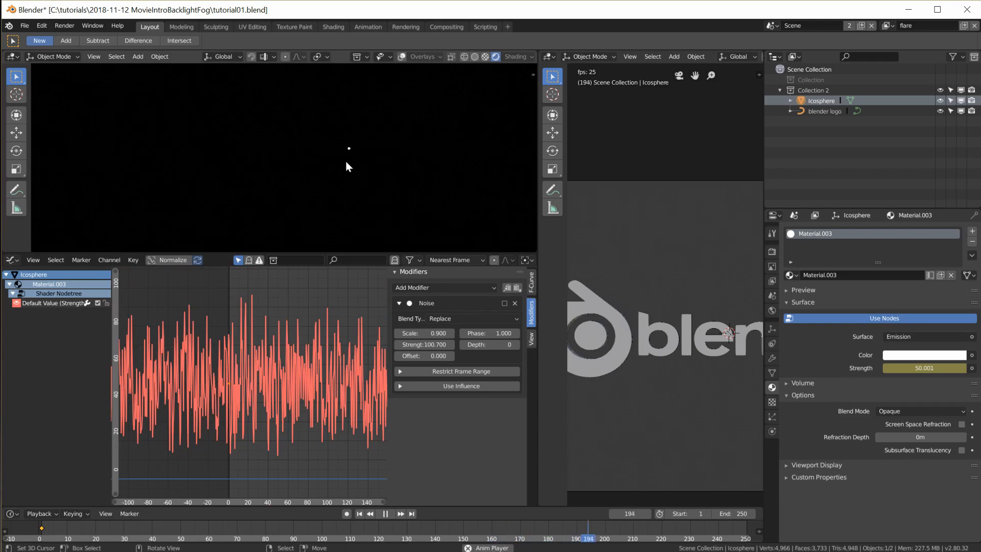
scroll(312, 425, "down", 2)
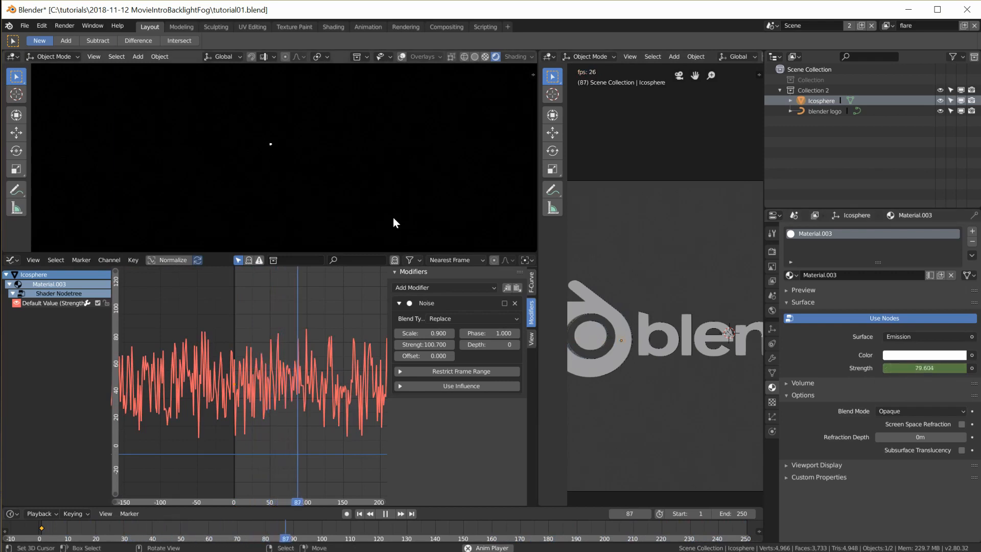
left_click(385, 513)
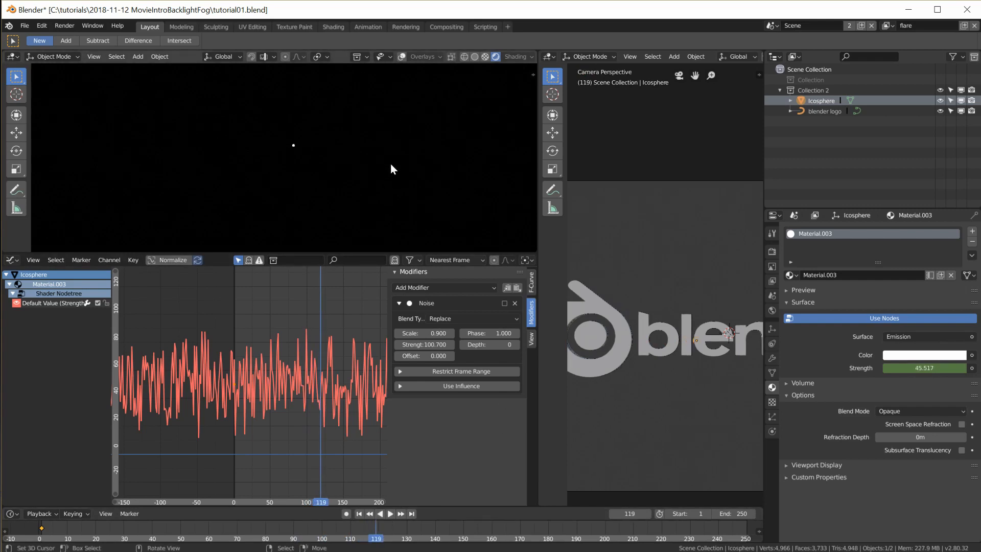
- Widen the 3D viewport showing the logo and change the Graph Editor into a Shader Editor
left_click_drag(538, 232, 346, 230)
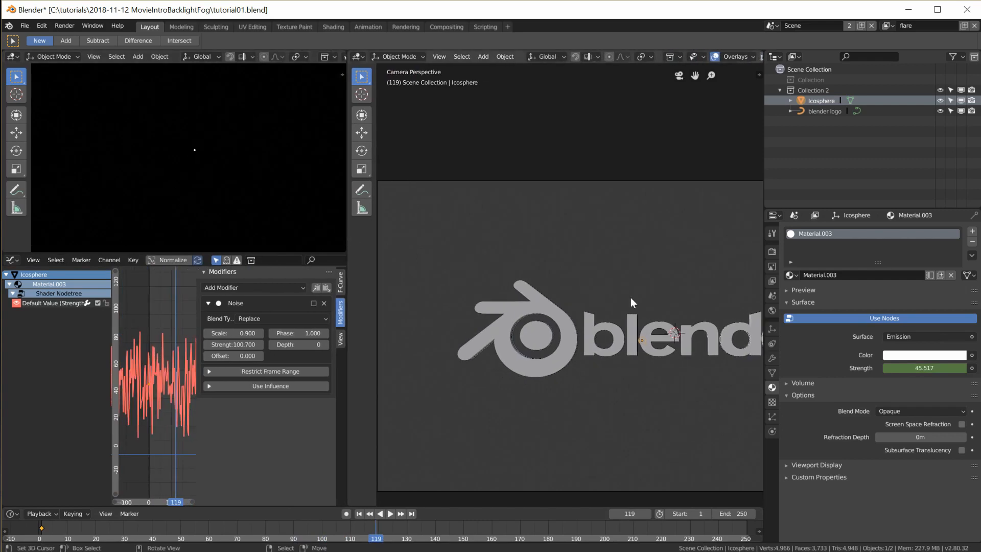
left_click(13, 261)
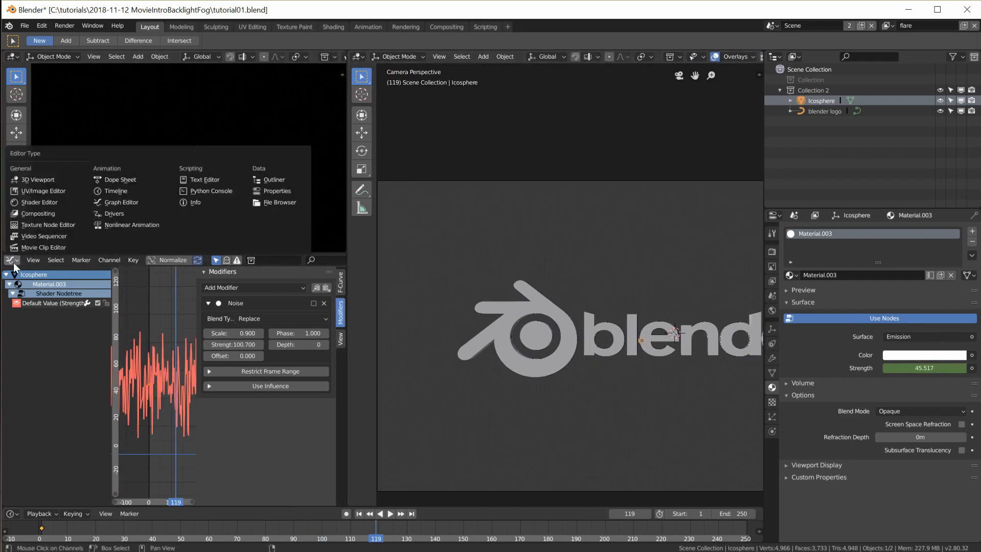
left_click(51, 203)
- Switch to the fog view layer and select the Cube that holds the volume material
scroll(497, 329, "down", 4)
middle_click_drag(637, 274, 601, 316)
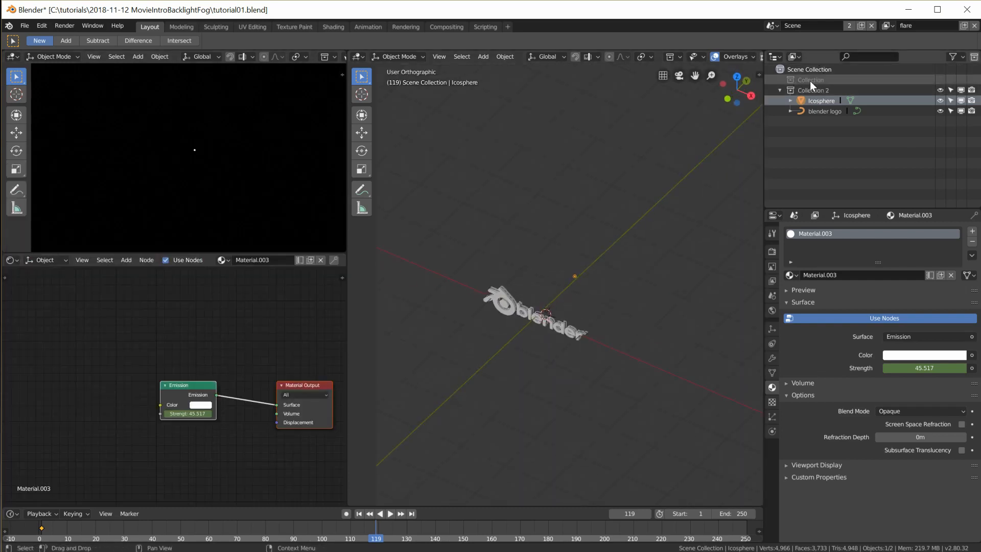
left_click(888, 25)
left_click(773, 51)
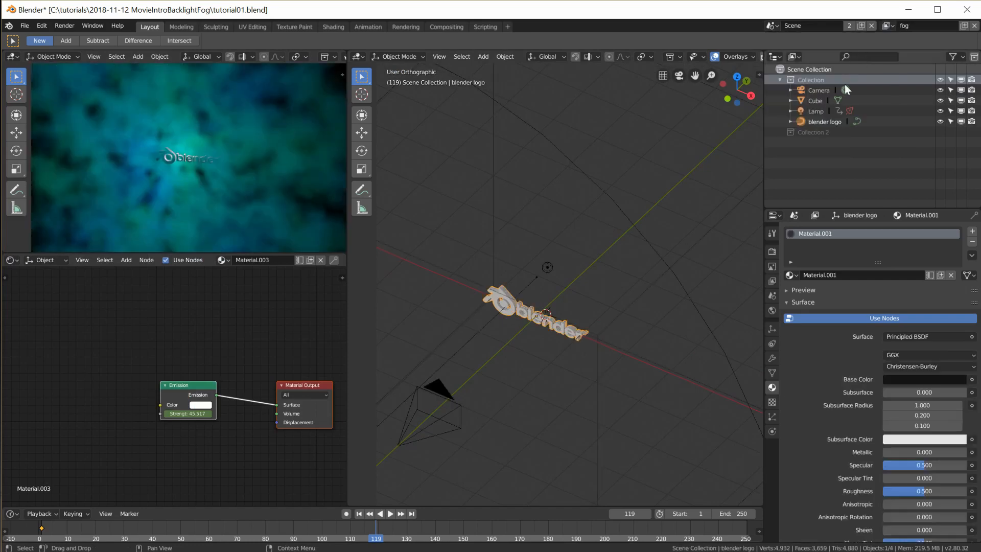
scroll(600, 352, "down", 3)
left_click(604, 302)
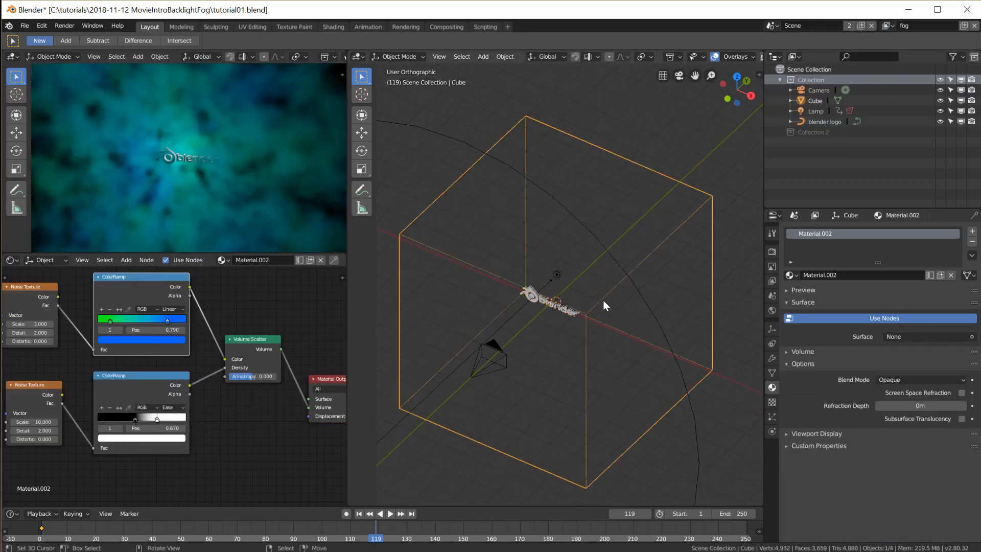
- Add connected Mapping and Texture Coordinate nodes to the Noise Texture with scale 10 in the fog material
middle_click_drag(121, 376, 245, 380)
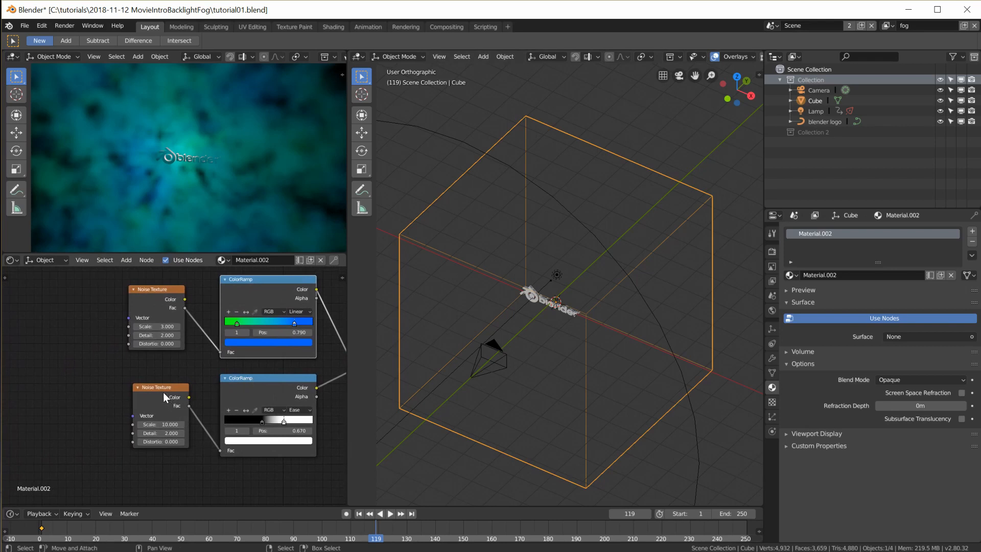
left_click_drag(161, 388, 160, 390)
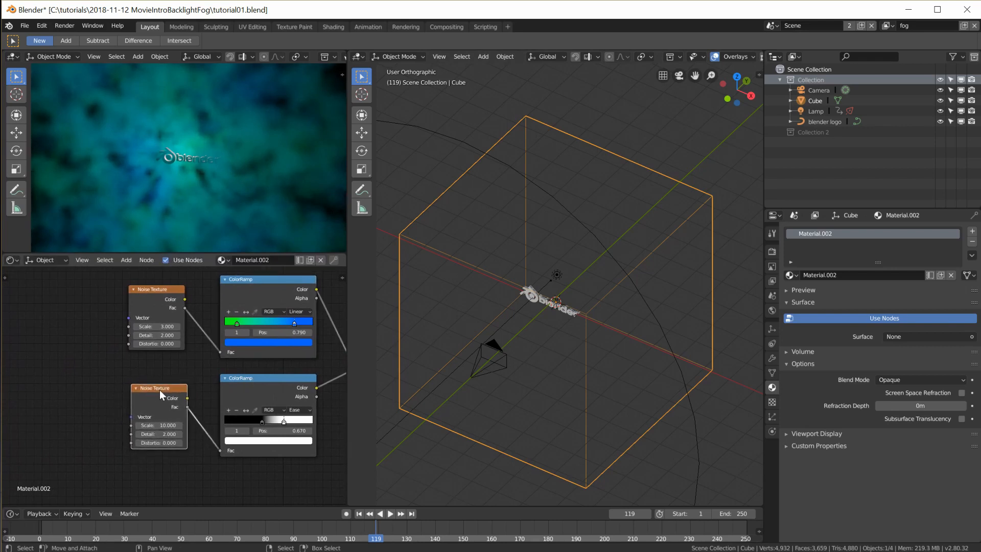
left_click_drag(158, 290, 164, 288)
scroll(178, 378, "up", 1)
left_click_drag(183, 420, 183, 429)
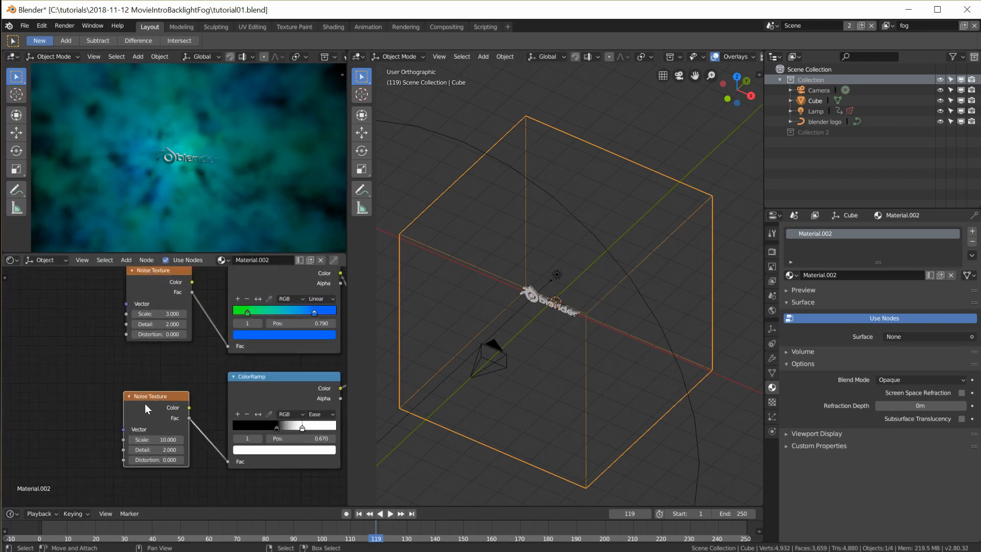
key("ctrl+t")
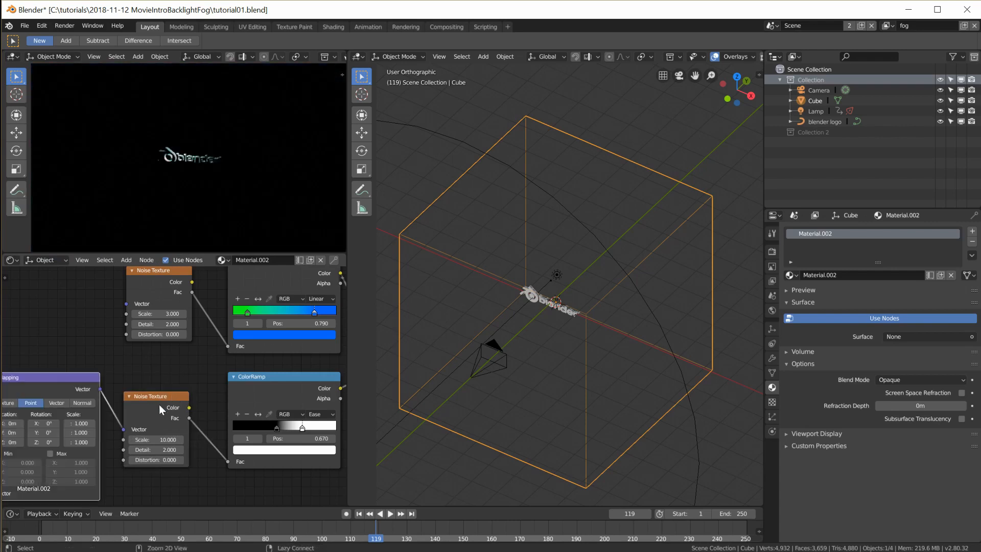
middle_click_drag(180, 399, 274, 379)
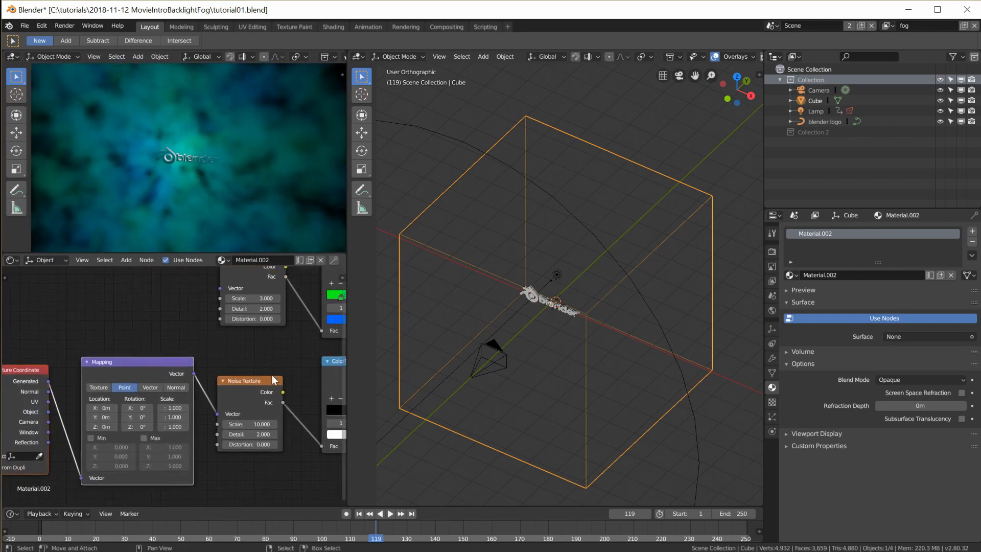
scroll(161, 400, "down", 3)
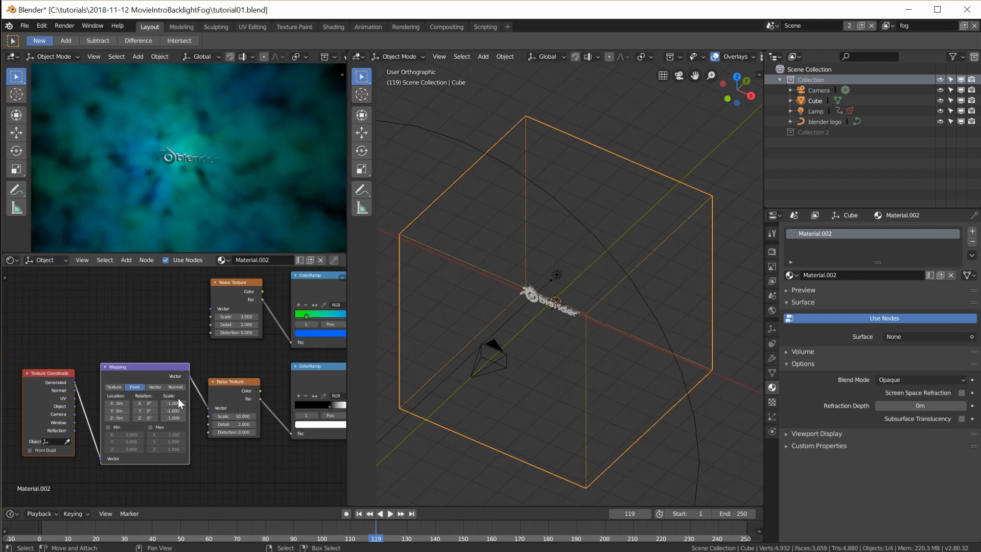
scroll(178, 398, "up", 1)
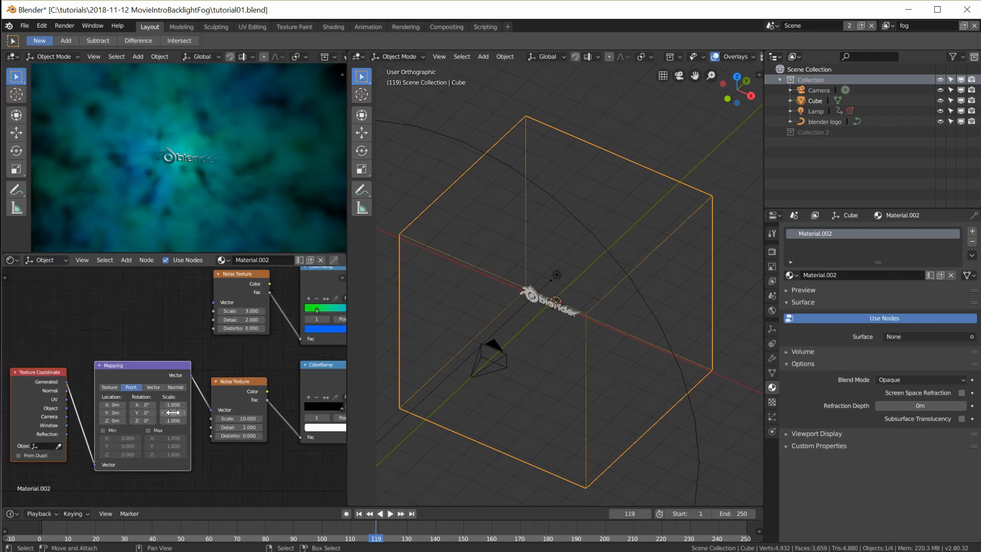
- Insert a keyframe on the Mapping node's location at frame 1
scroll(198, 432, "up", 2)
scroll(199, 434, "up", 1)
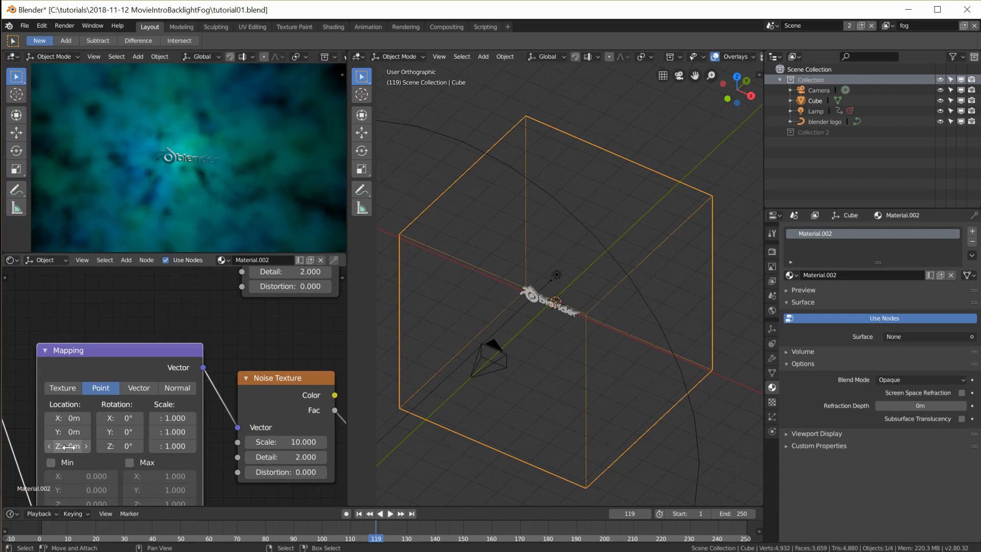
left_click(359, 514)
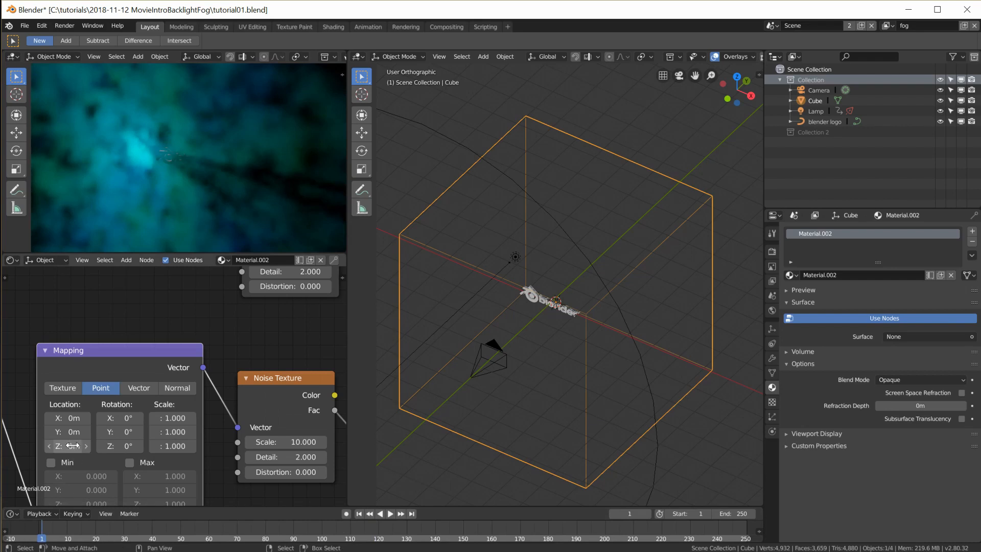
key("i")
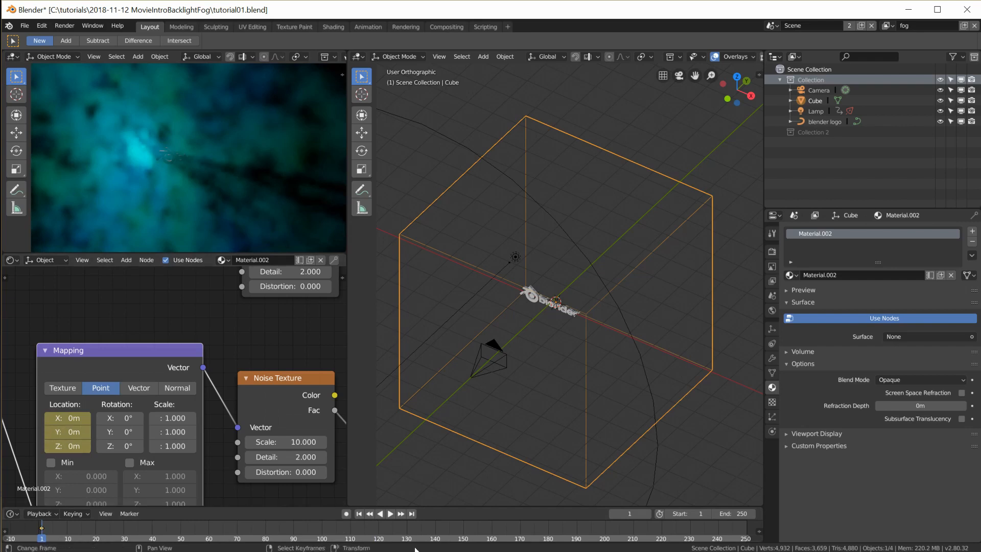
- Keyframe the Mapping node's location at frame 250 with Z set to 0.3 m, and play the animation to preview the moving fog
left_click(412, 514)
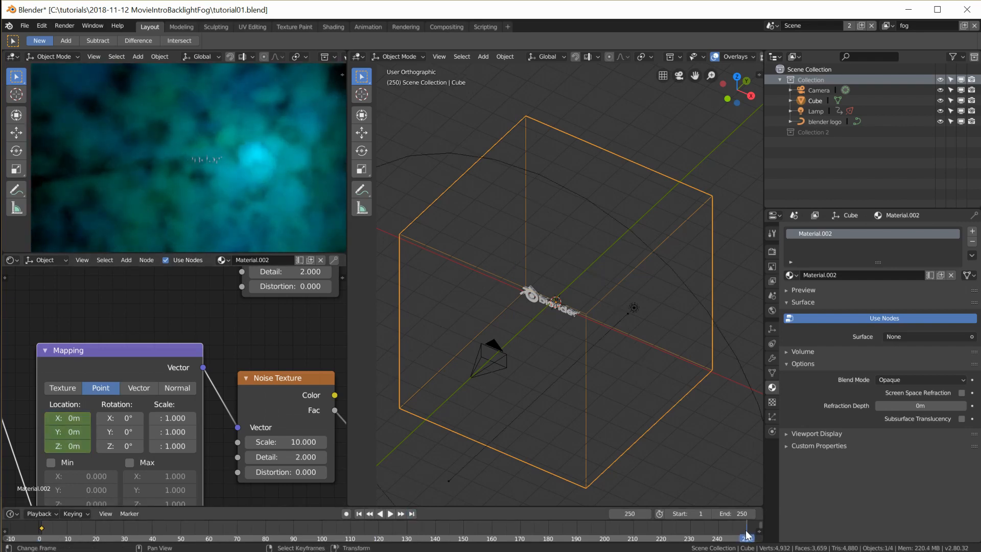
left_click(71, 446)
type(".3")
key("Return")
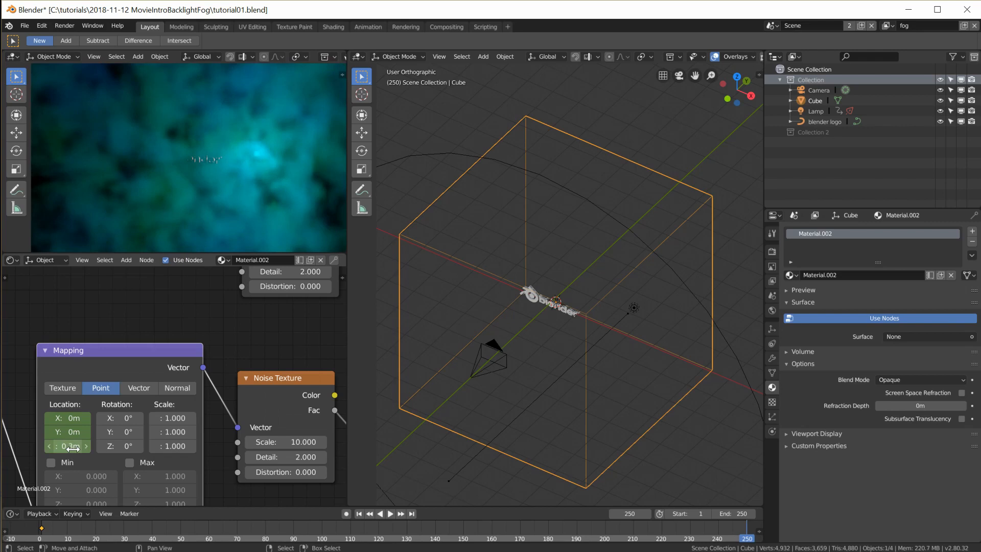
key("i")
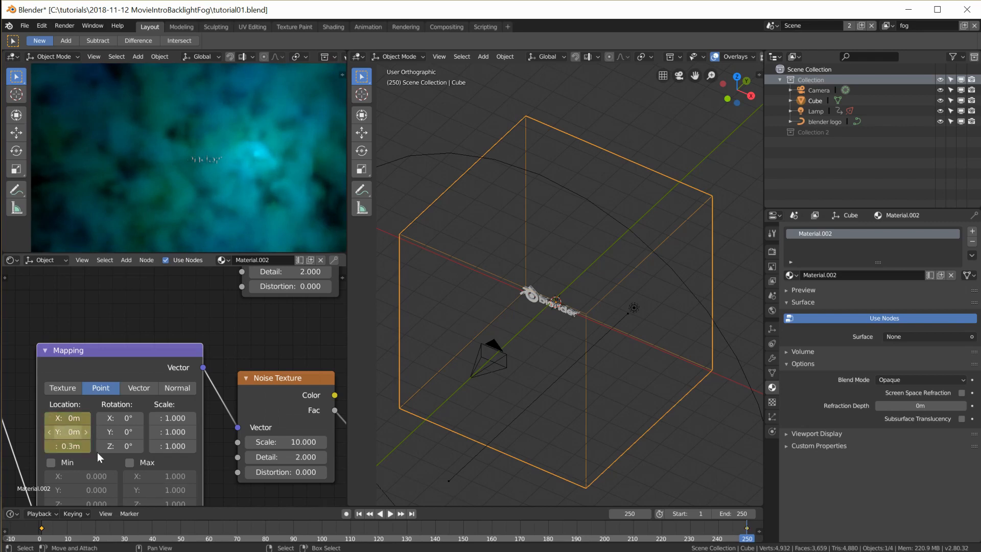
left_click(386, 514)
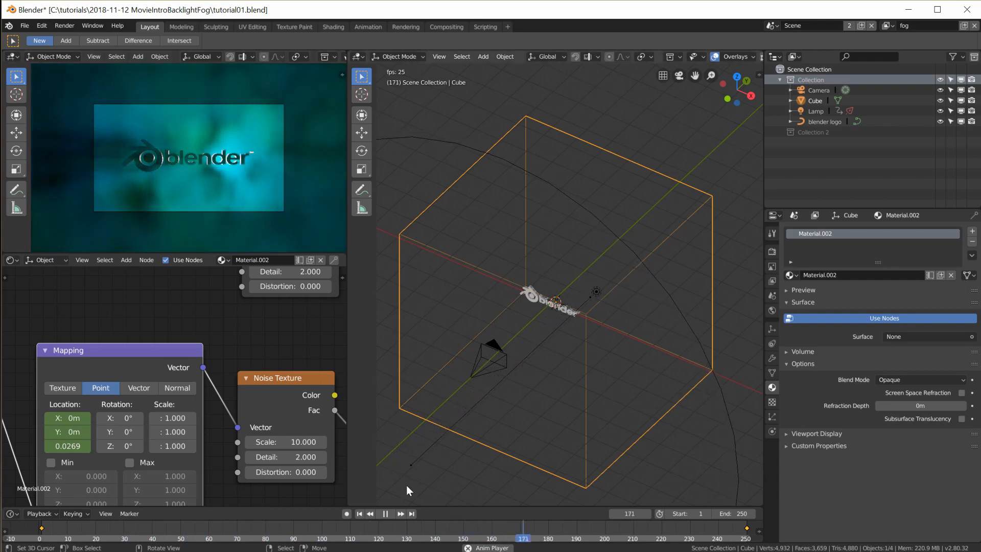
left_click(385, 513)
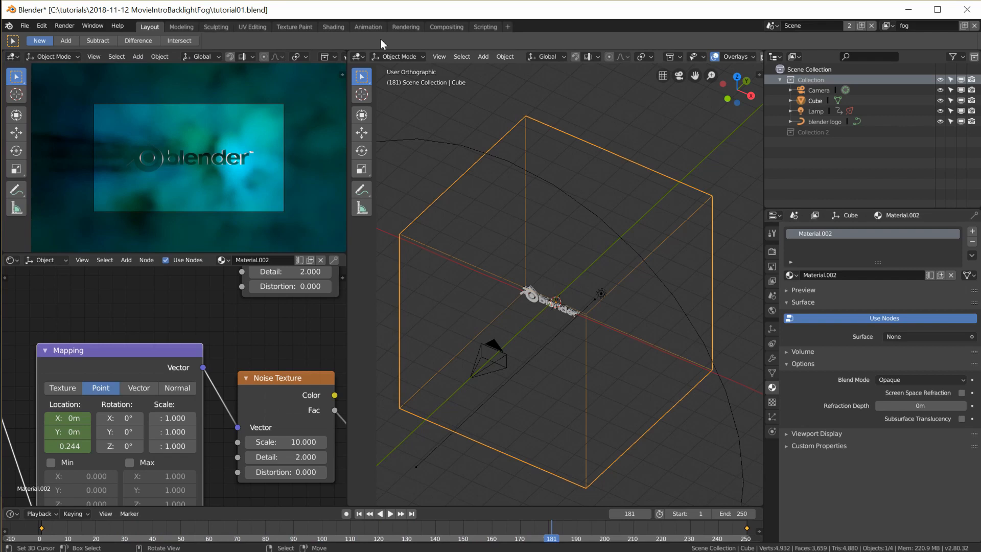
- Open the Compositing workspace and move the Viewer and Composite nodes away from the Add node to make room
left_click(406, 27)
left_click(448, 27)
scroll(471, 192, "down", 3)
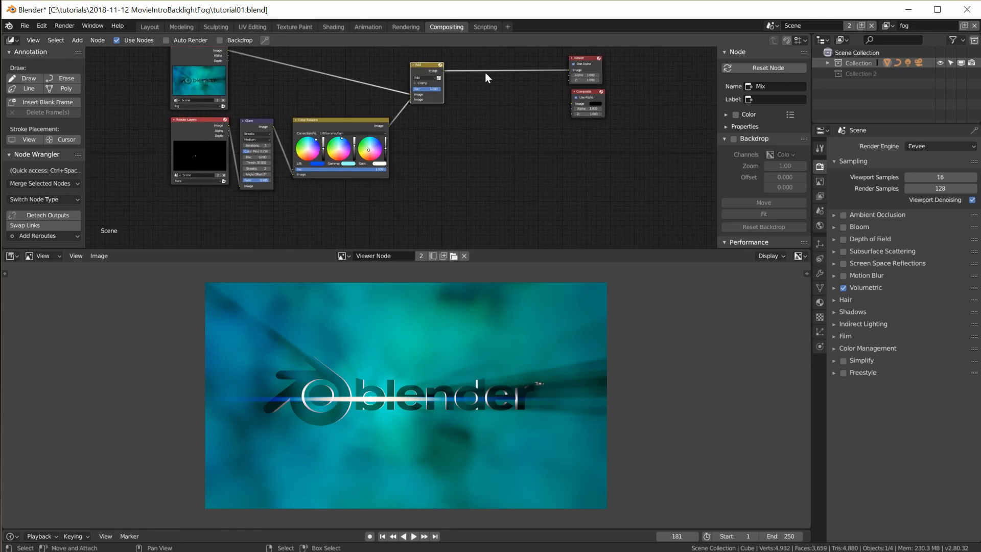
left_click_drag(591, 67, 620, 66)
left_click_drag(580, 93, 606, 93)
- Insert a Lens Distortion node on the link between the Add node and the Viewer node
key("shift+a")
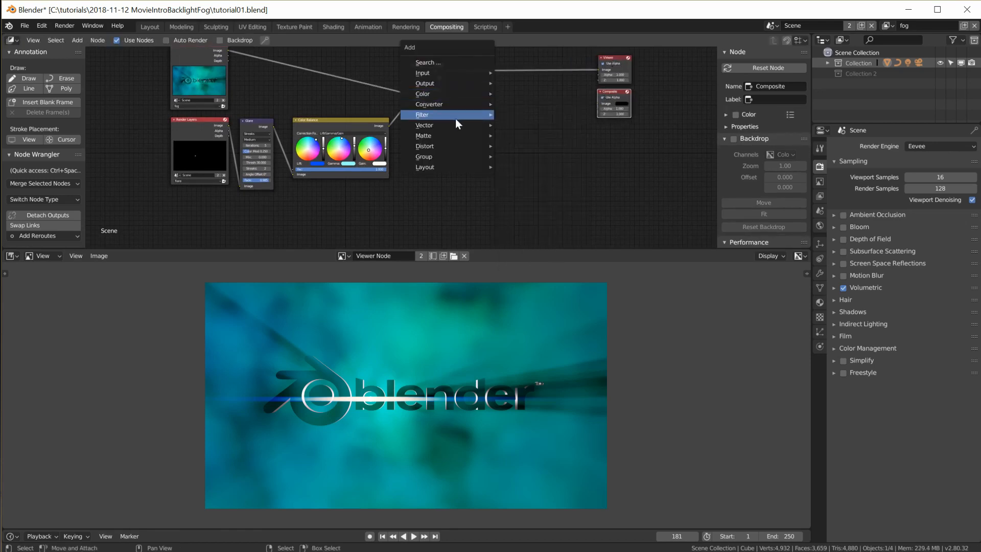
mouse_move(456, 121)
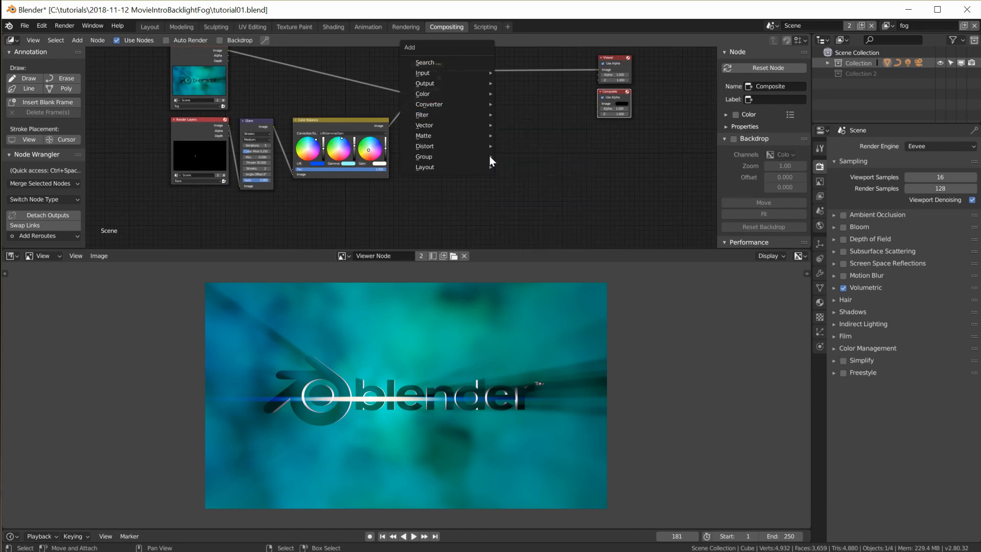
mouse_move(450, 148)
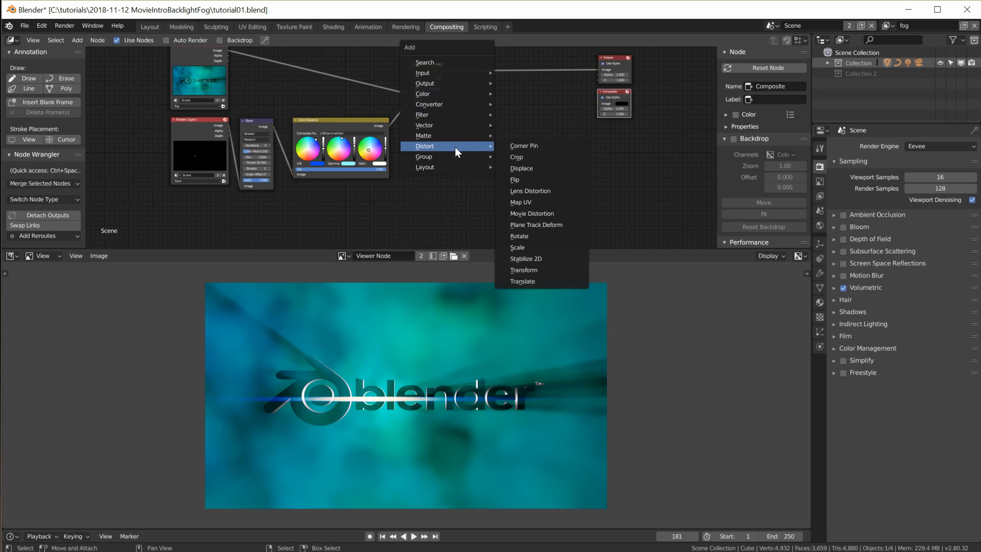
left_click(538, 192)
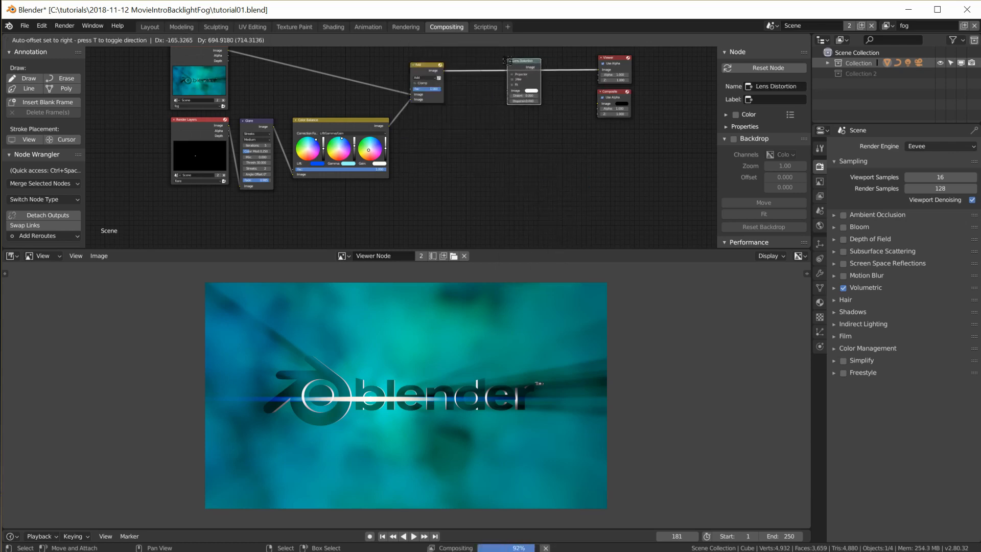
left_click(508, 60)
- Set the Lens Distortion node's dispersion to 0.1 and inspect the colour fringing around the logo
scroll(550, 97, "up", 4)
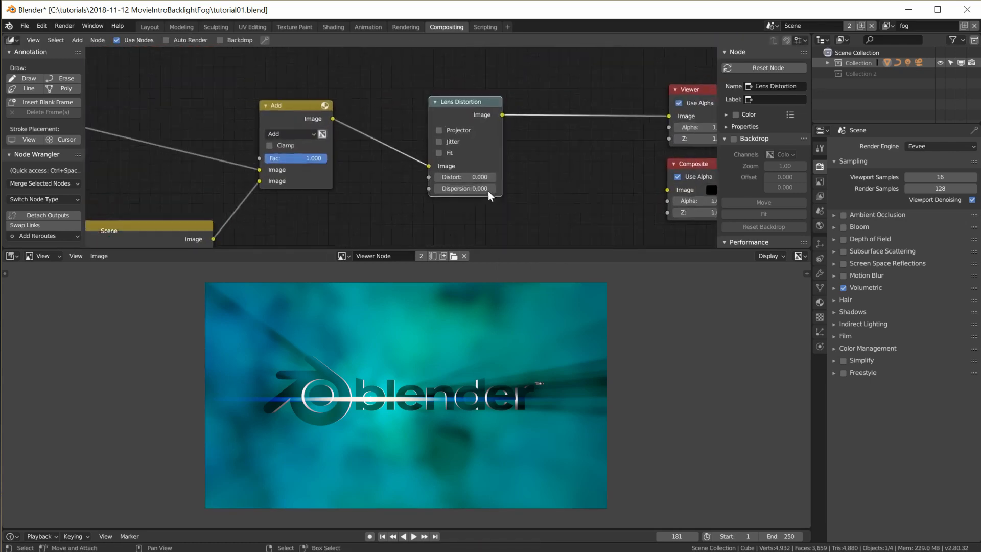
scroll(489, 191, "up", 1)
left_click(491, 201)
type("0.0")
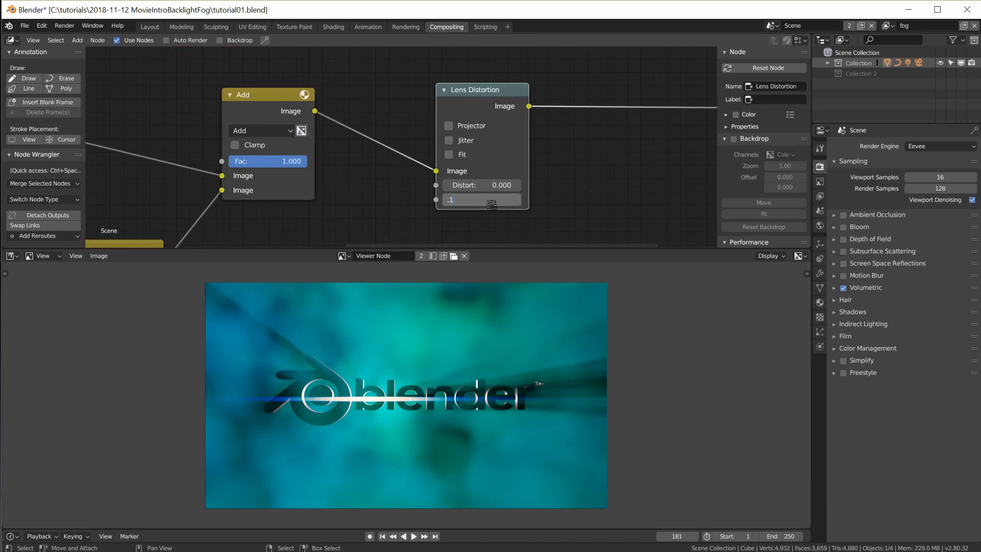
key("Return")
scroll(431, 435, "up", 8)
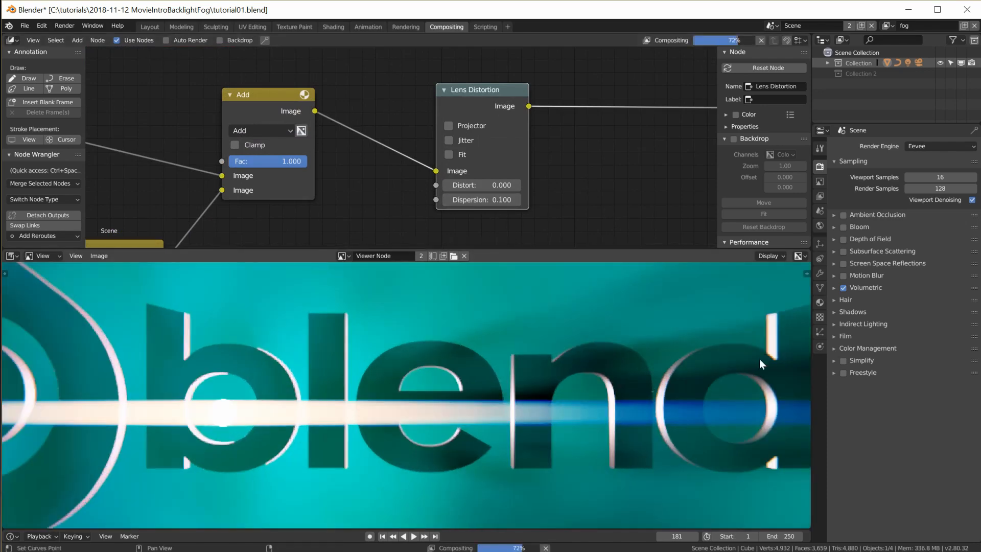
scroll(749, 424, "down", 4)
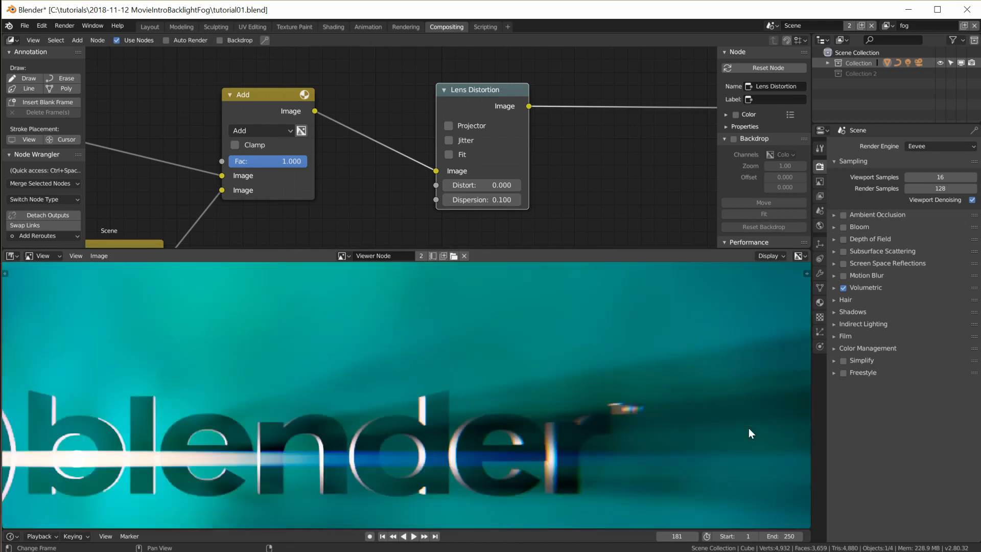
scroll(643, 422, "up", 2)
scroll(718, 413, "down", 5)
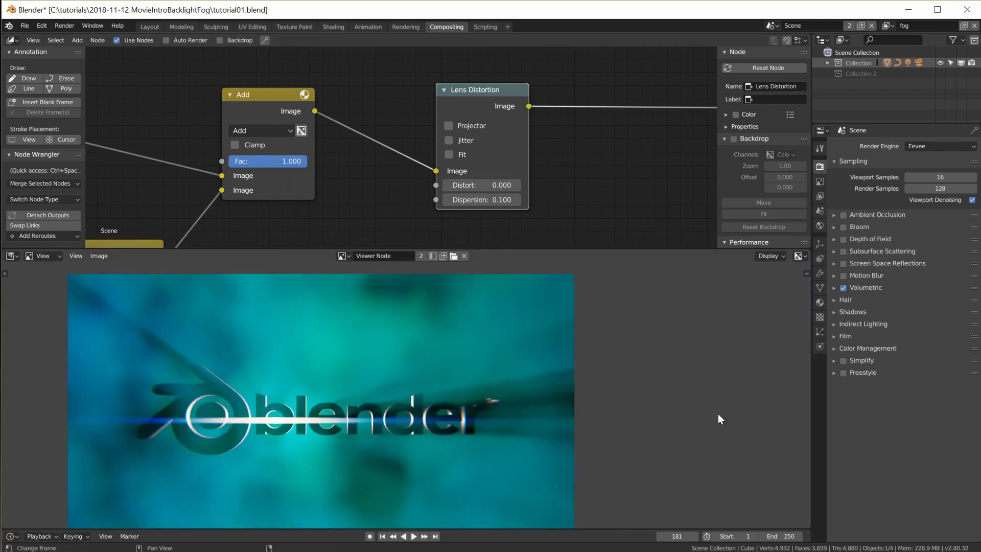
scroll(528, 419, "up", 4)
scroll(572, 404, "up", 2)
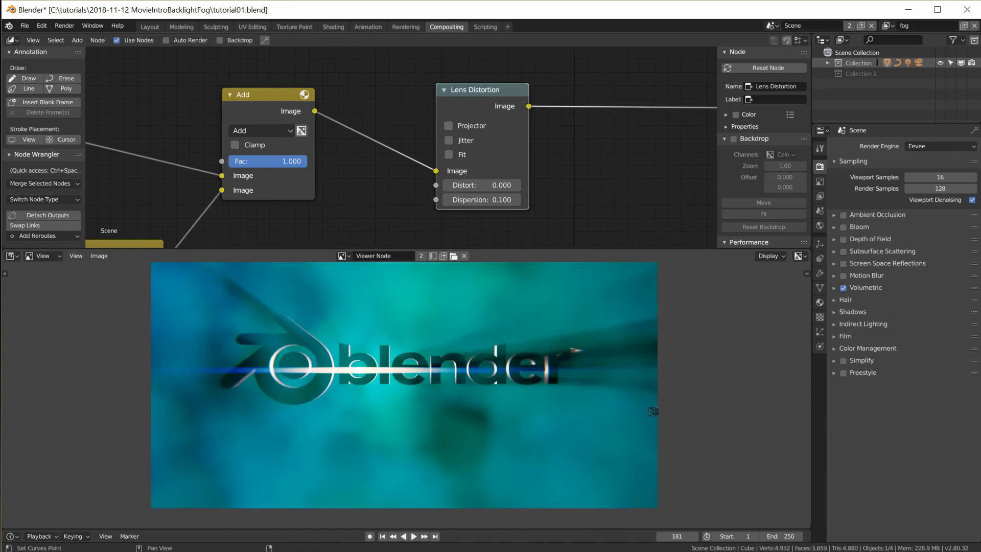
- Add an Ellipse Mask node below the Add node and preview its mask through the Viewer node
scroll(573, 403, "up", 2)
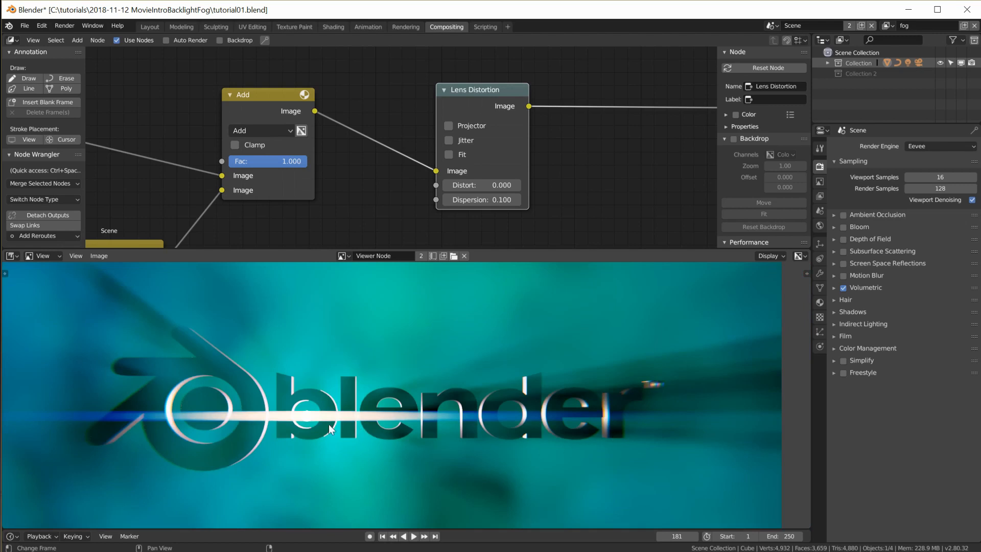
scroll(675, 451, "down", 3)
scroll(675, 452, "down", 2)
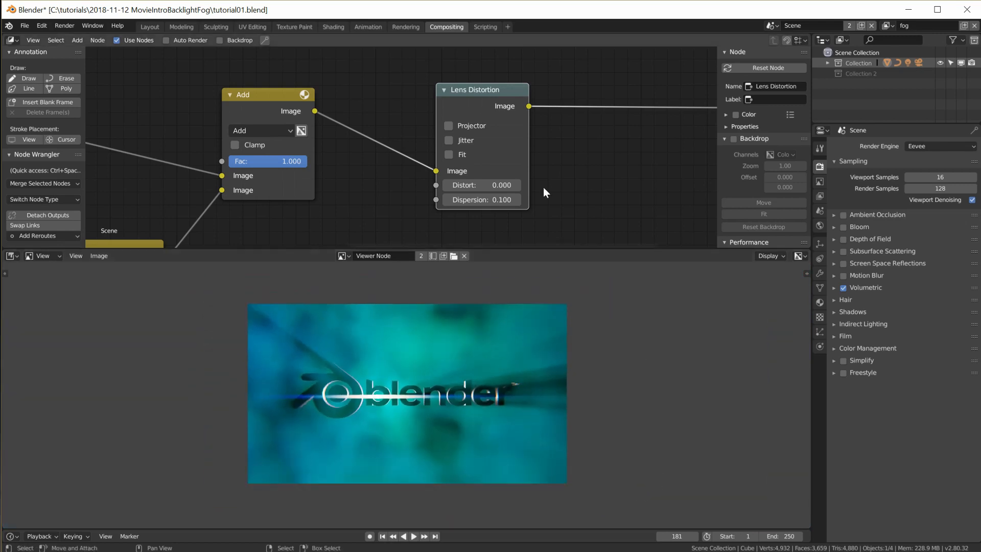
scroll(539, 178, "down", 4)
middle_click_drag(312, 245, 394, 192)
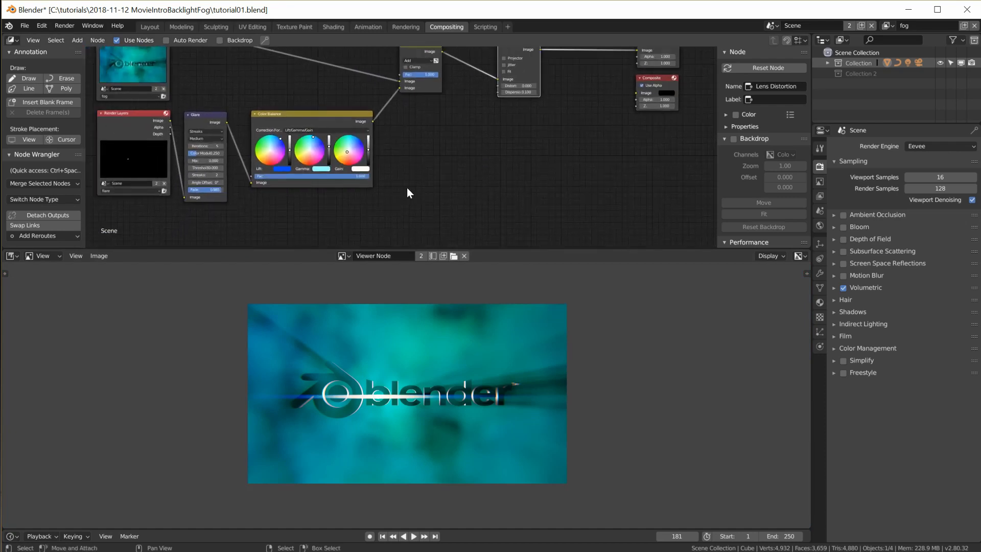
key("shift+a")
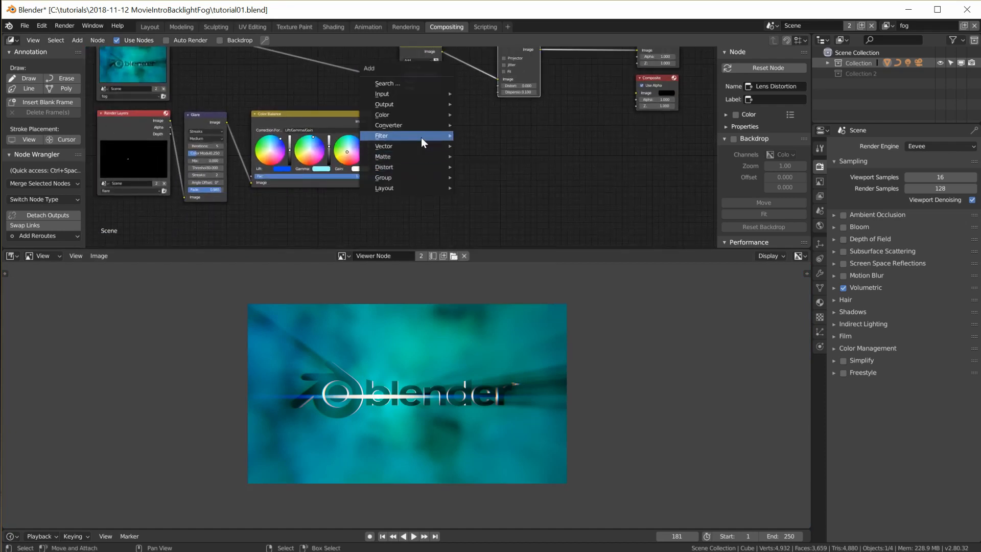
mouse_move(411, 137)
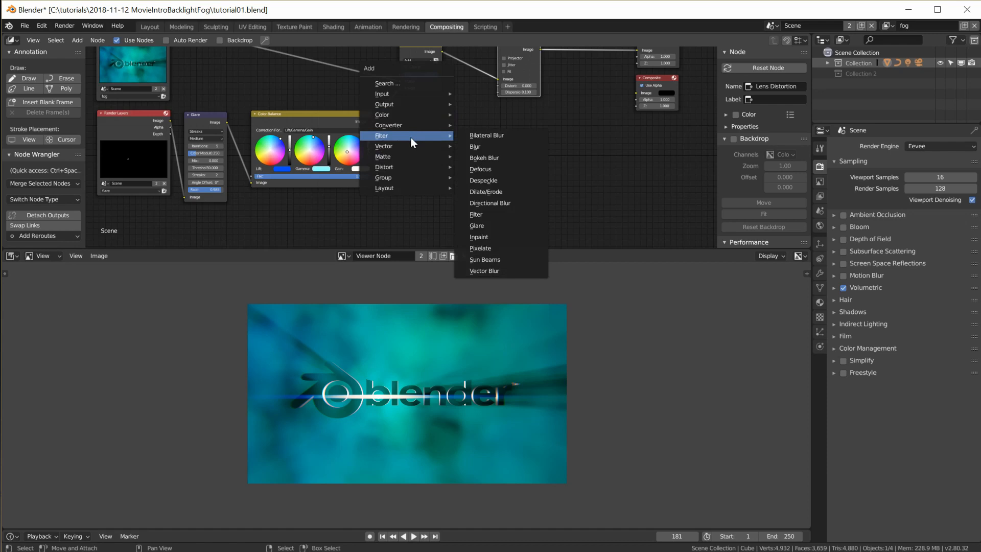
mouse_move(408, 154)
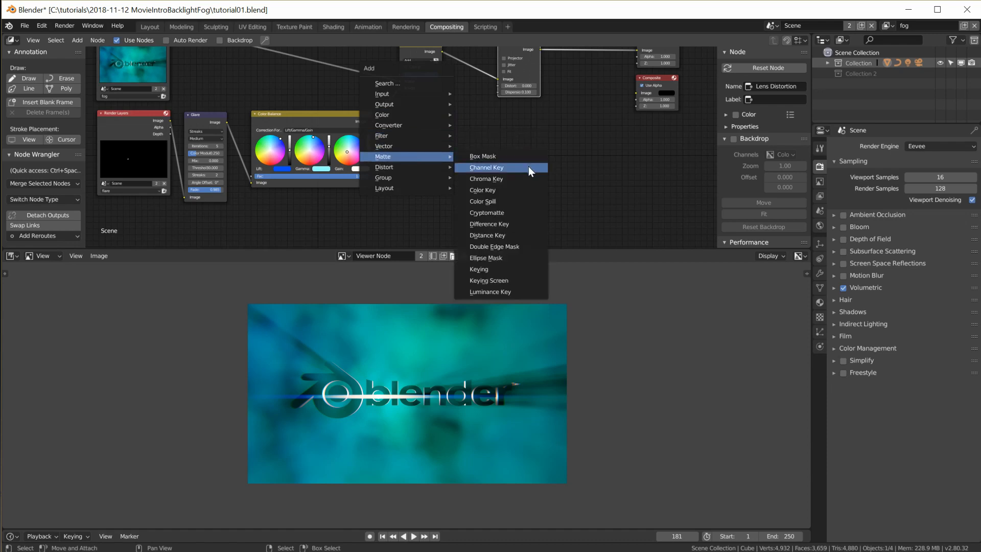
left_click(505, 259)
left_click(397, 173)
left_click(434, 188, "ctrl+shift")
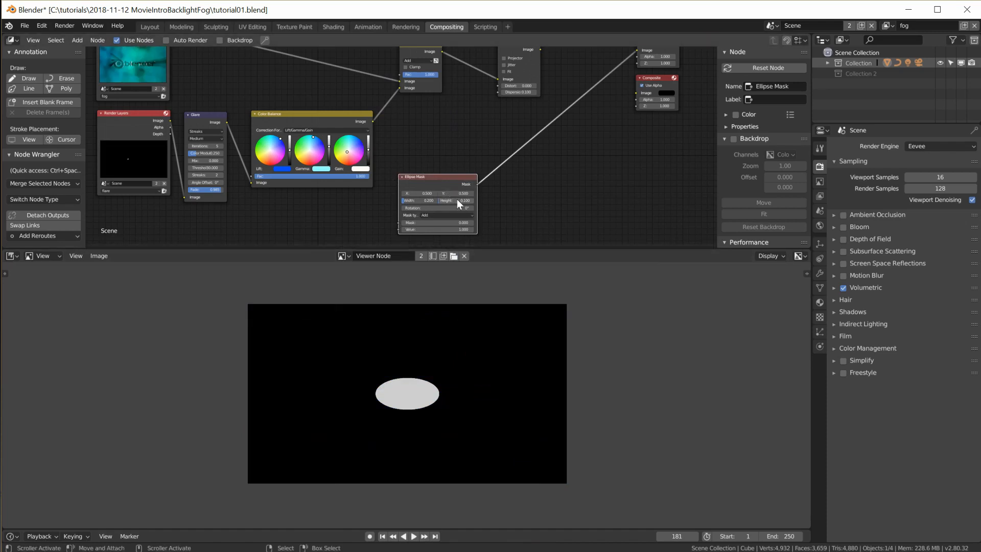
- Set the Ellipse Mask node to width 0.7 and height 0.6, and widen it to 0.8
scroll(459, 201, "up", 2)
scroll(563, 231, "up", 2)
left_click(407, 126)
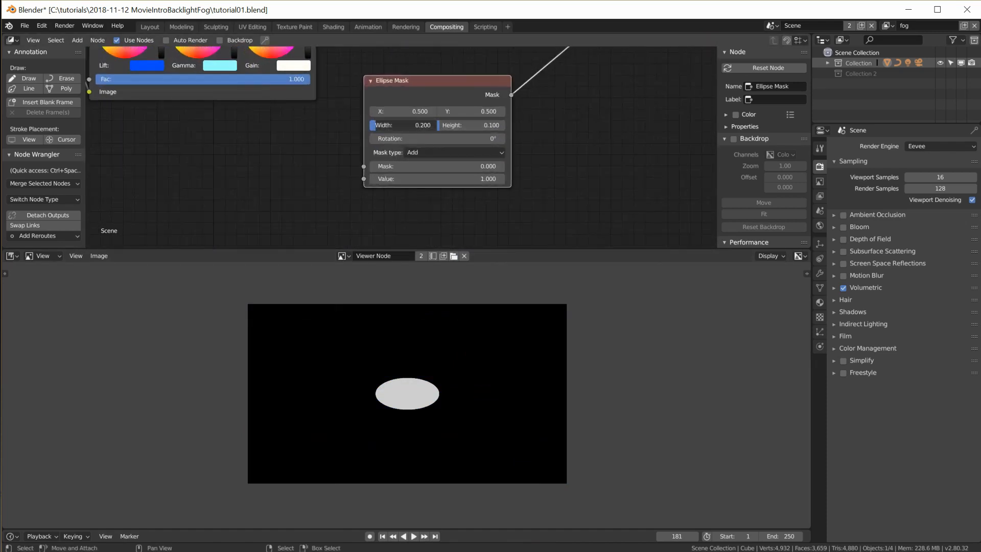
type("0.7")
key("Return")
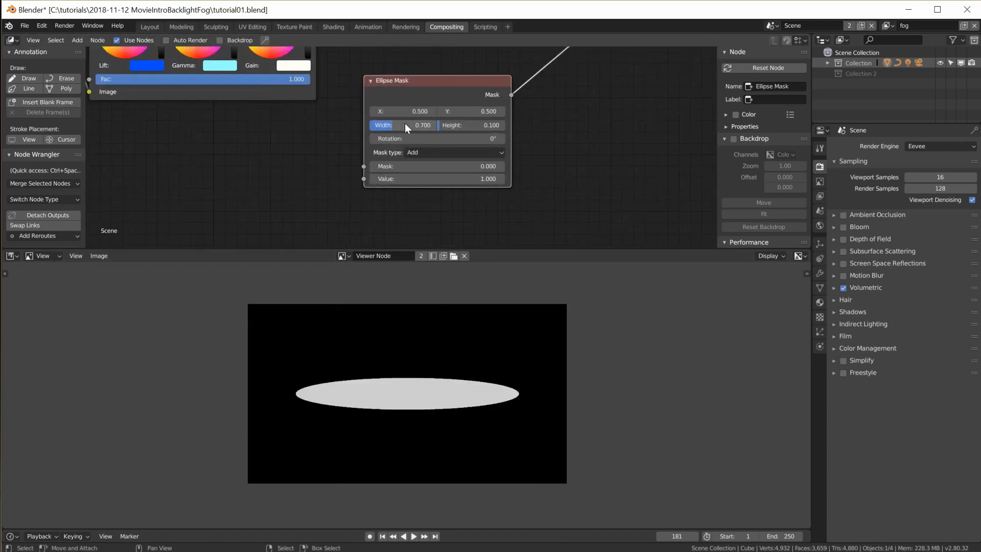
left_click(472, 125)
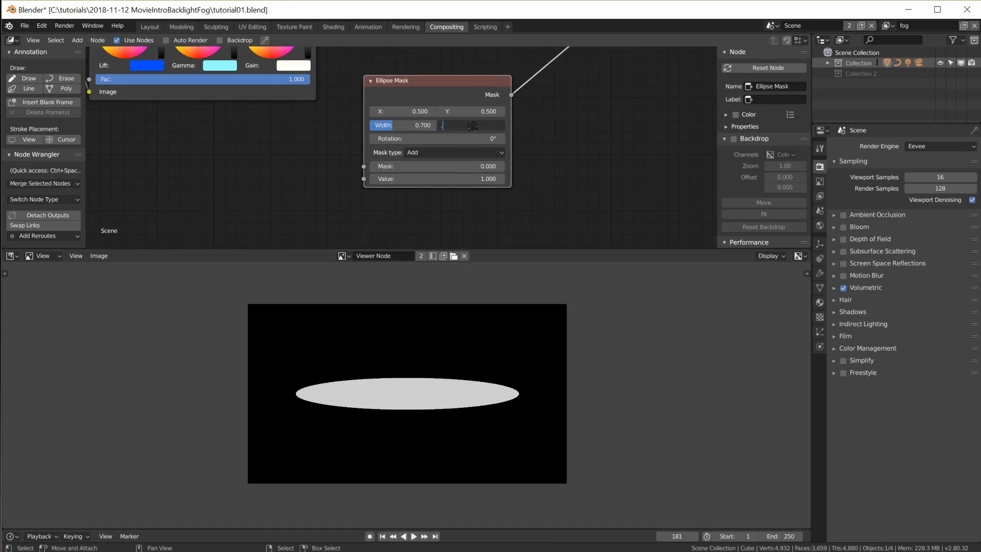
type("0.6")
key("Return")
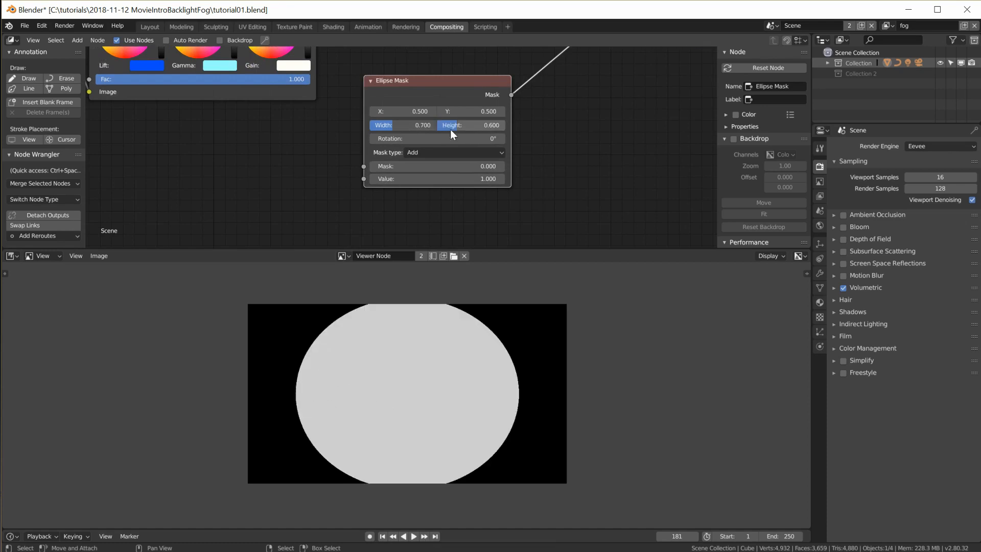
left_click(407, 125)
type(".8")
key("Return")
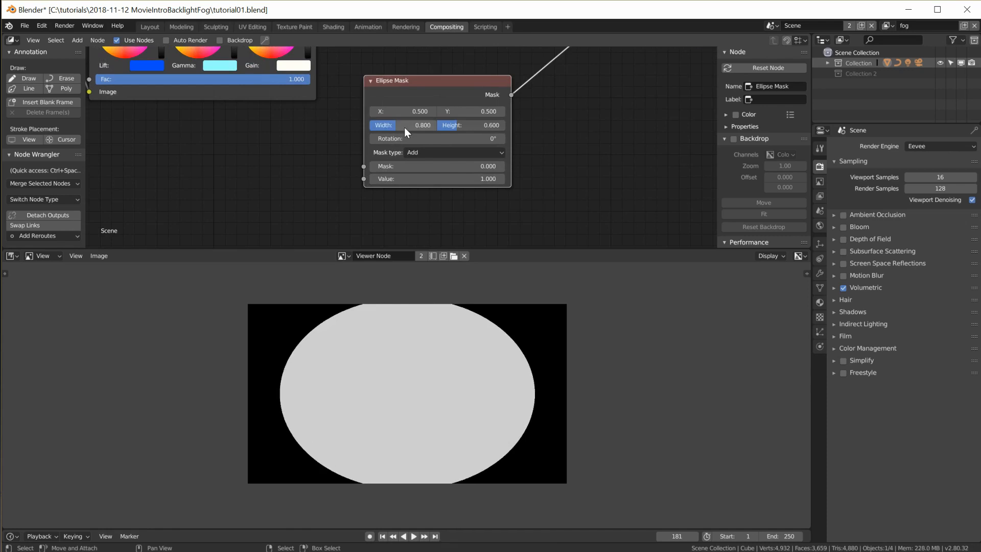
middle_click_drag(554, 138, 345, 201)
key("shift+a")
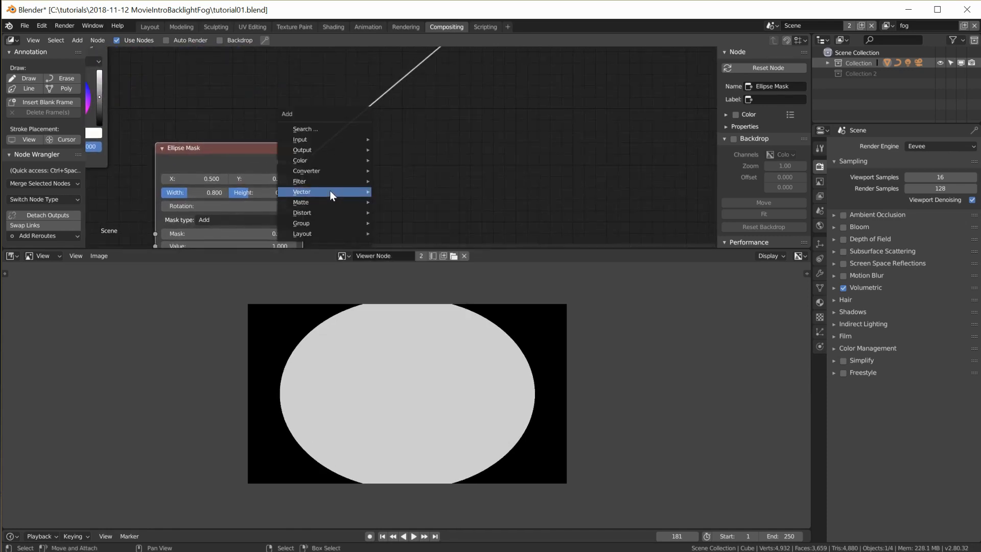
mouse_move(327, 183)
left_click(408, 248)
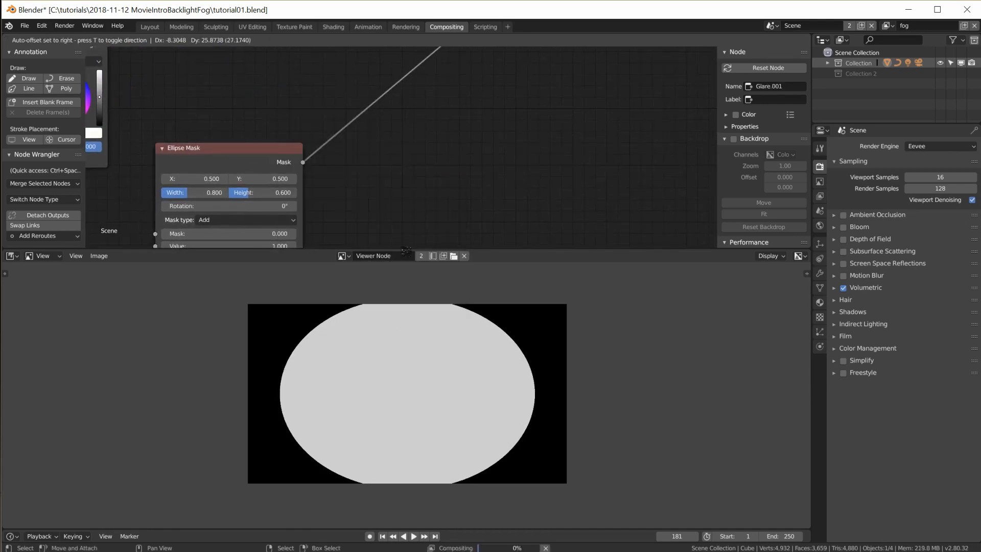
left_click(374, 179)
key("Delete")
- Insert a Blur node on the link between the Ellipse Mask and the Viewer node
key("shift+a")
mouse_move(374, 179)
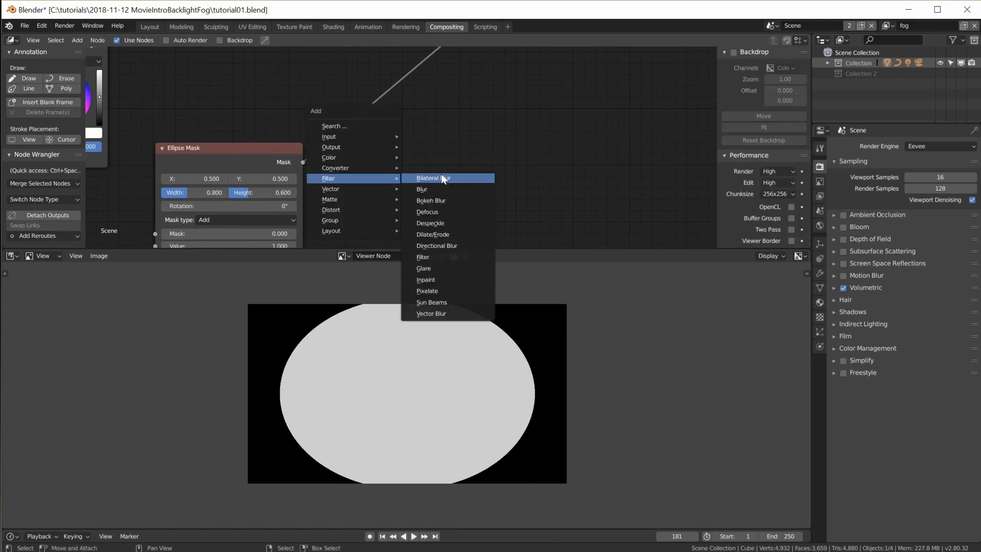
left_click(445, 189)
left_click(351, 93)
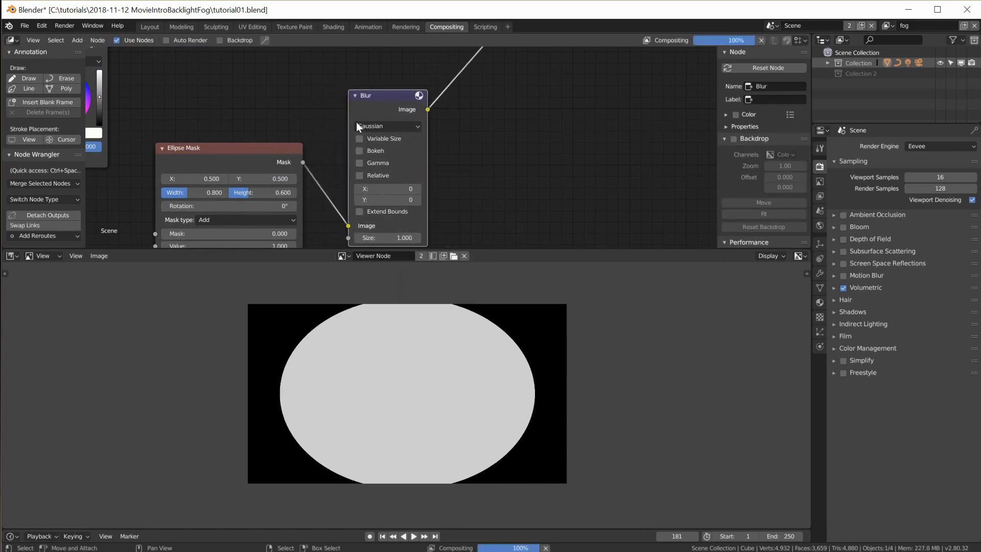
- Switch the mask's Blur node to Fast Gaussian with relative sizing, and set X and Y to 25%
left_click(388, 126)
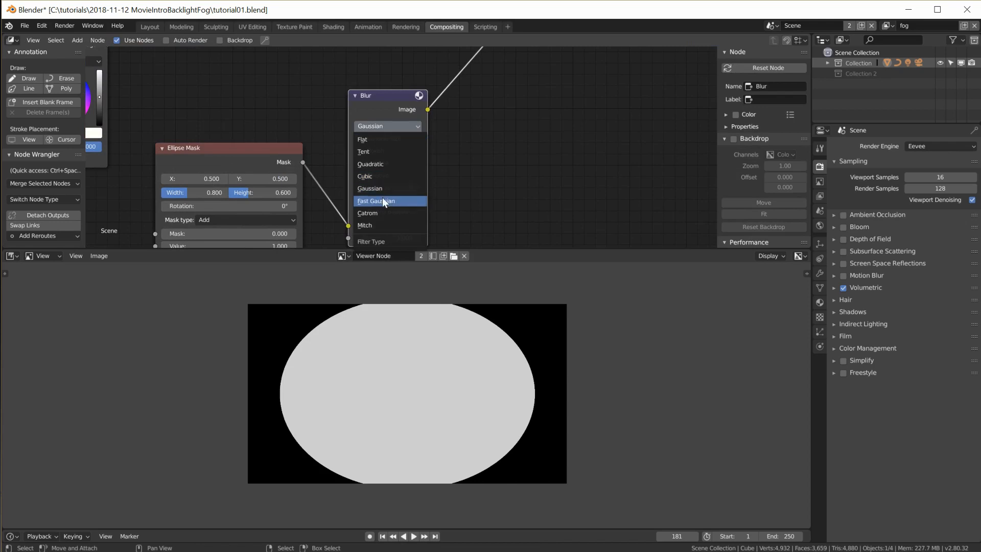
left_click(383, 200)
left_click(382, 142)
mouse_move(385, 176)
left_mouse_down()
mouse_move(389, 188)
mouse_move(390, 180)
left_mouse_up()
type("25")
key("Return")
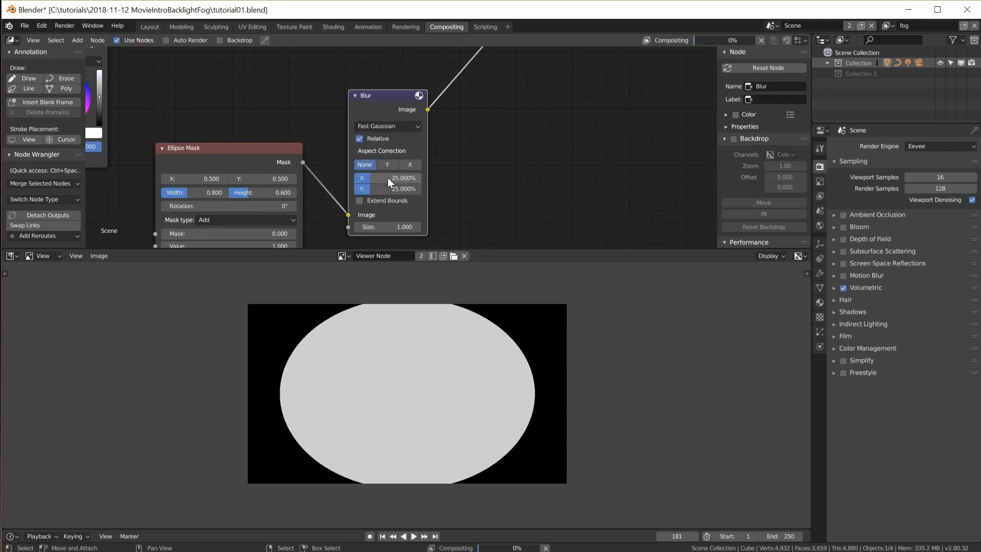
- Duplicate the Add node onto the link before the Lens Distortion node and set the copy's blend mode to Multiply
scroll(477, 160, "down", 3)
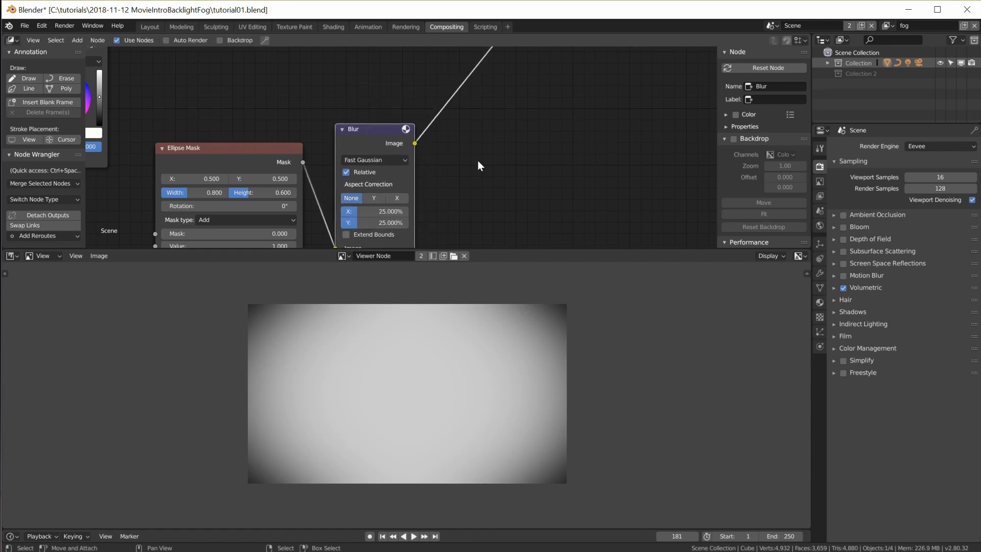
middle_click_drag(544, 115, 515, 237)
left_click_drag(347, 111, 423, 103)
left_click_drag(236, 111, 242, 110)
key("shift+d")
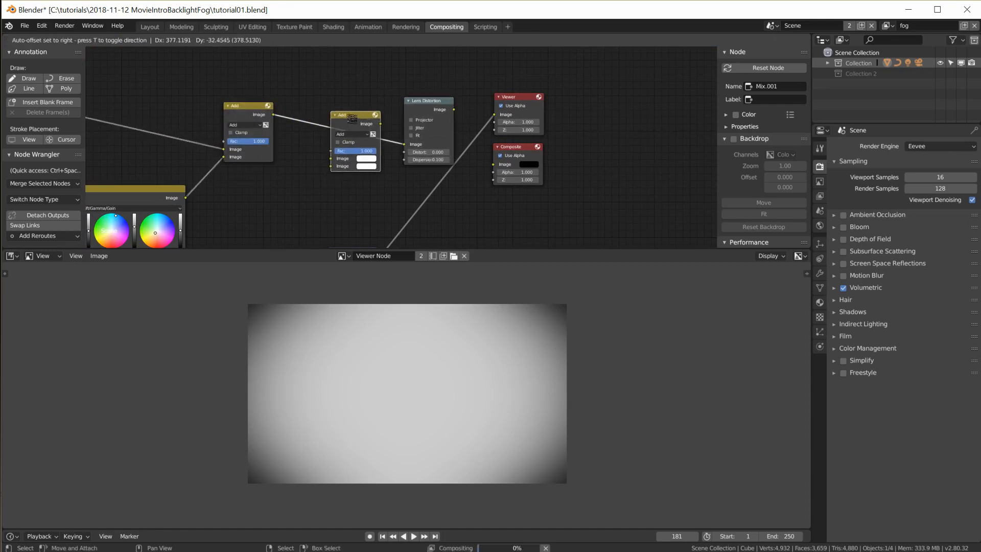
left_click(335, 109)
left_click(337, 124)
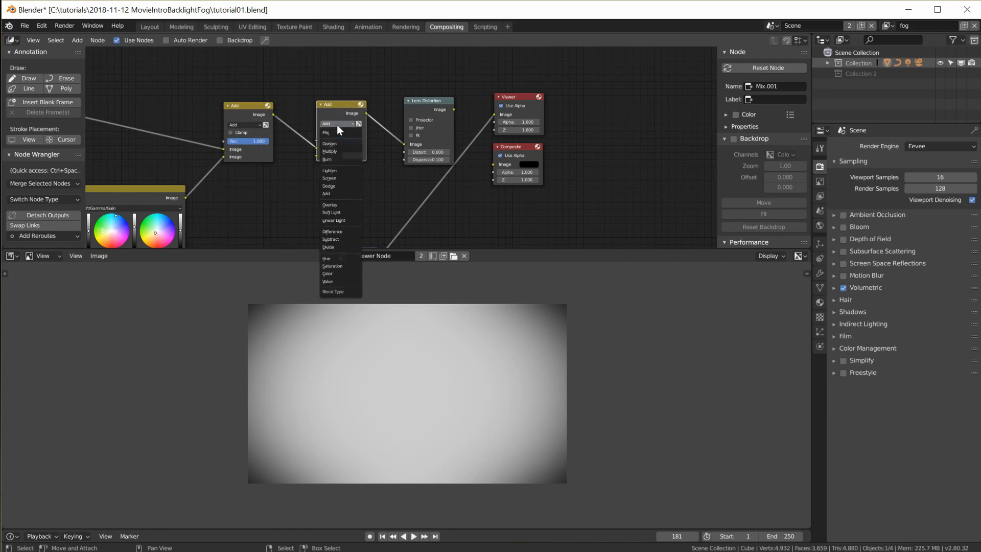
left_click(342, 152)
- Connect the Blur output to the Multiply node's second image input and preview the Lens Distortion result in the Viewer
scroll(373, 202, "down", 2)
left_click_drag(384, 228, 388, 218)
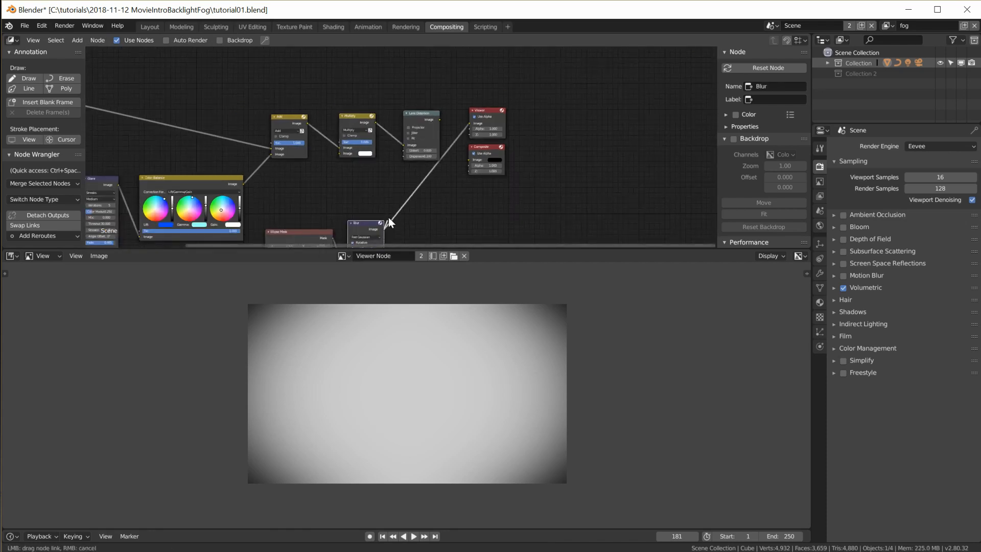
left_click_drag(348, 162, 339, 154)
left_click(422, 118, "ctrl+shift")
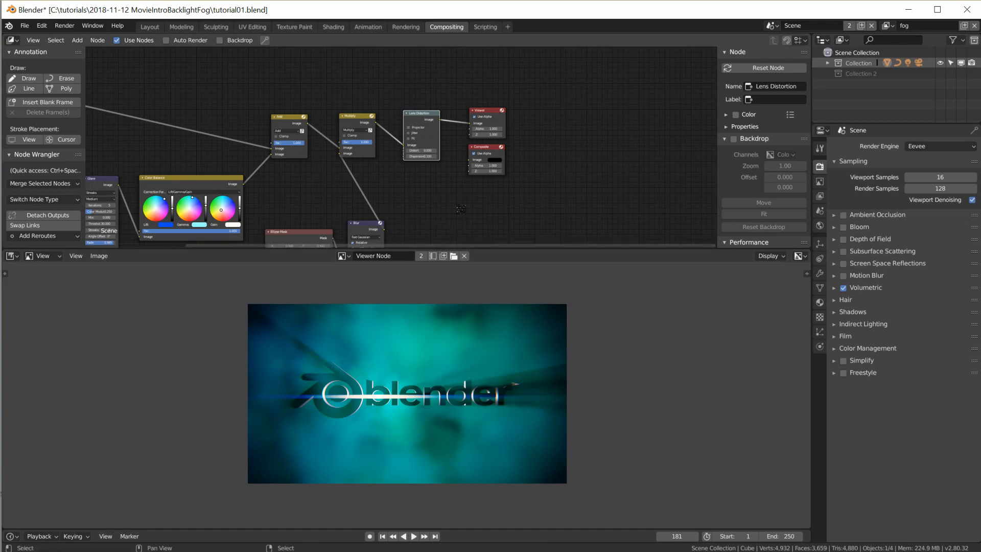
- Strengthen the vignette by setting the Ellipse Mask's width to 0.7 and height to 0.5
scroll(383, 174, "up", 3)
scroll(435, 189, "up", 3)
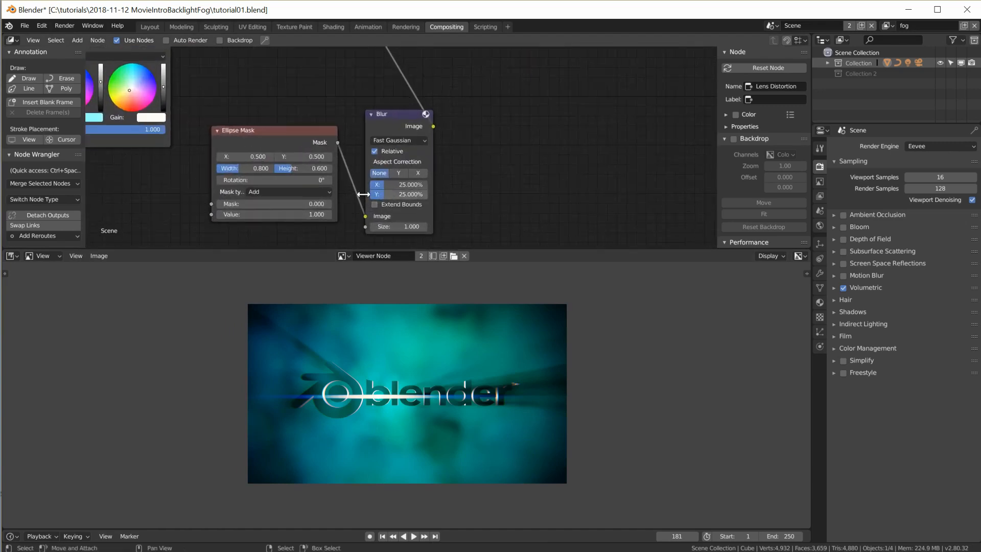
left_click(230, 172)
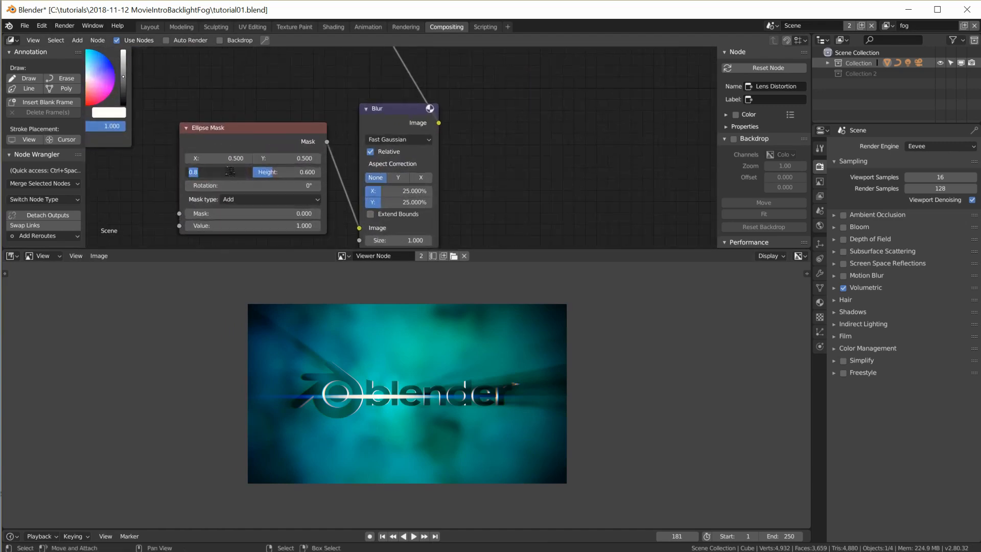
type("0.7")
key("Tab")
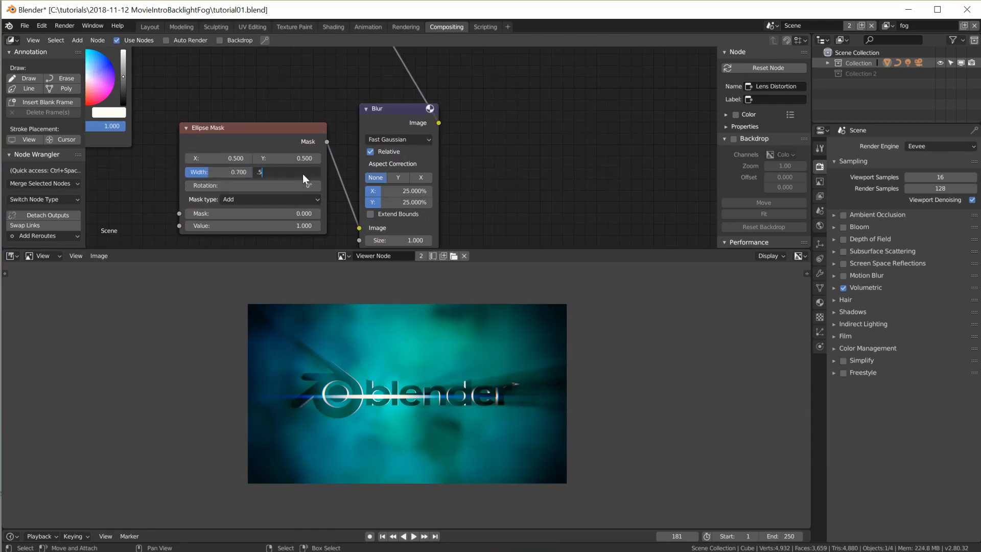
type(".5")
key("Return")
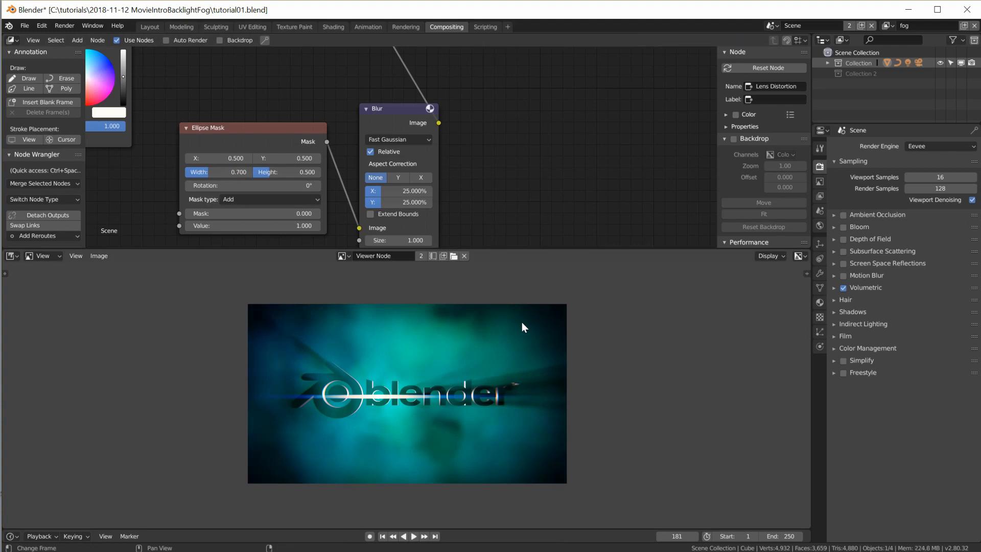
- Inspect the streak across the logo and raise the Glare node's color modulation to about 0.358
scroll(393, 409, "up", 6)
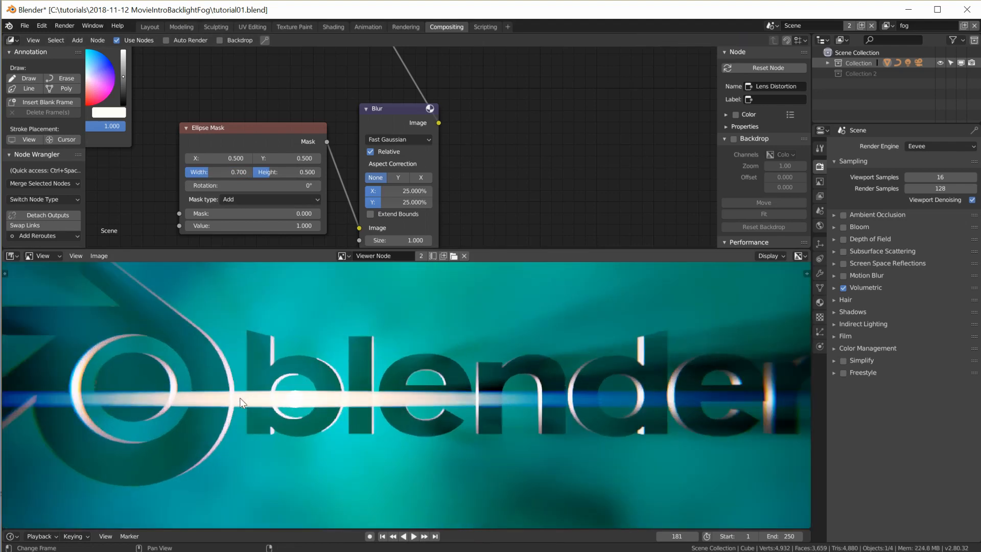
middle_click_drag(240, 398, 346, 441)
scroll(317, 241, "down", 2)
middle_click_drag(318, 240, 490, 219)
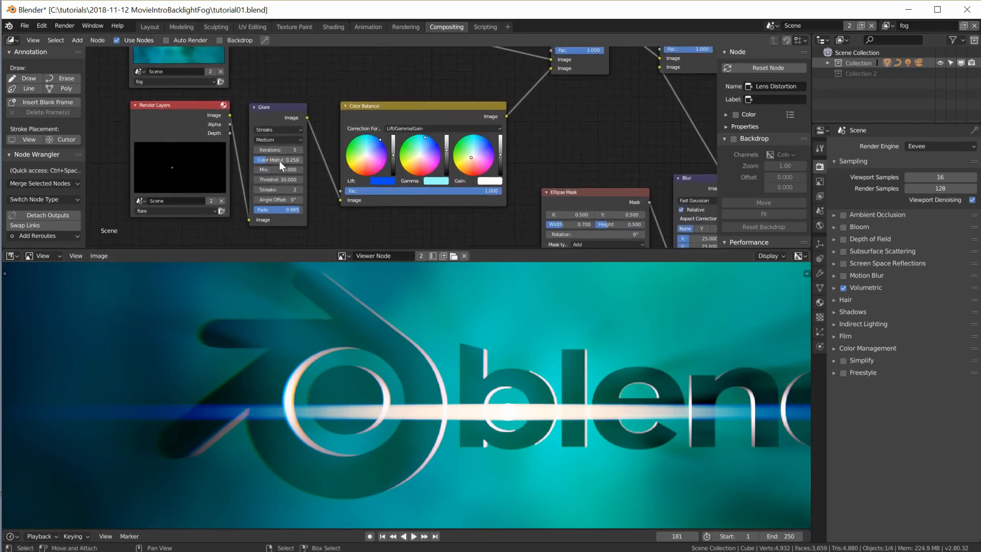
scroll(265, 160, "up", 2)
middle_click_drag(265, 156, 272, 113)
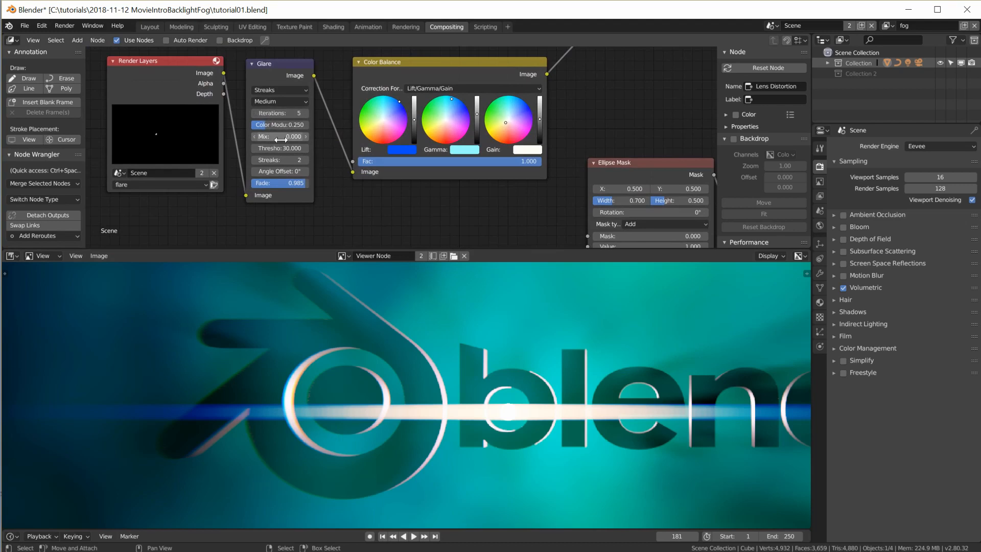
left_click_drag(268, 126, 274, 125)
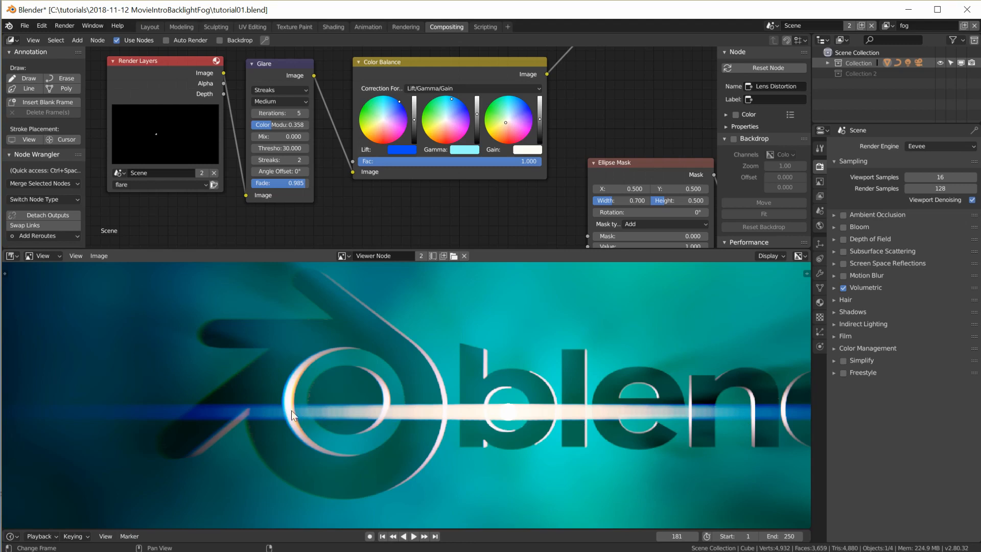
- Move the flare Render Layers and Glare nodes aside and insert a Blur node between Glare and Color Balance
scroll(289, 149, "down", 5)
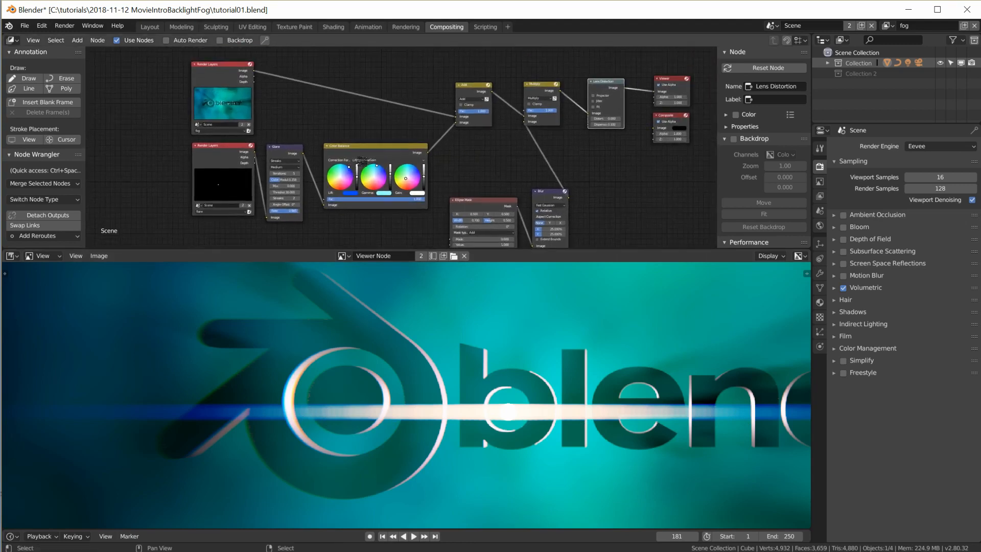
left_click_drag(289, 149, 241, 153)
key("shift+a")
mouse_move(299, 214)
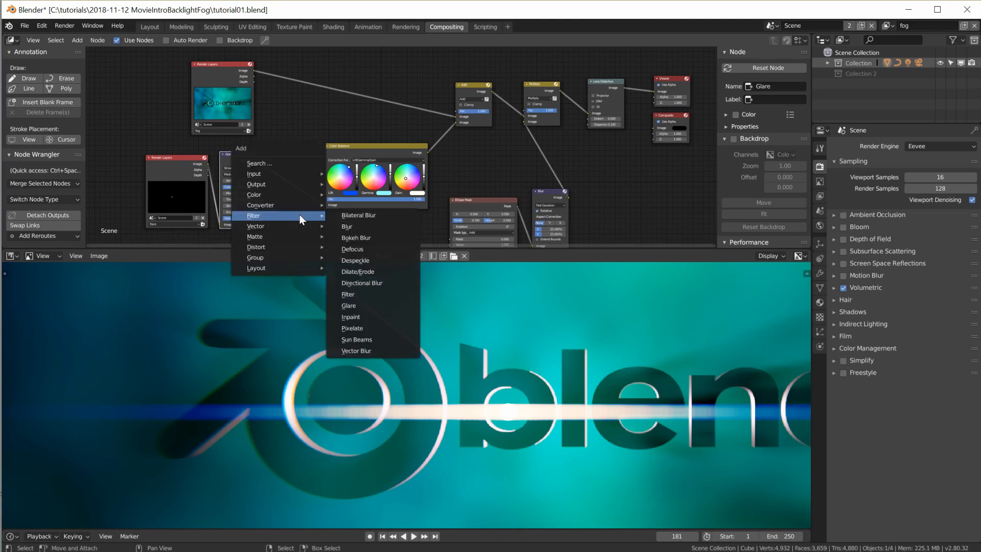
left_click(352, 226)
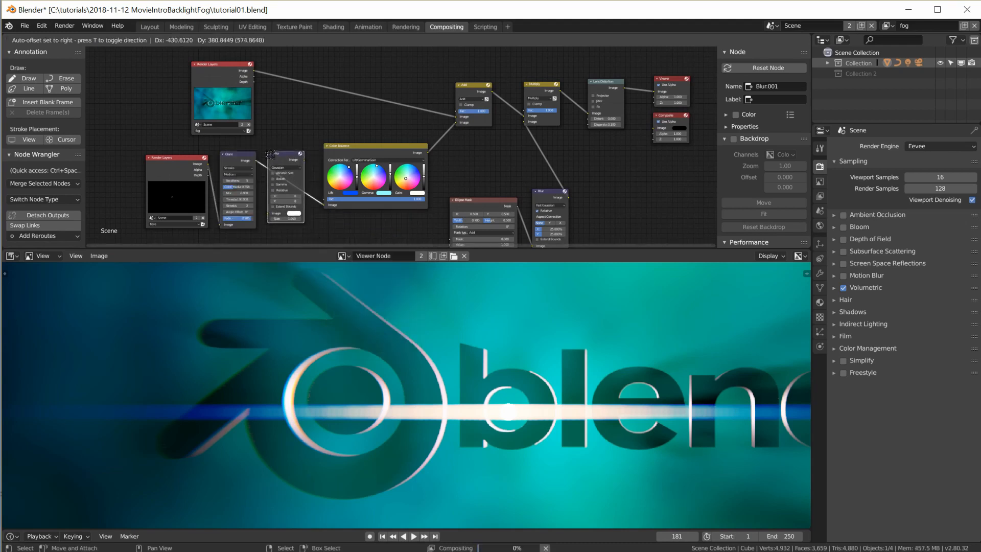
left_click(291, 184)
- Set the new Blur node to Fast Gaussian with relative size and an X blur of 1%
left_click(294, 170)
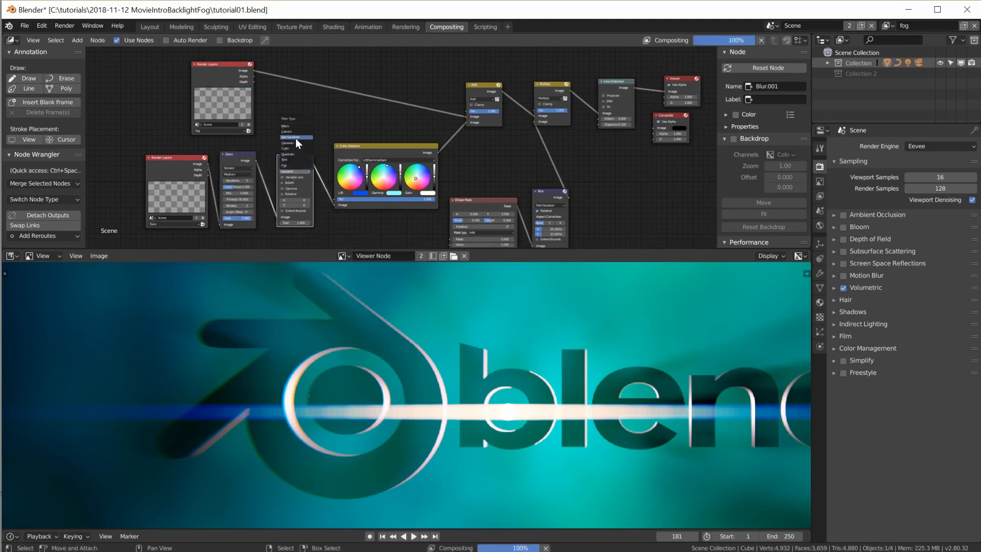
left_click(295, 139)
scroll(289, 173, "up", 1)
scroll(290, 173, "up", 4)
middle_click_drag(256, 231, 366, 154)
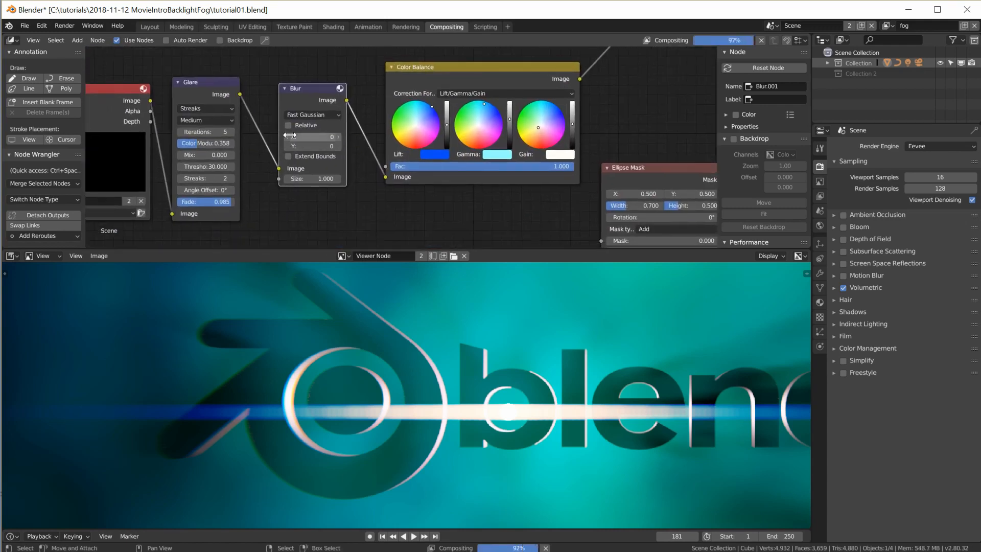
left_click(289, 125)
left_click(313, 160)
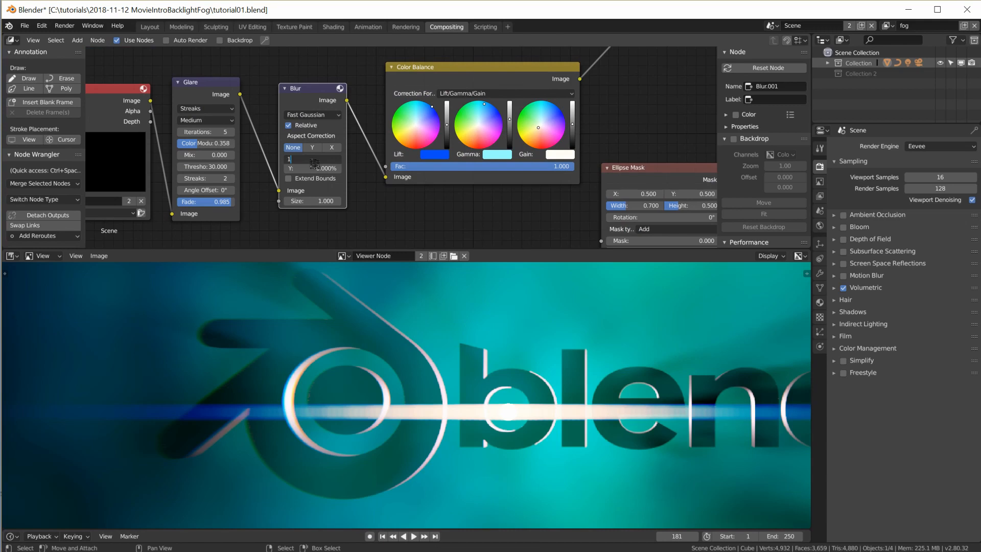
type("1")
key("Return")
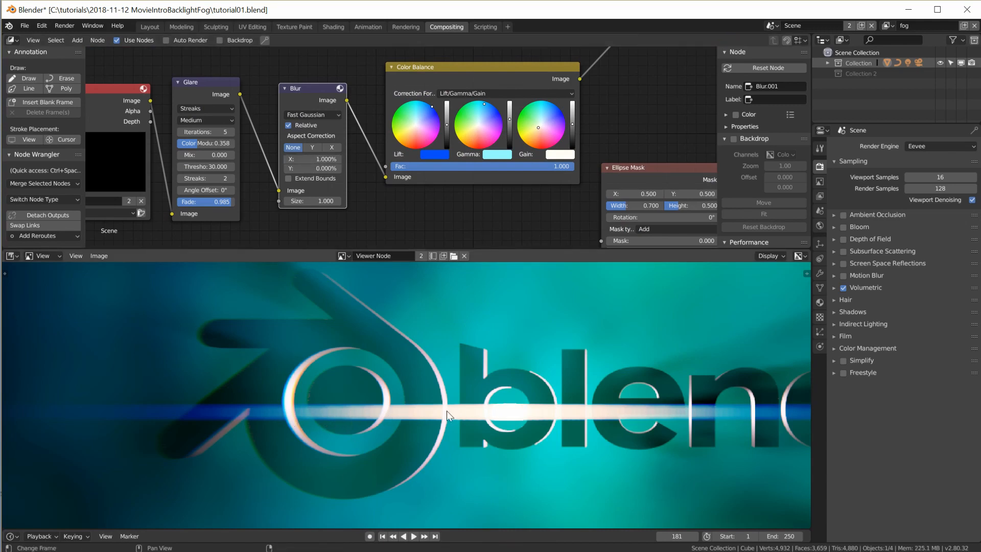
- Check the blurred streak in the composite preview and enlarge the node editor area above it
scroll(546, 415, "down", 3)
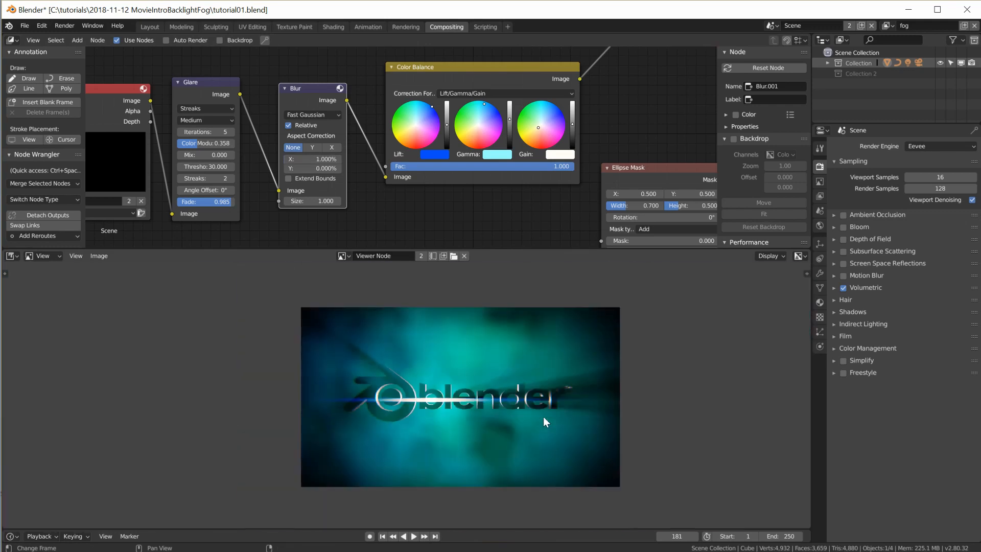
scroll(545, 418, "up", 2)
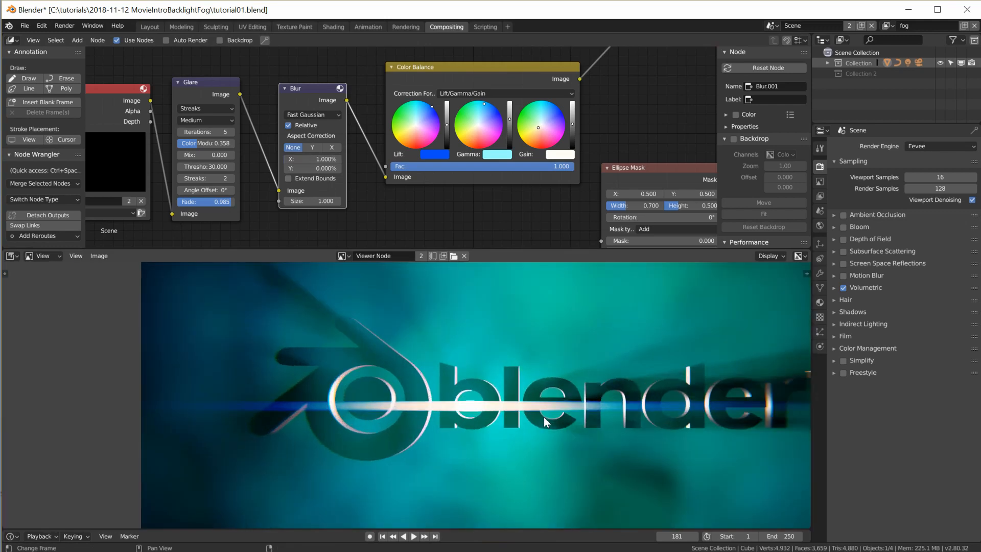
scroll(544, 416, "down", 2)
scroll(495, 143, "down", 3)
scroll(496, 145, "down", 3)
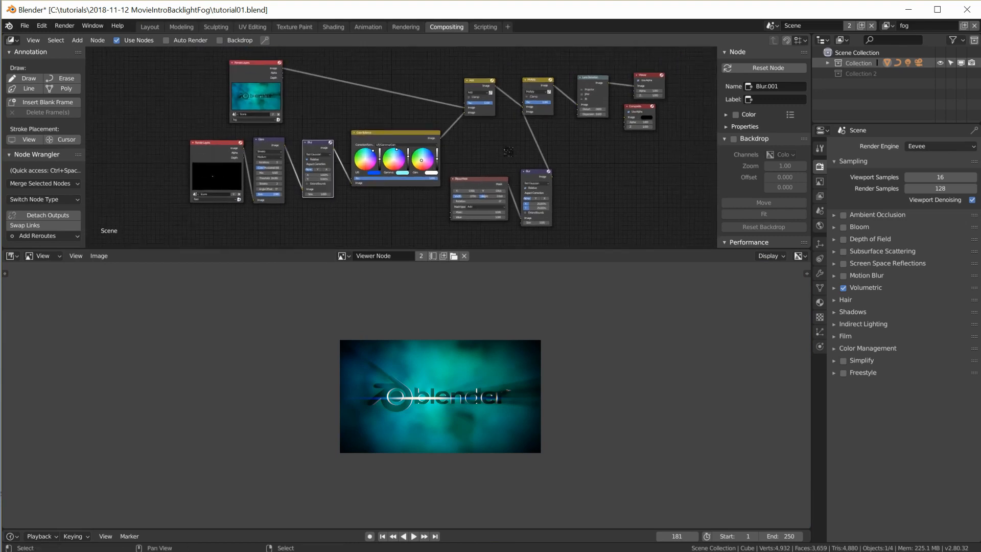
left_click_drag(496, 248, 460, 356)
scroll(476, 465, "up", 4)
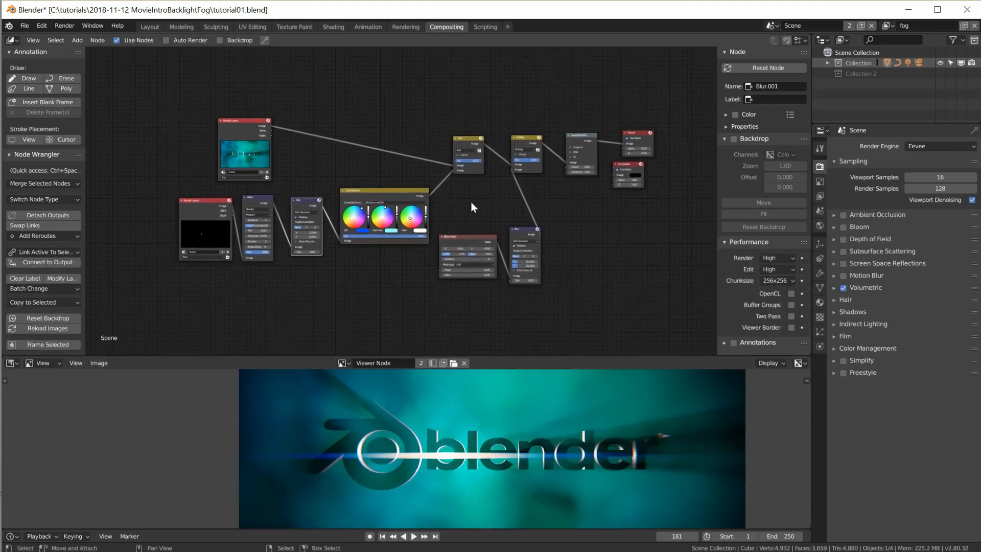
- Spread out the Multiply, Lens Distortion and output nodes and link the Lens Distortion image to the Composite node
scroll(472, 201, "up", 2)
left_click_drag(562, 133, 692, 119)
left_click_drag(674, 161, 706, 161)
left_click_drag(665, 137, 698, 161)
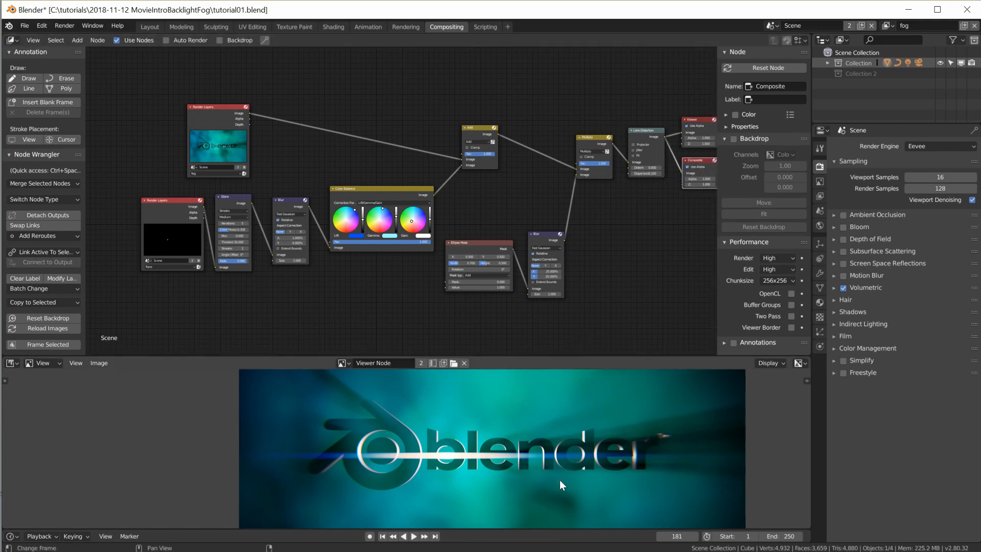
- Set the output frame rate to 25 fps and the output folder to C:\tutorials\2018-11-12 MovieIntroBacklightFog\
scroll(560, 480, "up", 2)
scroll(559, 480, "down", 3)
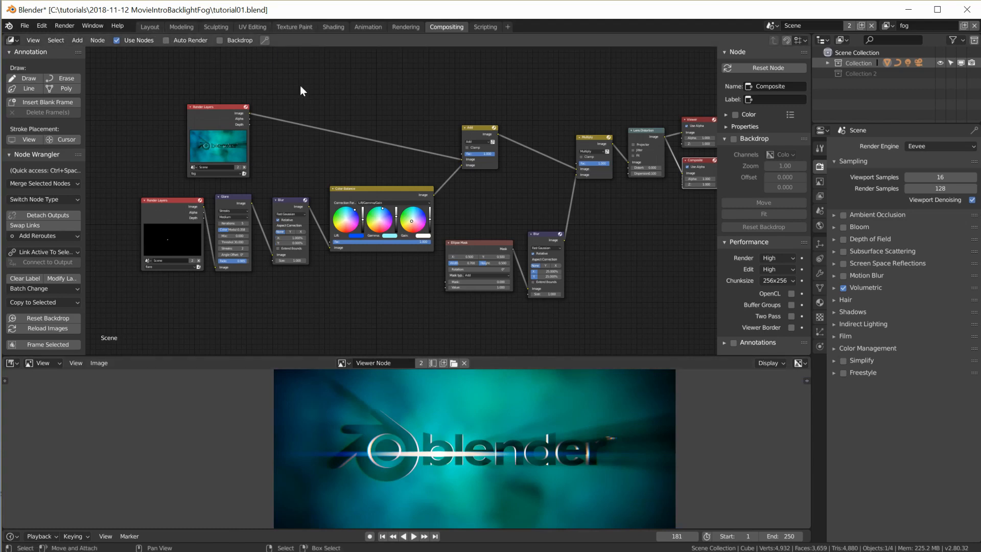
key("ctrl+Tab")
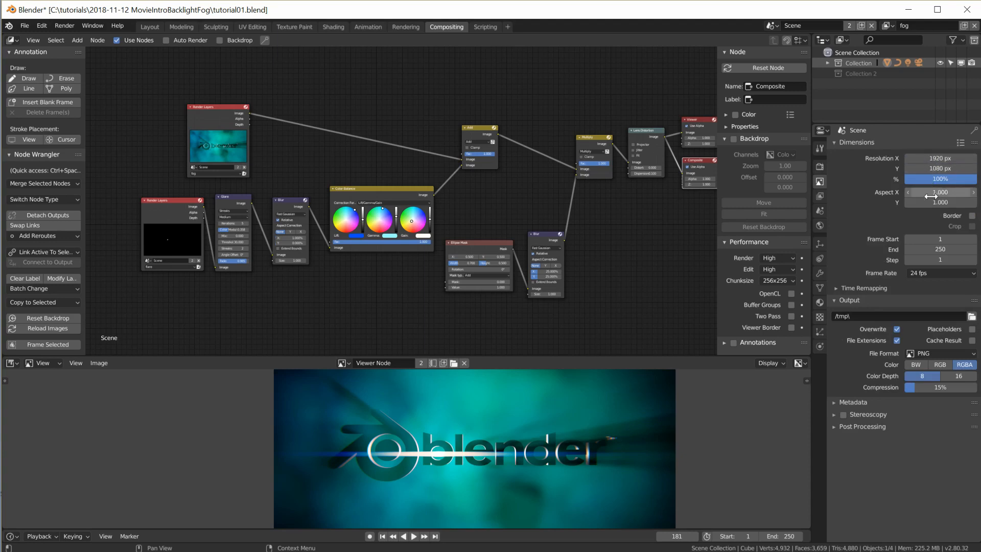
left_click(930, 272)
left_click(943, 311)
left_click(972, 316)
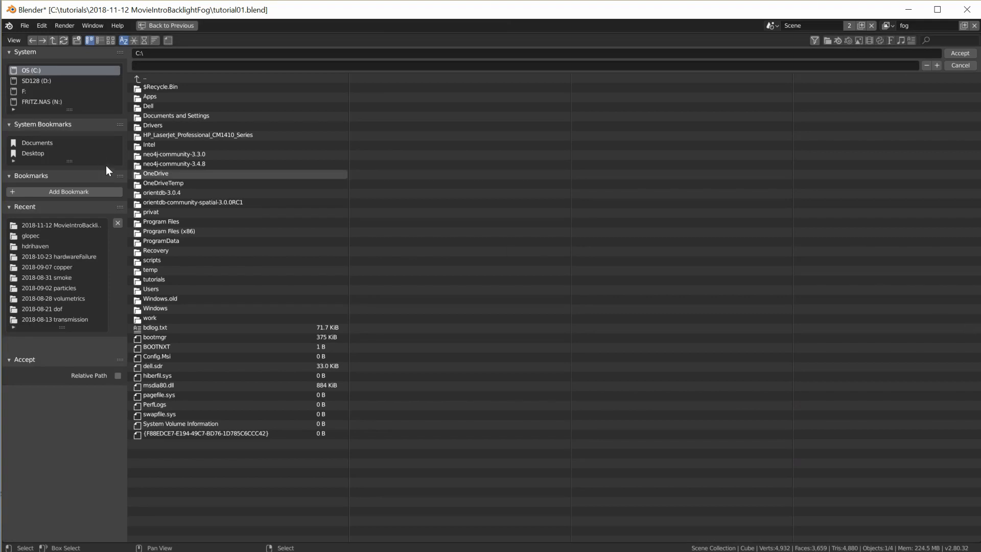
left_click(109, 228)
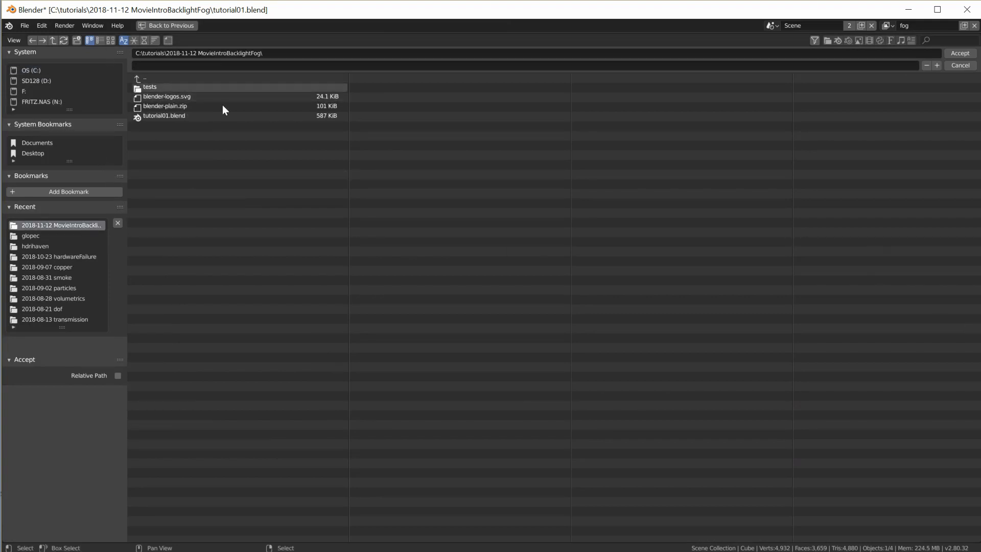
left_click(960, 54)
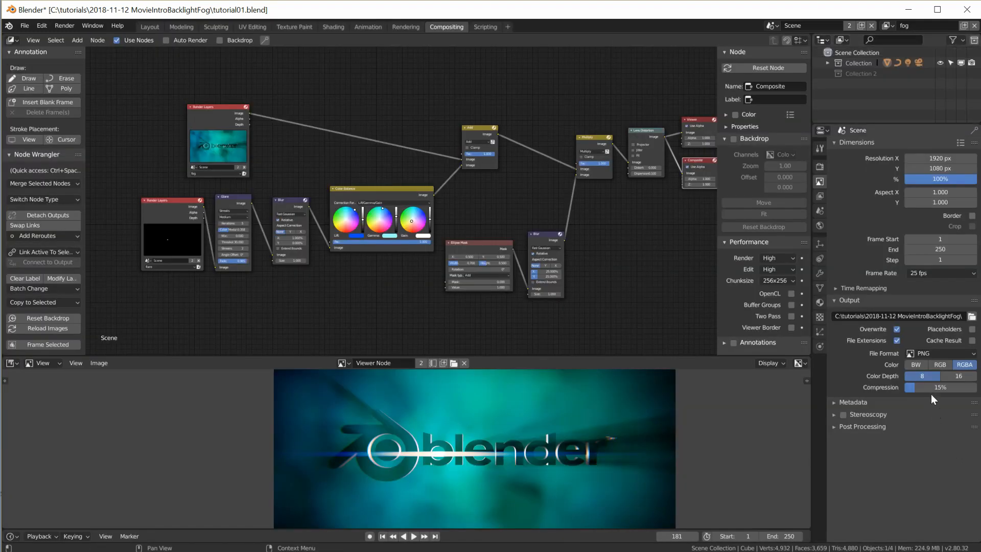
- Change the output file format to FFmpeg video with RGB color
left_click(940, 352)
left_click(937, 296)
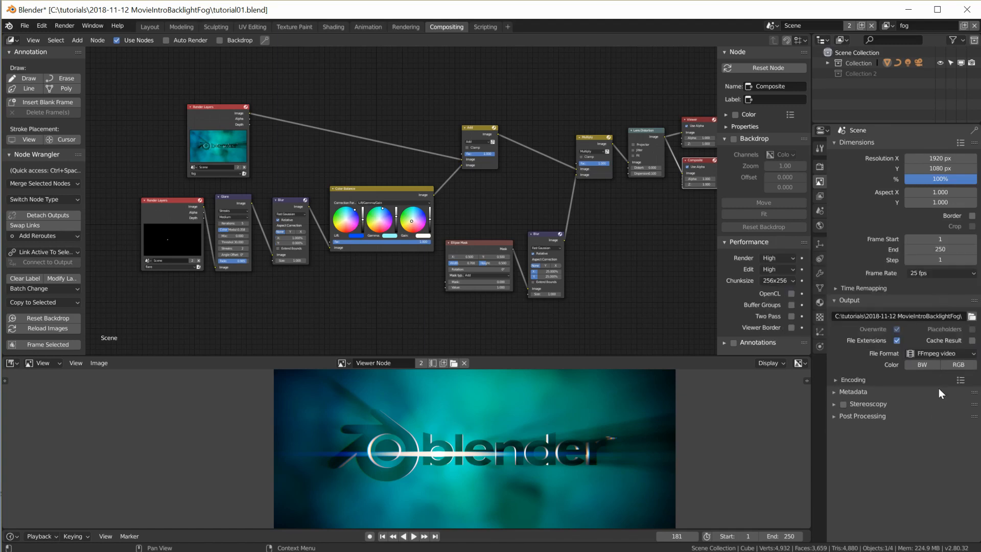
left_click(958, 364)
- Set the video encoding container to MPEG-4 and the output quality to High quality
left_click(838, 381)
left_click(938, 395)
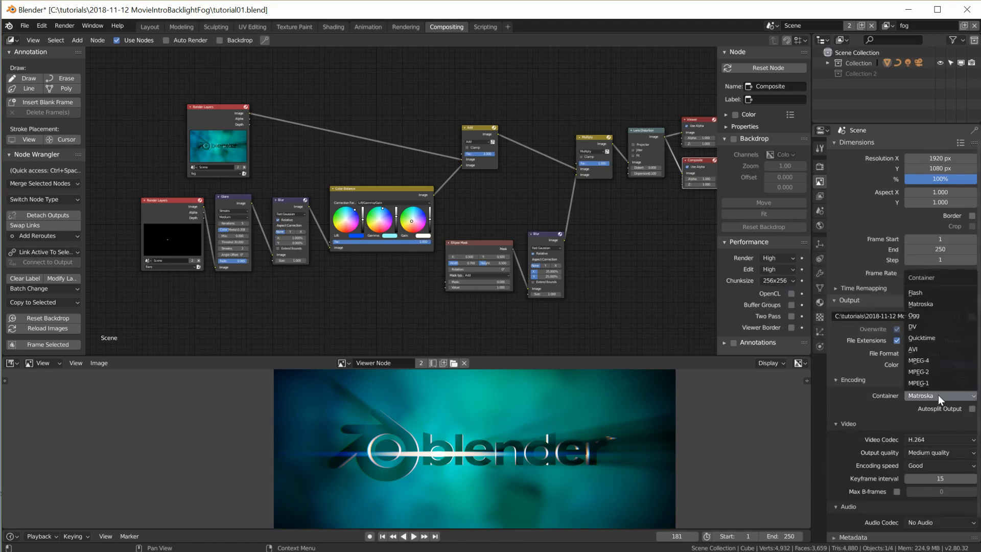
left_click(934, 361)
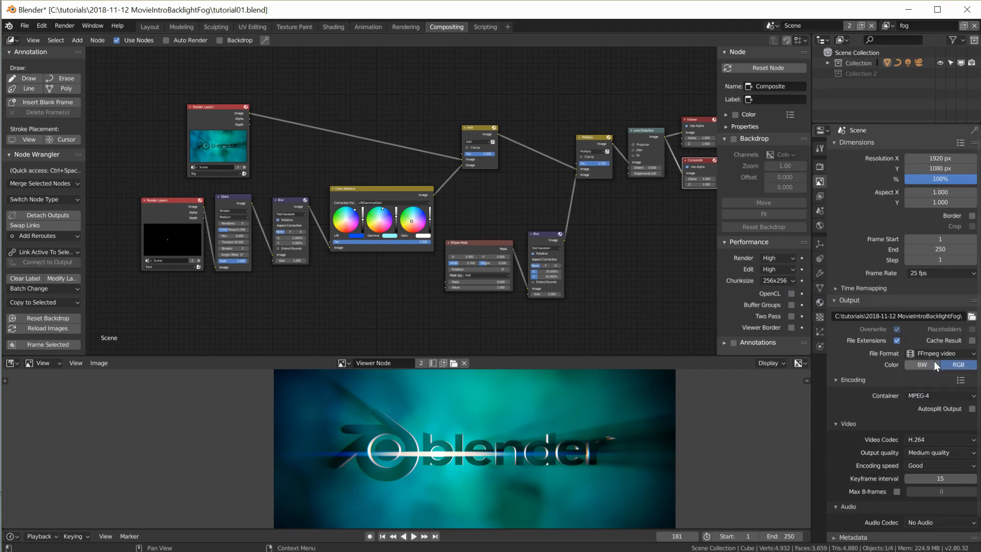
left_click(931, 452)
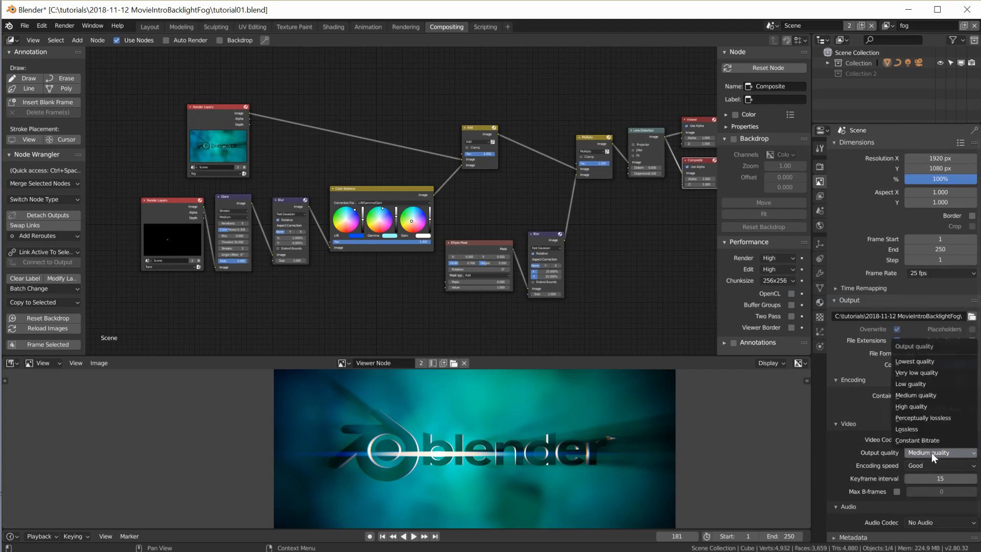
left_click(920, 407)
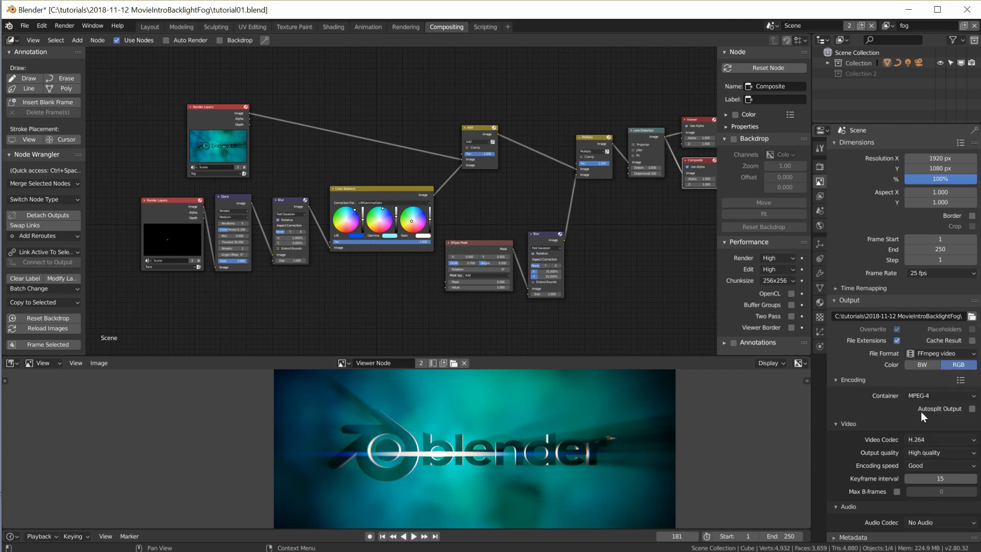
scroll(937, 459, "down", 1)
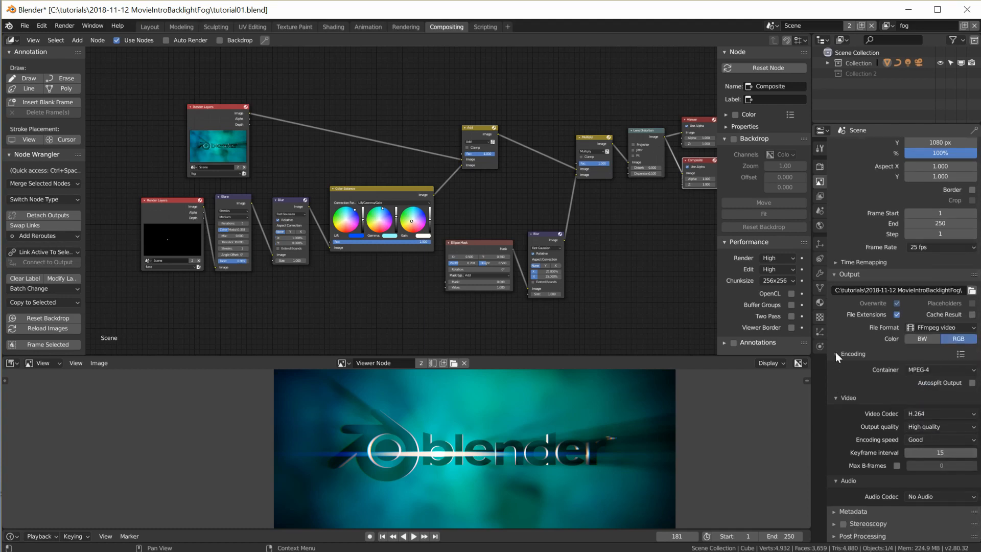
scroll(838, 352, "up", 1)
left_click(836, 381)
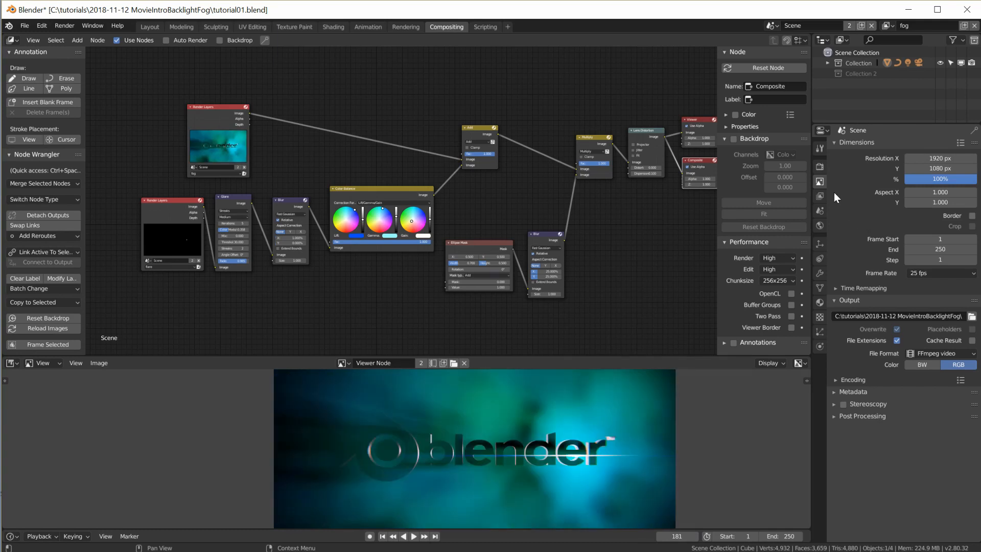
- Bring up the Eevee render settings and render the full animation to the video file
left_click(824, 173)
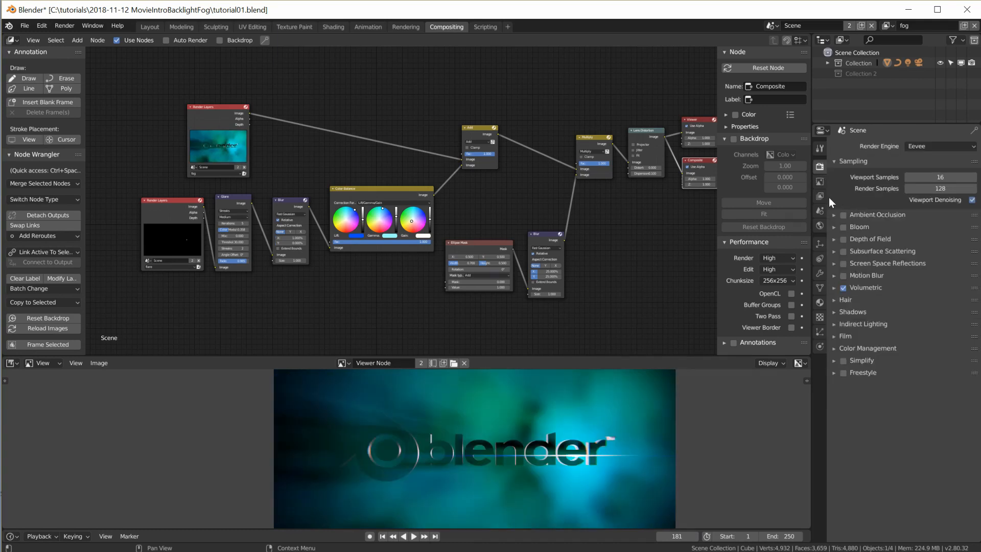
left_click(65, 25)
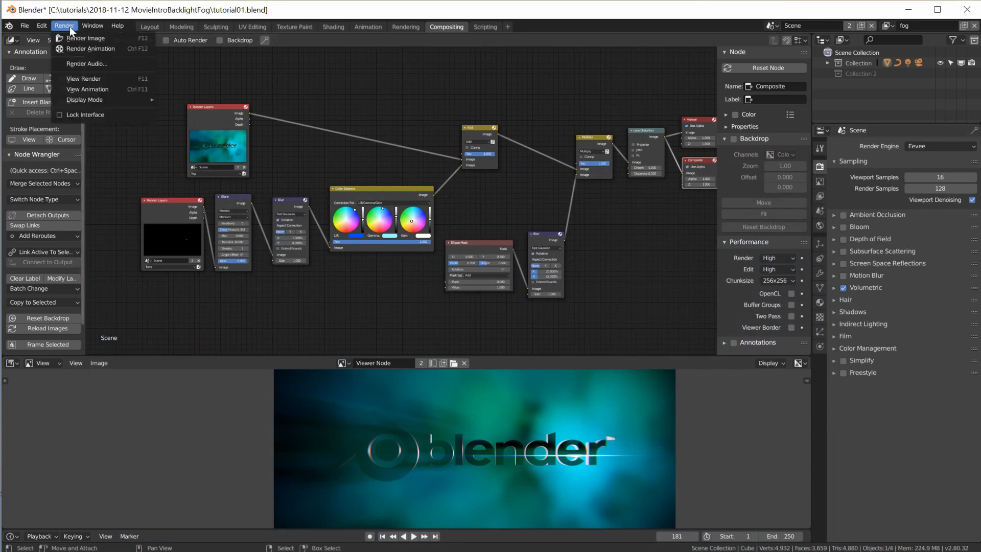
left_click(88, 49)
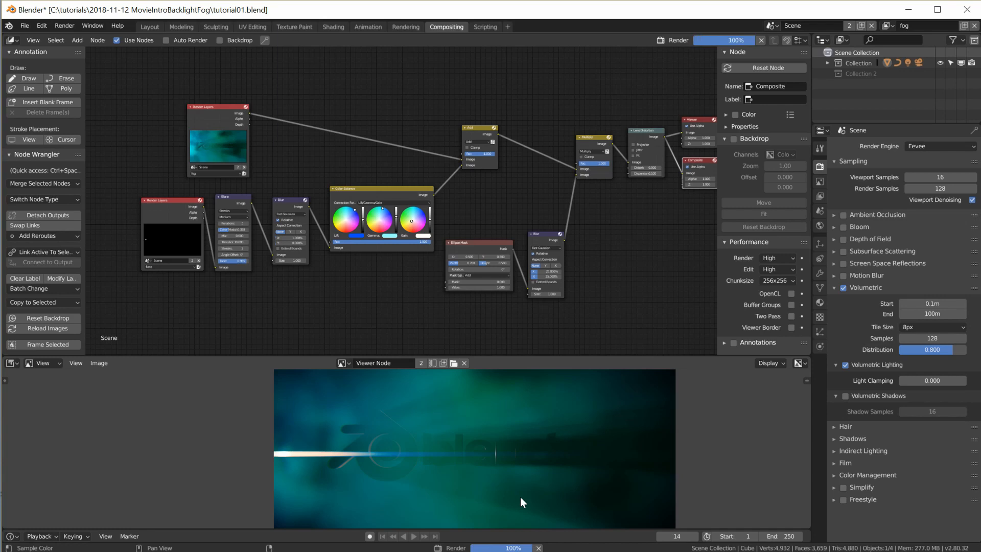
key("Right")
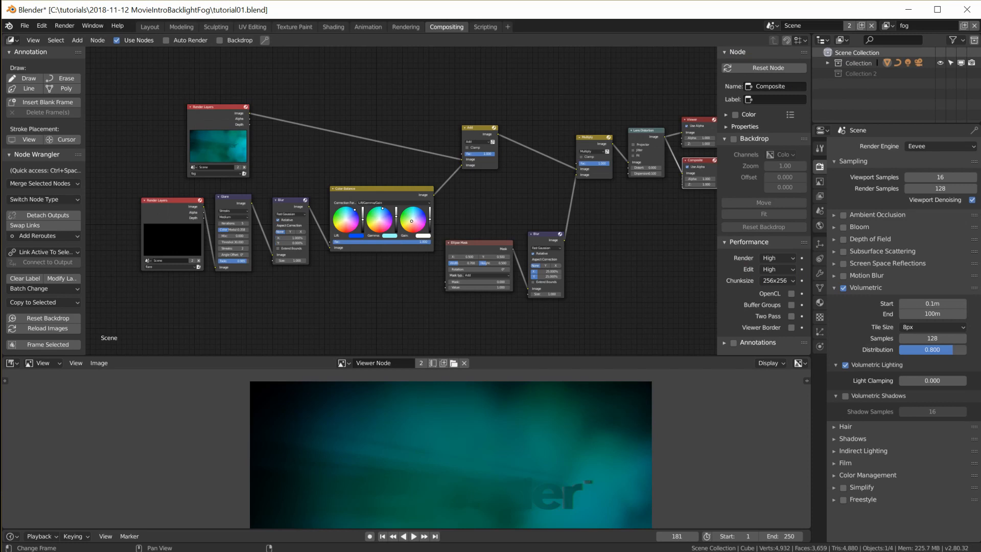
- Switch to File Explorer and play the rendered 0001-0250.mp4 in VLC media player
key("alt+Tab")
left_click(278, 182)
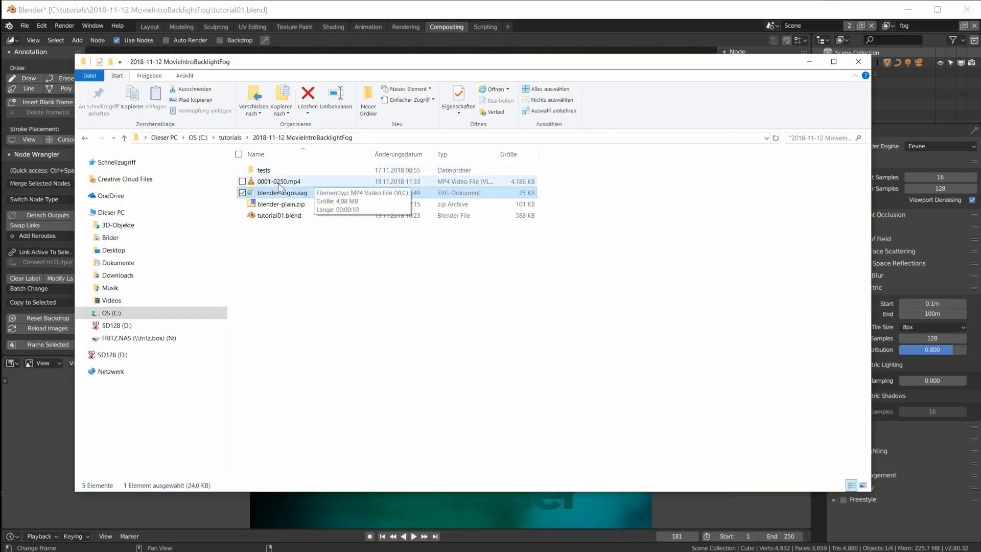
key("Return")
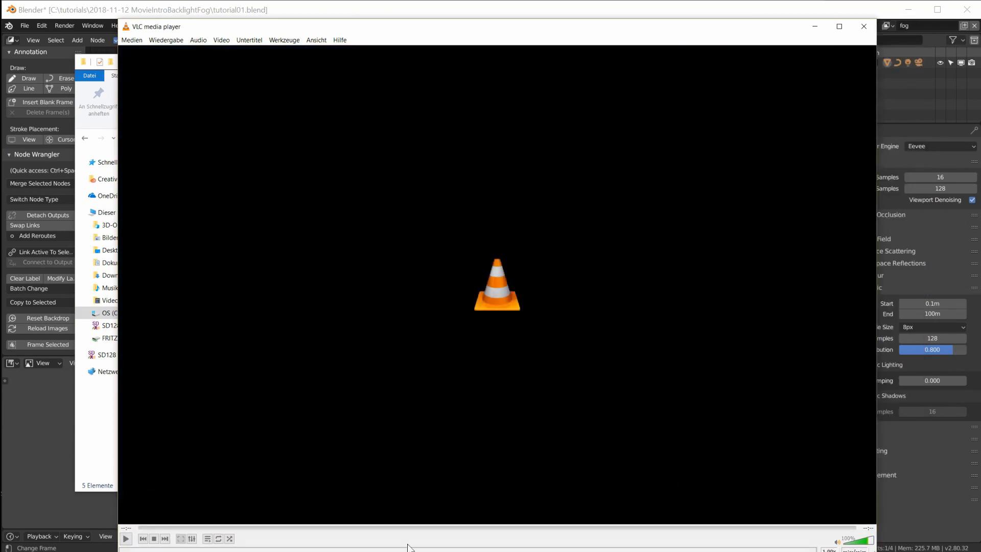
left_click(125, 539)
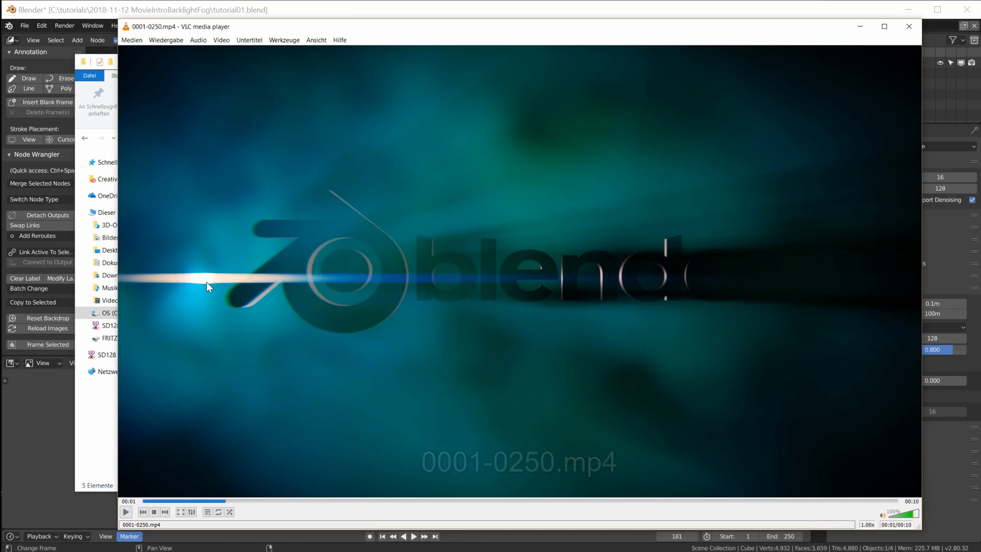
- Replay the rendered clip from the beginning to review the light, fog and streak flare
left_click(128, 517)
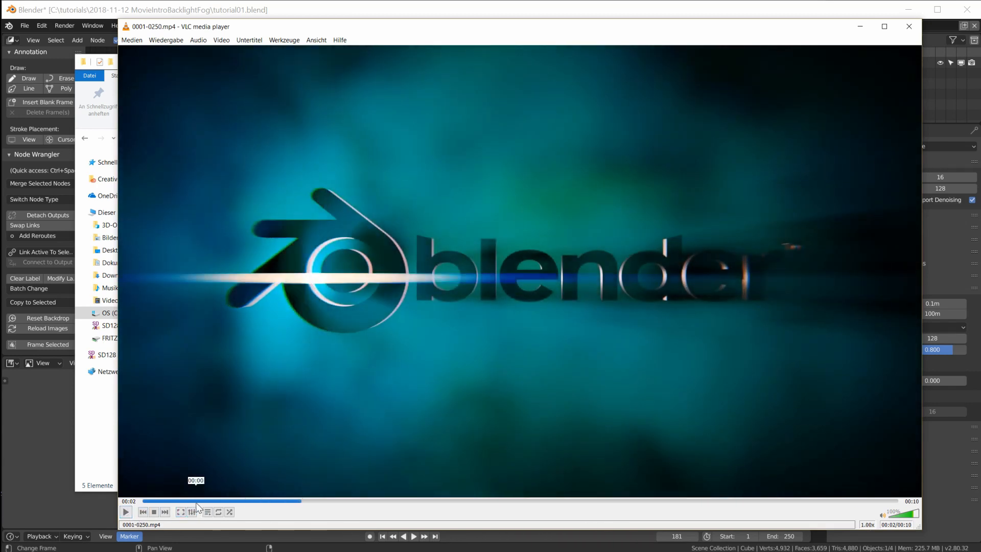
left_click(142, 505)
left_click(128, 516)
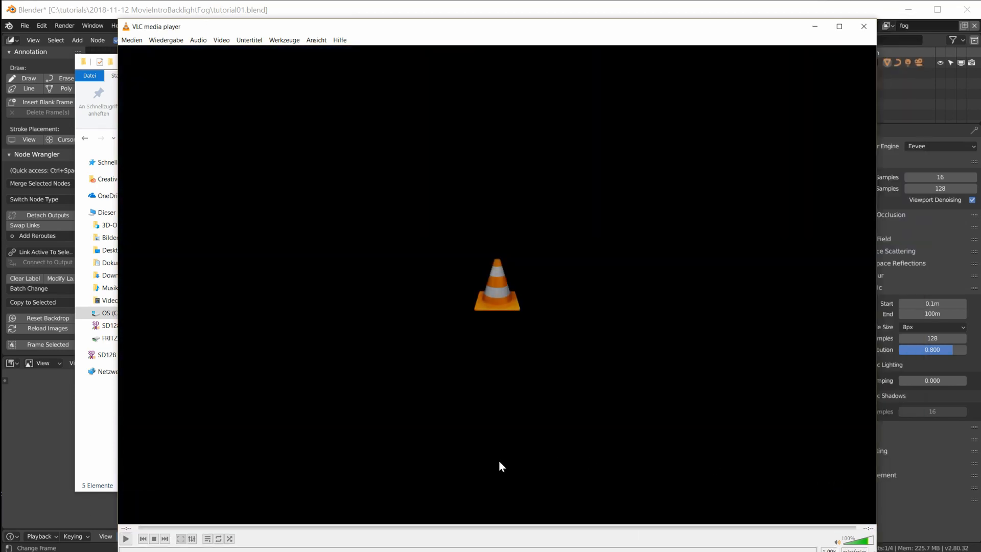
left_click(125, 539)
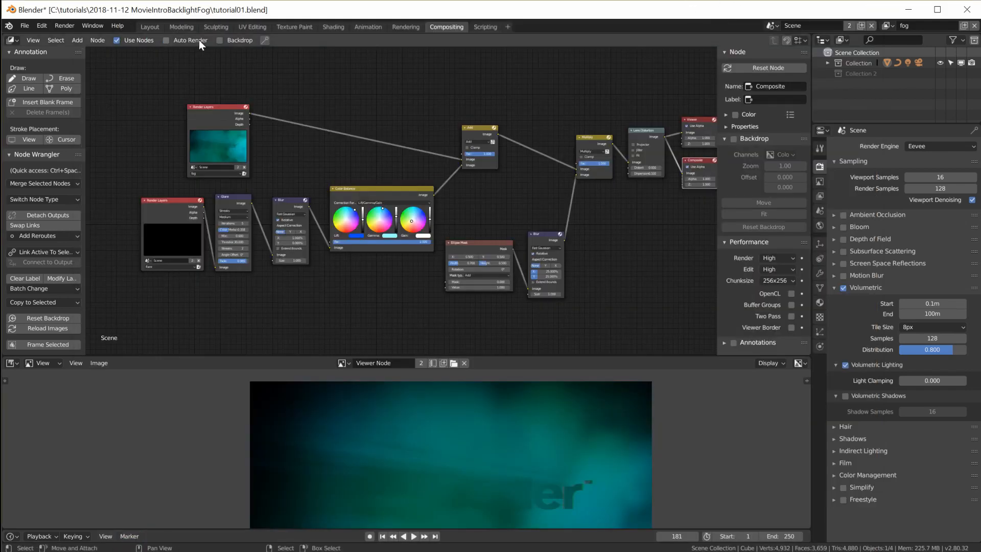
- Return to the Layout workspace in Blender to view the fog cube, camera and logo
left_click(181, 27)
left_click(151, 27)
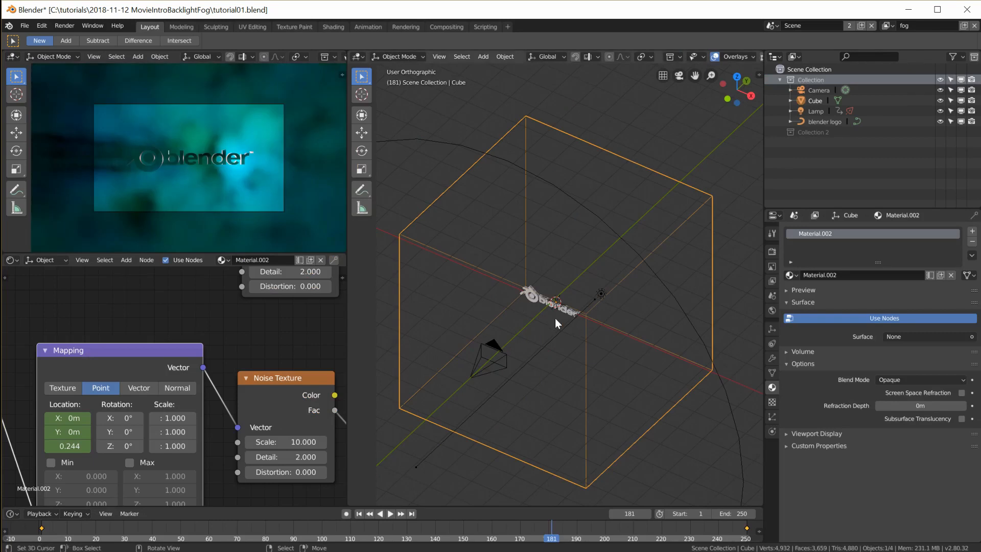
- Widen the area holding the material nodes and turn it into a Graph Editor for the fog cube
middle_click_drag(599, 295, 601, 275)
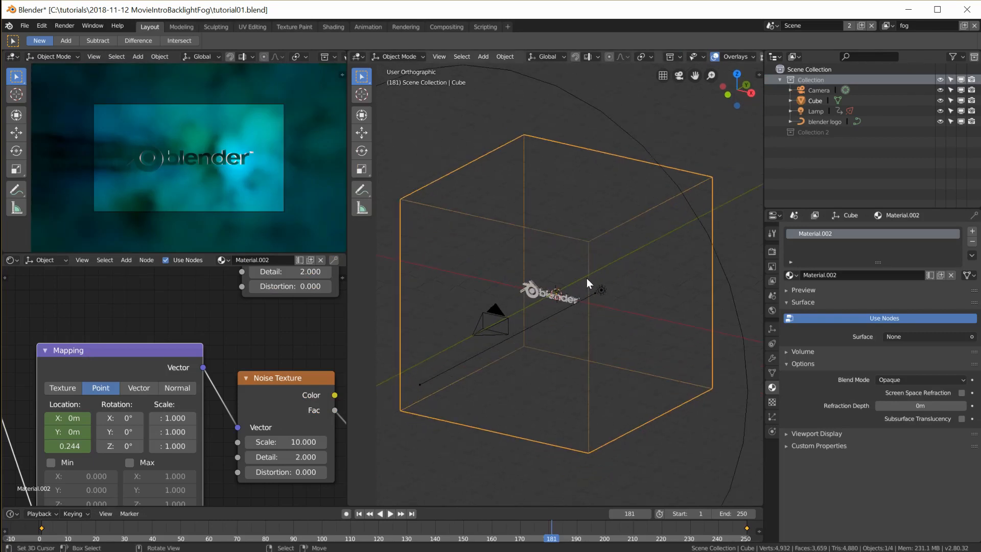
left_click_drag(348, 305, 458, 305)
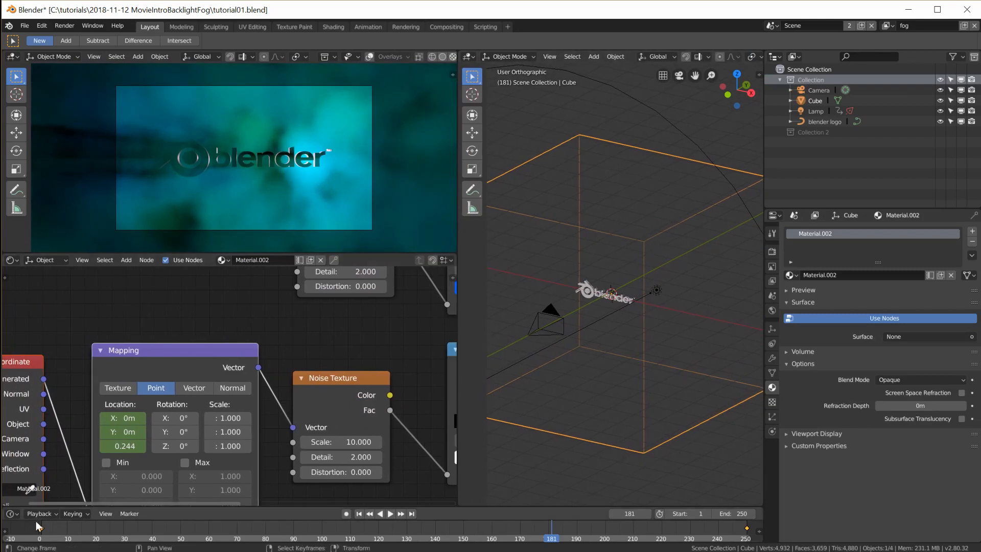
left_click(12, 260)
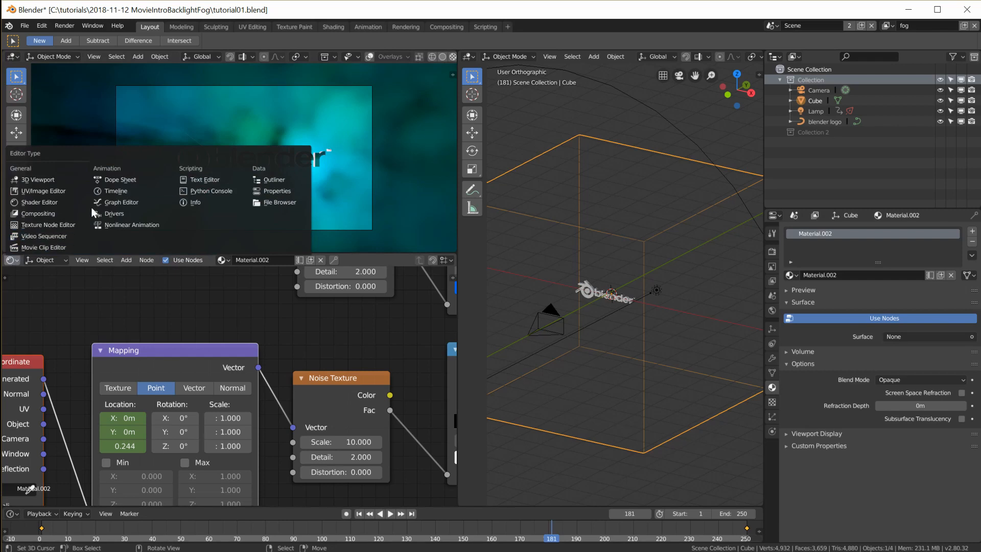
left_click(121, 202)
key("Home")
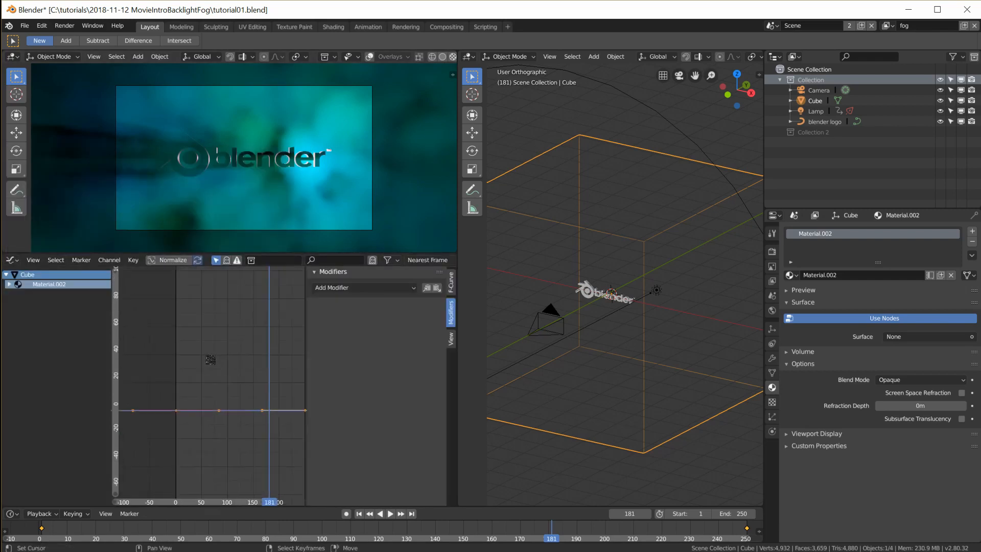
- Expand the fog material's animation channels and isolate and frame the Z Location (Mapping) curve
left_click(9, 284)
left_click(12, 294)
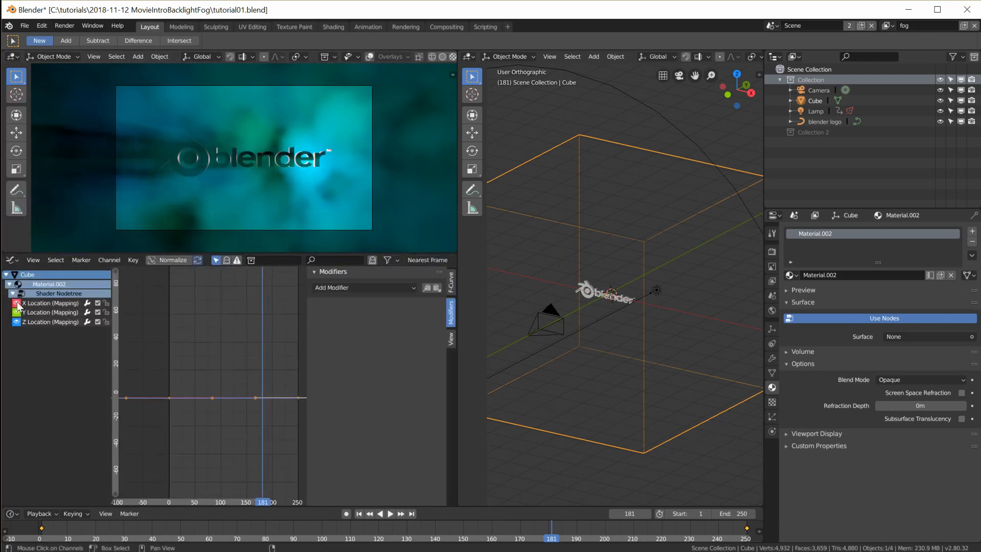
left_click(34, 320)
scroll(224, 392, "down", 2)
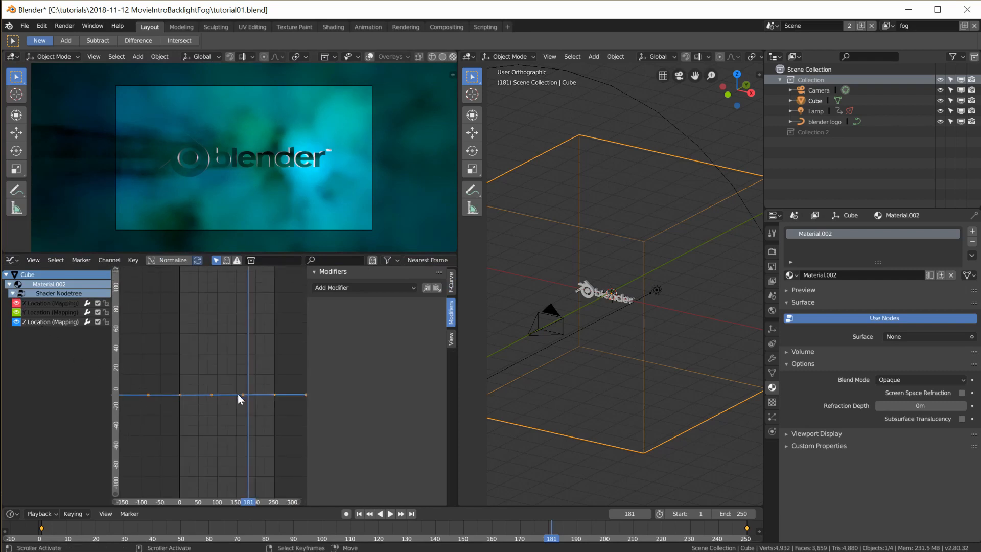
key("Home")
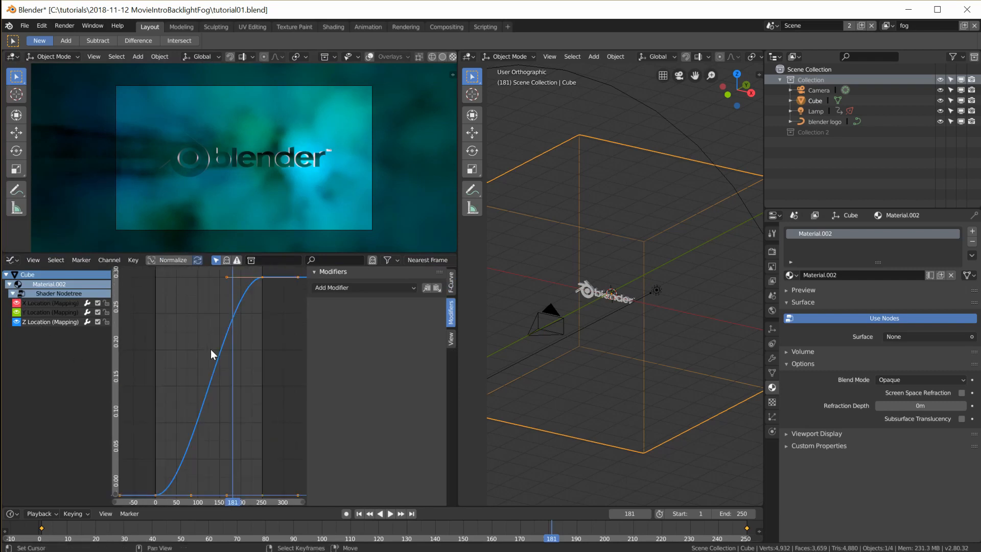
- Set the interpolation of all the fog mapping location keyframes to Linear
scroll(223, 332, "down", 2)
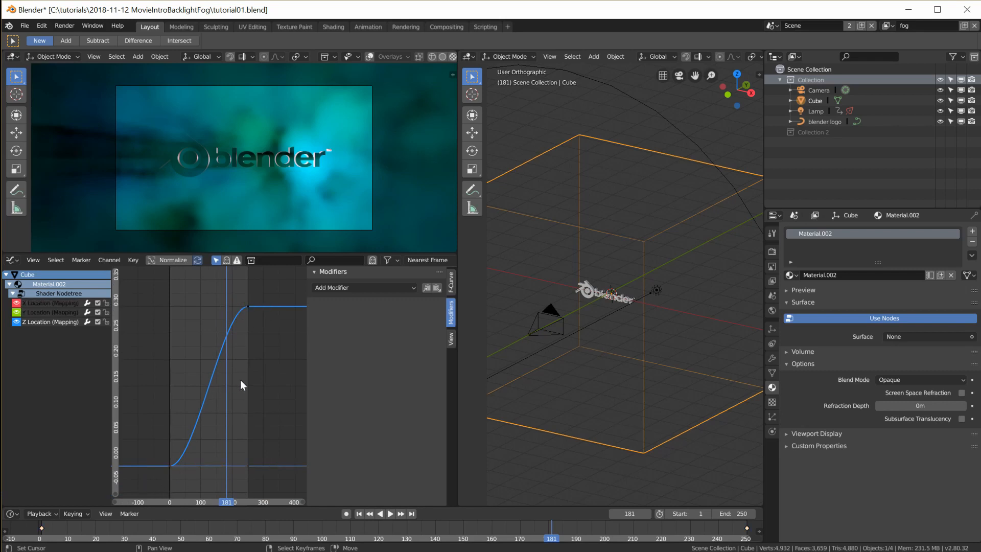
key("t")
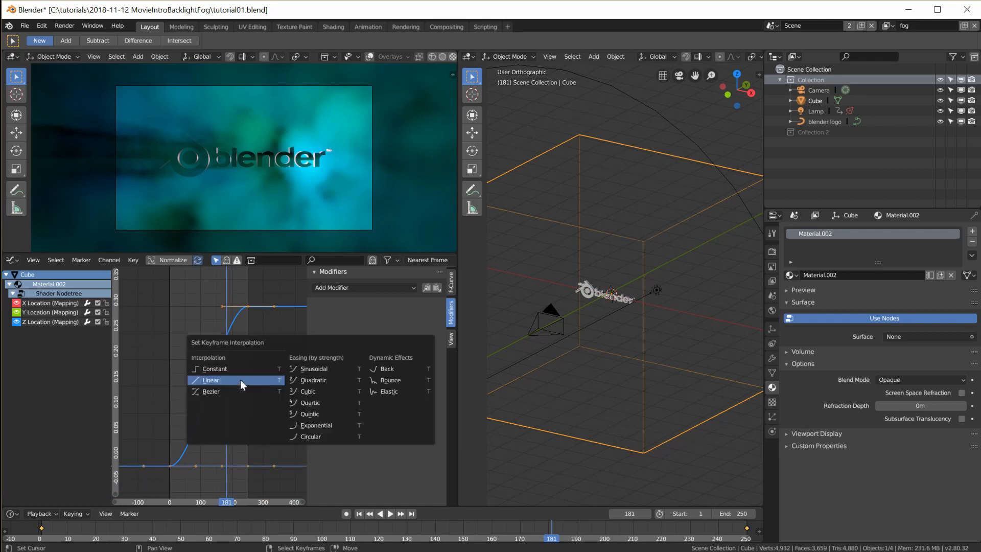
left_click(235, 380)
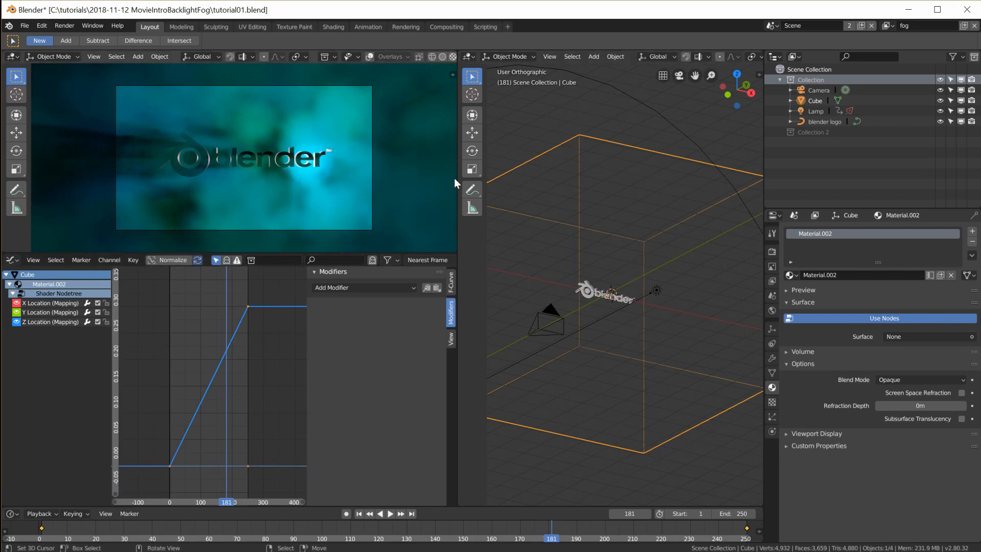
scroll(672, 320, "up", 2)
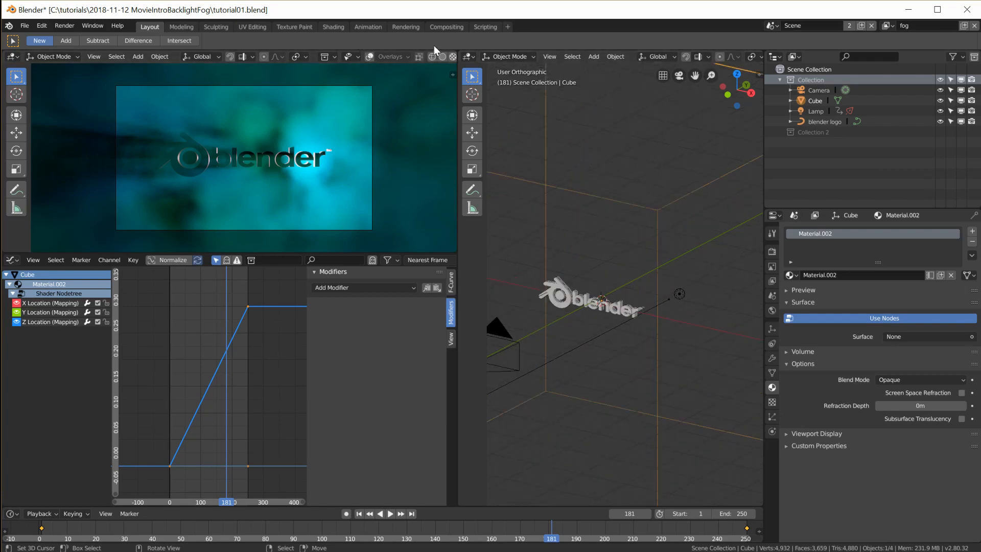
- Show the Glare, Blur and Color Balance nodes of the flare in the Compositing workspace
left_click(438, 26)
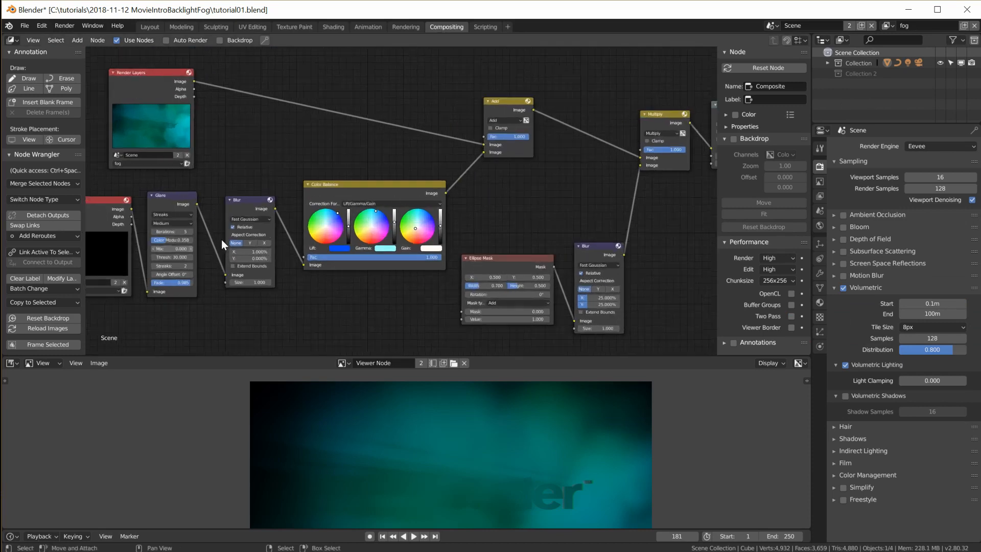
scroll(222, 240, "up", 8)
middle_click_drag(222, 241, 451, 182)
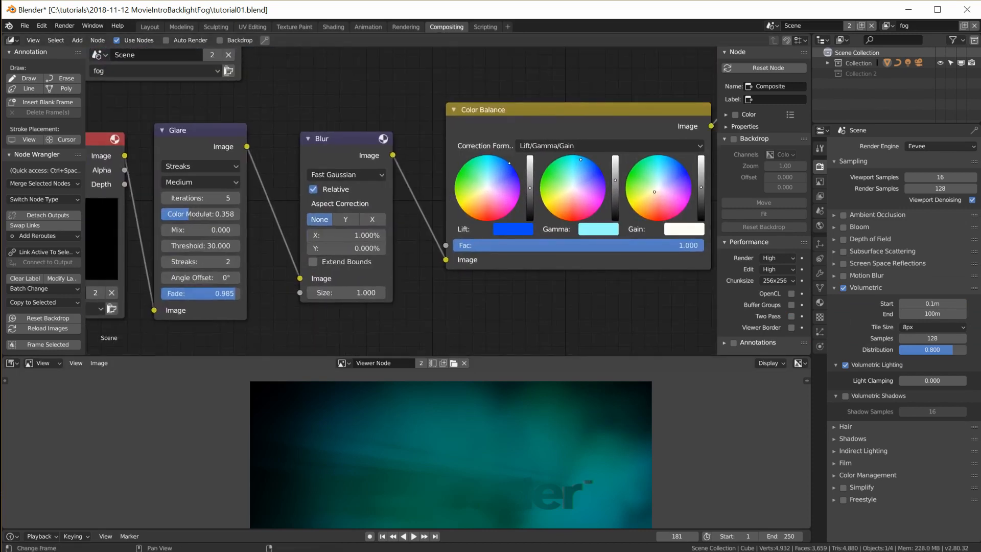
- Switch to File Explorer, play 0001-0250.mp4 in VLC media player and examine the flare near the start of the clip
key("alt+Tab")
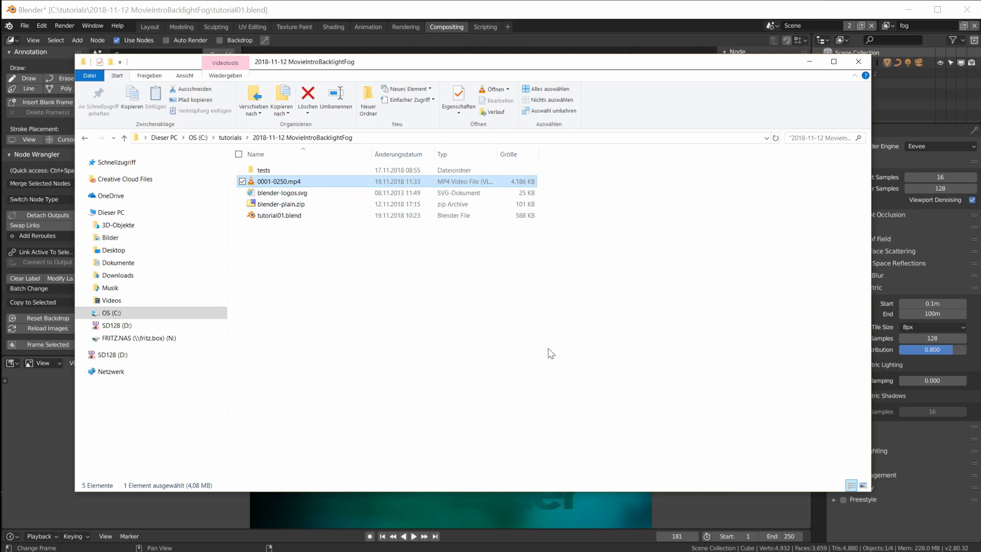
double_click(274, 183)
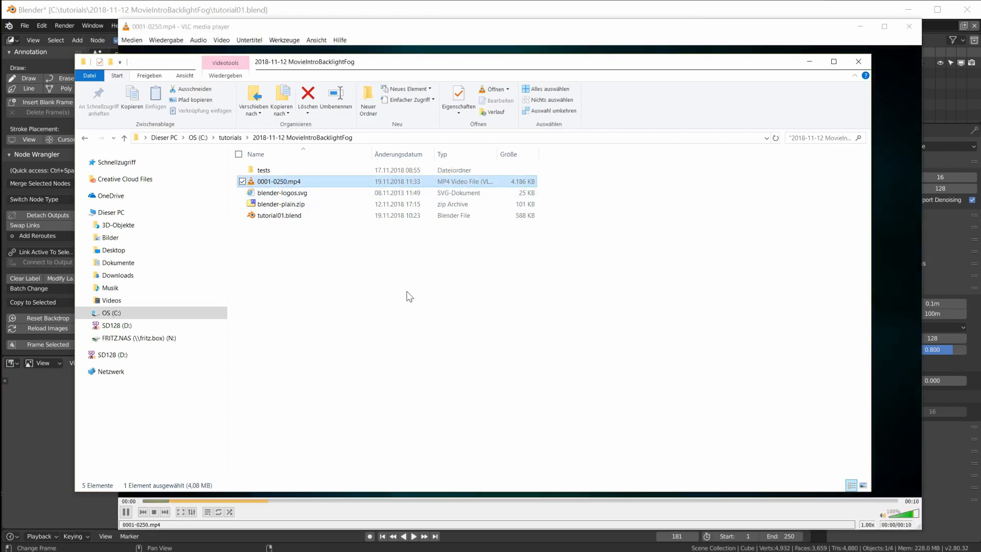
key("alt+Tab")
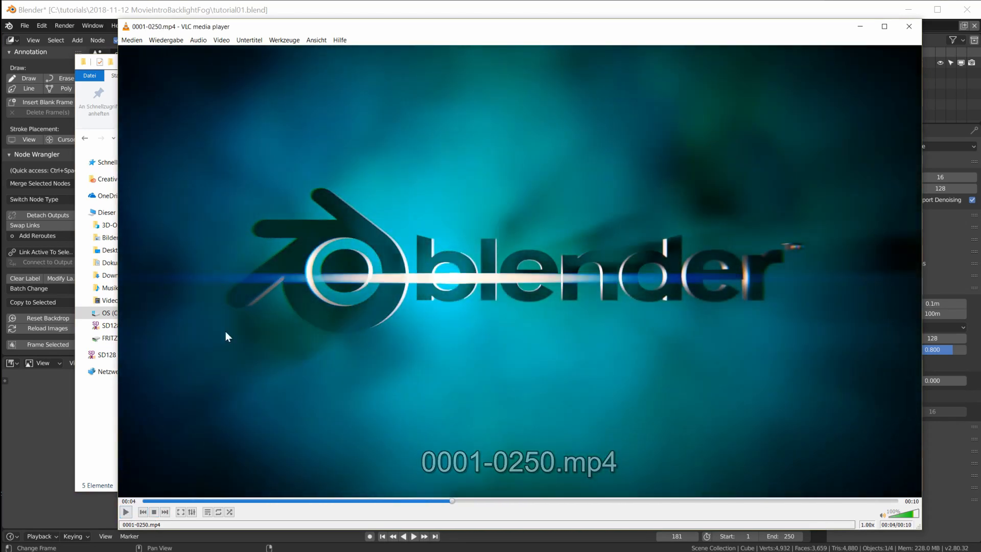
left_click(157, 501)
left_click_drag(157, 503, 204, 503)
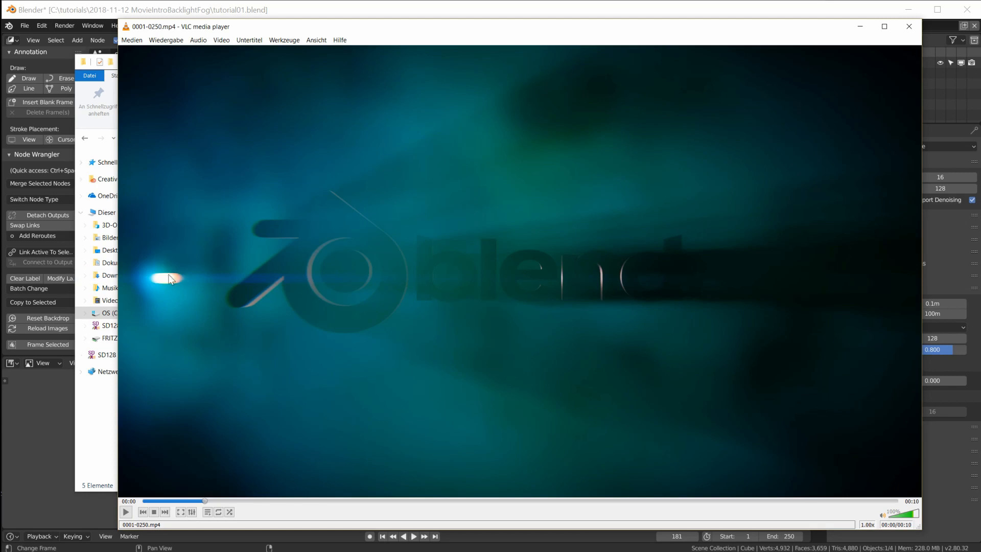
- Return to Blender and set the Glare node's Threshold to 1.600
left_click(224, 4)
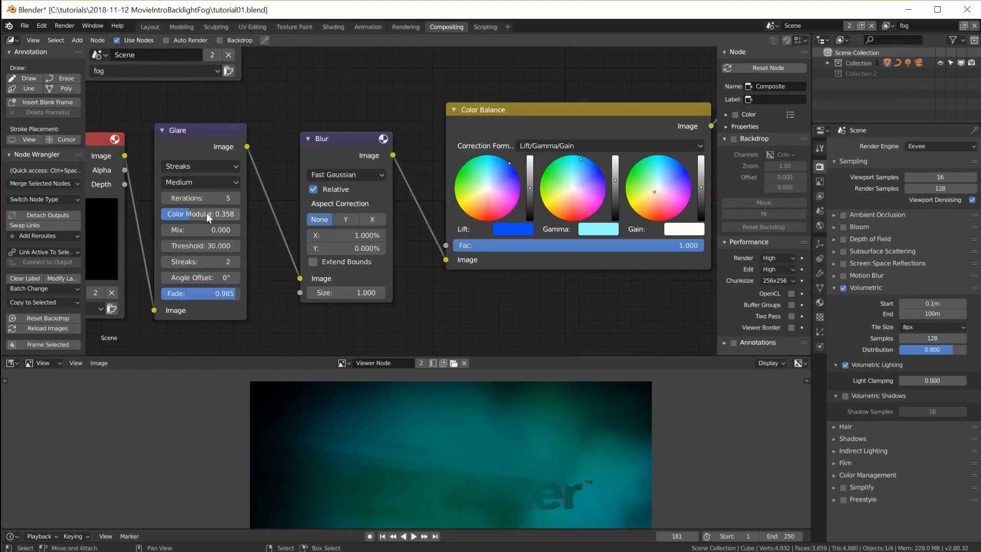
left_click(201, 246)
key("Return")
scroll(244, 227, "down", 1)
scroll(245, 227, "down", 3)
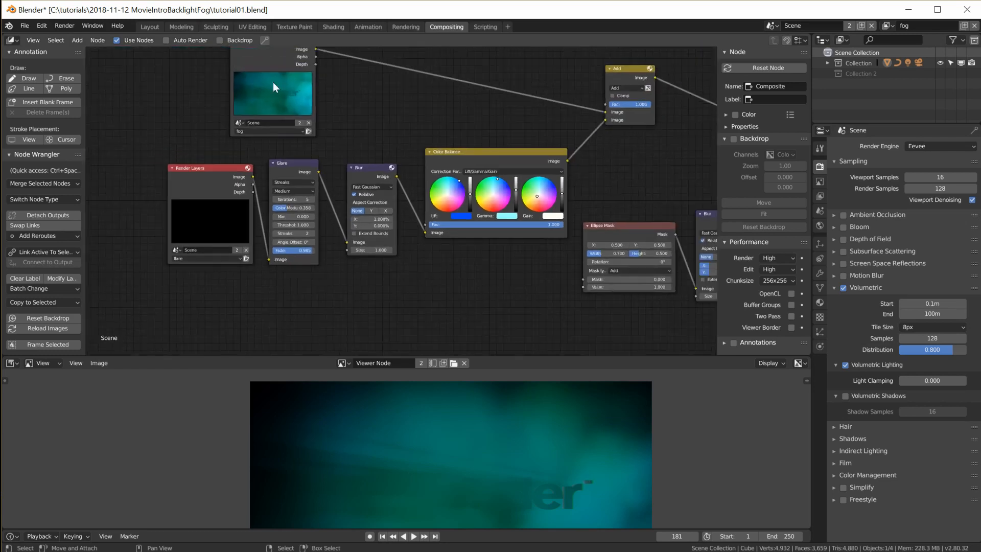
- Return to the Layout workspace, activate the flare view layer and select the Icosphere
left_click(148, 27)
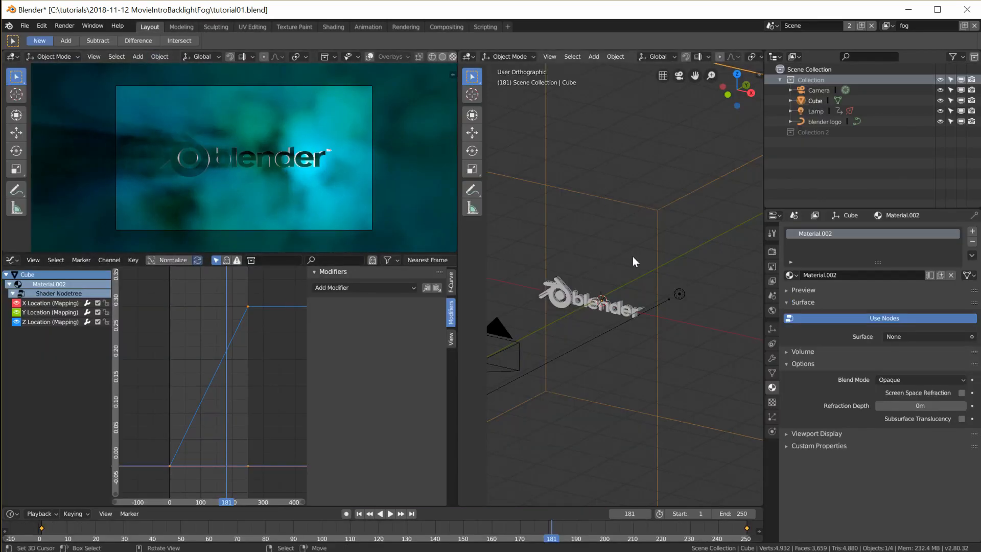
scroll(633, 256, "up", 3)
middle_click_drag(626, 298, 644, 286)
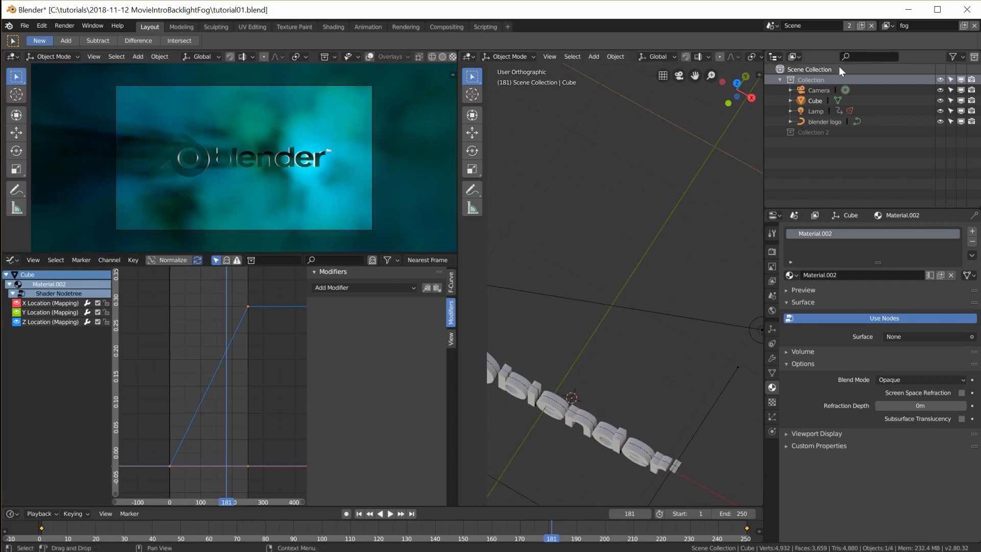
left_click(886, 26)
left_click(834, 41)
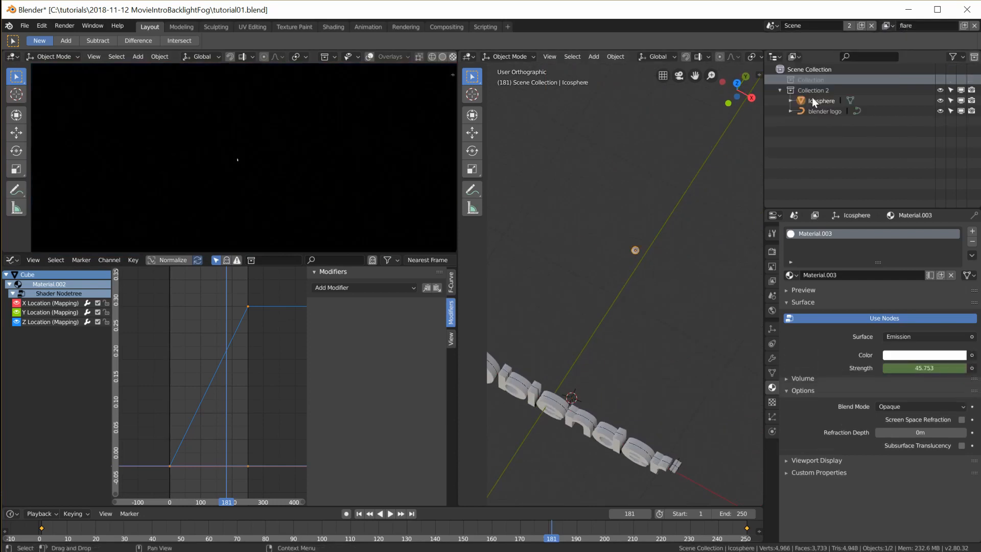
left_click(817, 101)
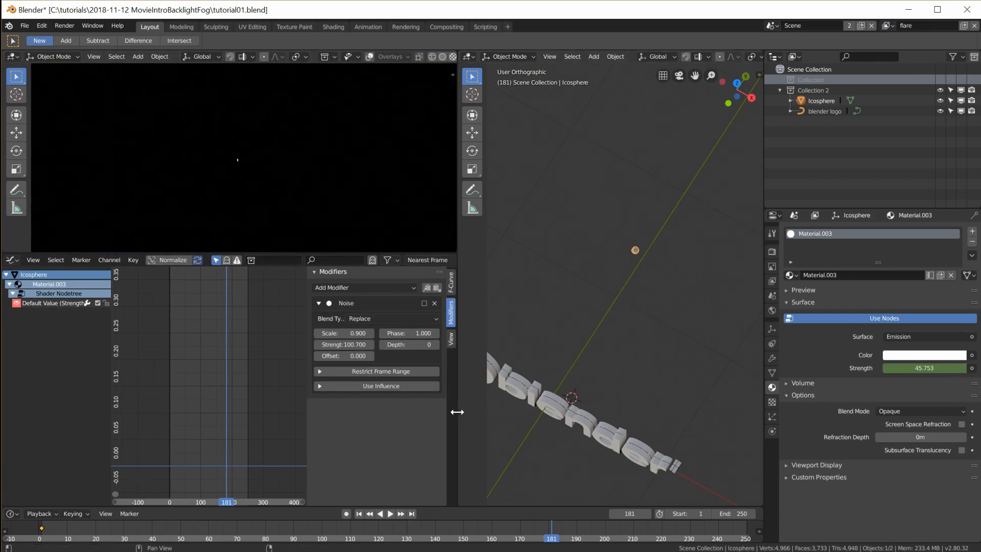
- Enlarge the Graph Editor and examine the noise curve of the Icosphere's emission strength across the frame range
left_click_drag(456, 412, 544, 412)
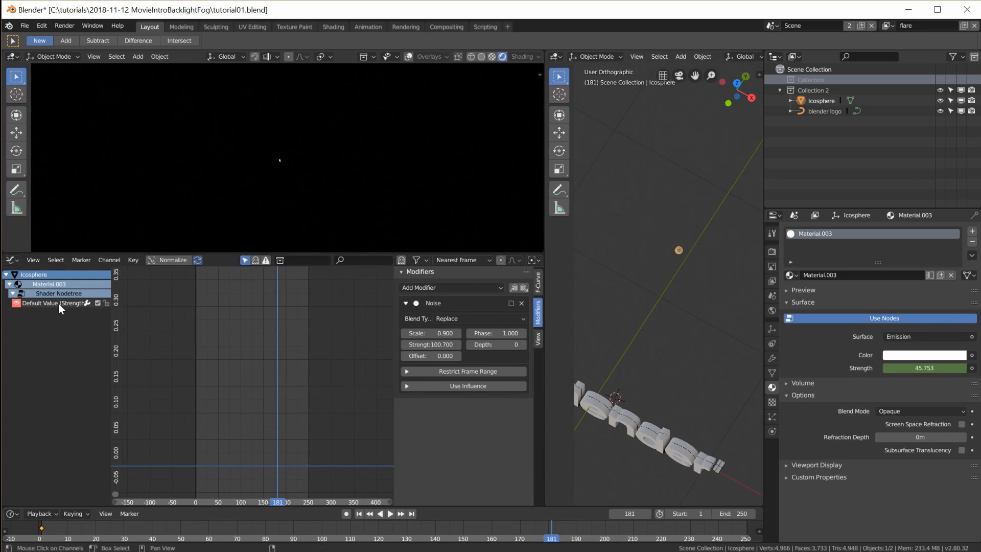
key("Home")
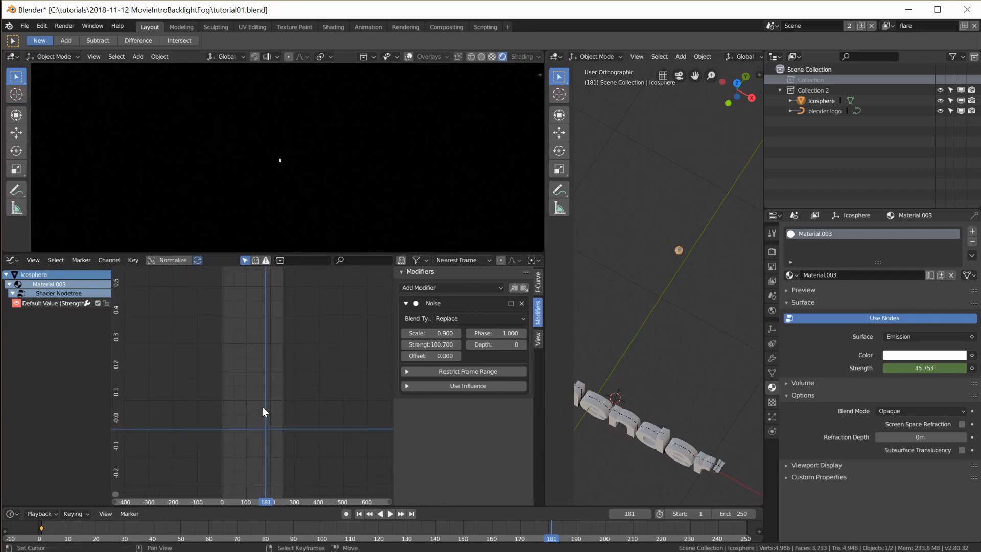
scroll(230, 366, "down", 16)
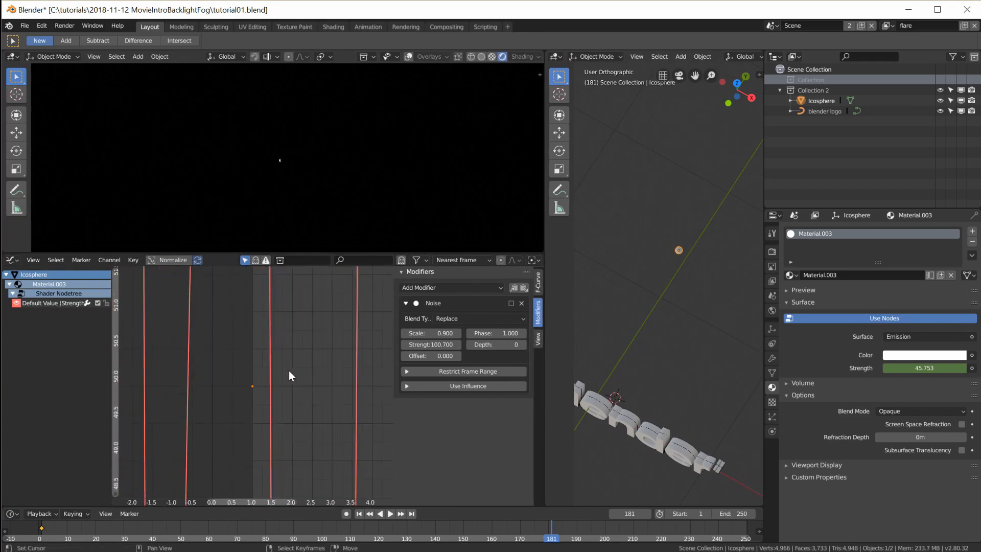
scroll(290, 373, "down", 15)
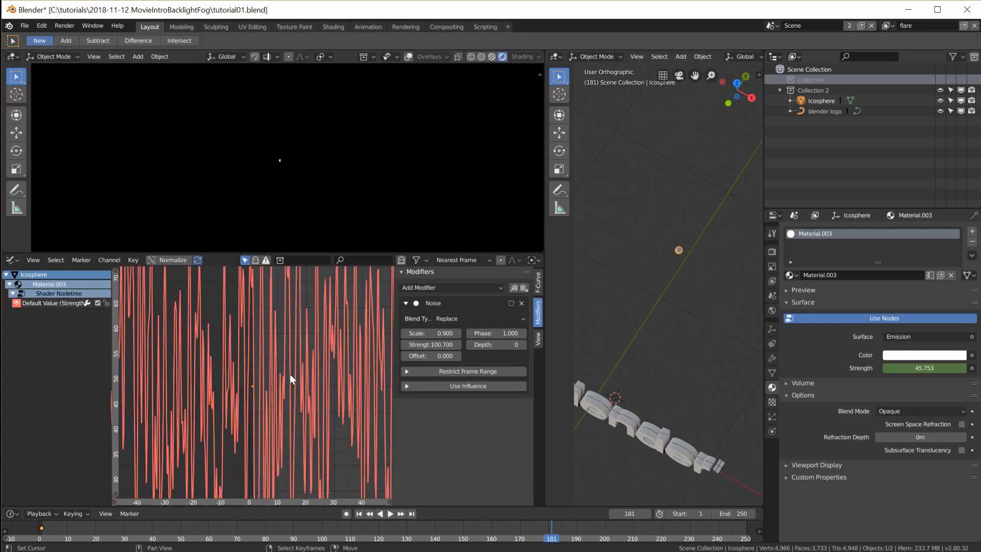
scroll(290, 375, "down", 4)
middle_click_drag(335, 402, 206, 387)
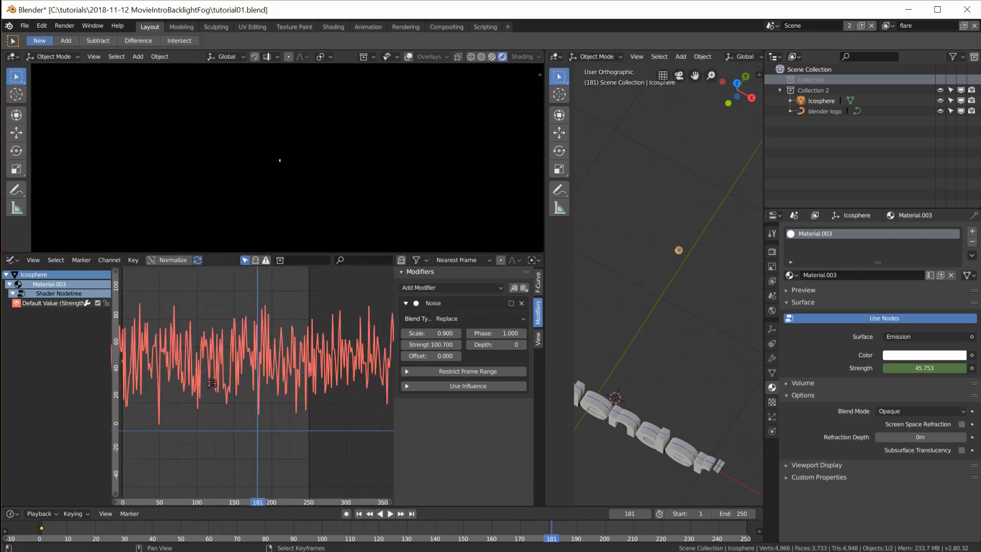
- Set the Strength of the Noise modifier on the emission strength curve to 74.800 and check the curve's range
scroll(267, 384, "down", 5)
scroll(269, 389, "down", 3)
middle_click_drag(298, 417, 306, 483)
scroll(215, 457, "up", 4)
middle_click_drag(256, 449, 387, 452)
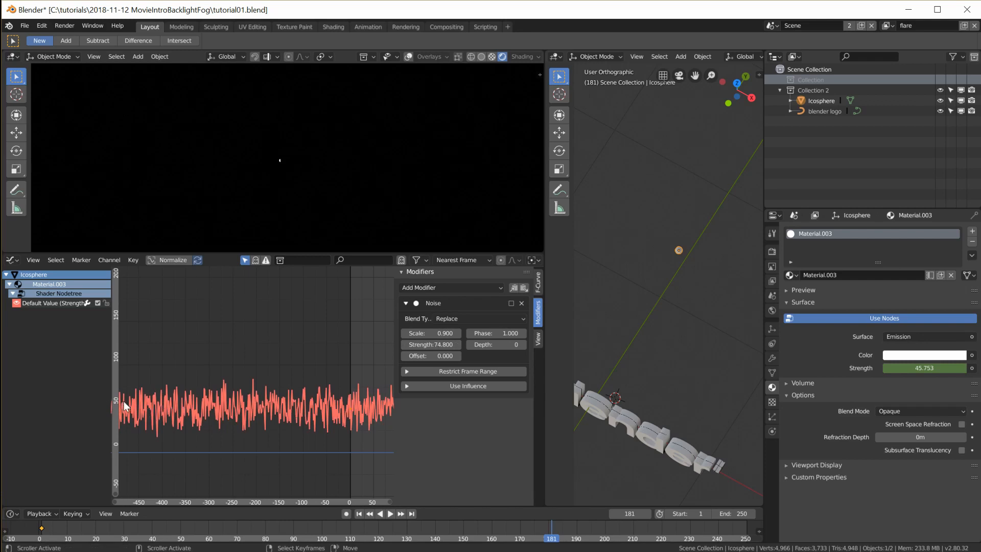
scroll(144, 444, "up", 2)
middle_click_drag(144, 444, 283, 451)
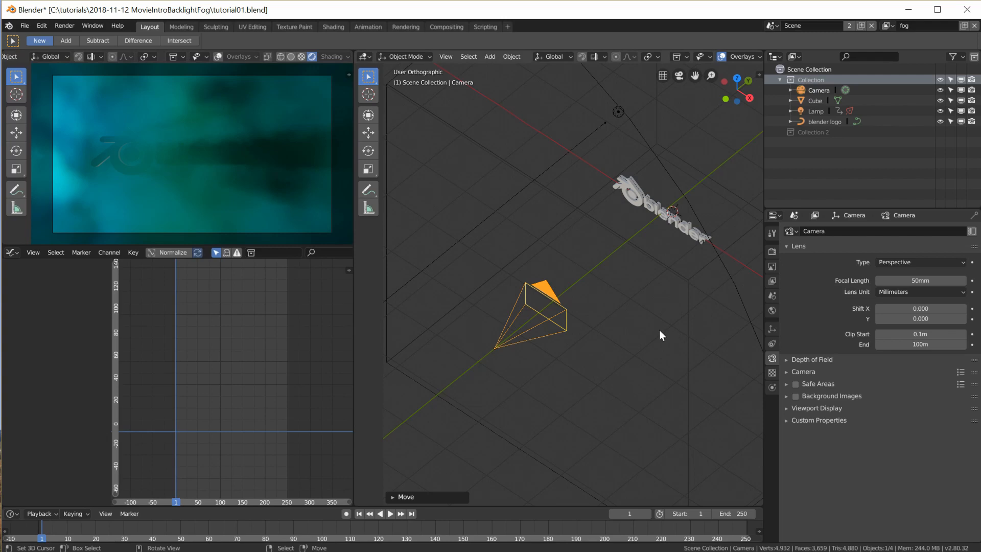
- Set the camera's focal length to 24 mm
middle_click_drag(624, 322, 633, 296)
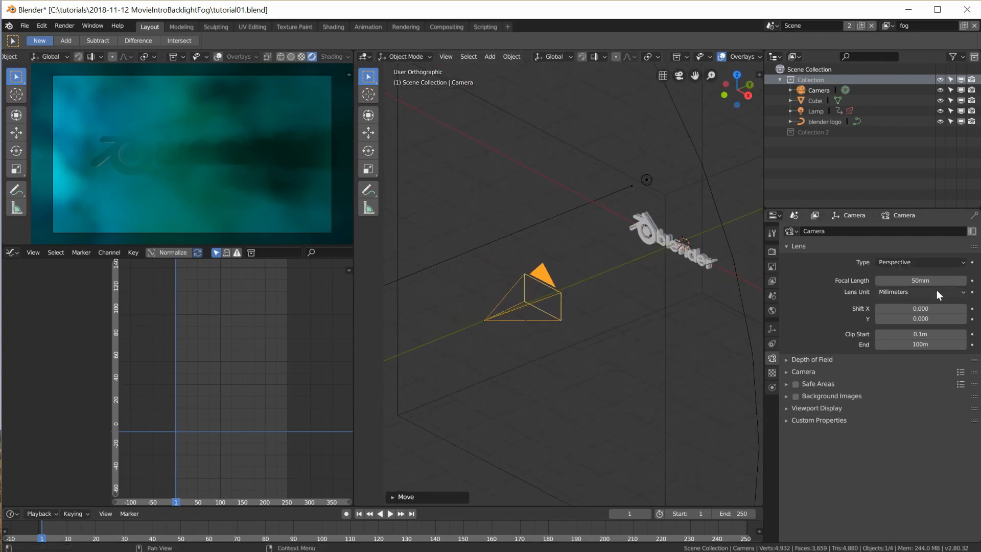
left_click(920, 281)
type("24")
key("Return")
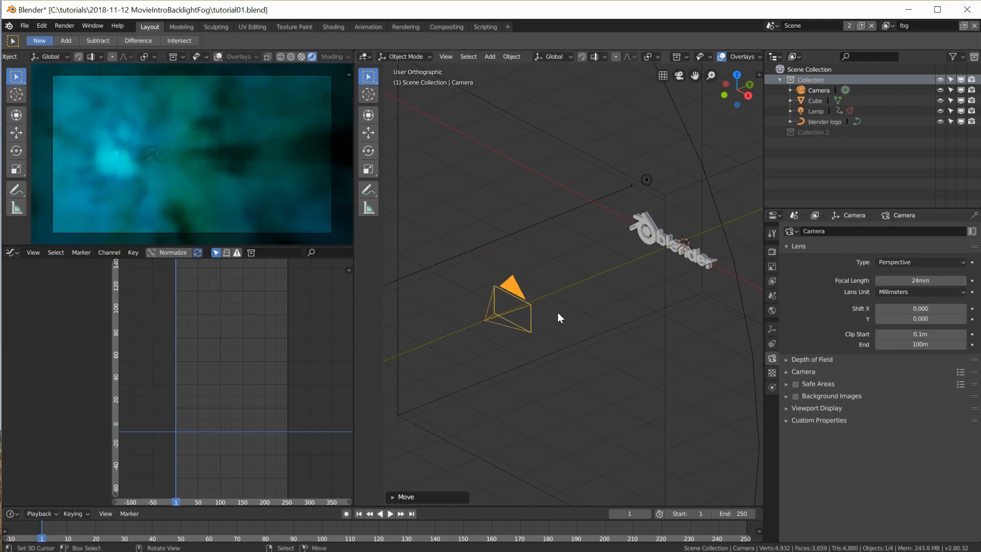
- Move the camera about 2.06 m along the global Y axis towards the logo
key("g")
key("y")
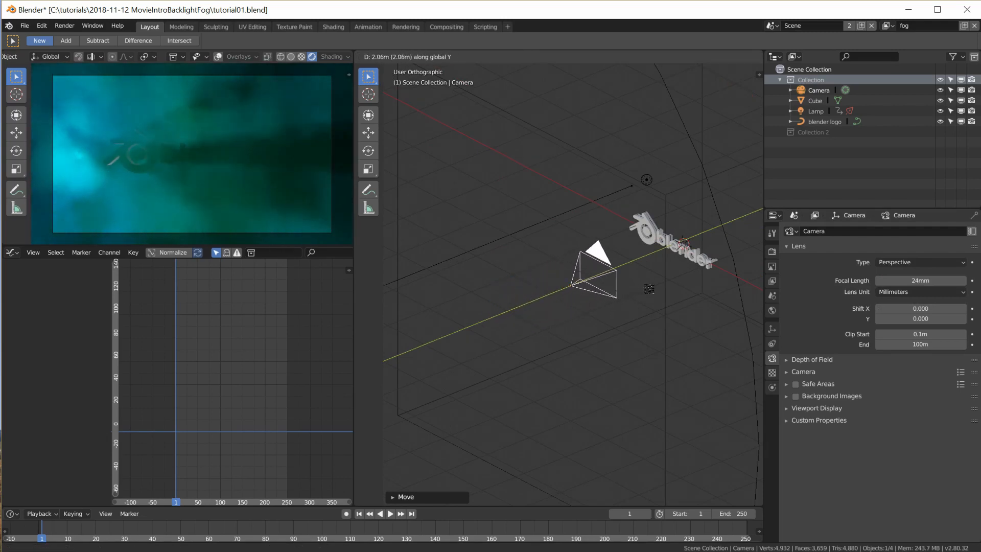
key("Return")
- Switch the camera view to solid shading and bring up the camera's object transform properties
left_click(301, 57)
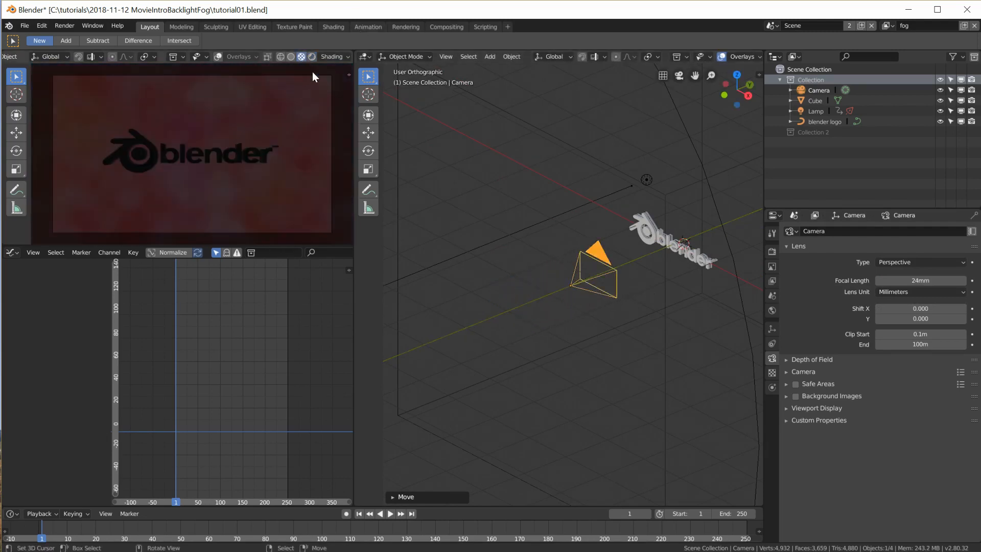
left_click(290, 57)
left_click(772, 328)
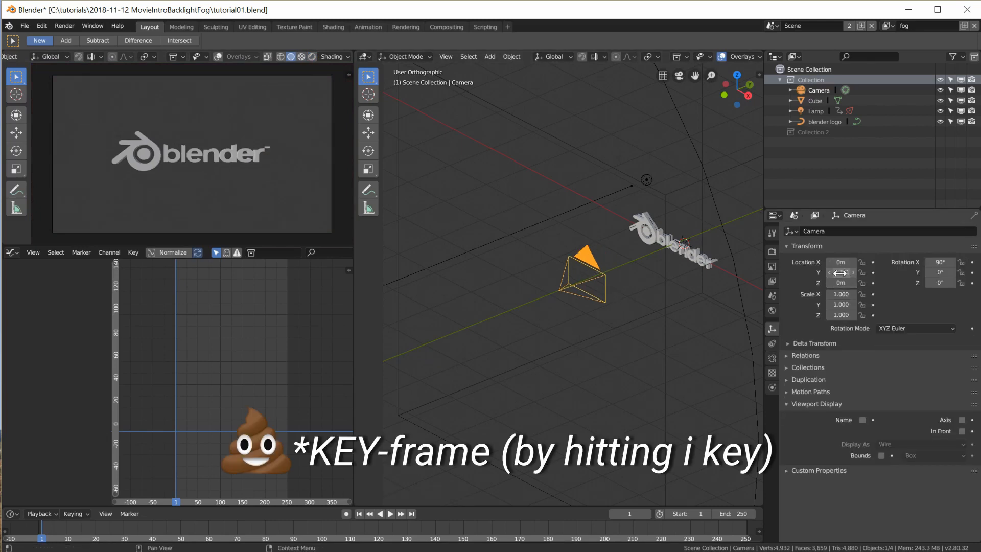
- Keyframe the camera's location at frame 1 and again at frame 250 after moving it about 0.72 m along global Y towards the logo
key("i")
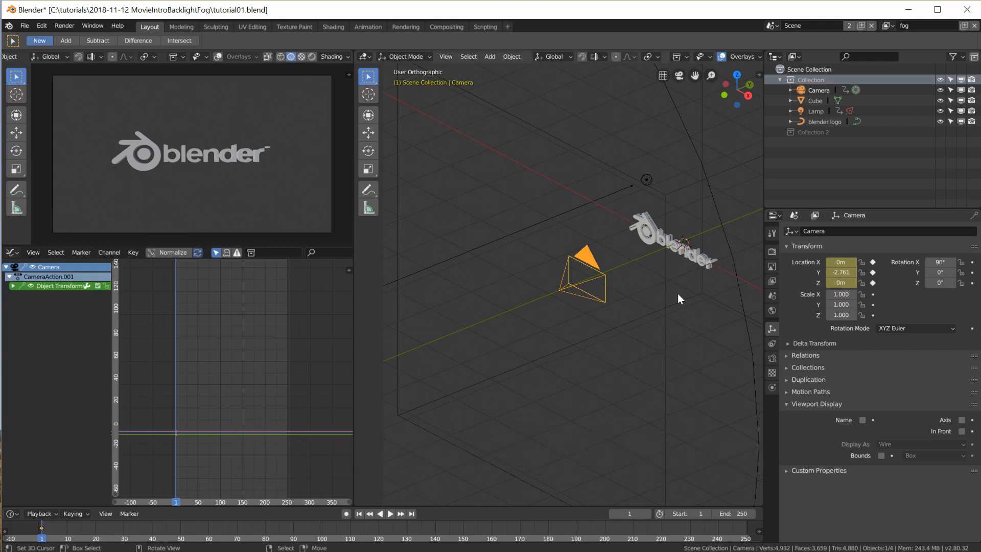
left_click(412, 515)
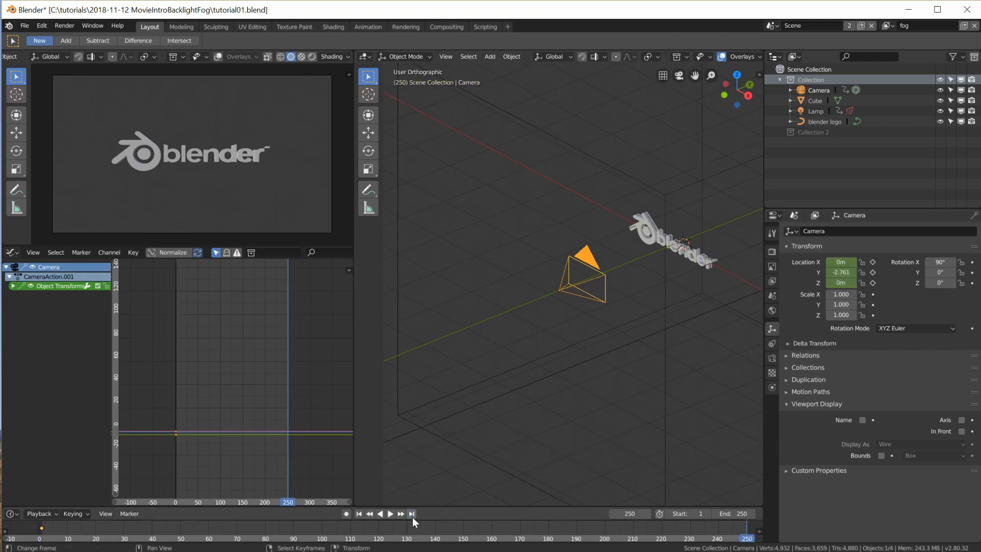
key("g")
key("y")
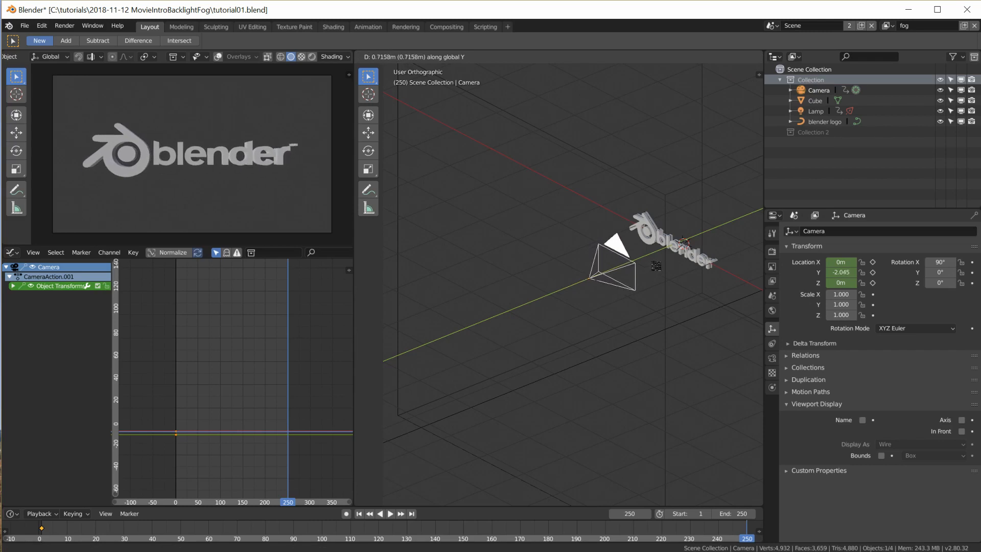
left_click(656, 266)
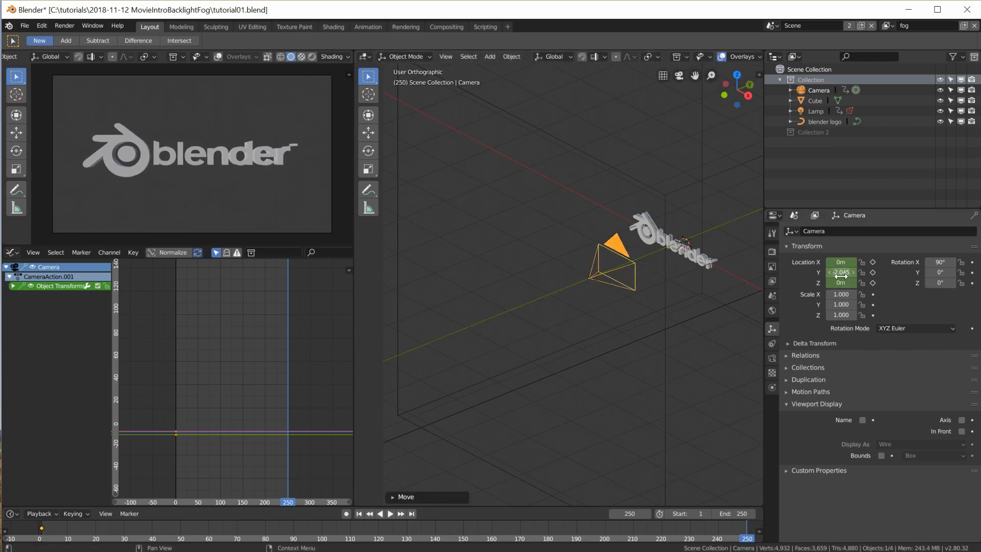
key("i")
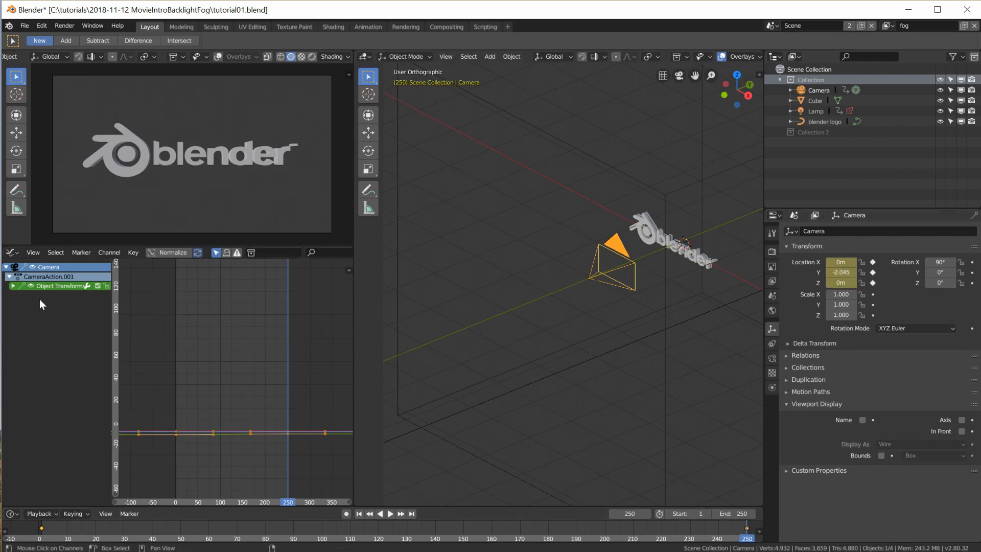
- Rotate the first keyframe's handles on the camera's Y Location curve by about -31° for an immediate start and preview the animation
left_click(13, 286)
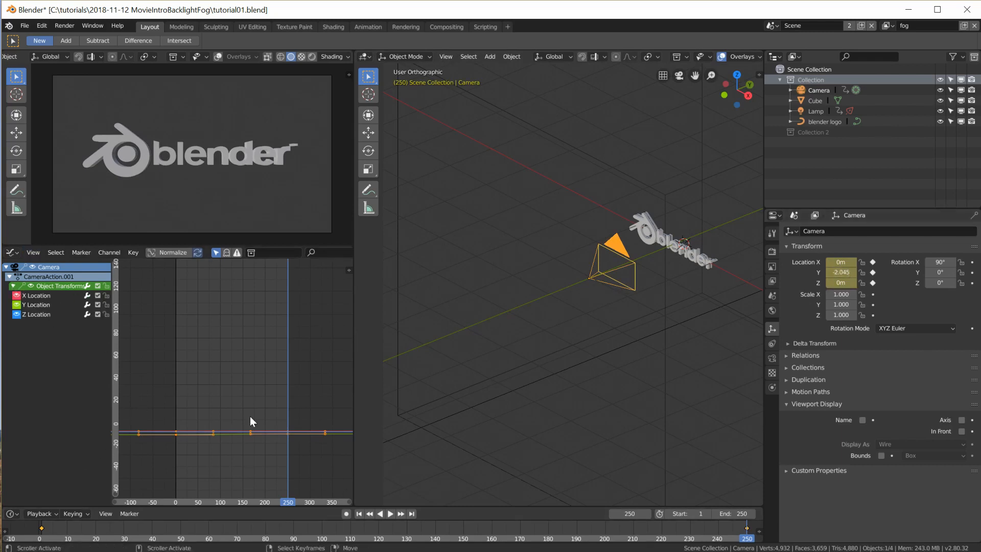
key("Home")
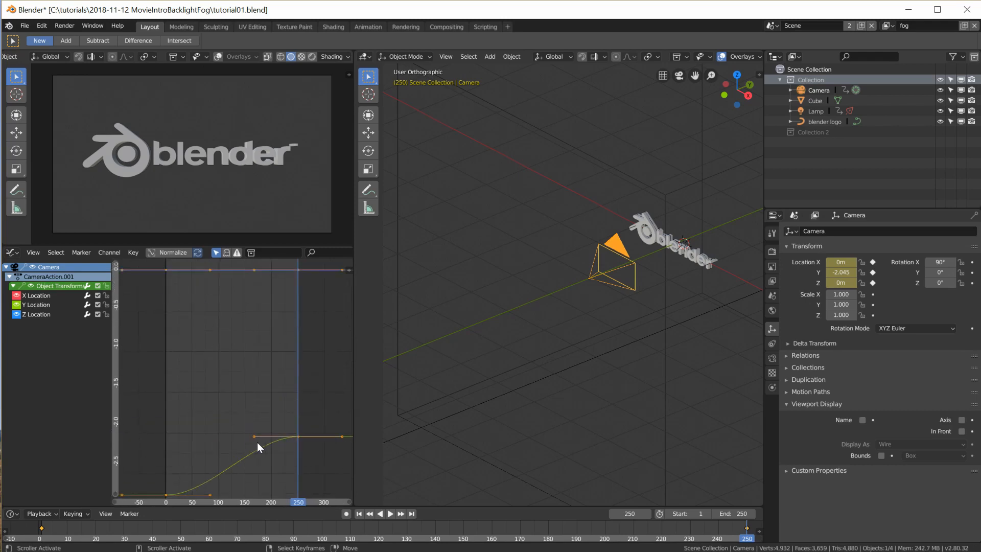
left_click(180, 472)
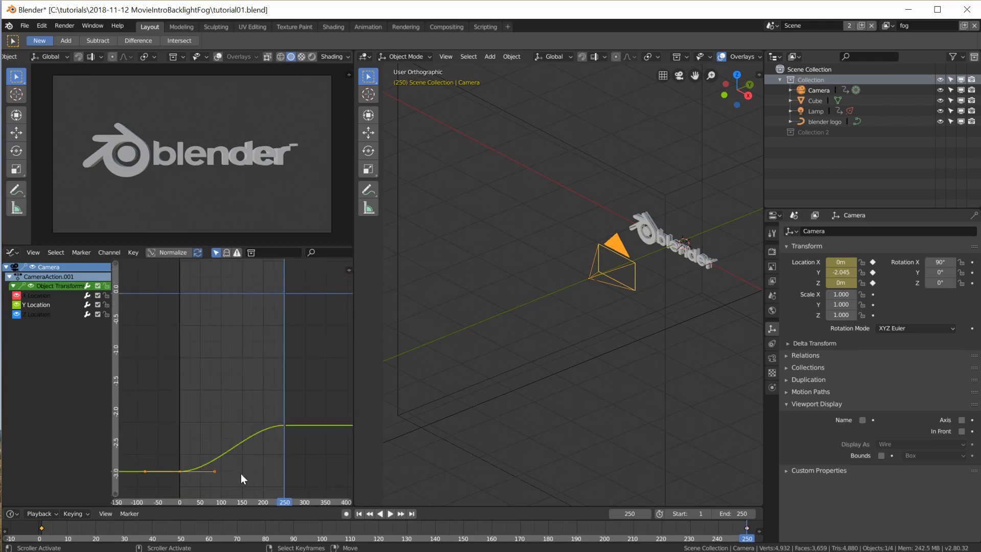
key("r")
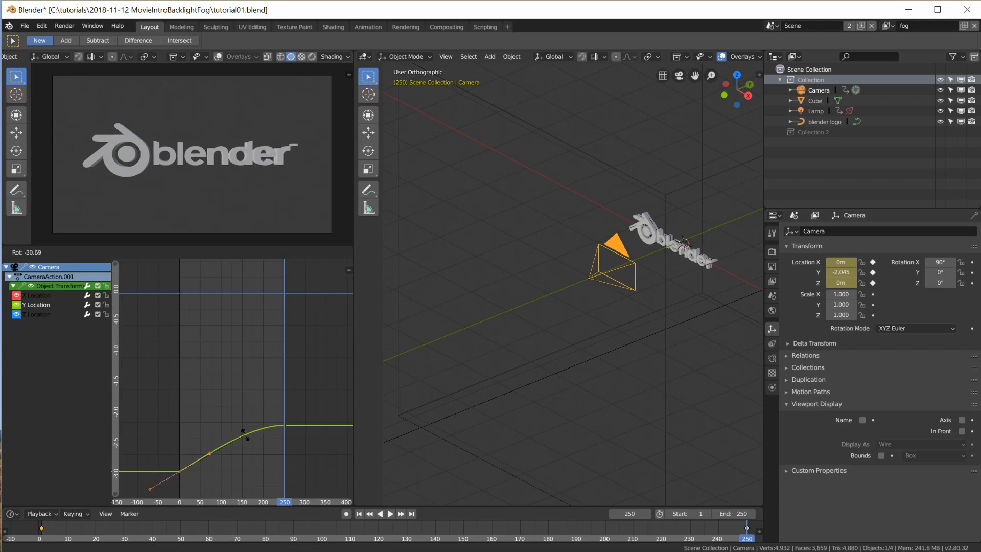
left_click(245, 433)
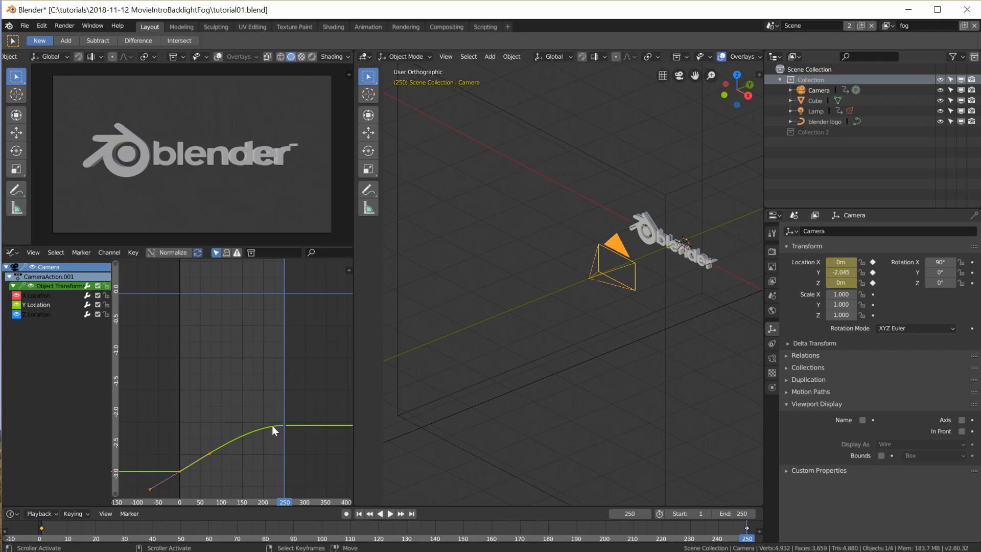
left_click(389, 514)
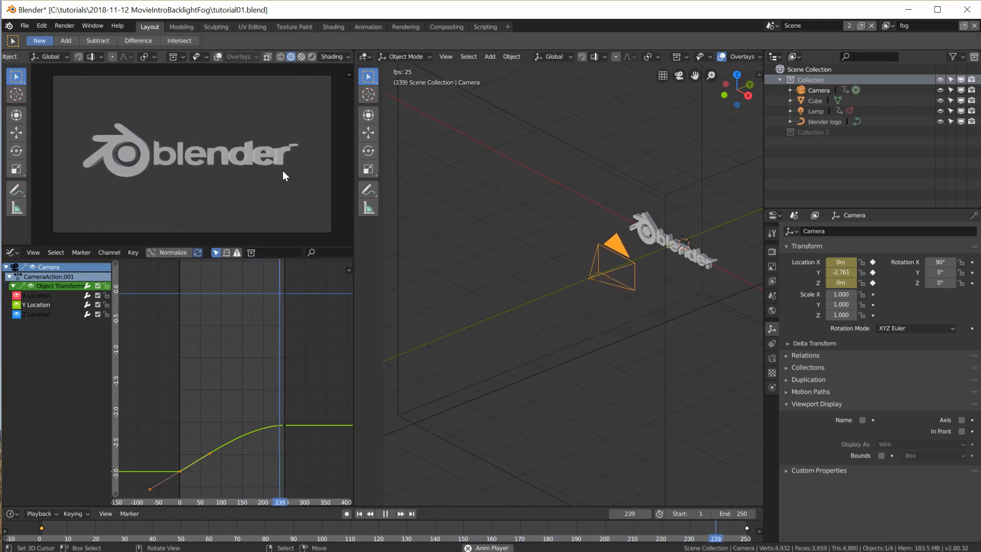
left_click(385, 515)
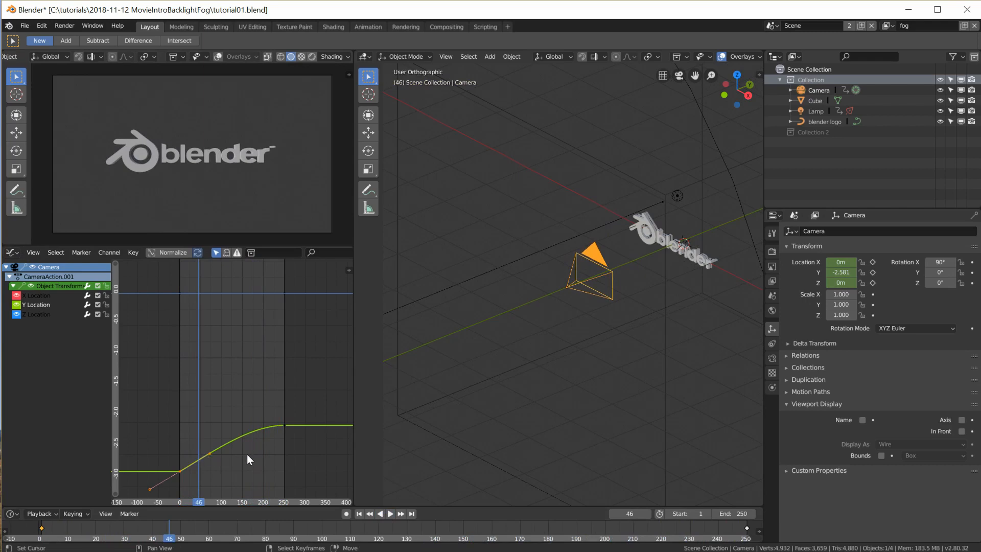
- Steepen the Y Location curve's first handles by about 16°, scale the last keyframe's handles by about 1.37, and play the animation
key("r")
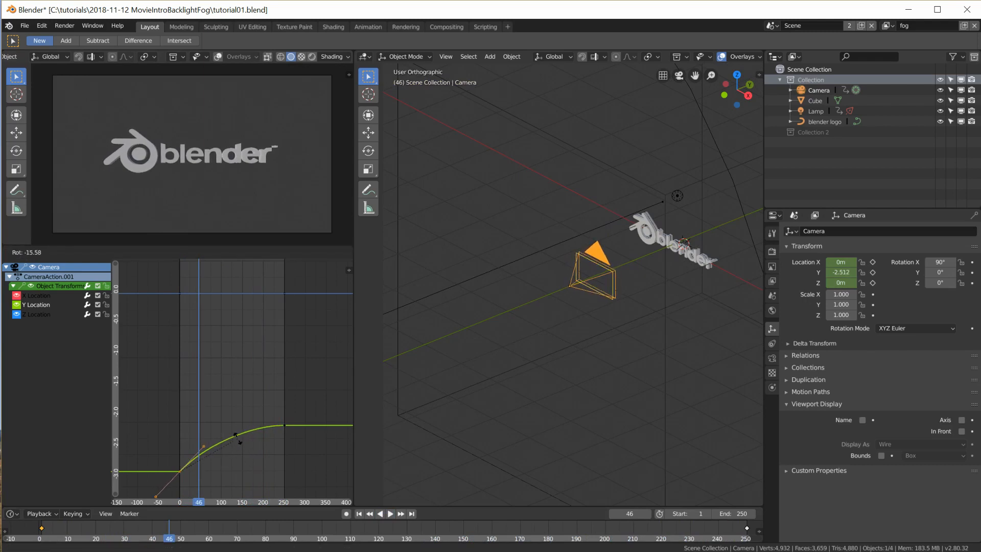
left_click(271, 433)
left_click(283, 425)
left_click(250, 425)
key("s")
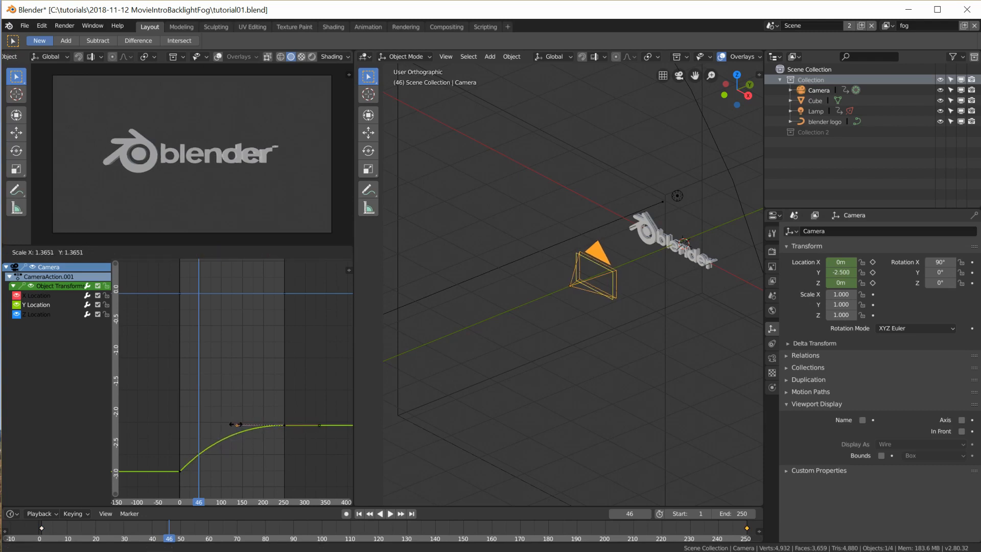
left_click(235, 425)
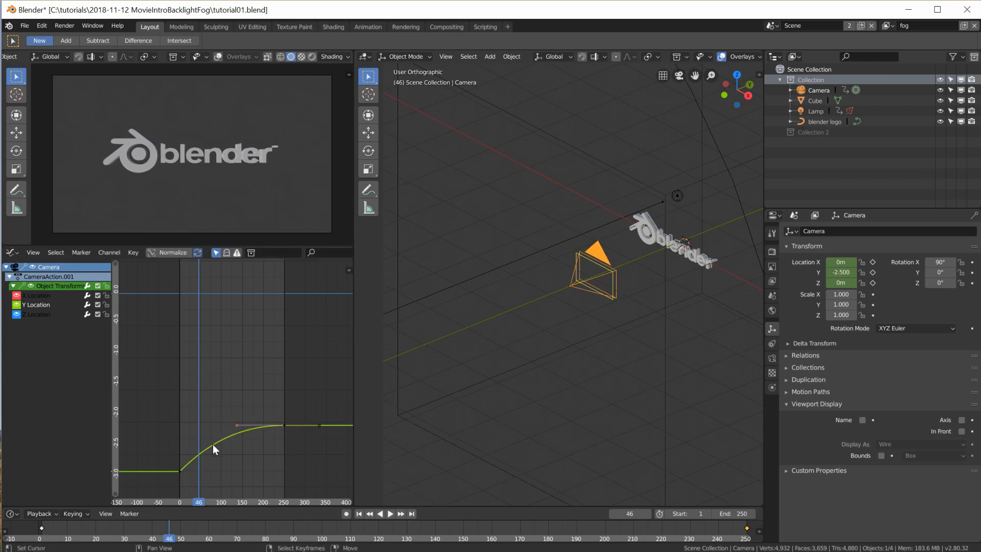
left_click(359, 513)
left_click(391, 514)
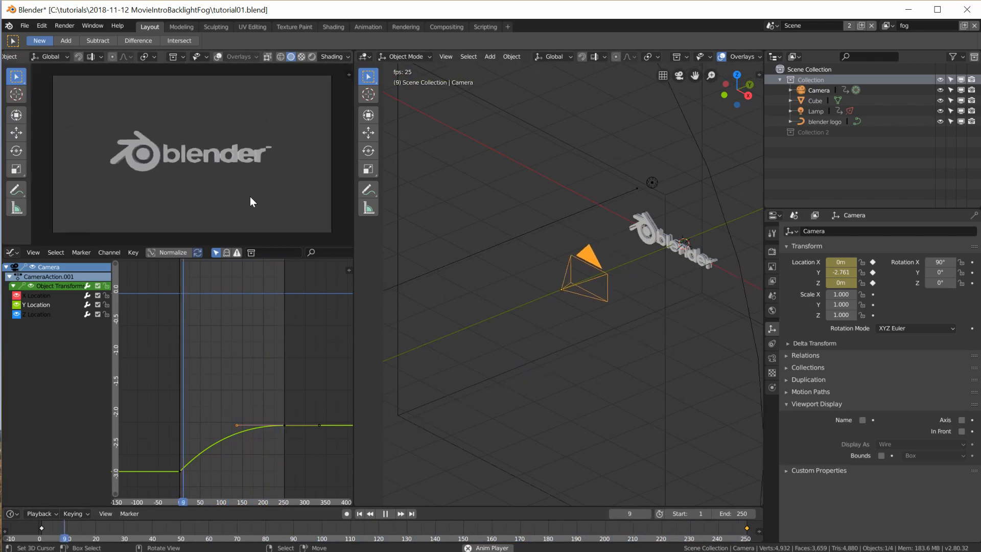
left_click(385, 513)
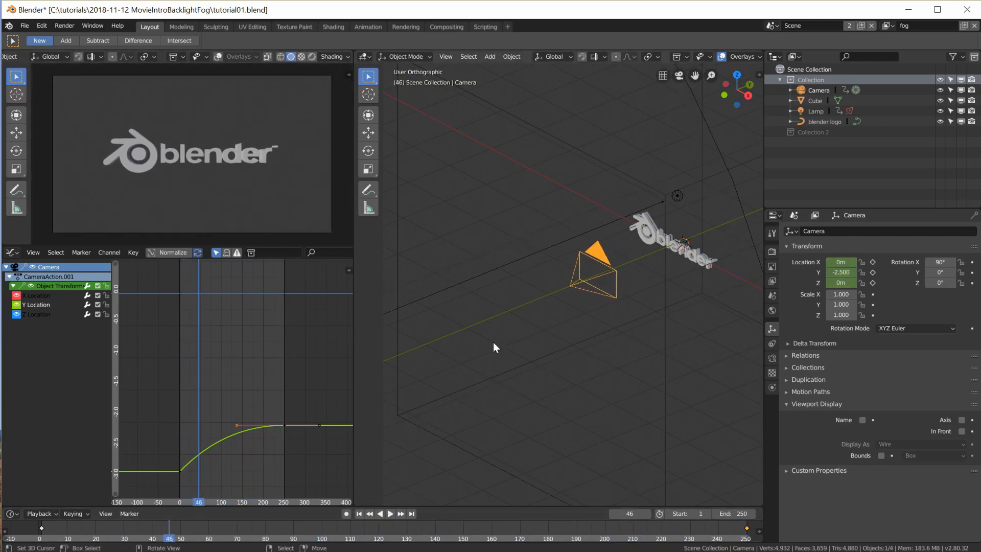
- Switch to VLC media player, play the rendered video 0001-0250.mp4, and return to Blender
key("alt+Tab")
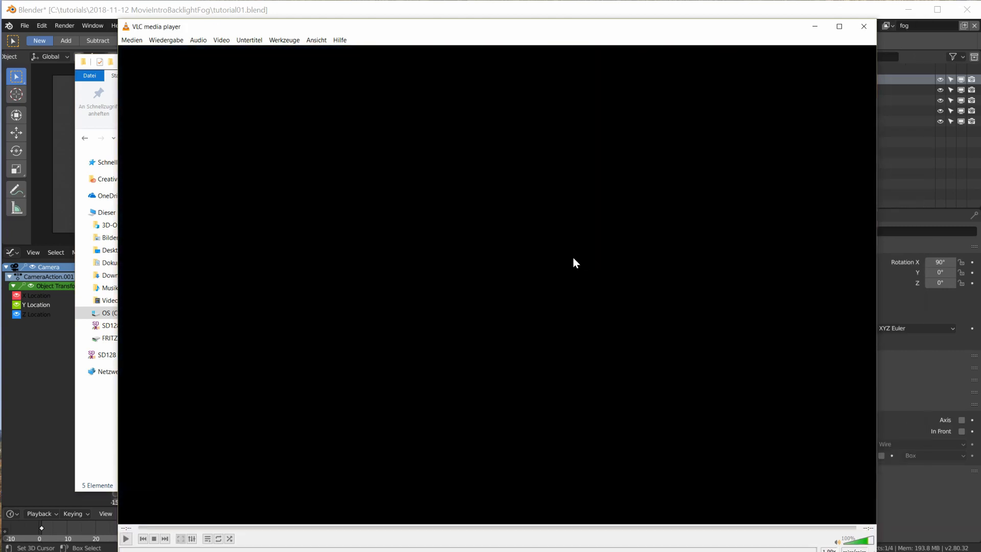
left_click(126, 539)
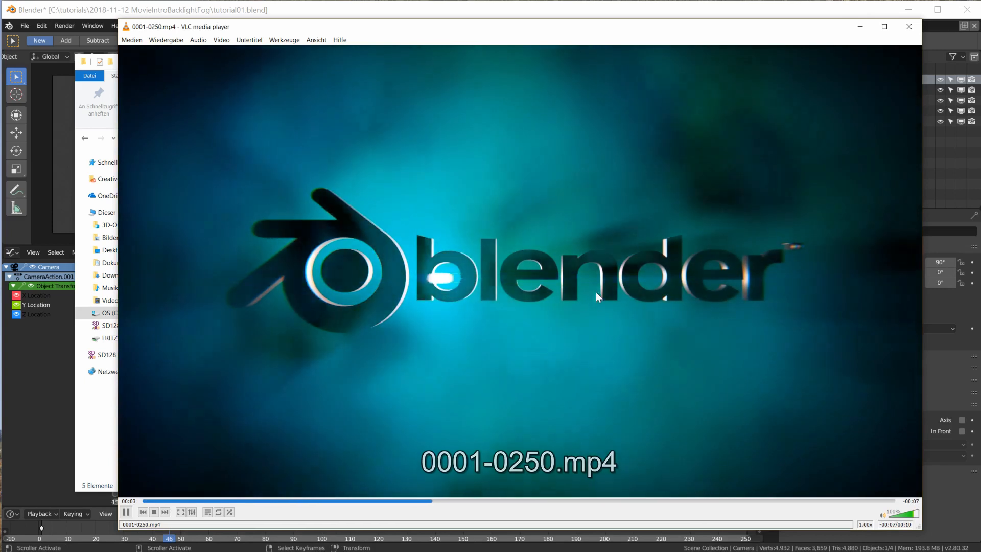
left_click(909, 26)
left_click(808, 268)
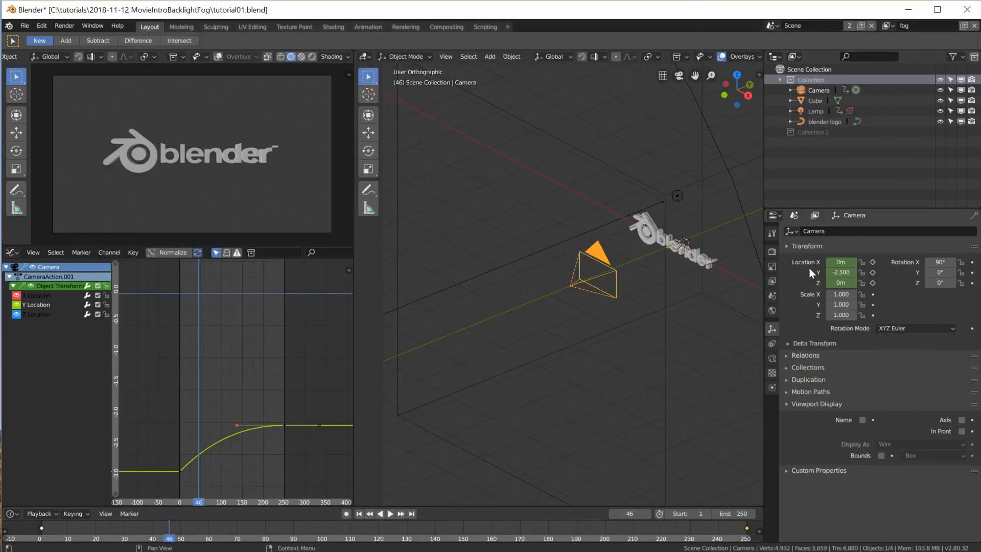
- Enable Bloom in the Eevee render settings and show the logo at frame 114 in a widened, rendered camera view
left_click(772, 252)
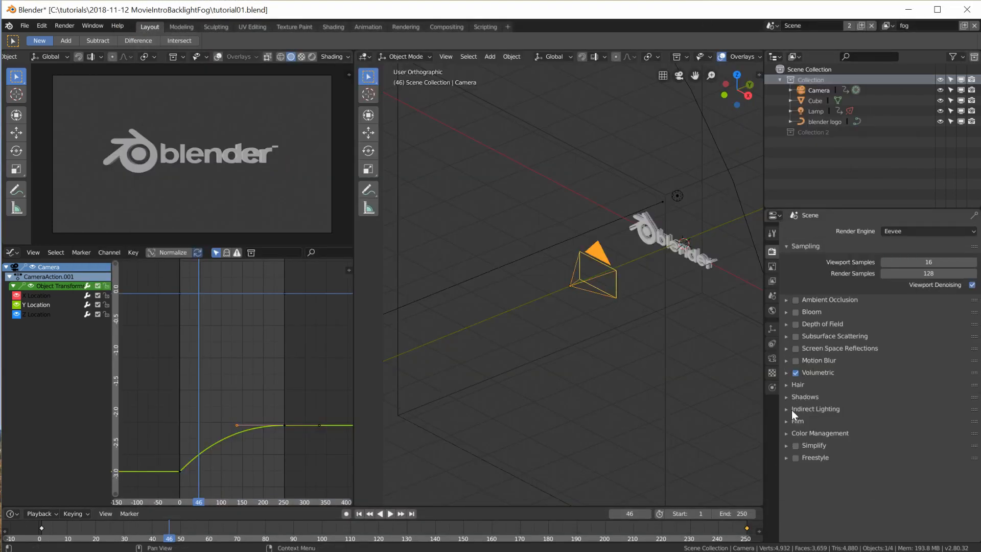
left_click(787, 313)
left_click(796, 312)
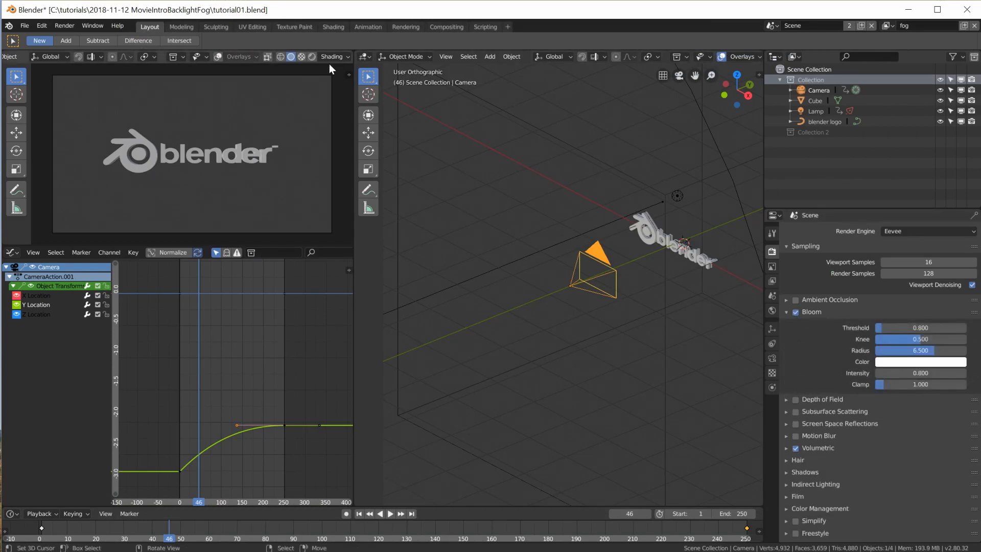
key("shift+z")
left_click_drag(354, 248, 536, 257)
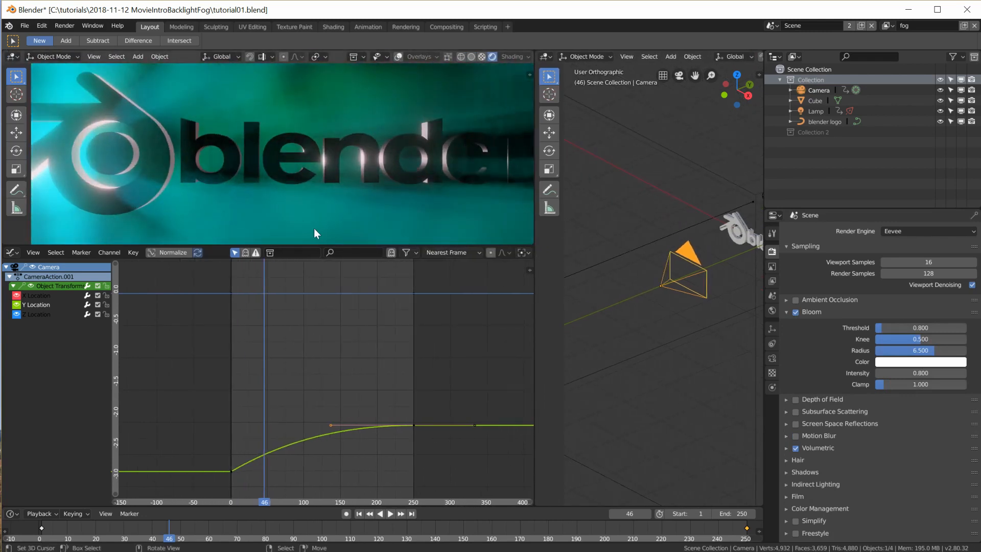
left_click_drag(231, 526, 362, 524)
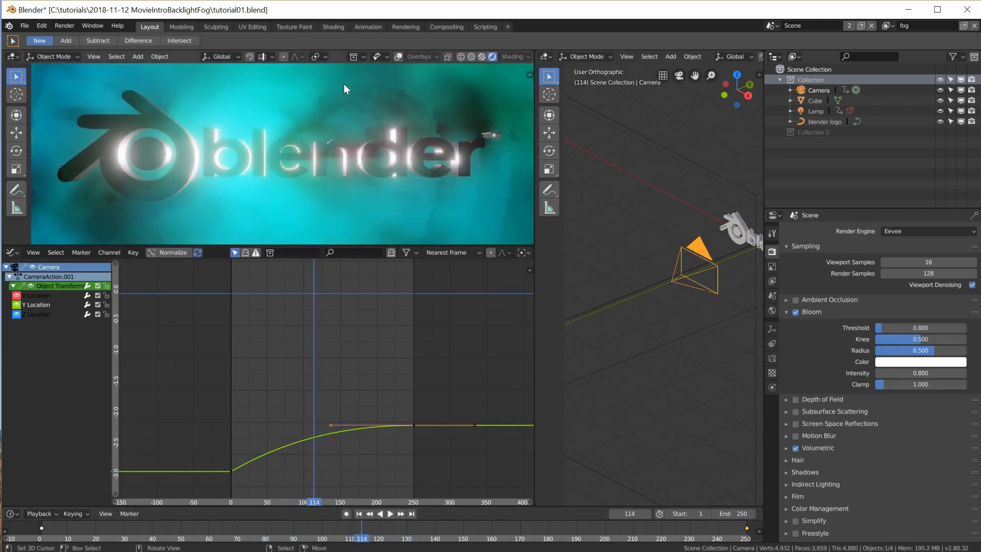
- Set the Bloom intensity to 0.1 after comparing slightly higher values
left_click(921, 373)
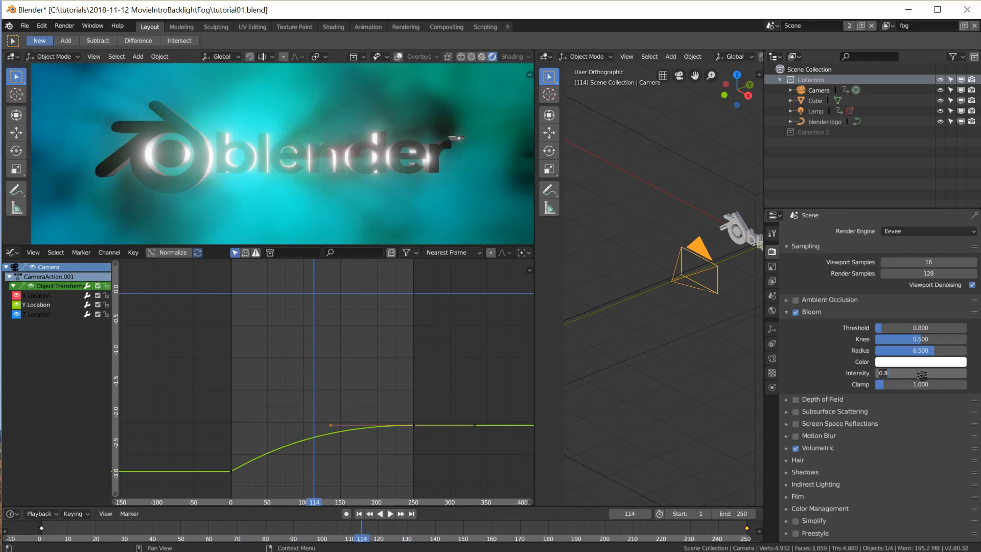
type("0.1")
key("Return")
left_click(921, 374)
type("0.3")
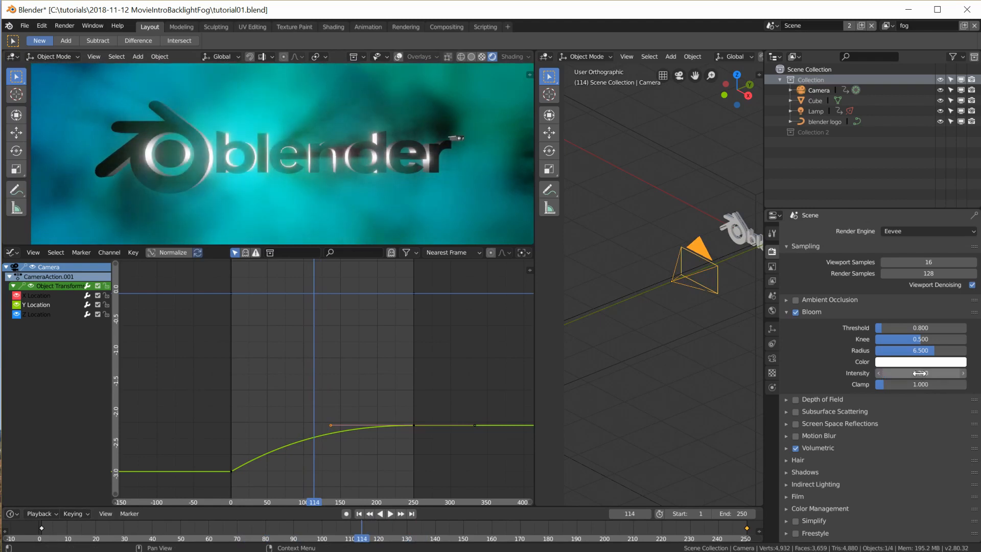
left_click(920, 374)
type("0.2")
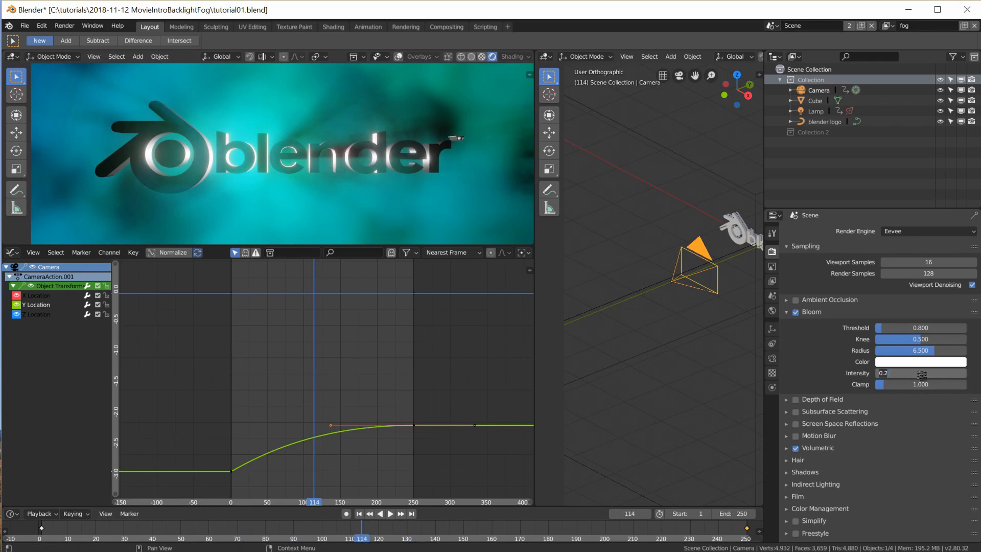
key("BackSpace")
type("1")
key("Return")
- Inspect the glow on the logo, tint the Bloom color pale cream, and set its threshold to 0.855
scroll(400, 182, "up", 5)
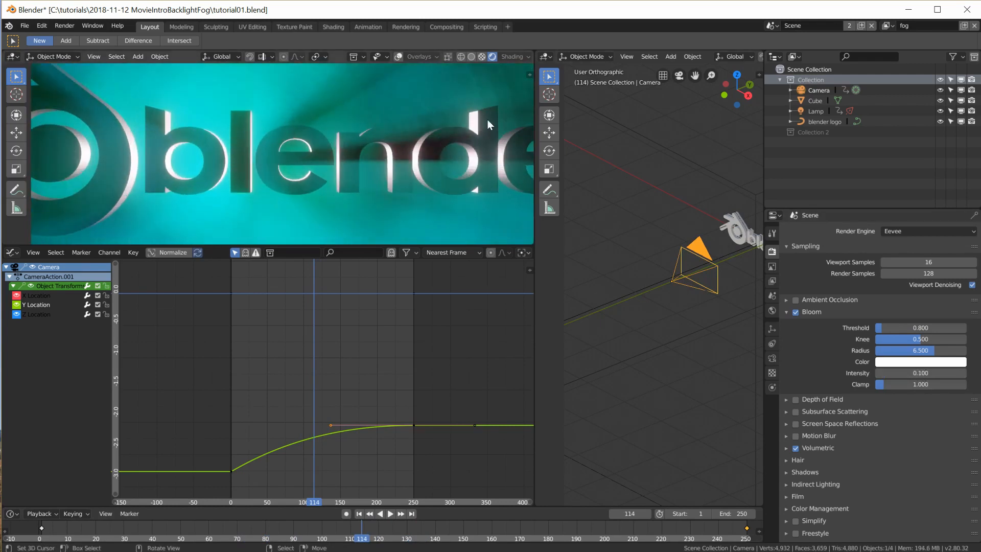
scroll(476, 140, "down", 5)
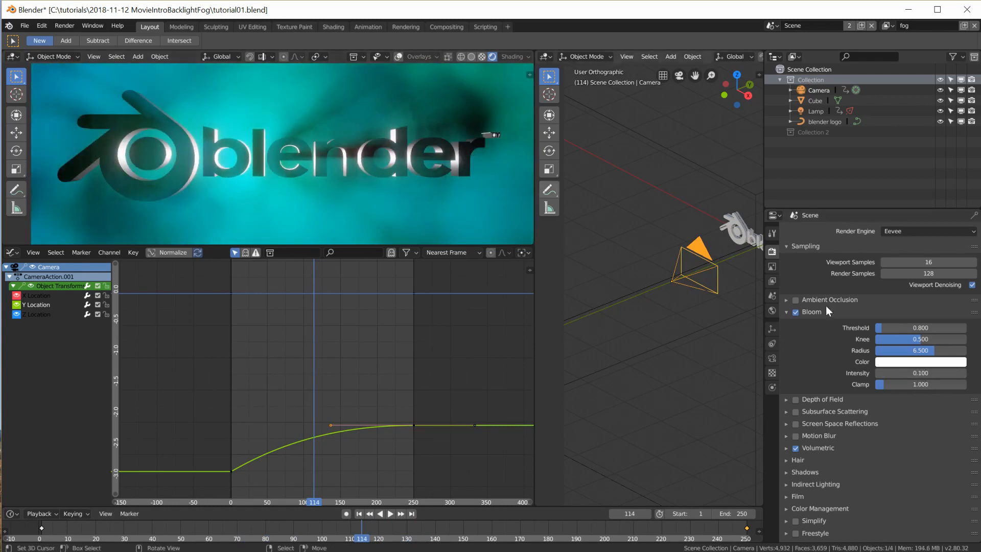
left_click(902, 362)
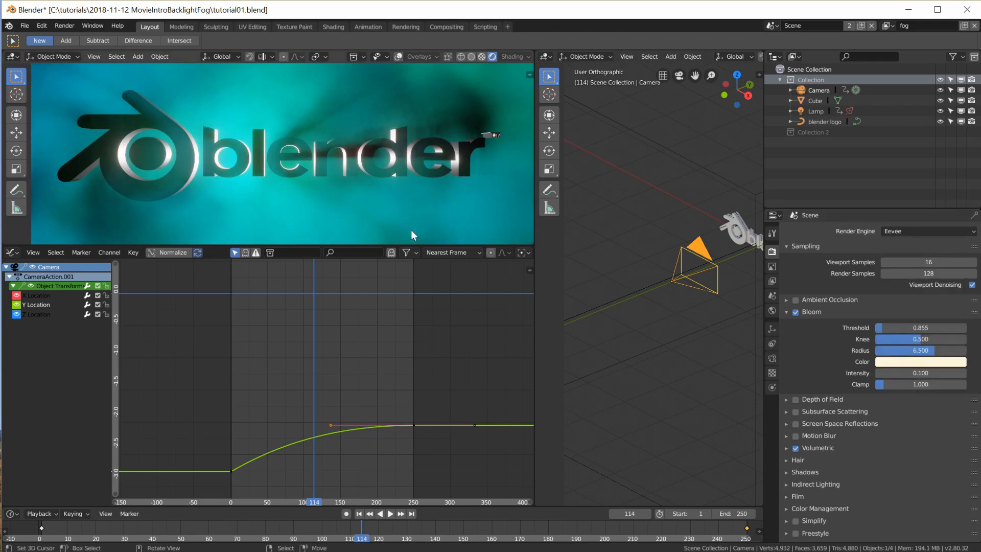
scroll(409, 219, "down", 4)
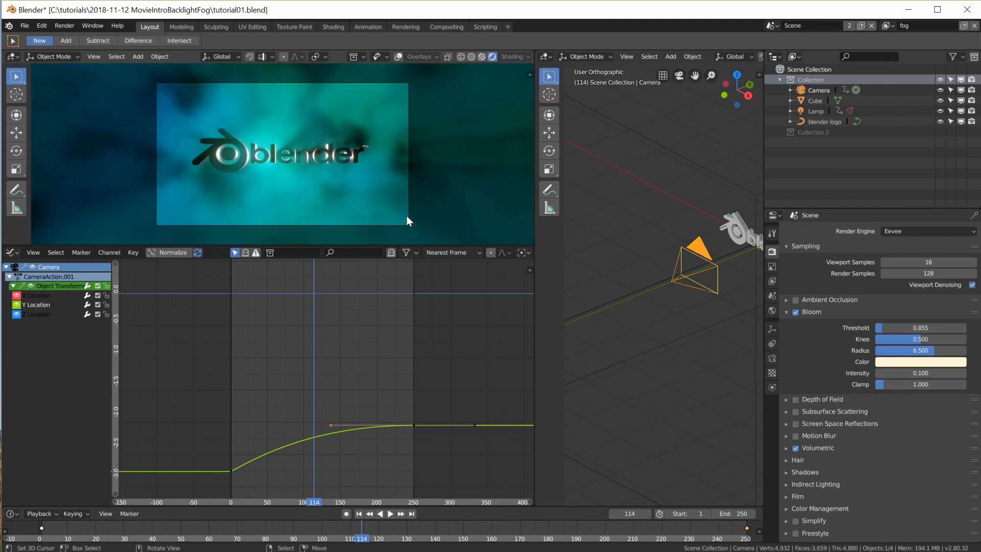
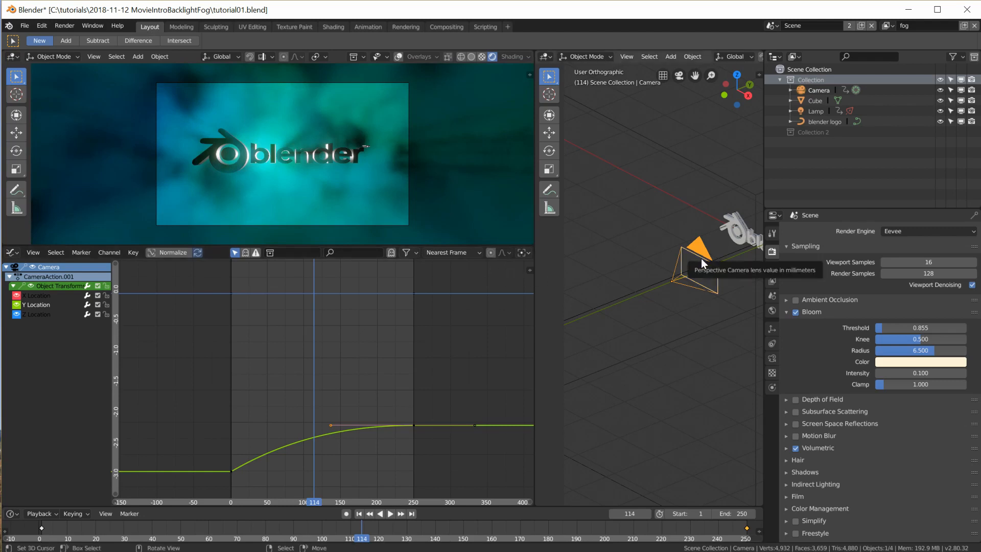
- Return to the first frame, show the camera's lens settings, and widen the 3D viewport around the camera and logo
left_click(359, 514)
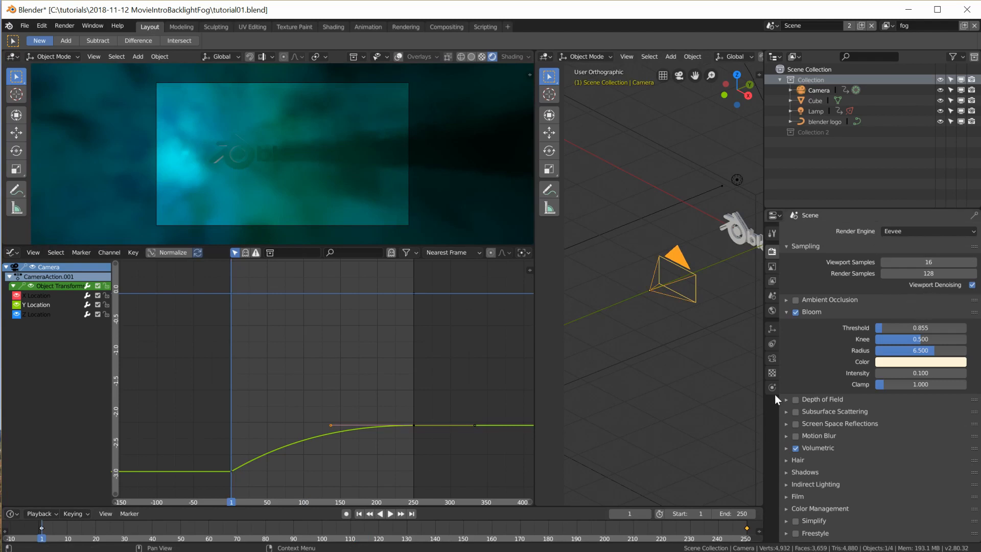
left_click(773, 359)
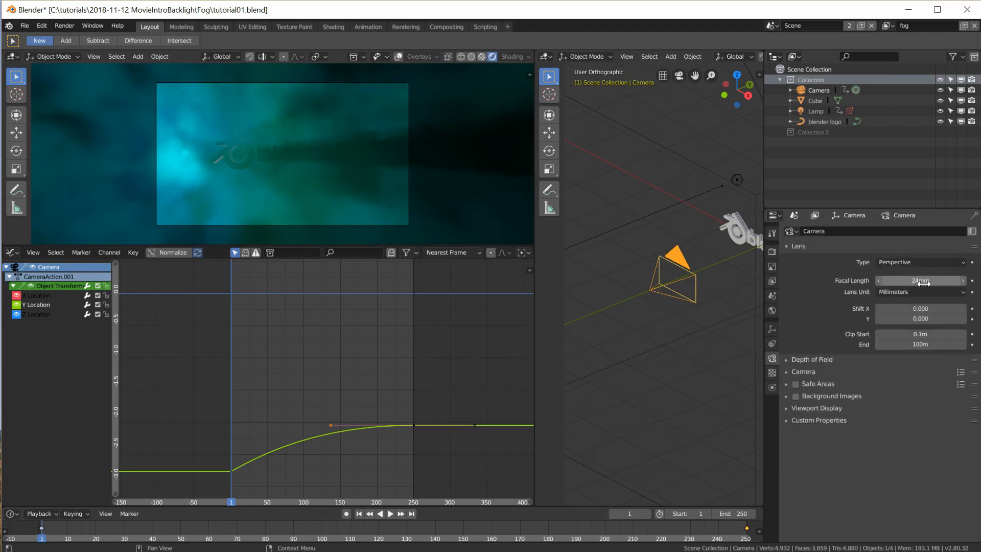
scroll(699, 203, "up", 2)
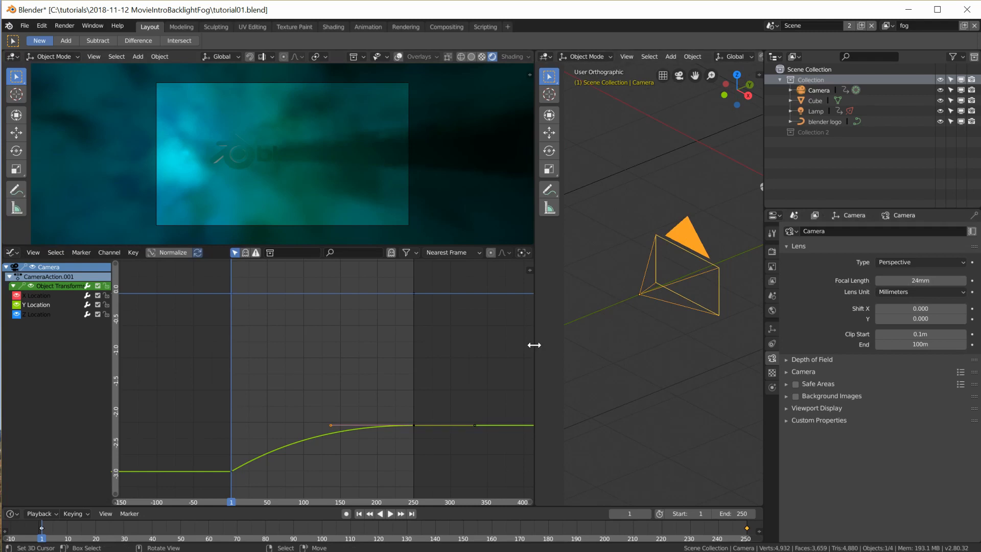
left_click_drag(537, 346, 310, 337)
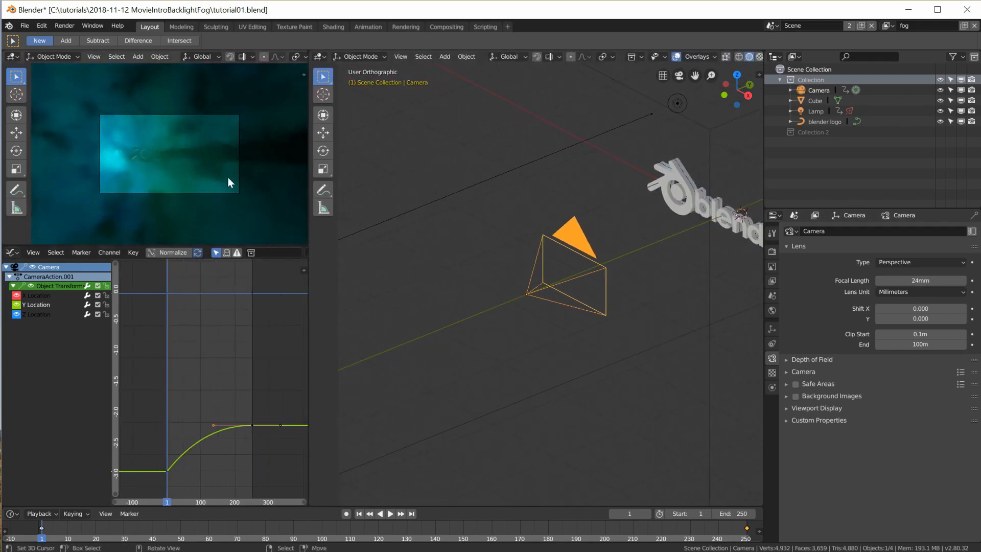
scroll(228, 179, "up", 2)
middle_click_drag(681, 283, 713, 284)
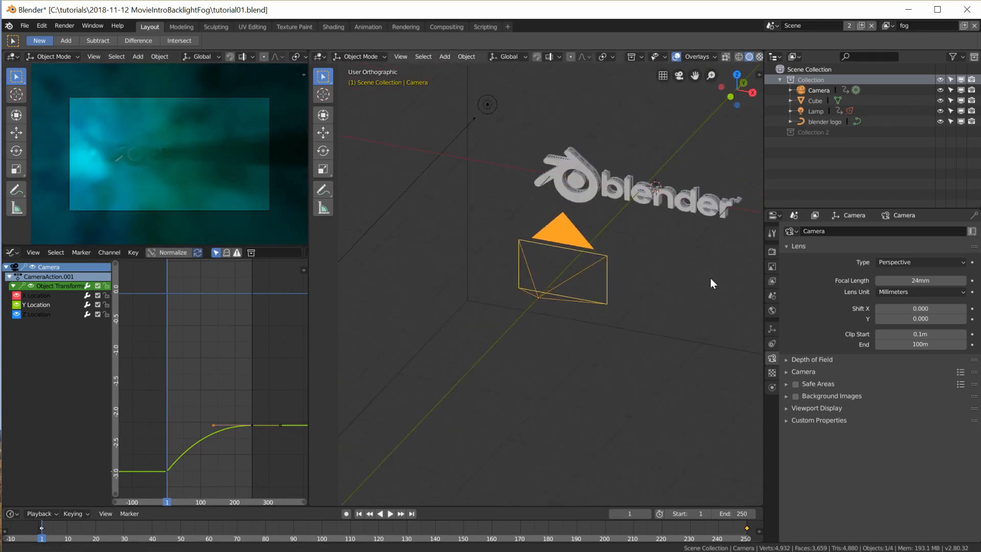
- Move the lamp along X to -3.239 at frame 1, seen through the camera, and keyframe its location
left_click(474, 120)
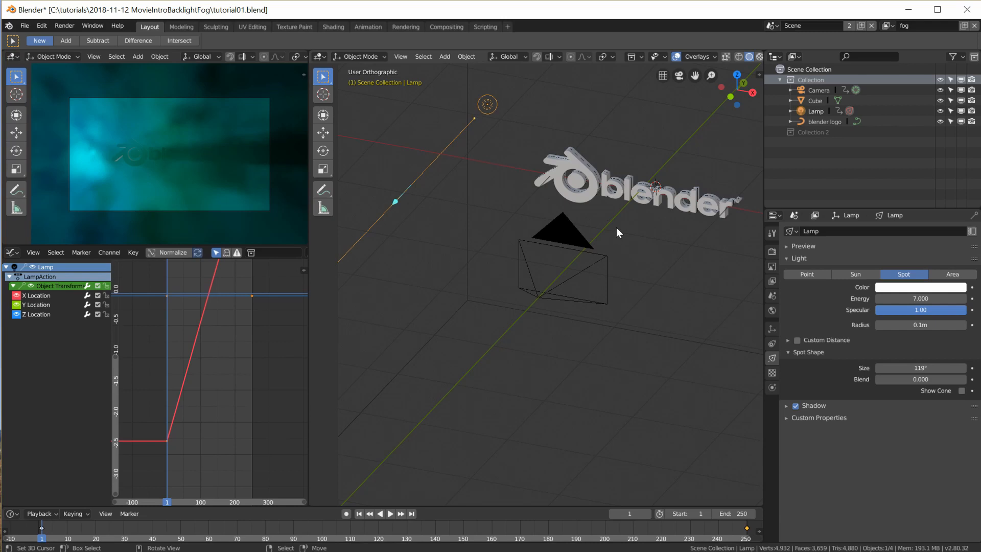
scroll(617, 228, "down", 4)
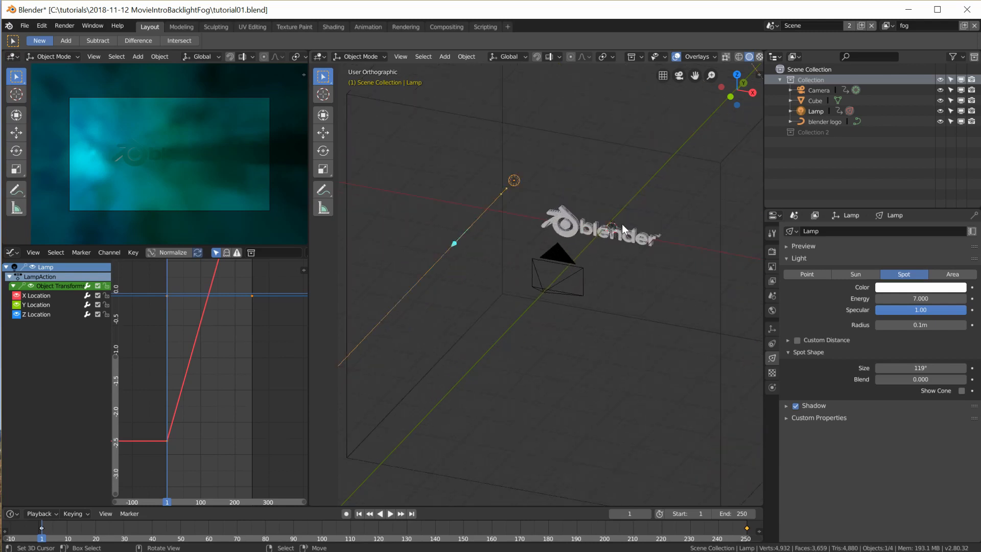
key("KP_0")
scroll(620, 290, "up", 2)
middle_click_drag(660, 302, 621, 260, "shift")
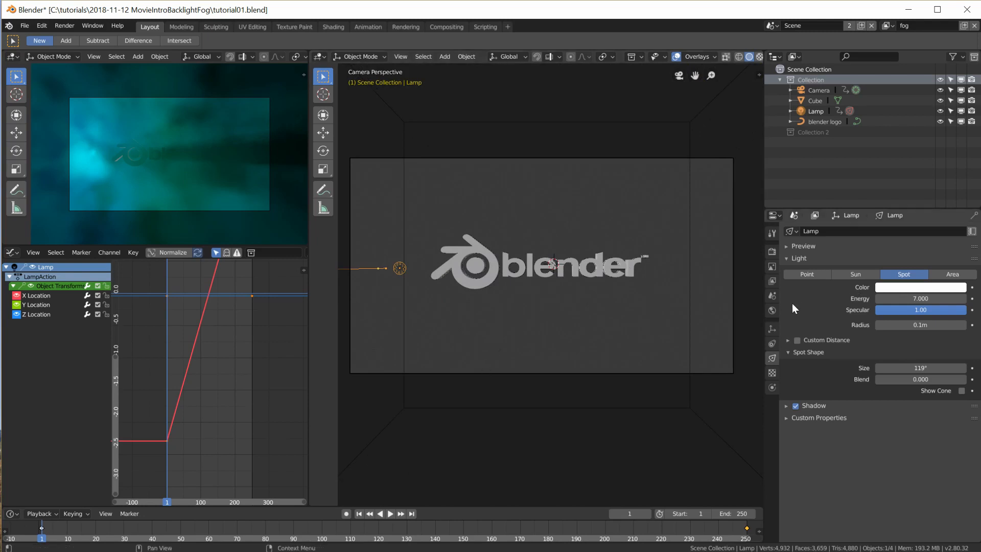
left_click(772, 328)
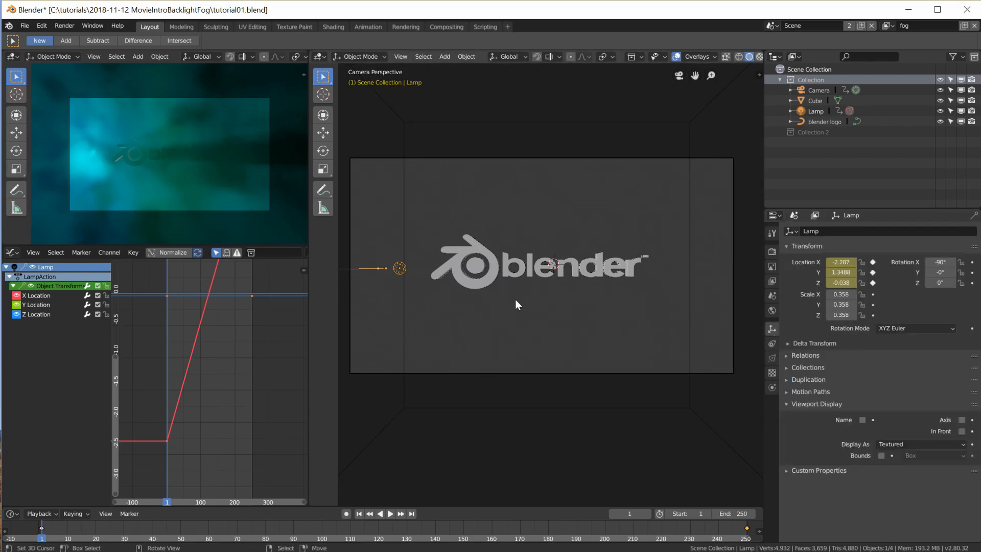
key("g")
key("x")
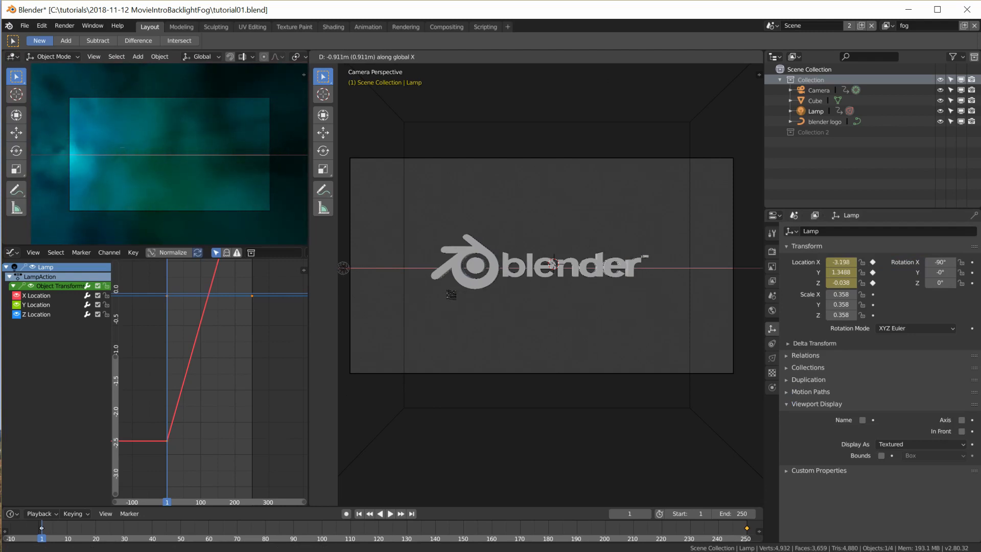
left_click(450, 293)
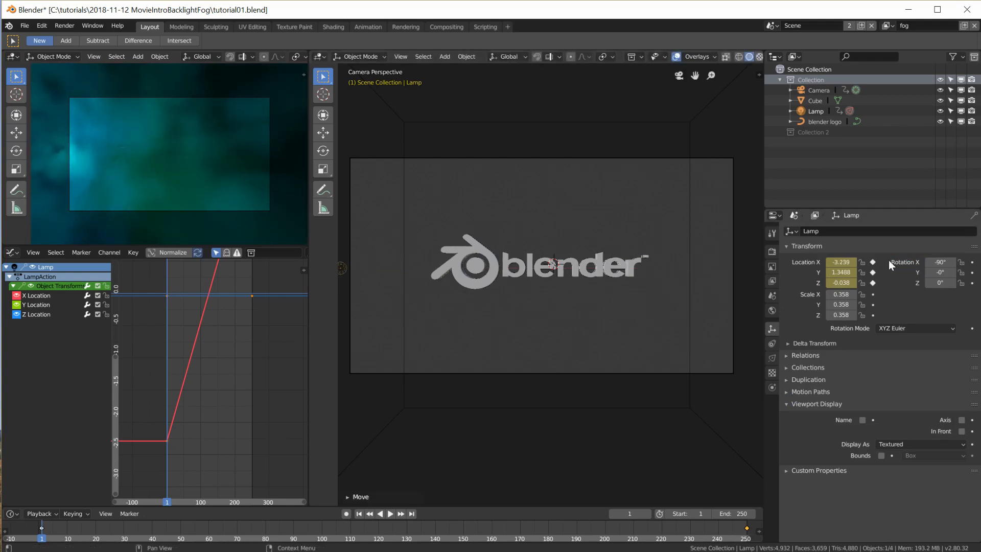
key("i")
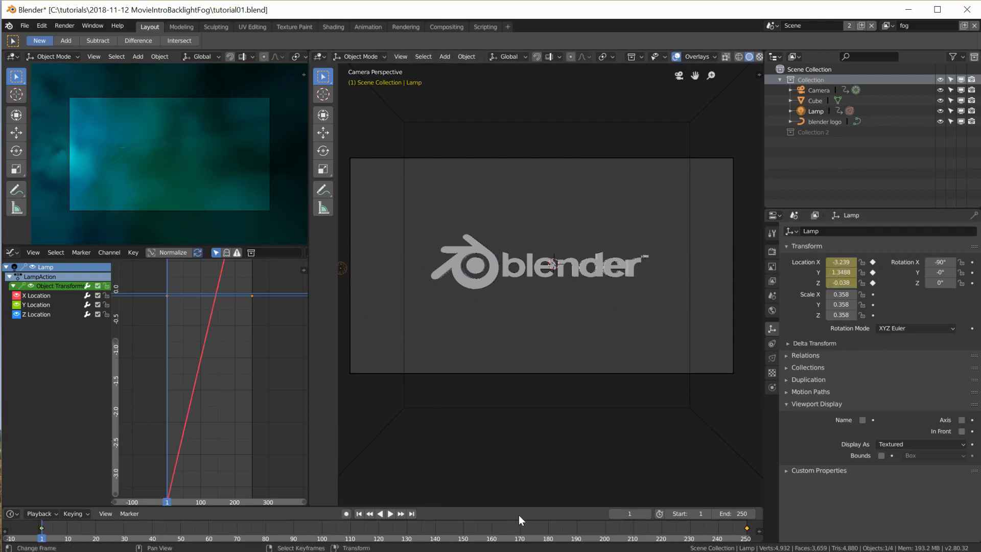
- Move the lamp along X to 2.7376 at frame 250 and keyframe its location
left_click(412, 513)
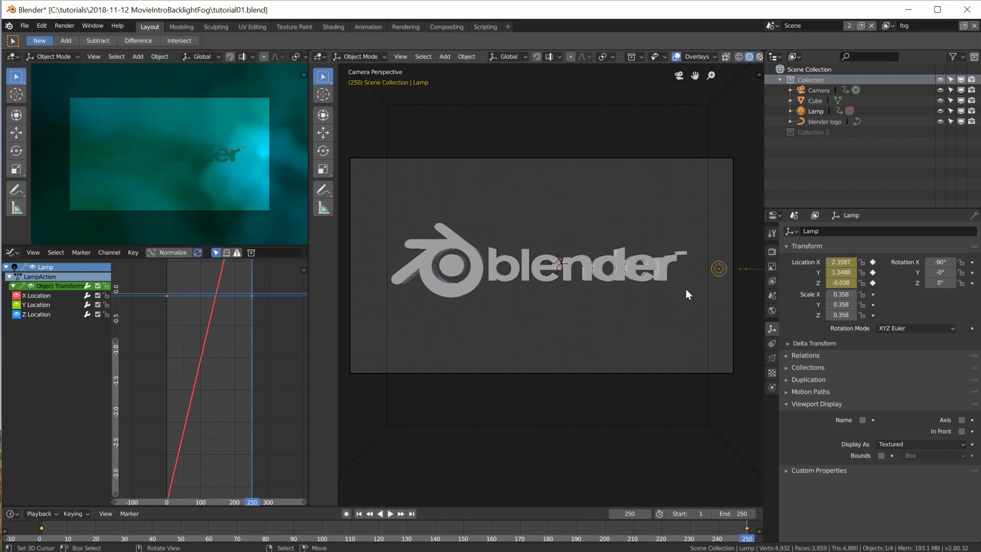
key("g")
key("x")
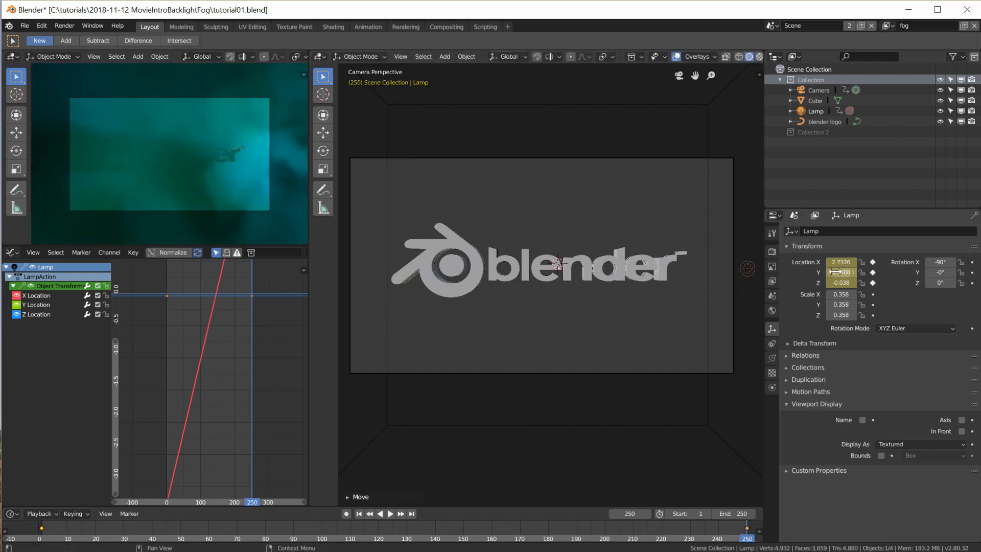
- Preview the lamp and camera animation from frame 1 and render the full animation
left_click(359, 513)
left_click(390, 514)
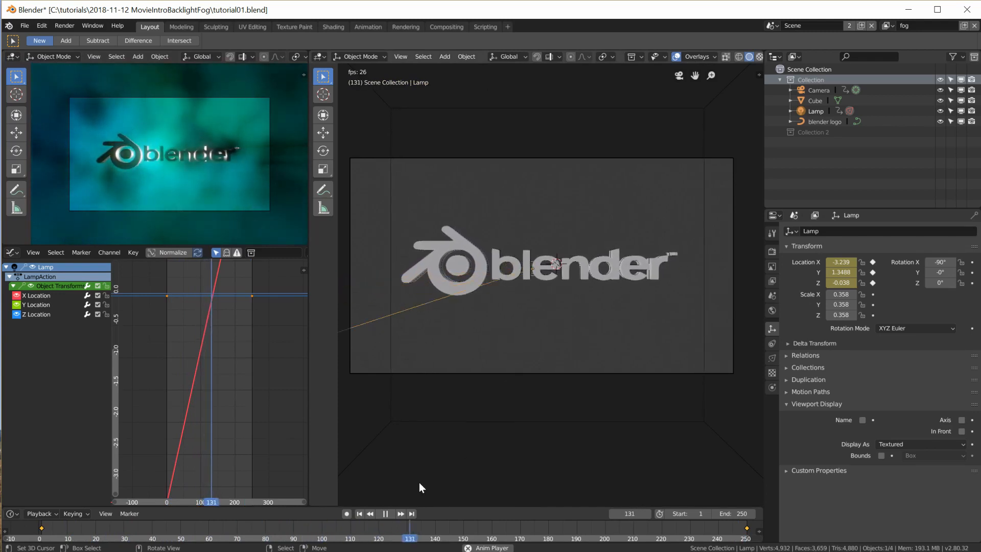
left_click(385, 514)
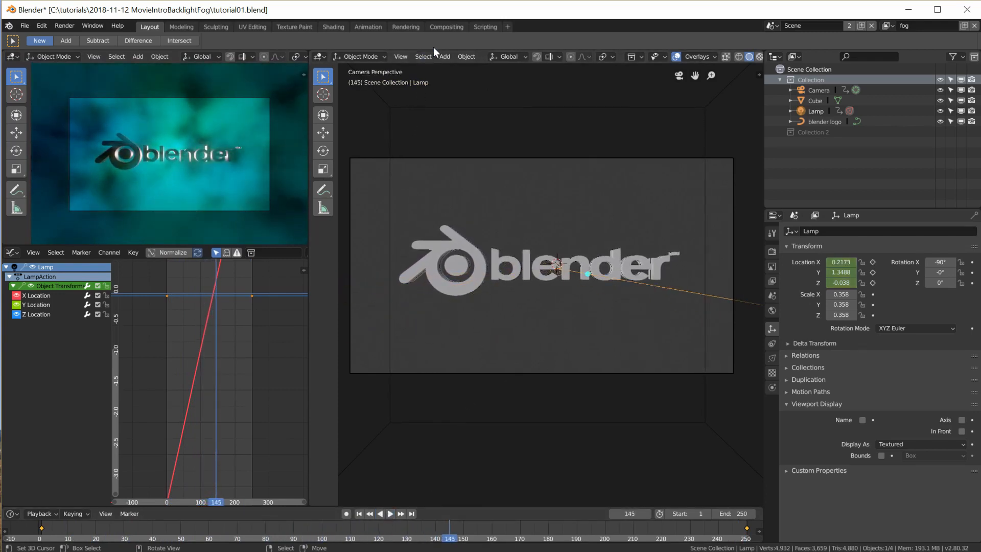
left_click(67, 25)
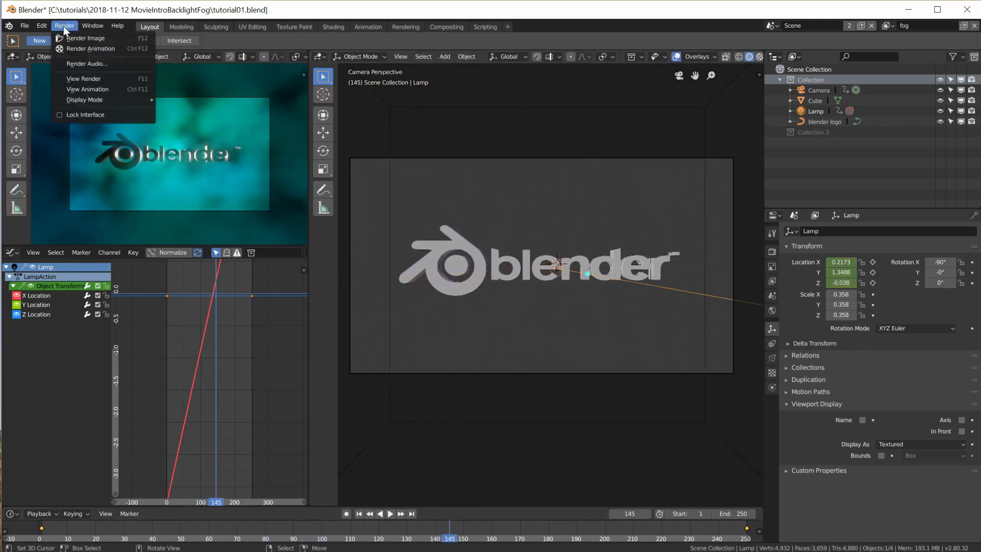
left_click(86, 49)
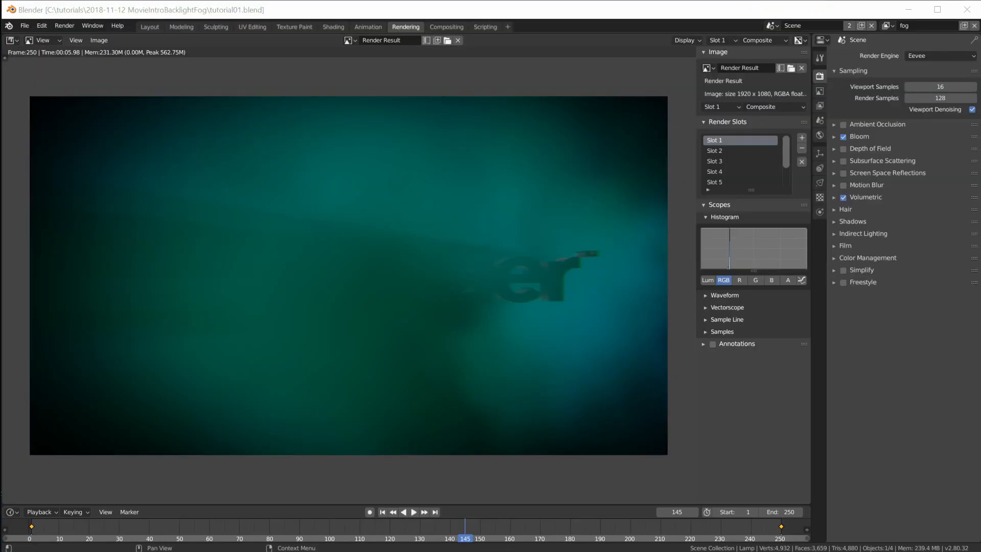
- Switch to the output folder and play the rendered 0001-0250.mp4 from its beginning in VLC media player
key("alt+Tab")
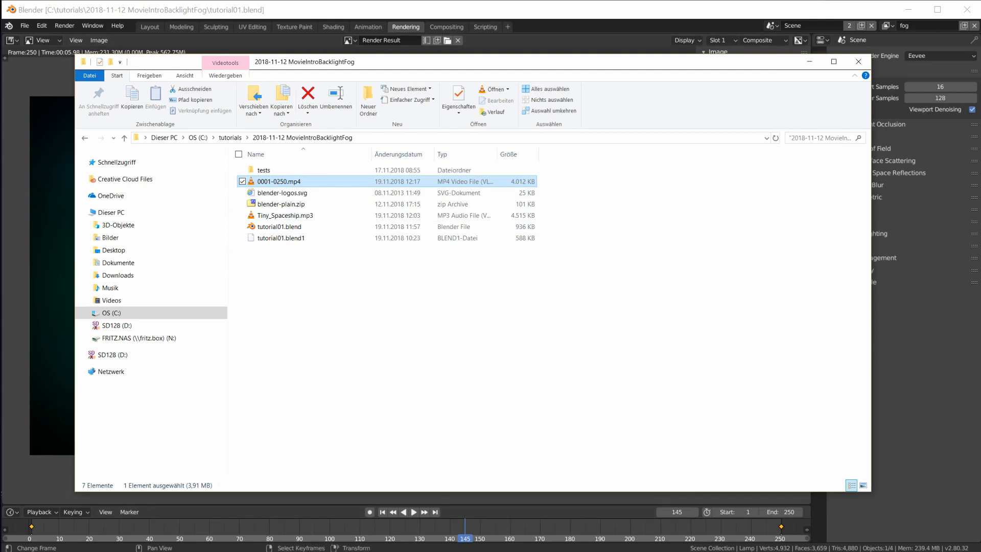
key("Return")
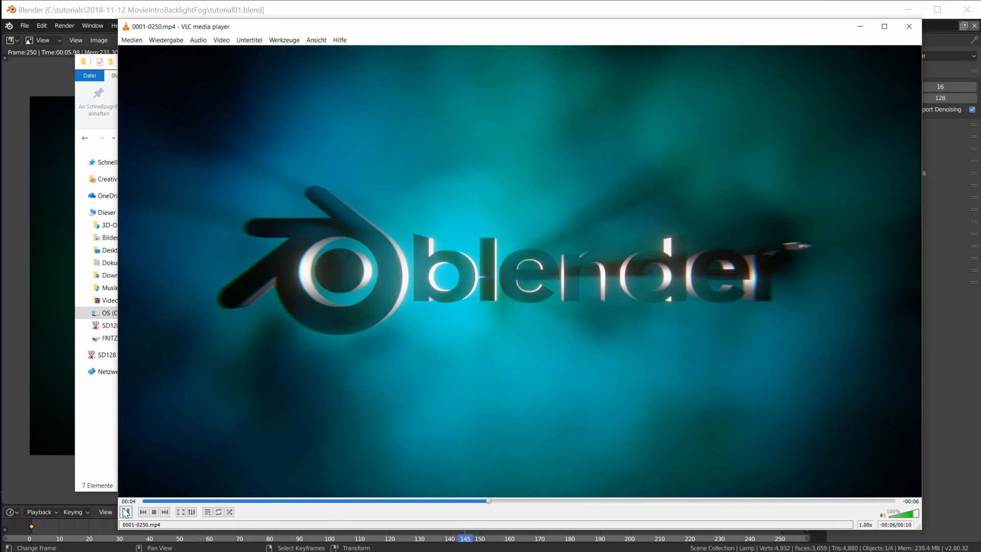
left_click(143, 511)
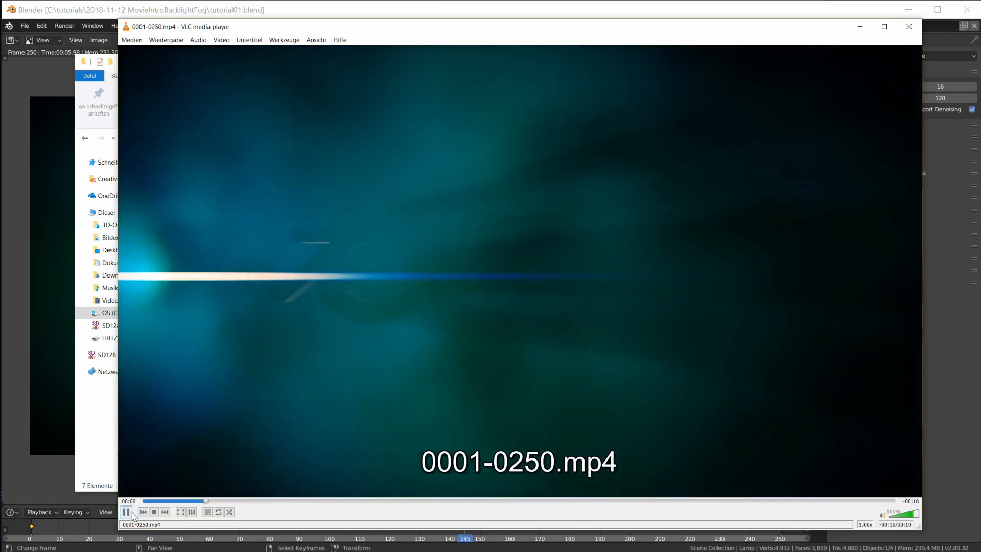
key("space")
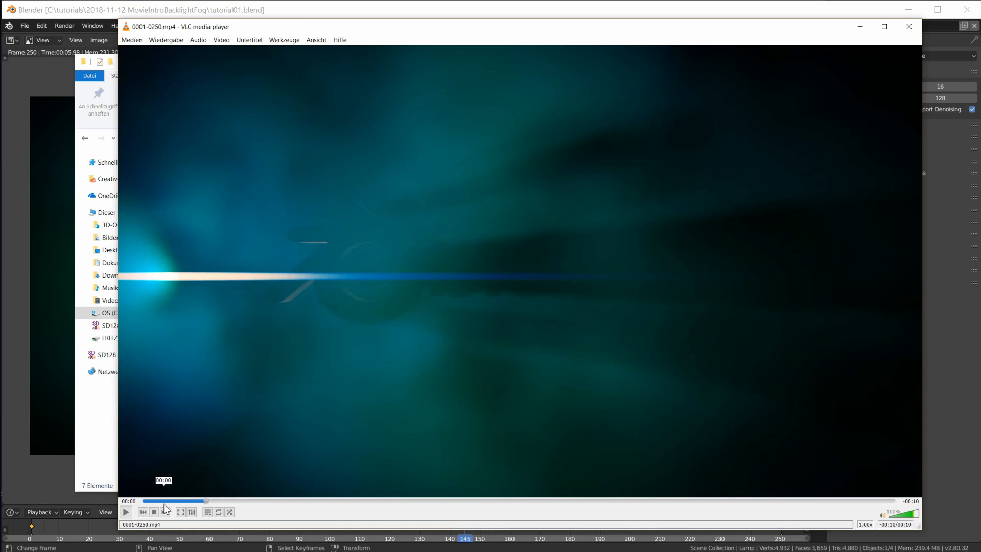
left_click(131, 502)
left_click(126, 513)
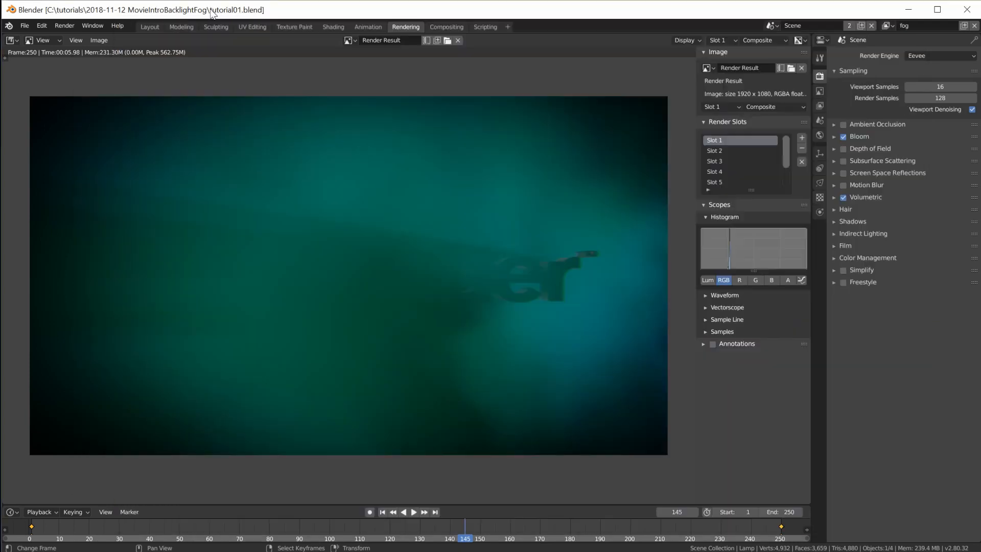
- Return to Blender's layout, try the Cycles render engine for comparison at frame 145, and restore Eevee
left_click(150, 27)
left_click(773, 251)
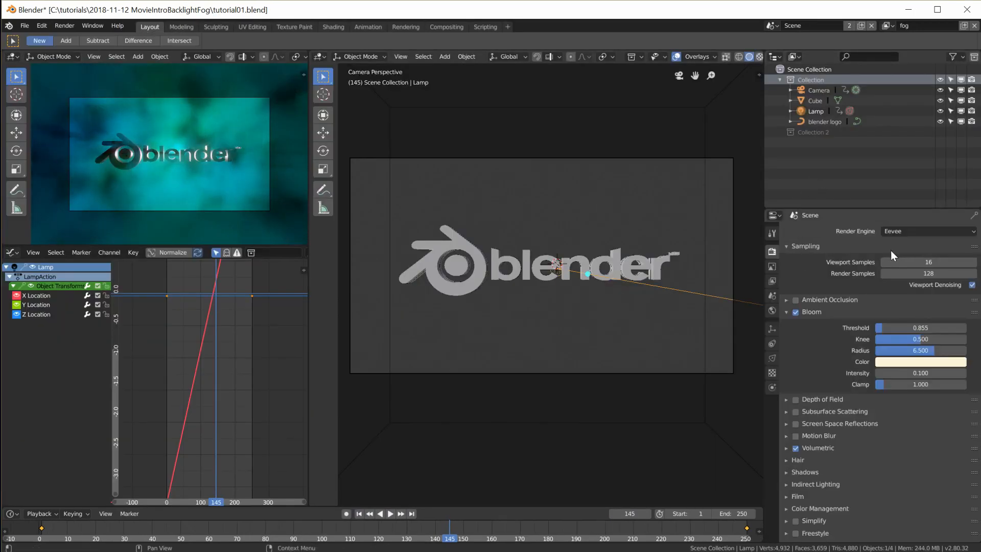
left_click(912, 231)
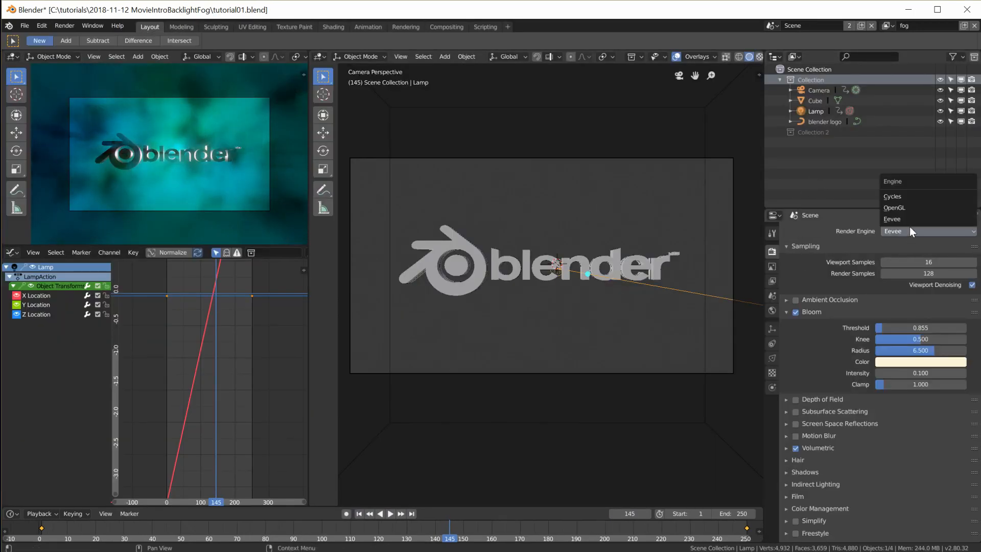
left_click(906, 199)
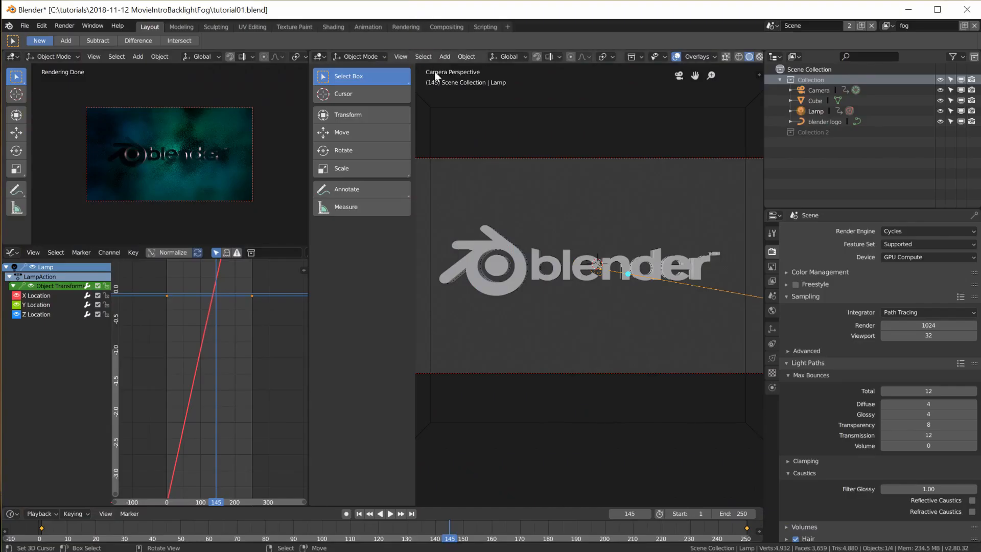
left_click(912, 231)
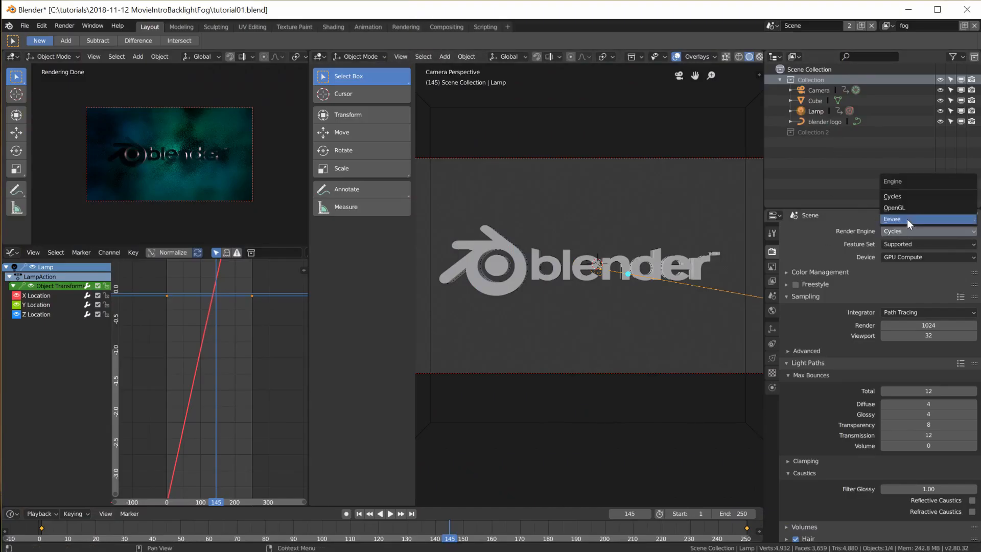
left_click(907, 219)
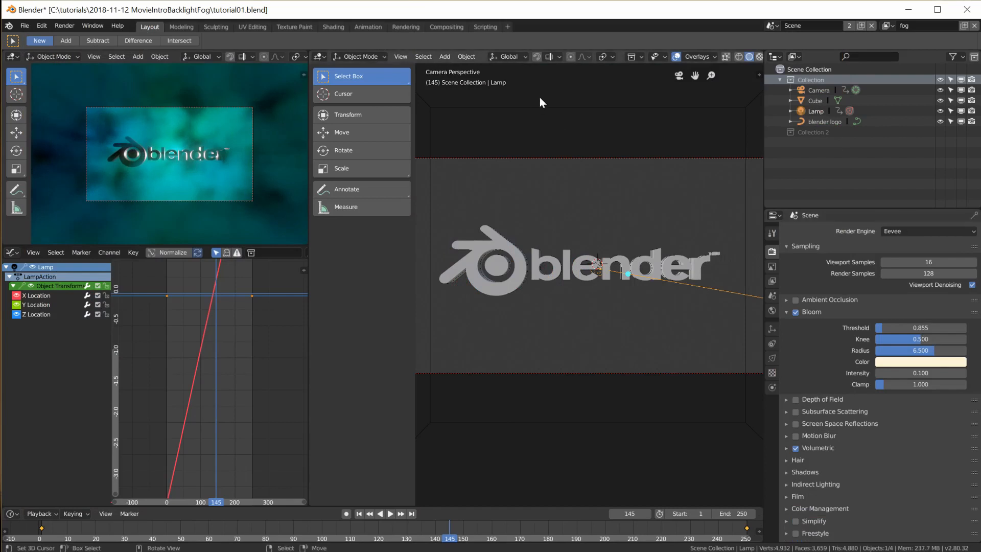
- Review the full compositing node tree from the render layers through to the Viewer and Composite outputs
left_click(443, 29)
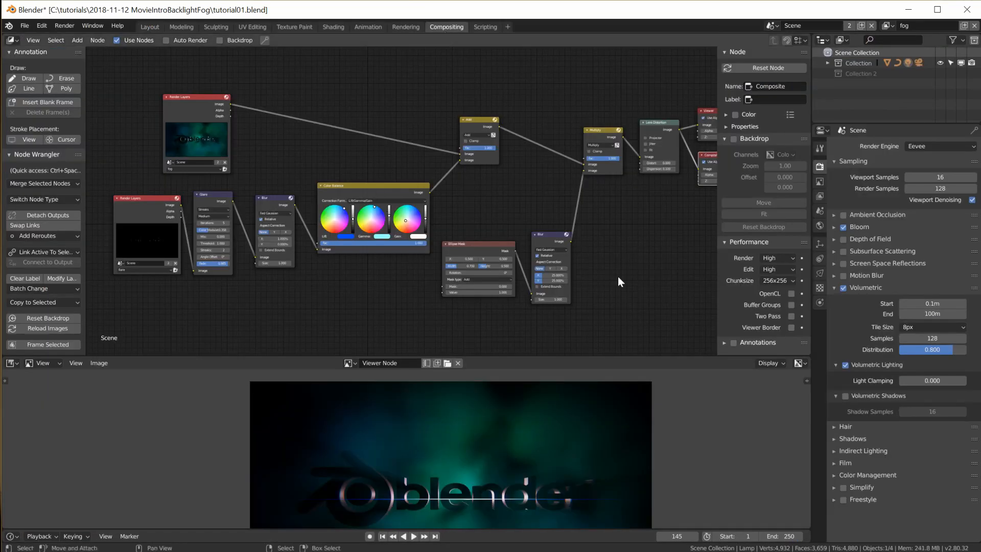
mouse_move(611, 237)
middle_mouse_down()
mouse_move(613, 216)
mouse_move(604, 223)
middle_mouse_up()
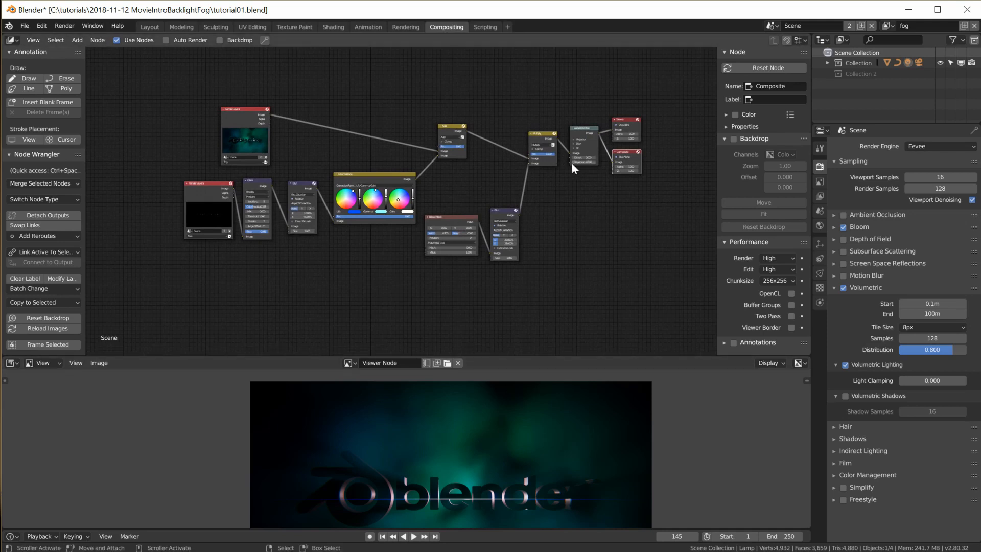
scroll(535, 202, "up", 3)
middle_click_drag(586, 207, 577, 220)
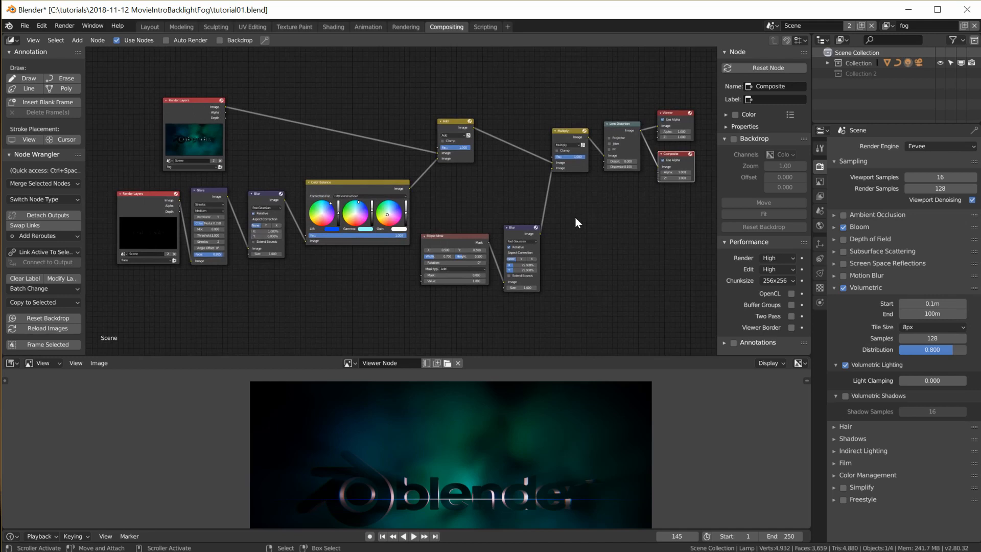